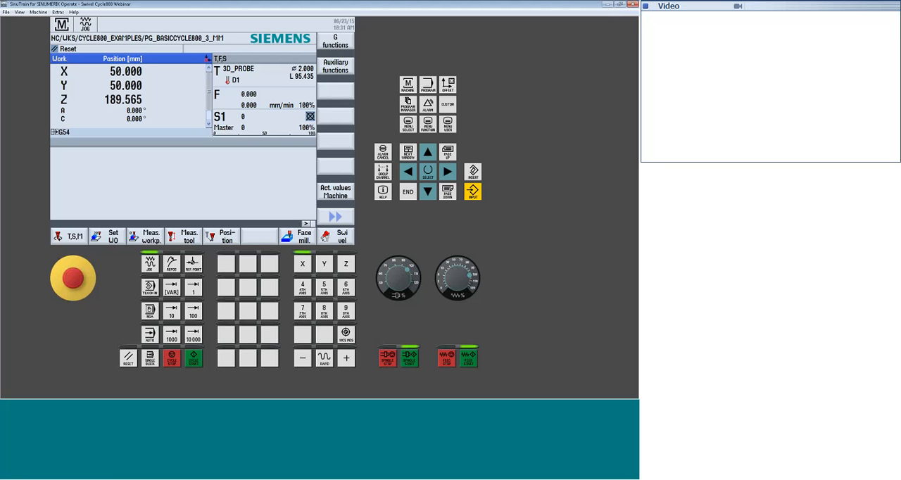
Compare the axis positions in machine and work coordinates and look through the full axis list
click(341, 196)
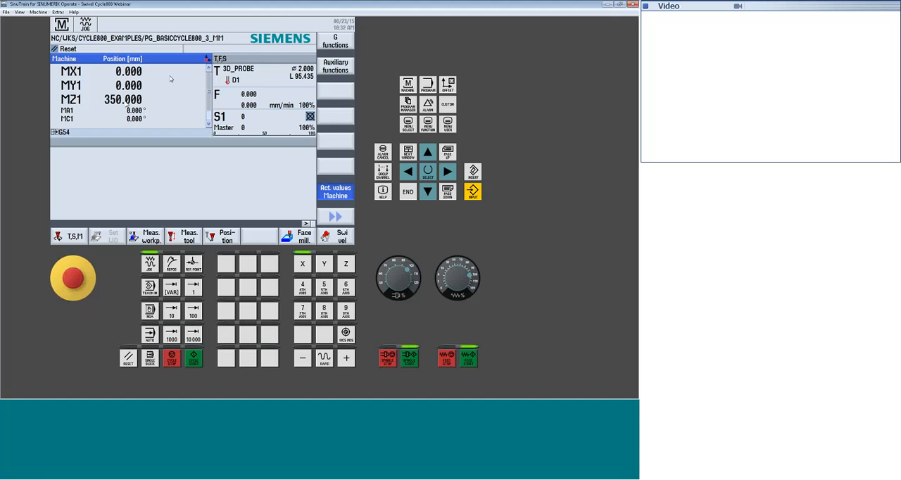
click(336, 191)
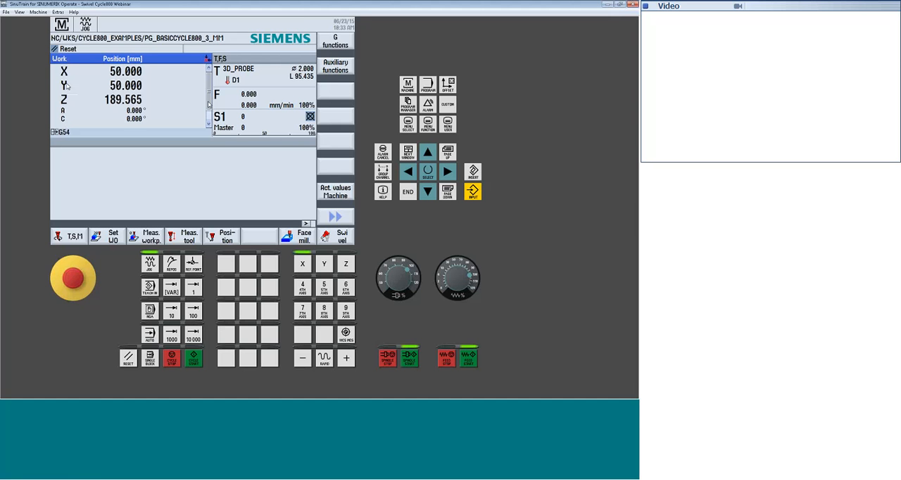
click(209, 120)
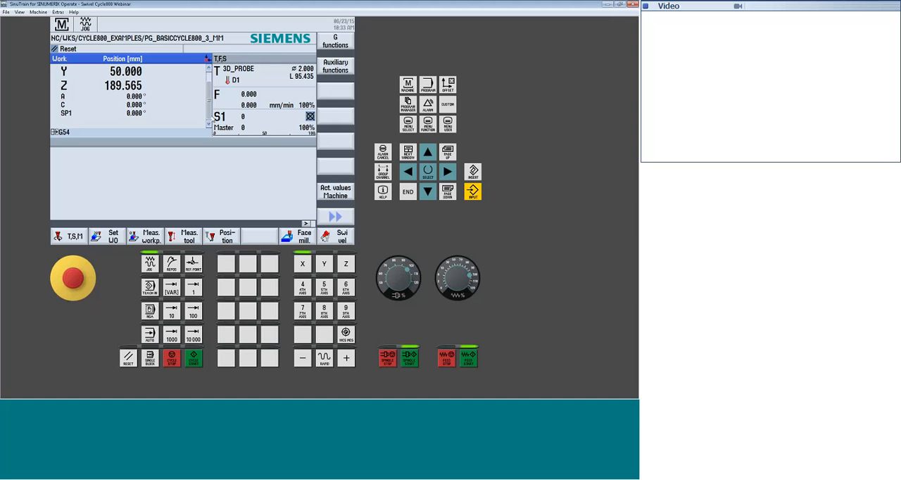
scroll(138, 102, up, 1)
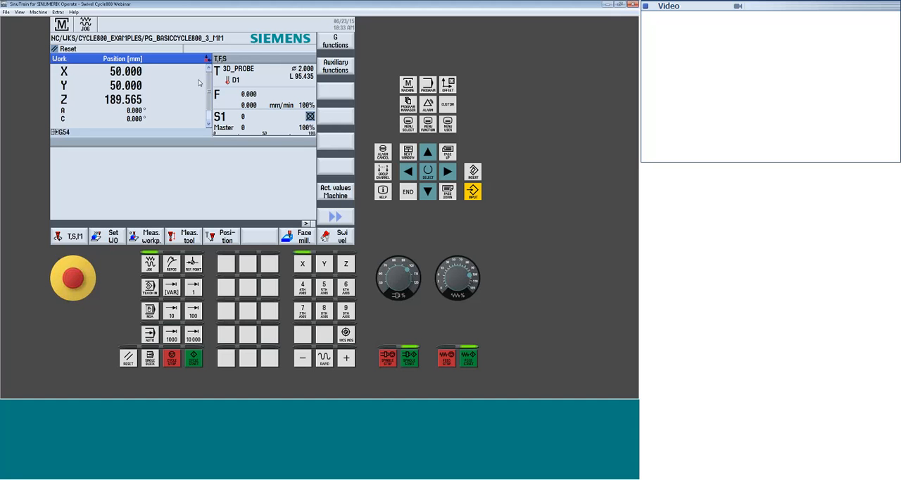
Lower the feed override to 2% and jog the 4th (A) and 5th (C) axes in the minus and plus directions
click(445, 284)
click(303, 289)
click(304, 360)
click(346, 359)
click(346, 359)
click(325, 288)
click(305, 358)
click(345, 366)
Try the 10 and 100 incremental jog sizes and return to continuous JOG mode
click(173, 314)
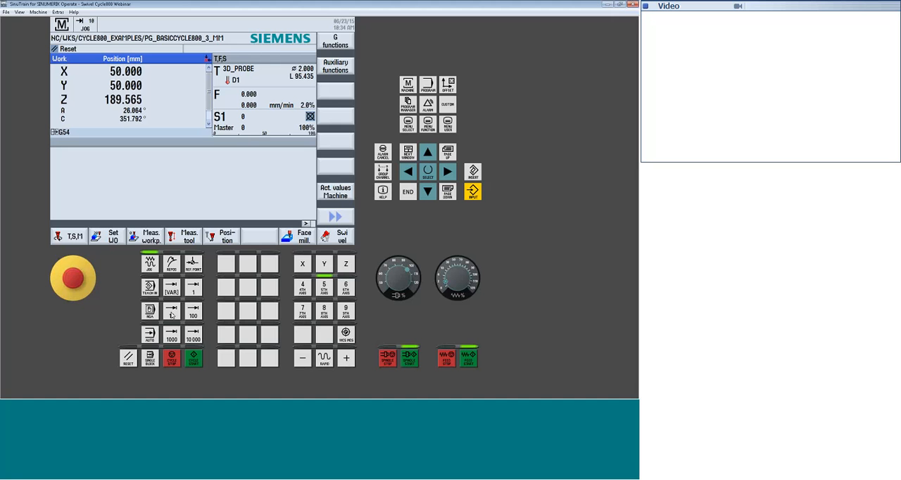
click(195, 314)
click(196, 314)
click(176, 312)
click(150, 265)
Position the A and C axes at 0 in rapid traverse, and leave the target position entry
click(226, 237)
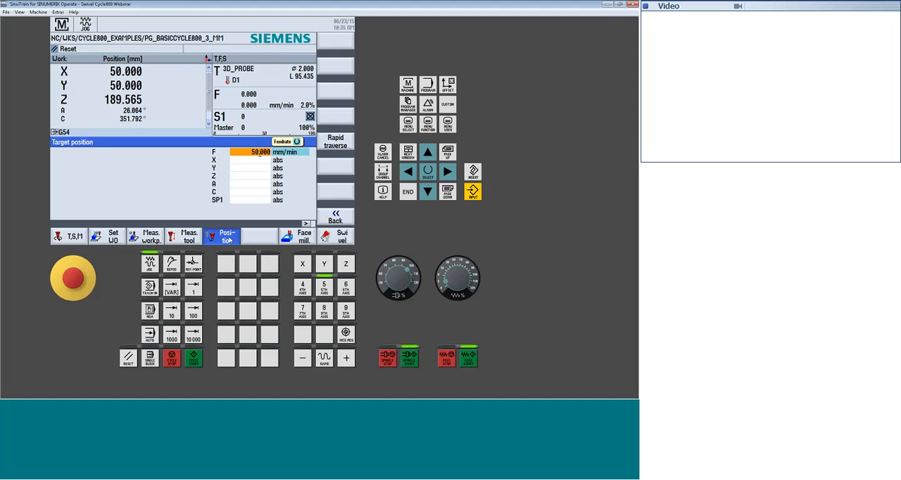
click(339, 142)
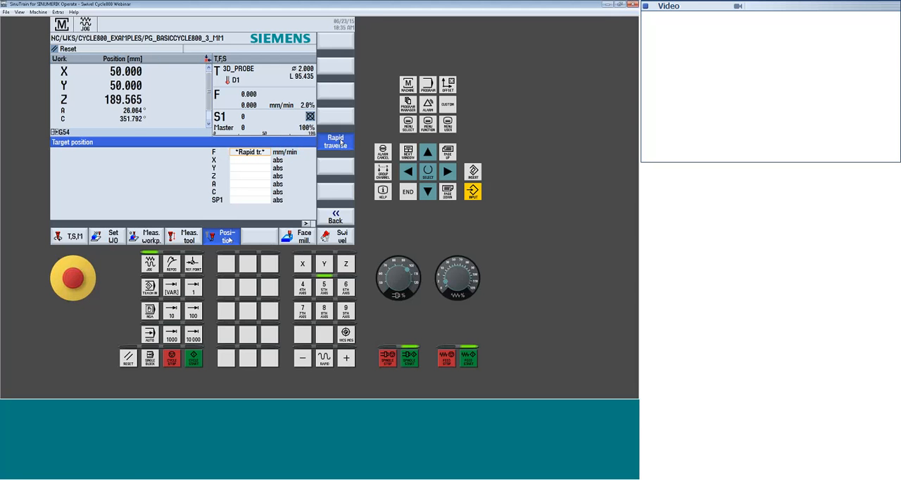
click(257, 183)
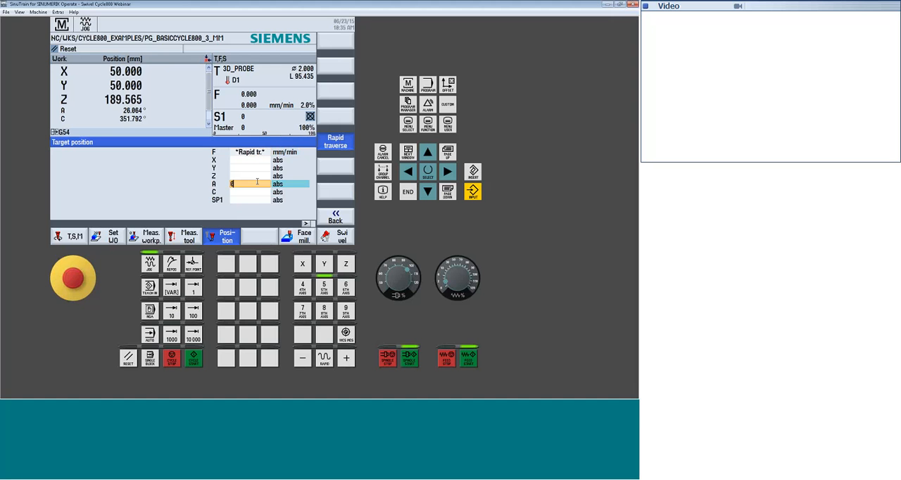
text(0)
key(Return)
text(0)
key(Return)
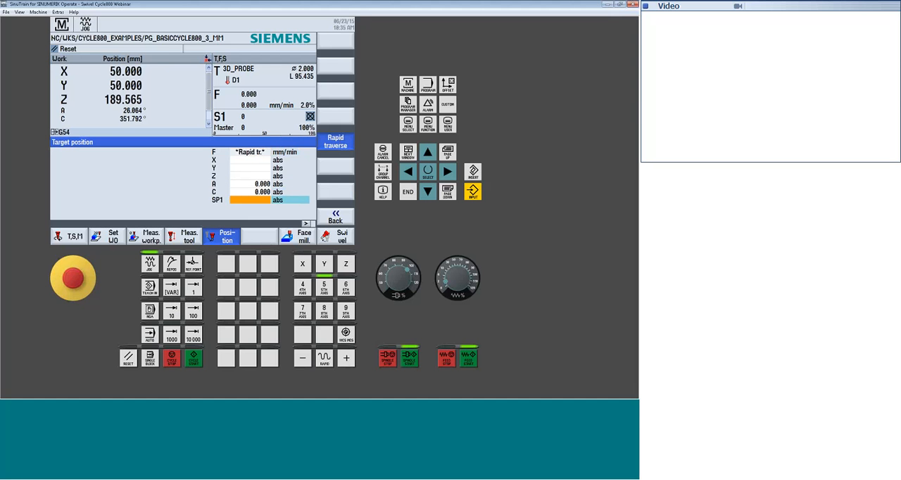
click(191, 365)
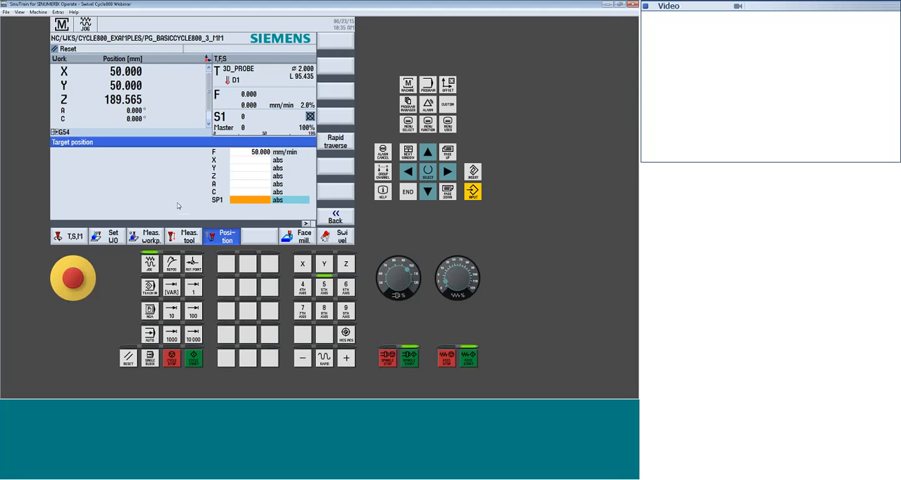
click(336, 219)
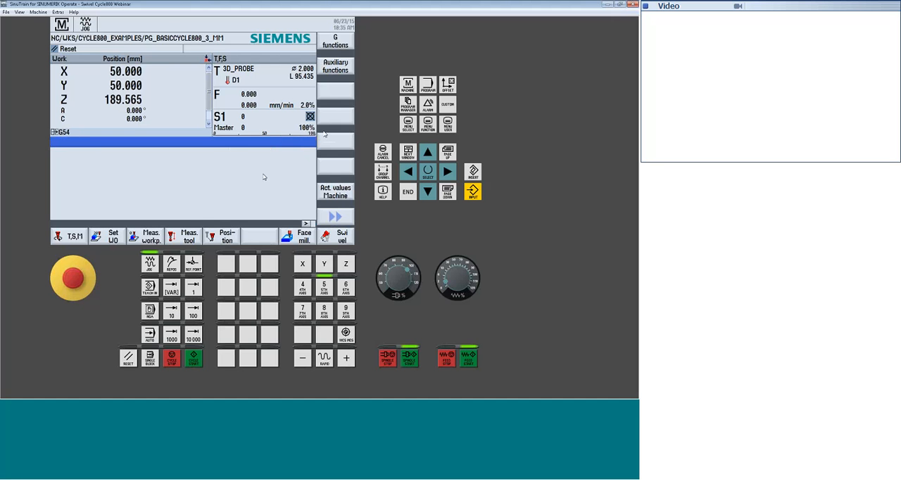
Show the machine model graphic in the setup area and examine the trunnion table from different angles
click(409, 126)
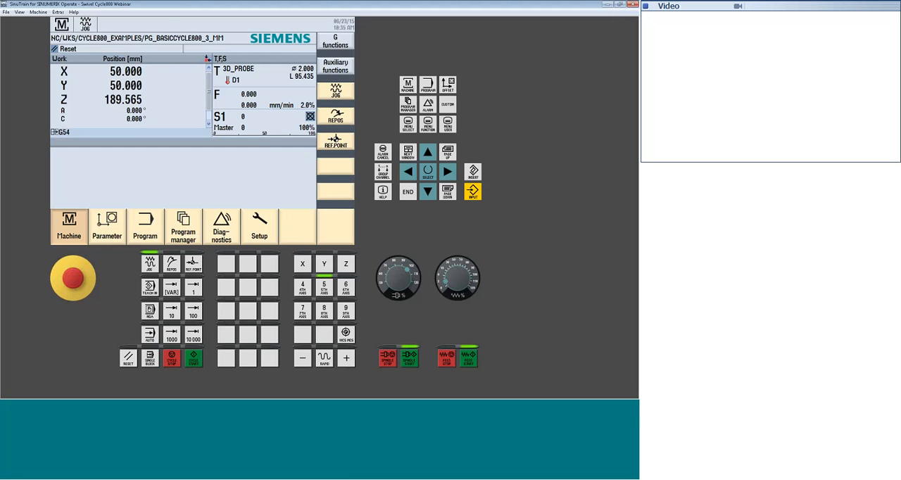
click(261, 231)
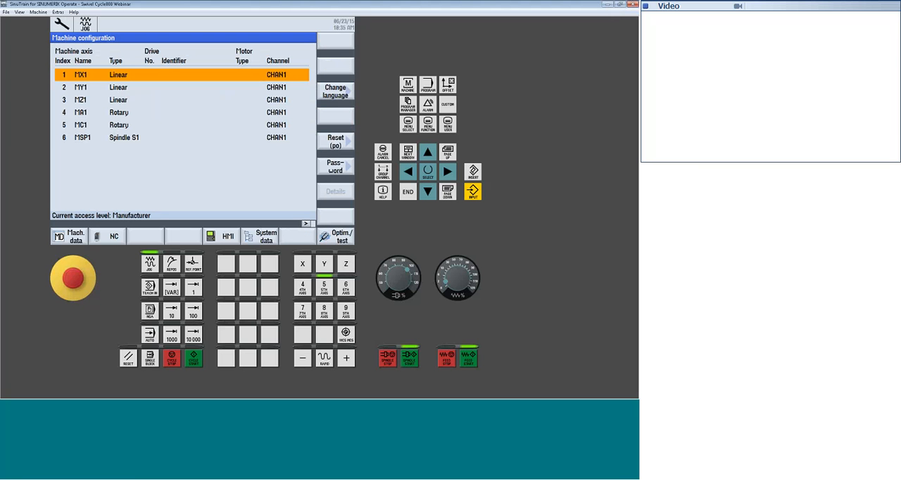
click(307, 224)
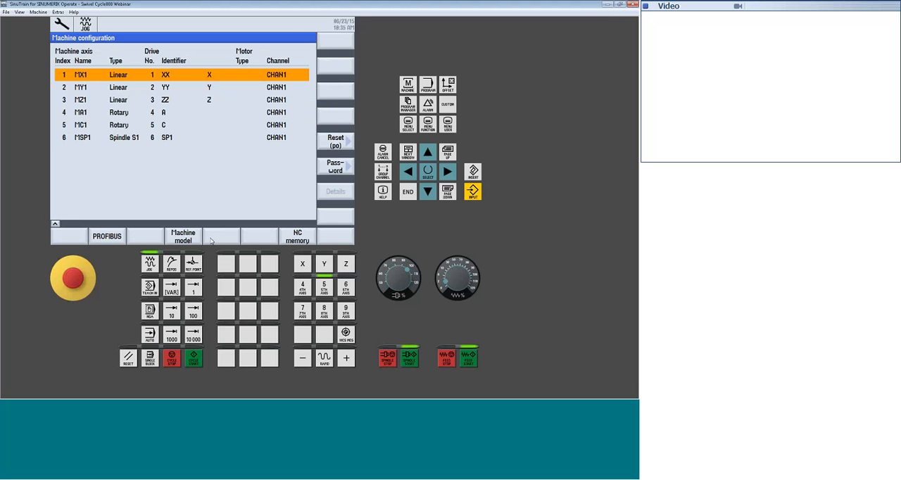
click(182, 237)
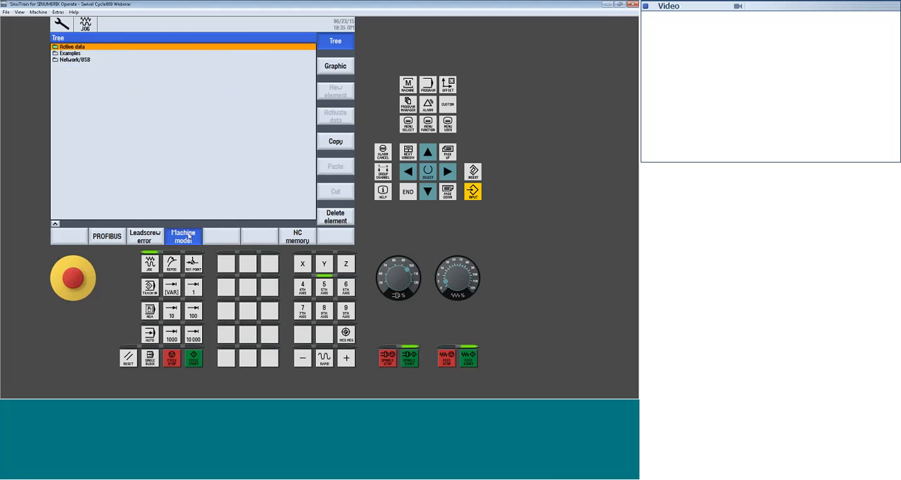
click(336, 67)
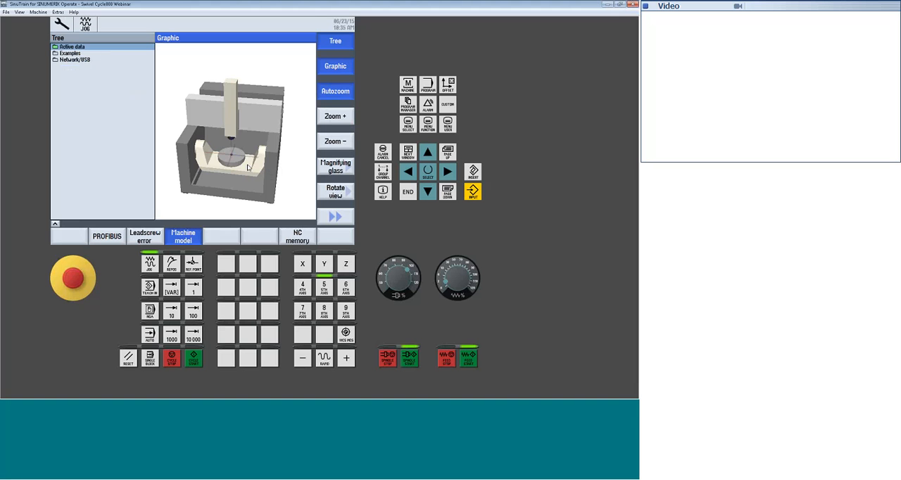
mouse_move(248, 167)
mouse_down()
mouse_move(259, 140)
mouse_move(262, 169)
mouse_up()
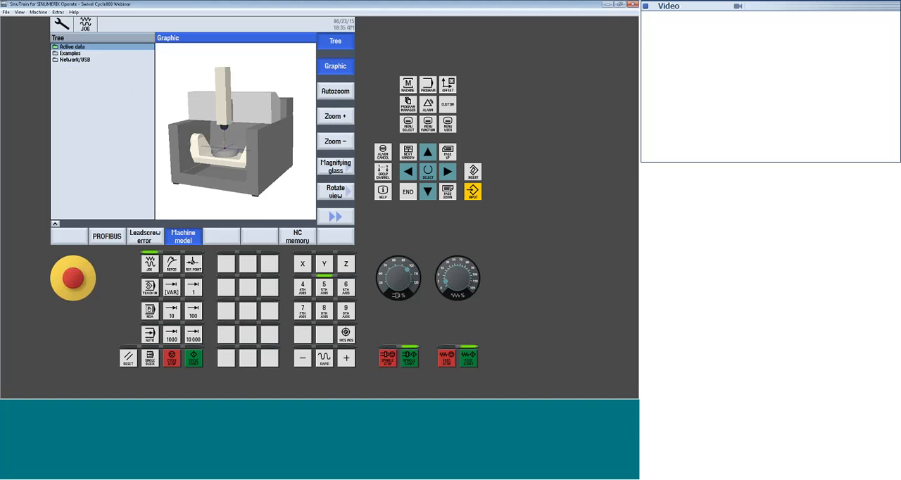
drag(261, 198, 262, 200)
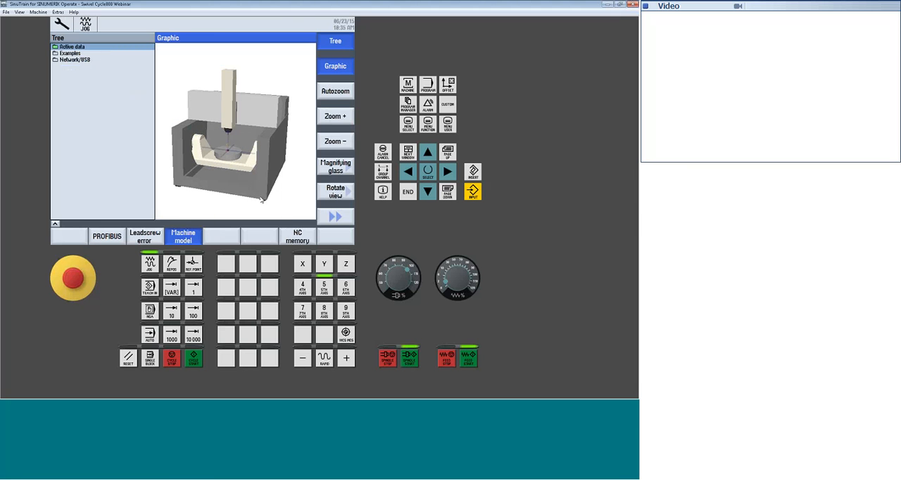
Position the A axis at 45 degrees in rapid traverse and show the tilted table in the machine model graphic
click(410, 85)
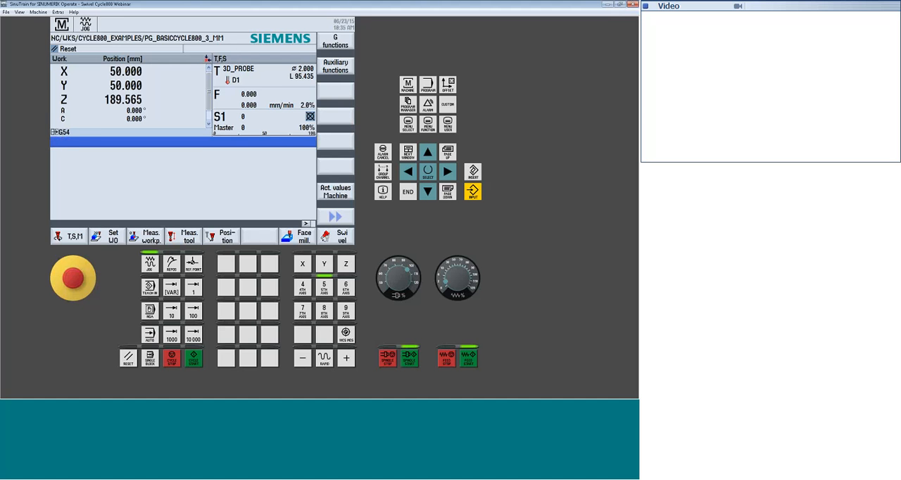
click(226, 238)
click(249, 184)
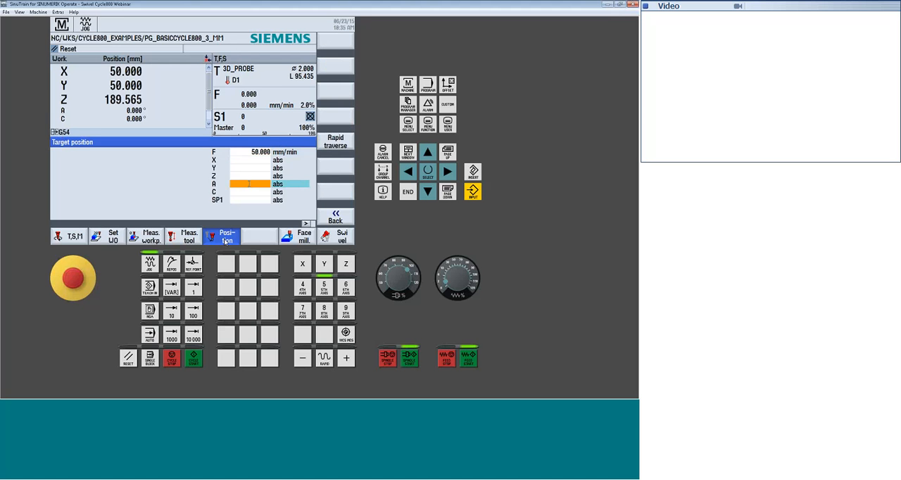
text(45)
key(Return)
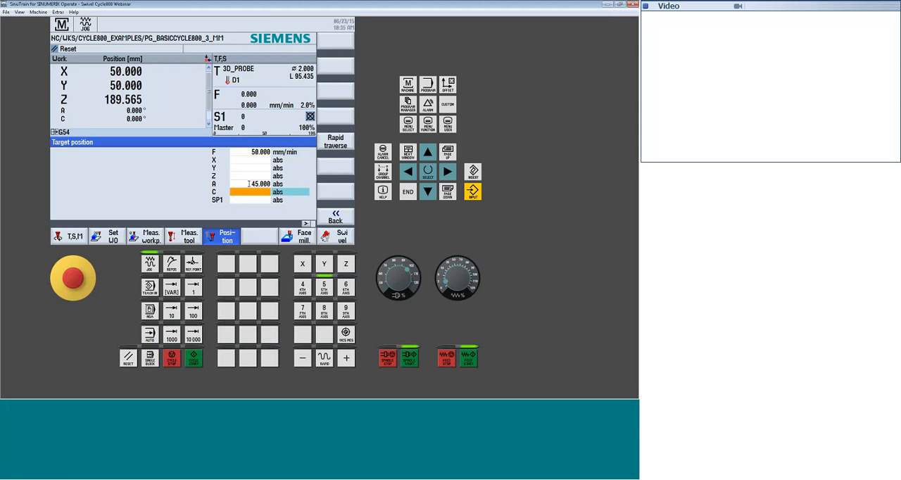
key(shift+F5)
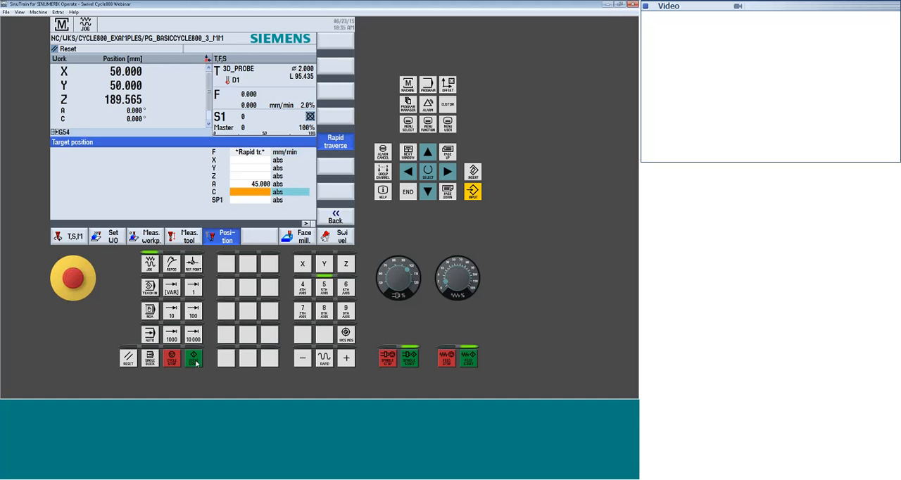
click(197, 361)
key(shift+F10)
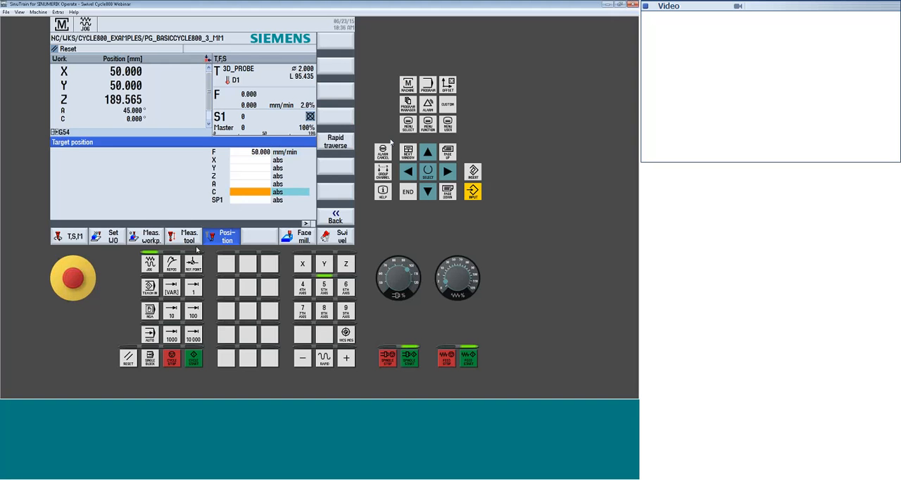
key(F10)
click(260, 232)
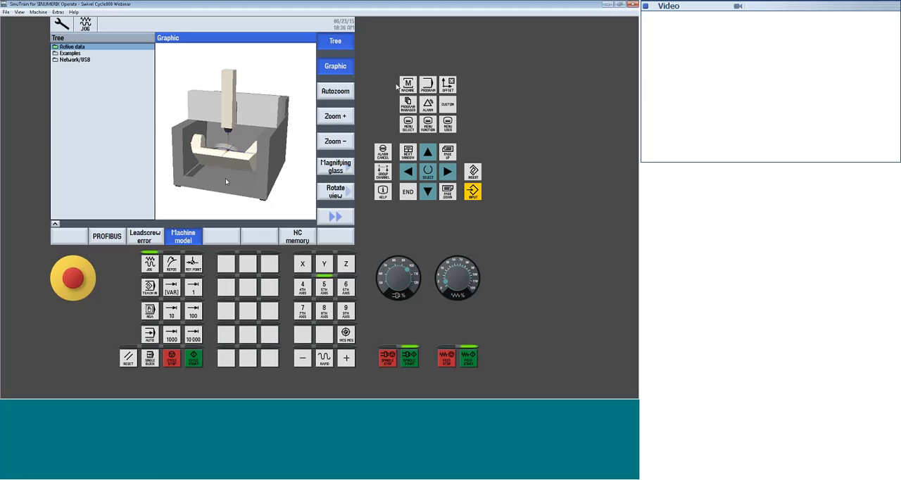
Position the A axis at -45 degrees, set the feed override to 90%, and show the tilted table in the machine model graphic
click(407, 85)
click(257, 184)
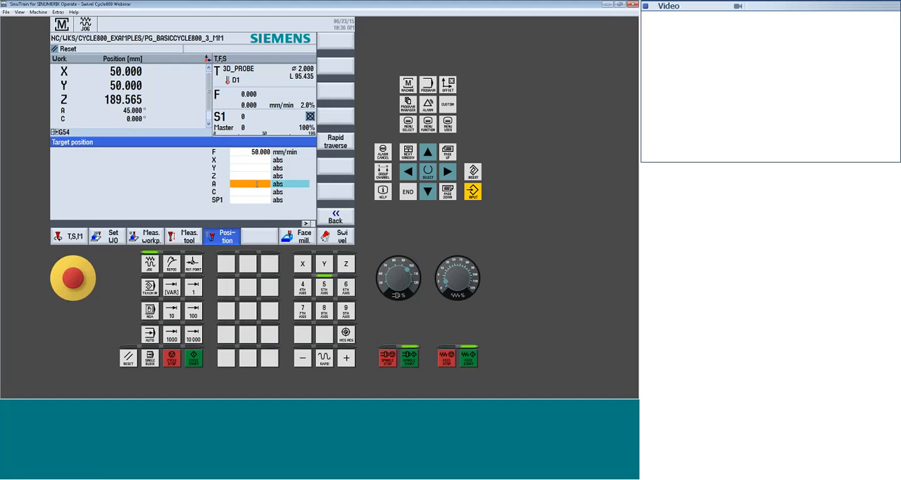
click(257, 183)
text(-45)
key(Return)
click(194, 359)
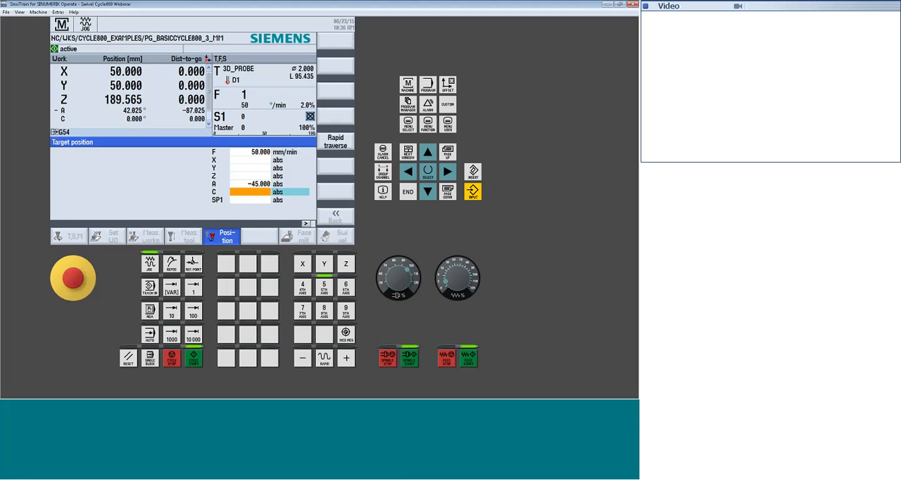
click(472, 270)
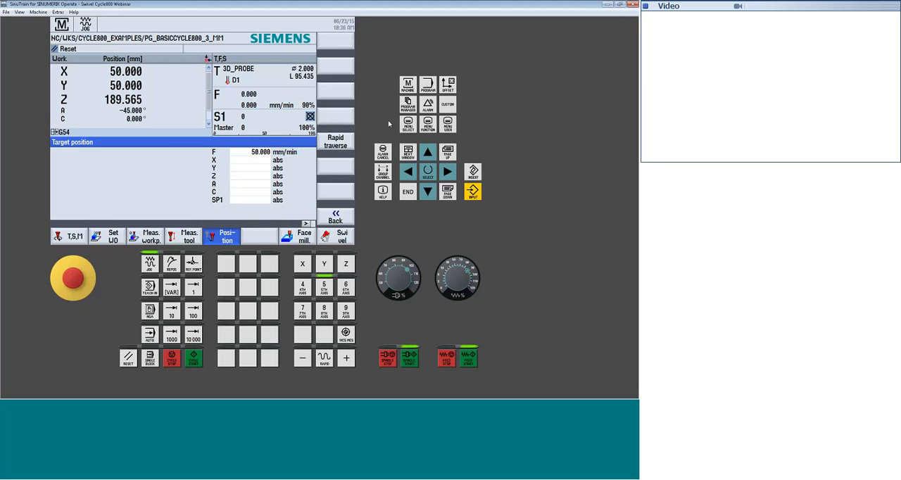
click(408, 124)
click(260, 236)
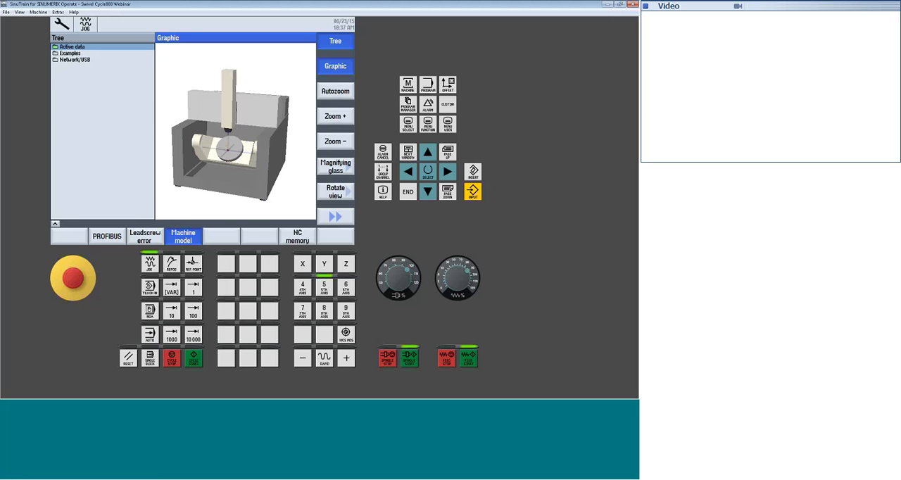
Return the A axis to 0 degrees in rapid traverse and show the level table in the machine model graphic
click(409, 84)
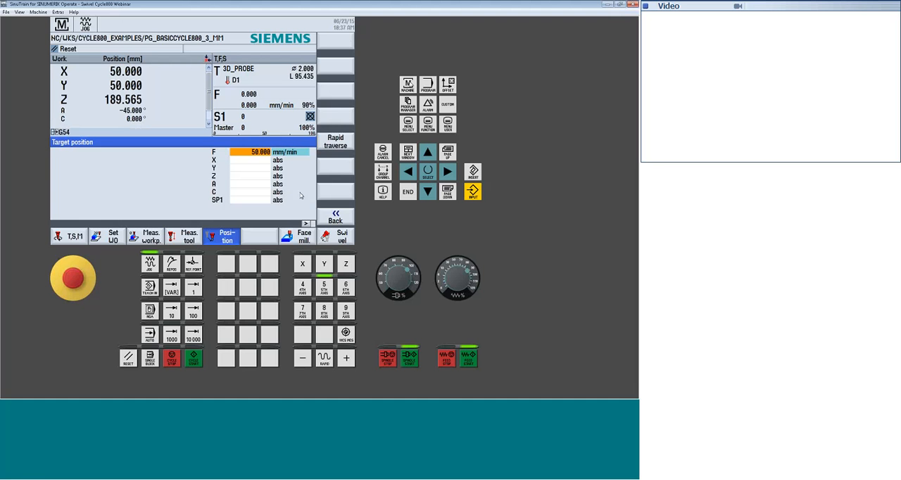
click(252, 183)
click(336, 143)
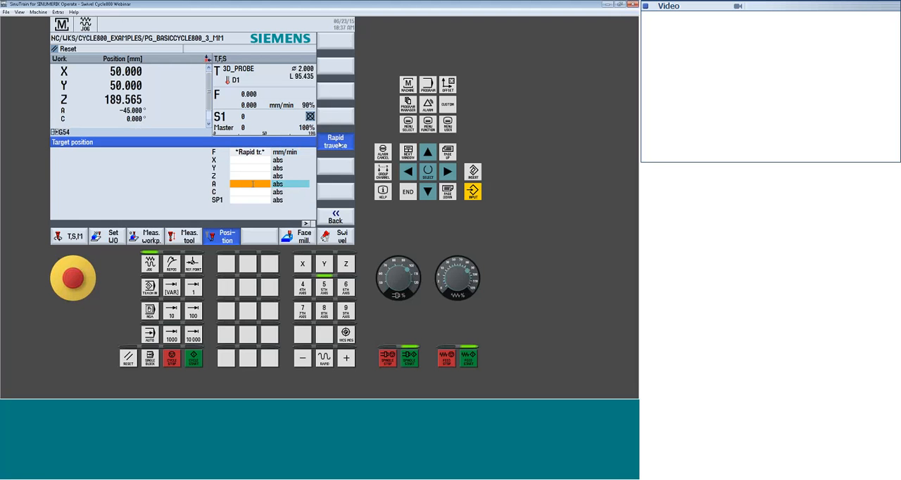
text(0)
key(Return)
click(195, 363)
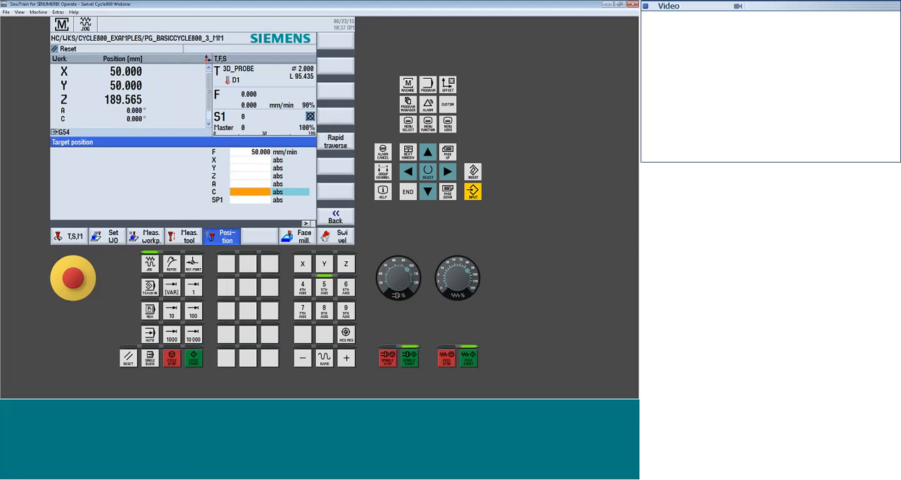
click(409, 124)
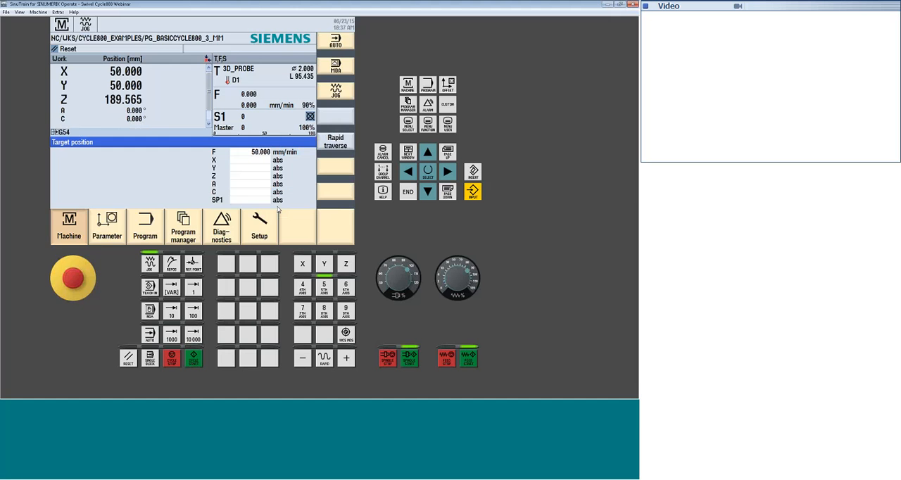
click(267, 228)
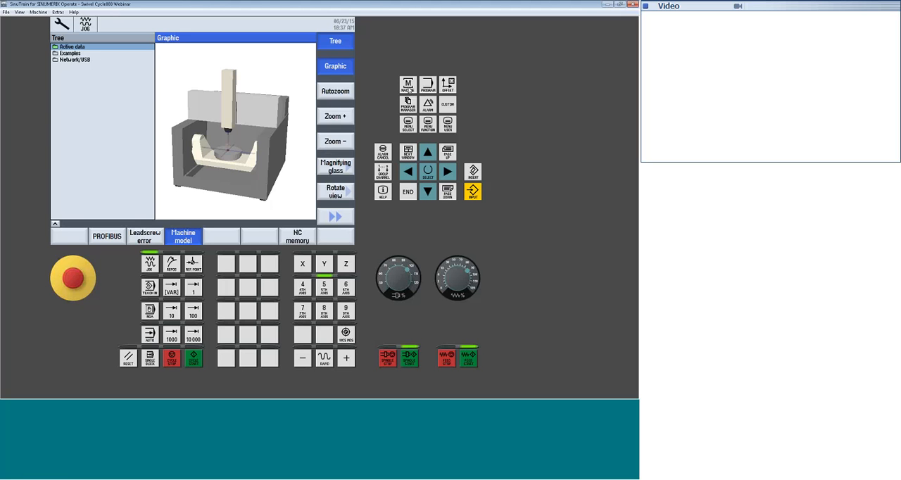
Position the A axis at an absolute target of -30 degrees and run the move
click(408, 86)
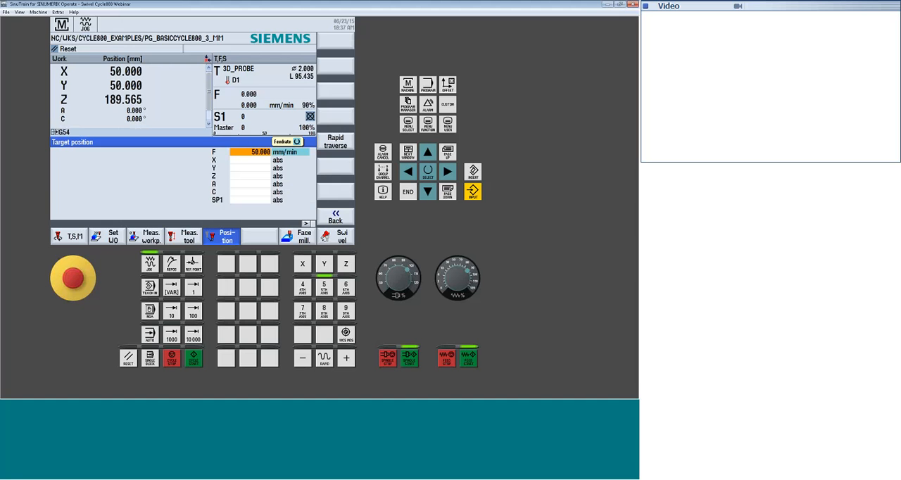
click(249, 183)
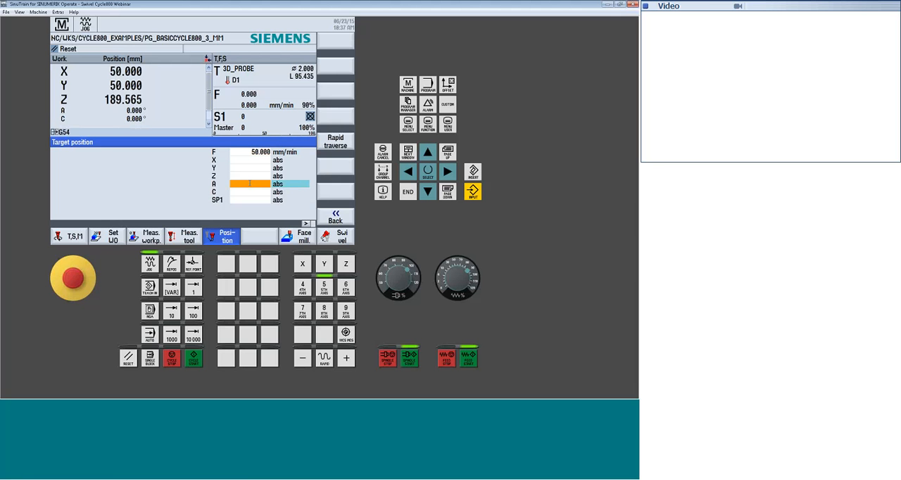
text(130)
key(Return)
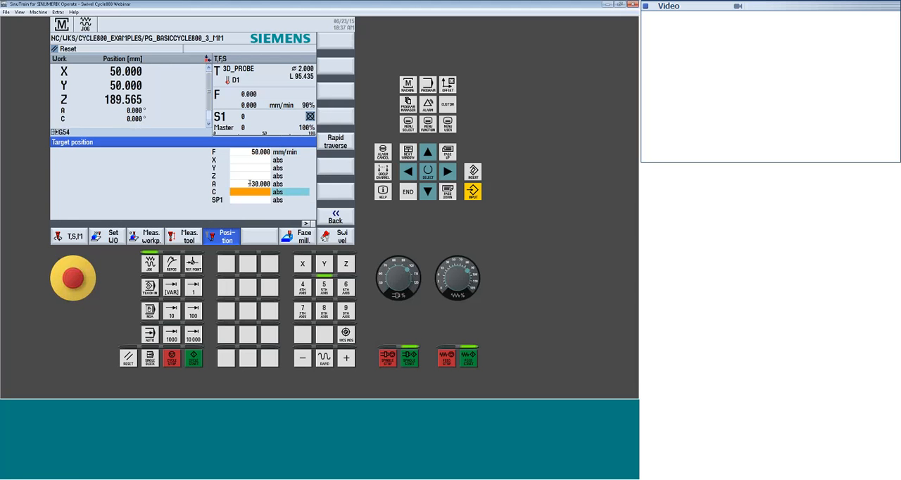
click(194, 360)
Set the A-axis value of the G54 work offset to -30 degrees
click(449, 85)
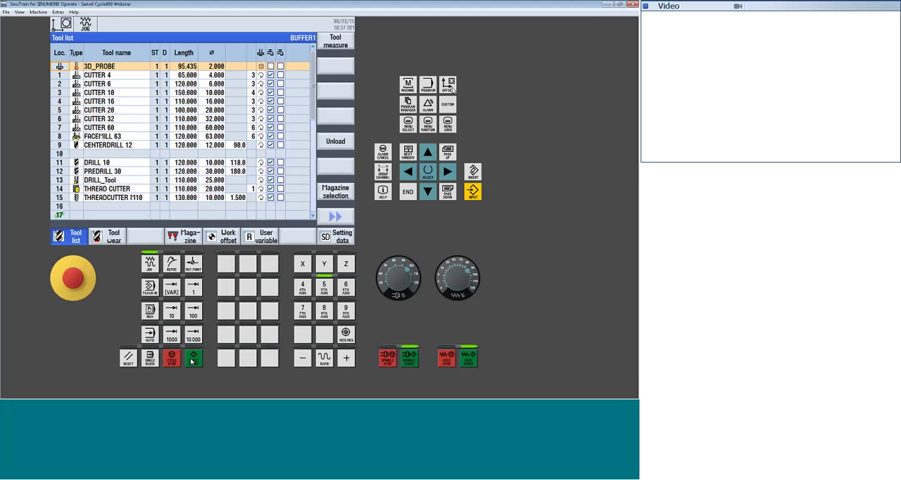
click(228, 238)
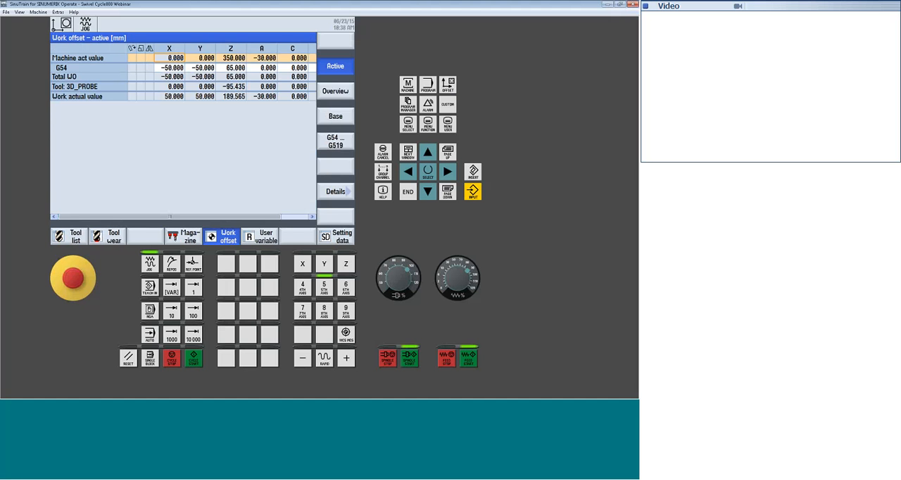
click(339, 141)
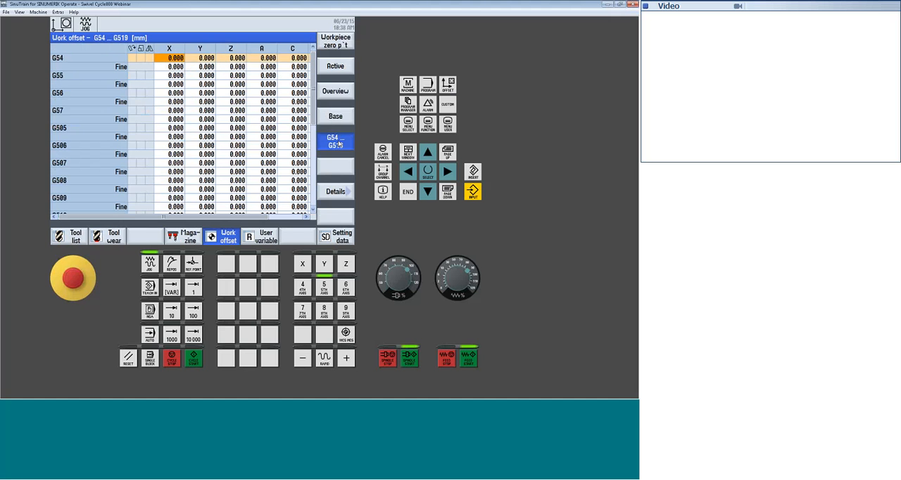
click(263, 58)
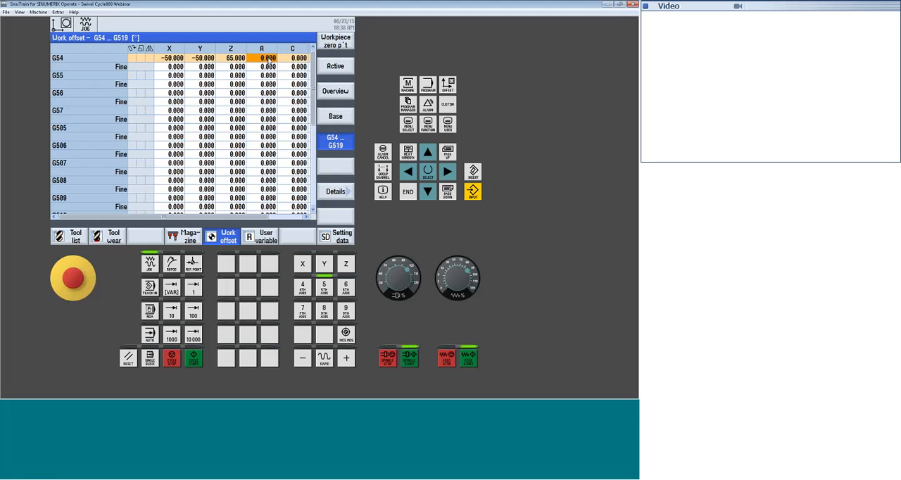
text(-30)
key(Return)
Check the A-axis work position and show the tilted table in the machine model graphic
click(409, 84)
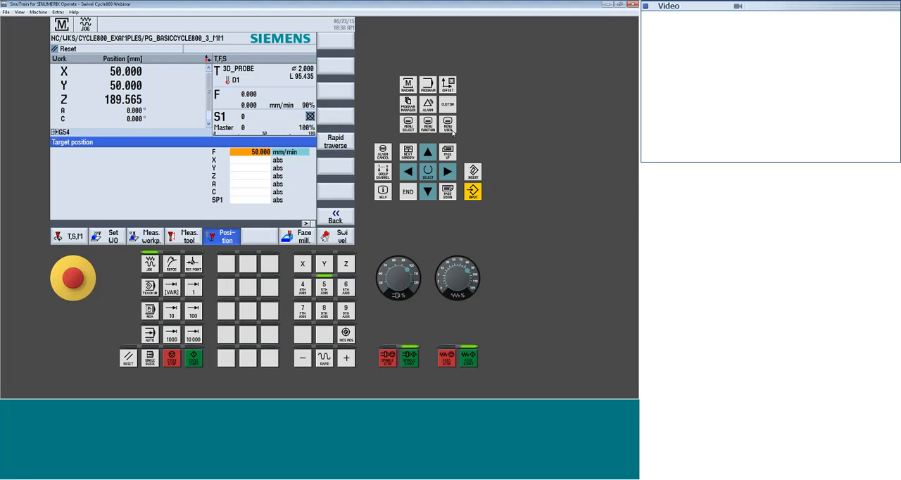
click(408, 124)
click(260, 226)
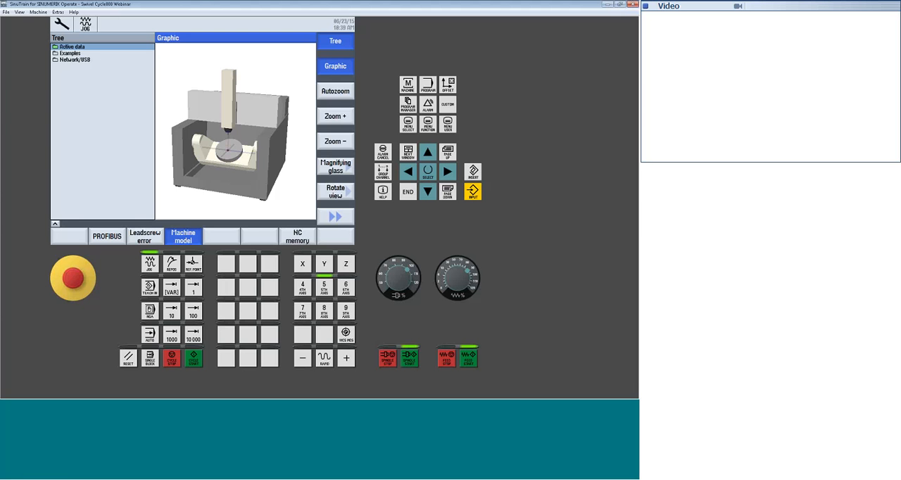
Examine the rotation entries in the G54 work offset details and open the swivel plane function
click(407, 83)
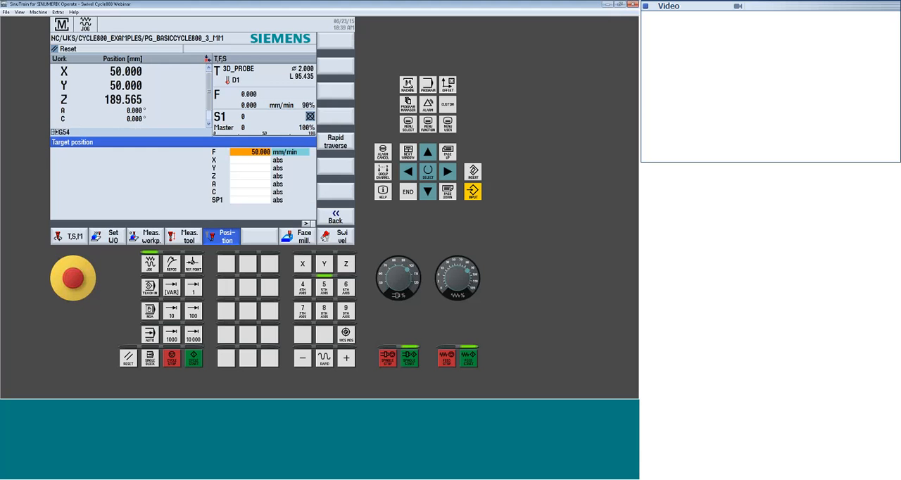
click(449, 84)
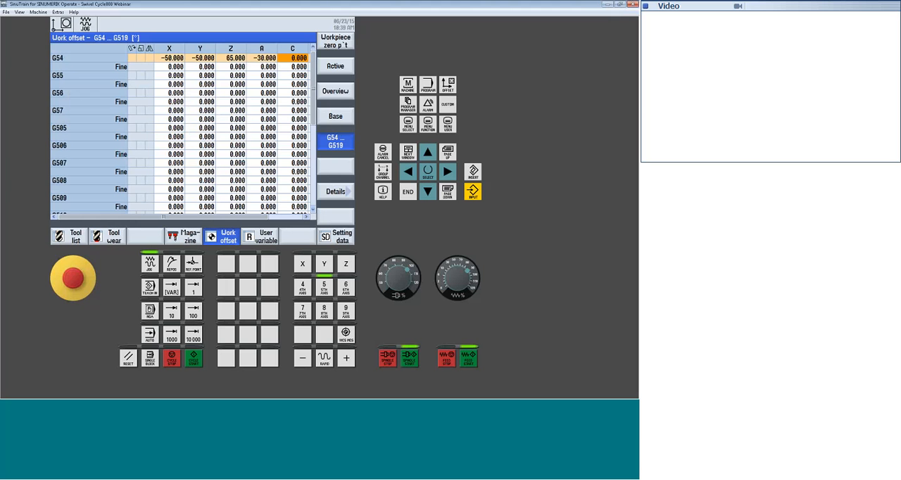
click(335, 191)
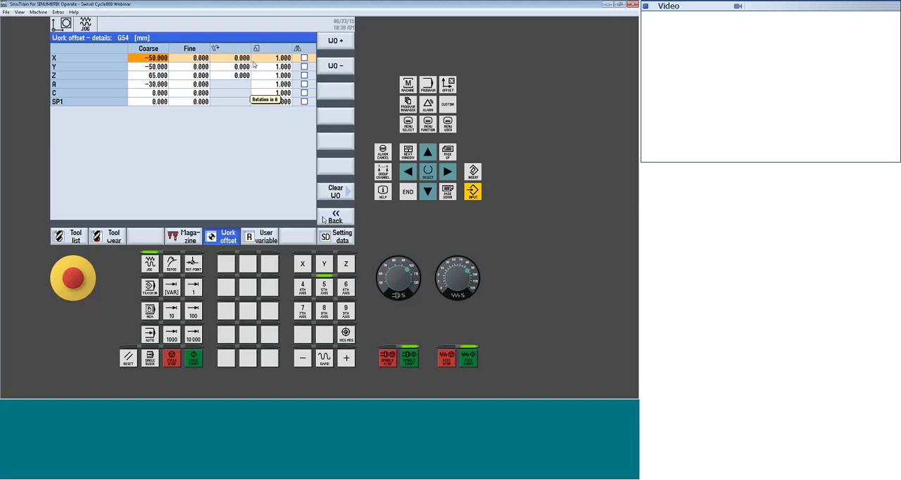
click(408, 84)
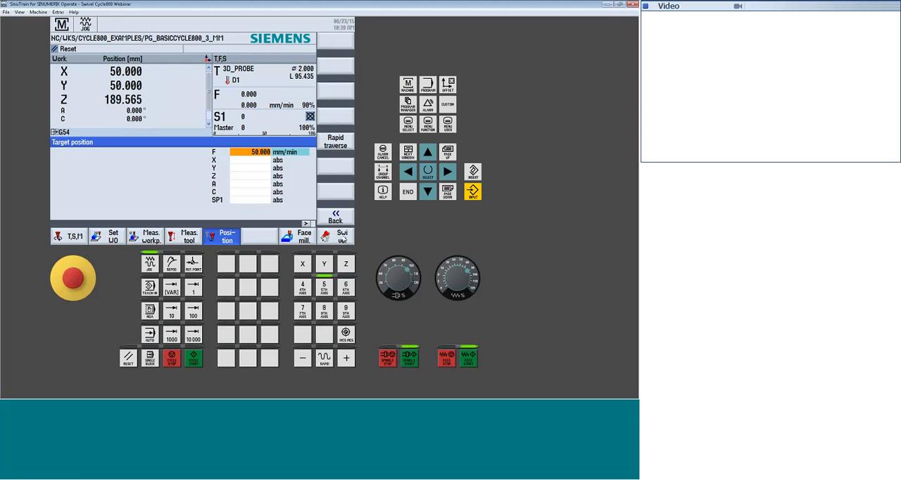
click(342, 237)
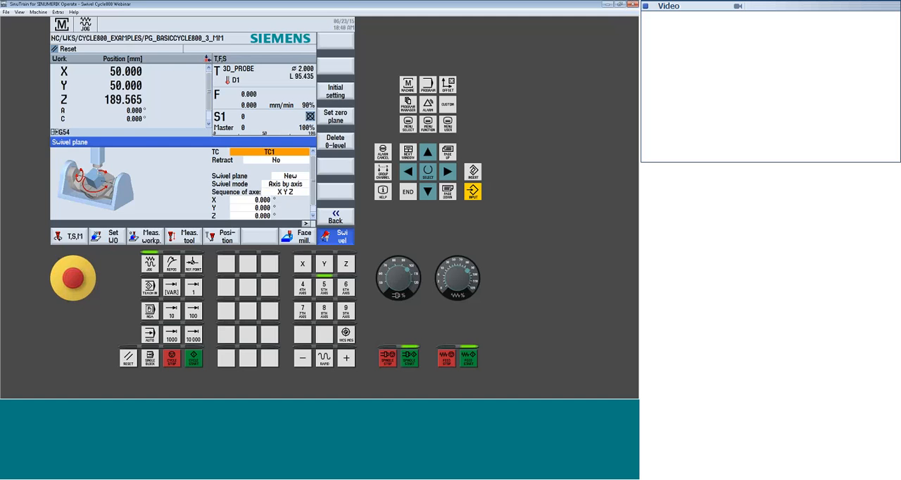
Reset the A-axis value of the G54 work offset to 0 degrees and return to the swivel plane settings
click(448, 85)
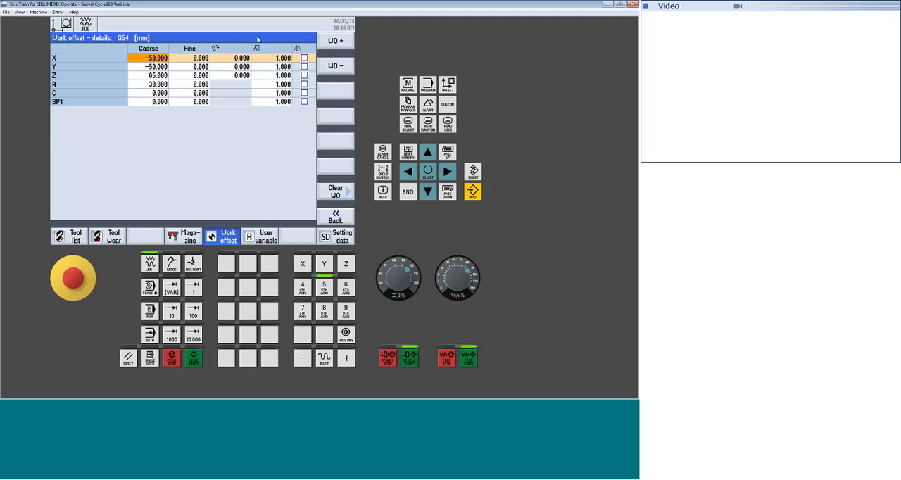
click(334, 223)
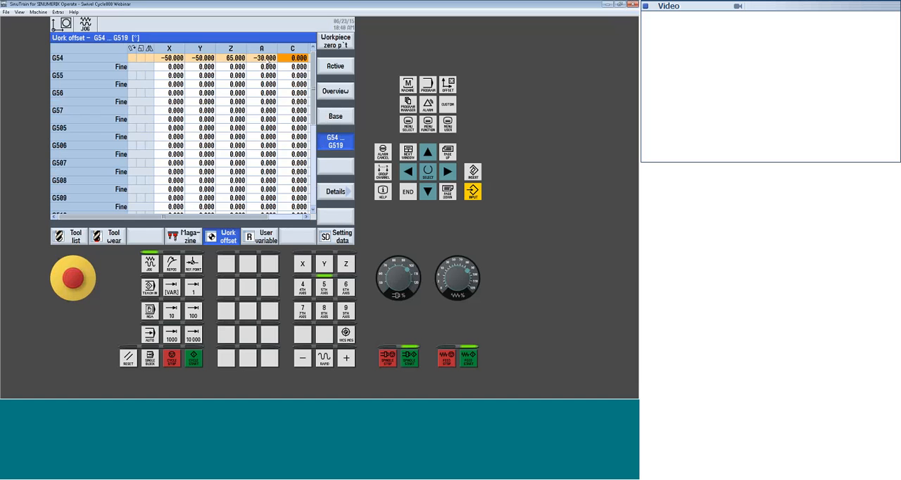
click(410, 86)
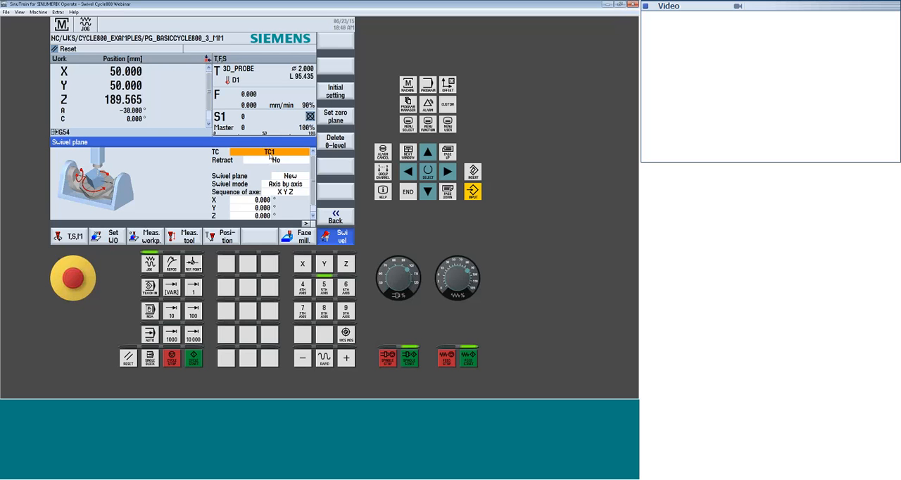
Select TC1 as the swivel data record and No as the retraction option
click(279, 154)
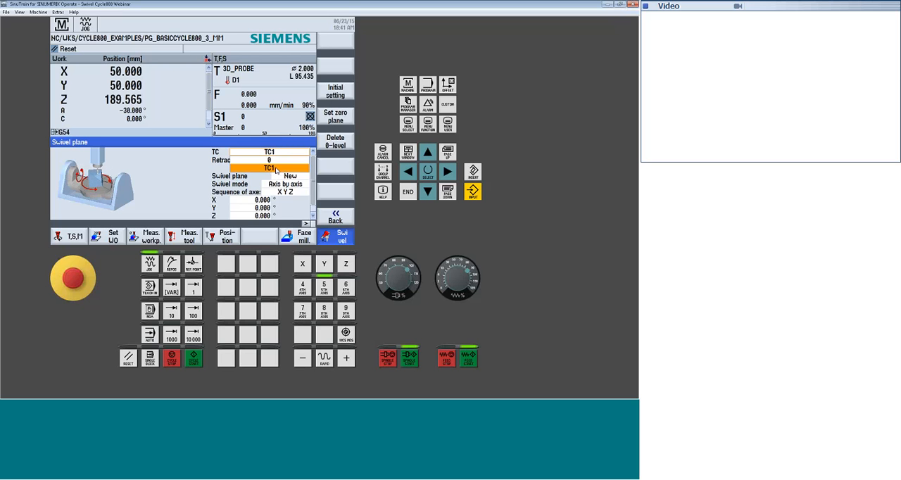
click(276, 169)
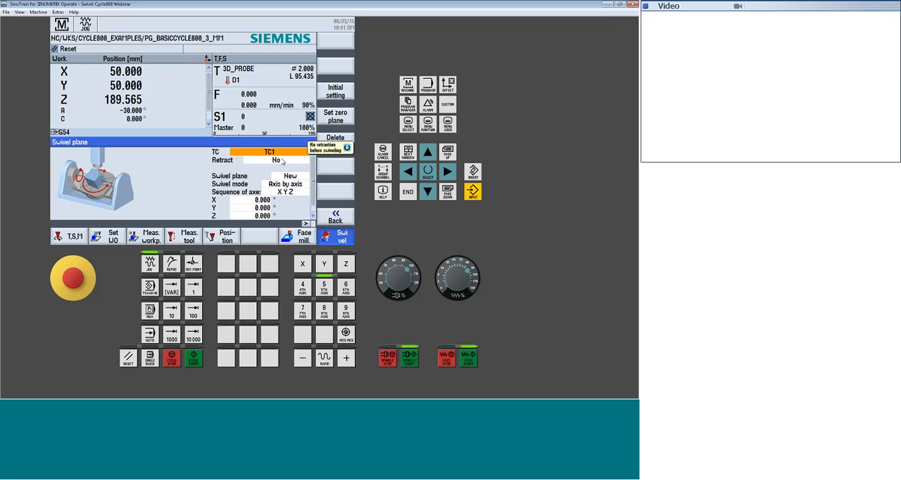
click(283, 161)
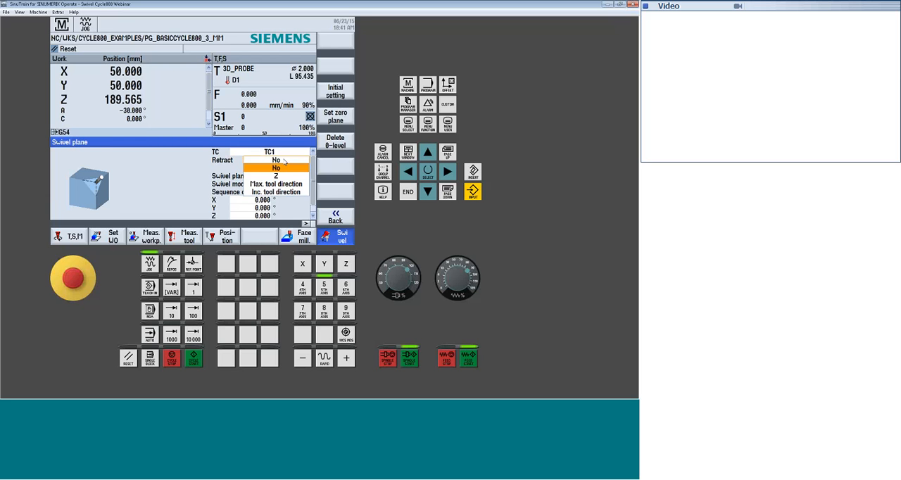
click(285, 167)
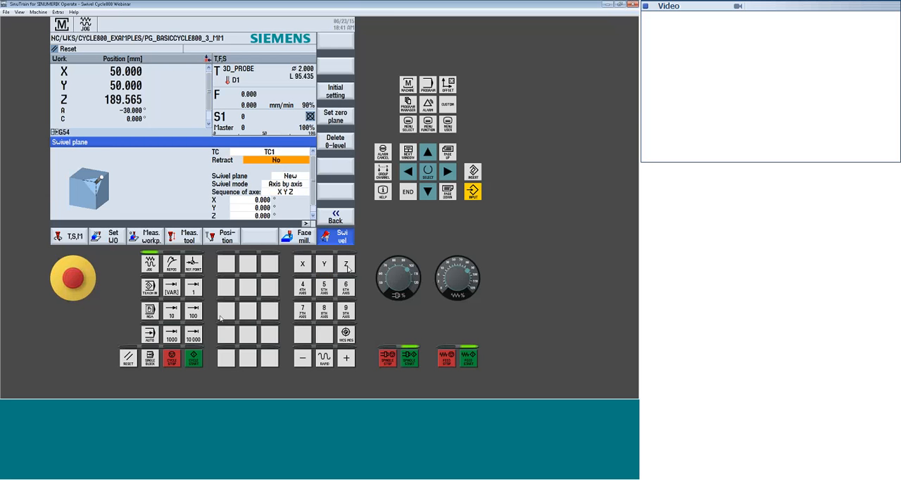
Jog the Z axis down to about -47.7 mm and show the tool near the table in the machine model graphic
click(346, 358)
click(303, 360)
key(F10)
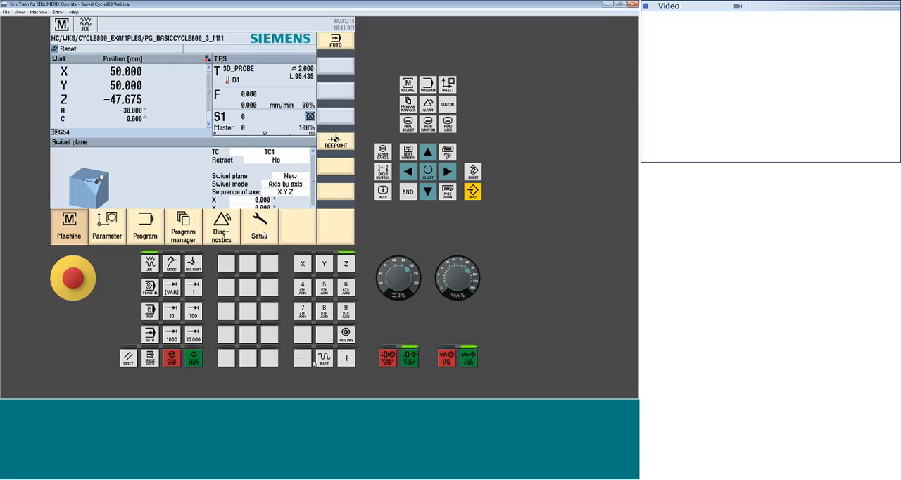
click(264, 235)
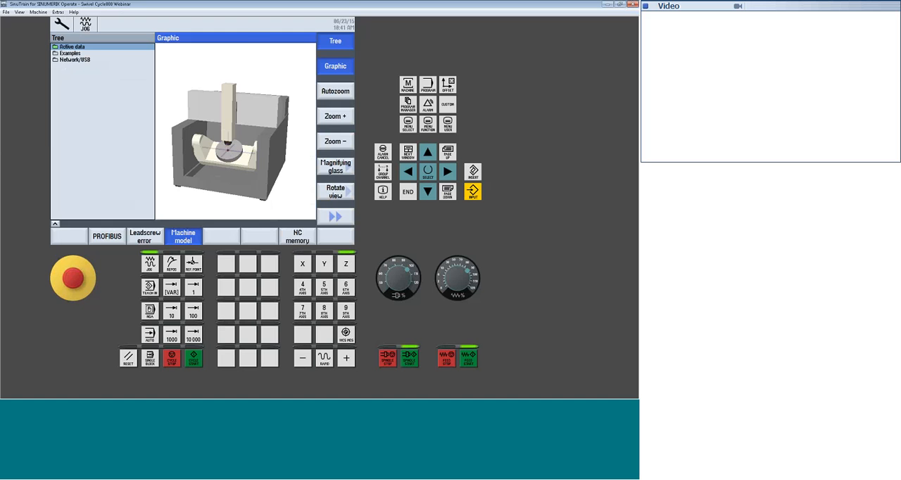
Set the swivel plane retraction to Z and the swivel plane option to New
click(408, 83)
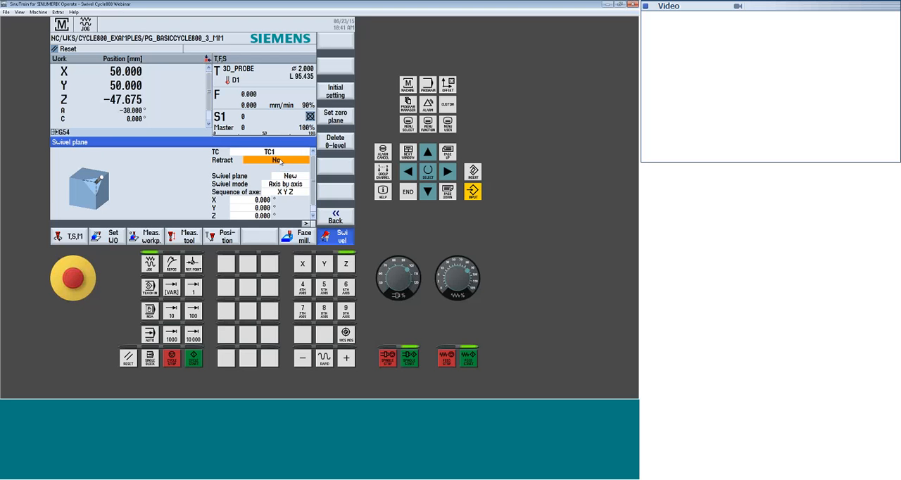
click(279, 161)
click(301, 177)
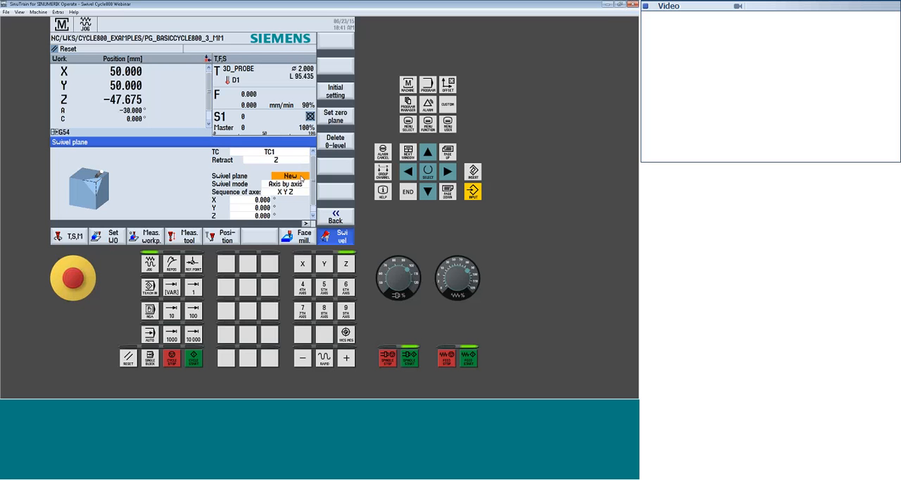
click(302, 177)
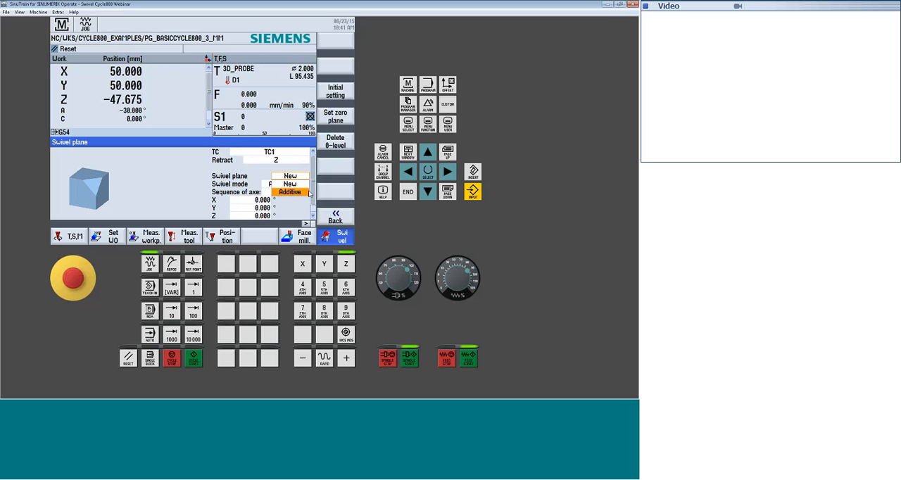
click(299, 185)
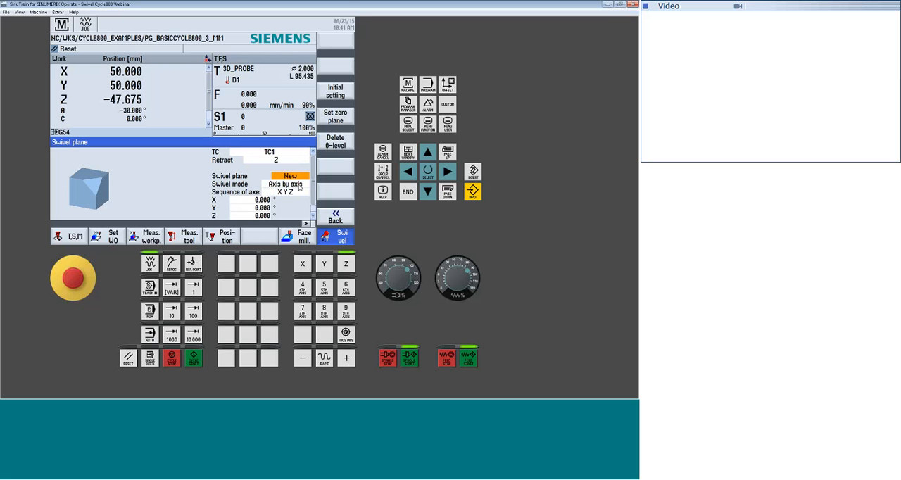
Switch the swivel mode to directly to view its A and C rotary axis entries, and return it to Axis by axis
click(299, 186)
click(299, 185)
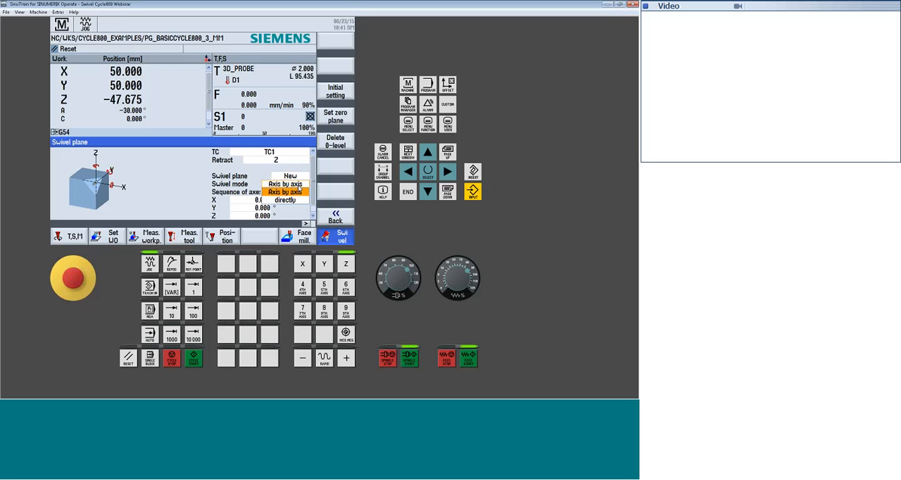
click(296, 201)
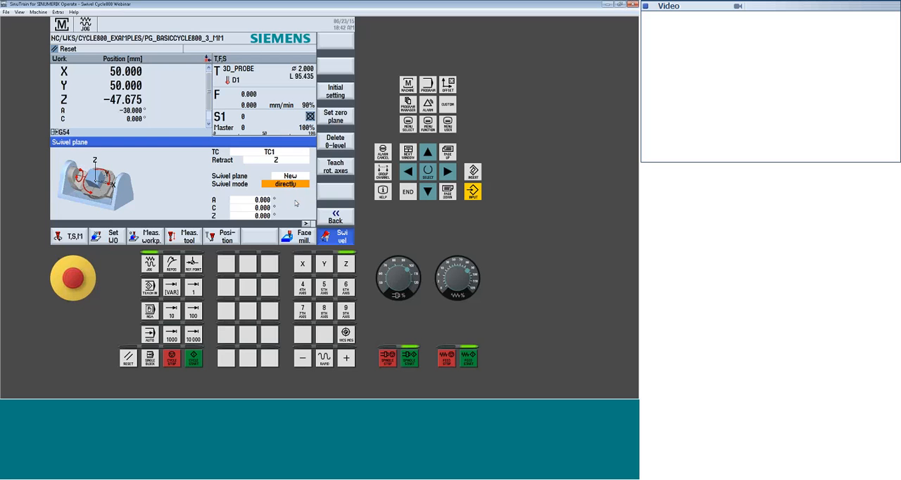
click(292, 184)
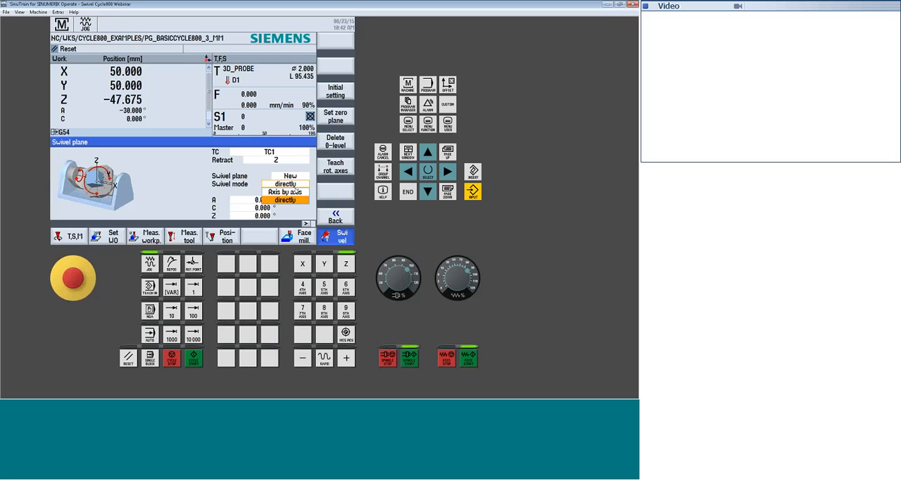
click(295, 192)
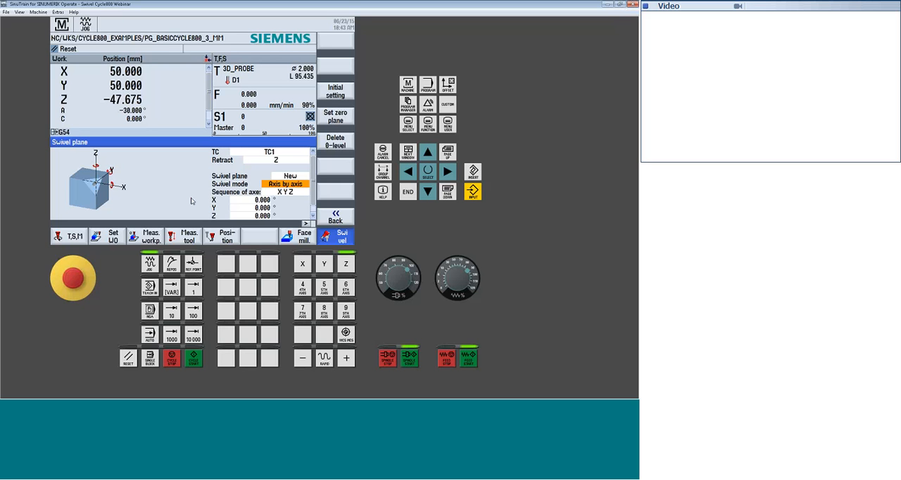
Run the swivel with X, Y and Z rotations at 0 degrees, keeping the minus direction, and review the settings
drag(311, 199, 314, 206)
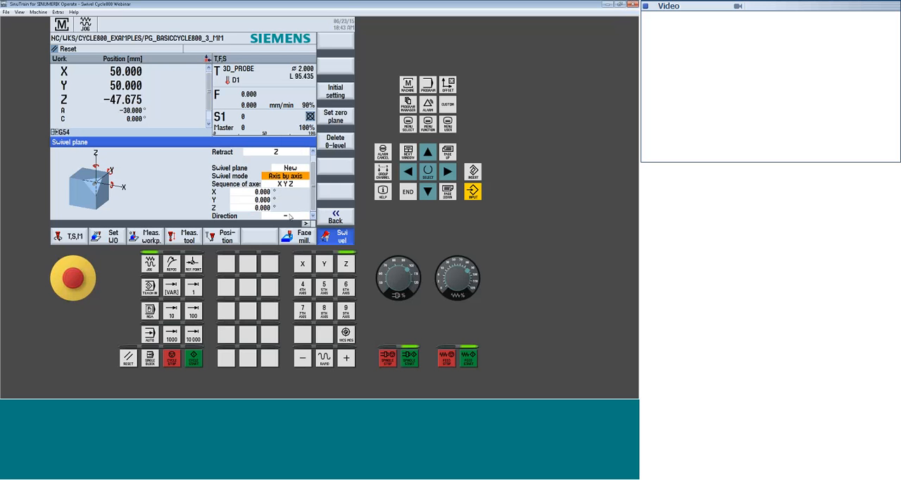
click(289, 217)
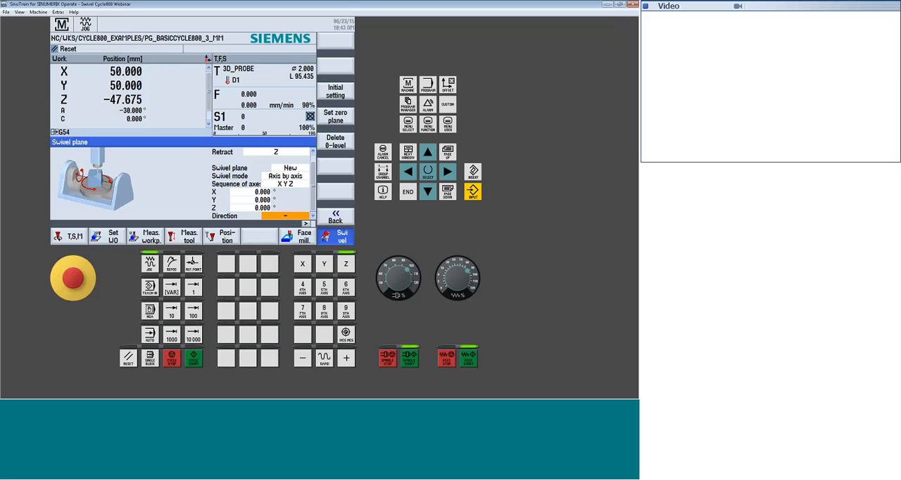
click(194, 360)
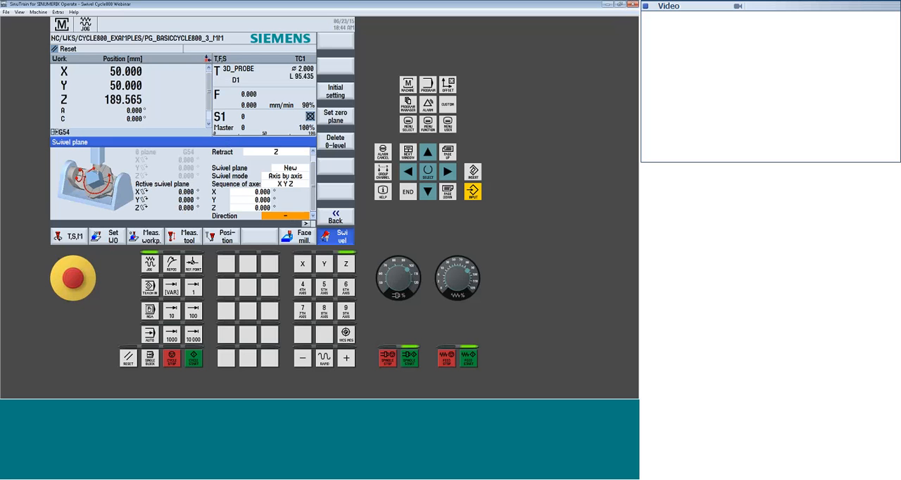
click(314, 151)
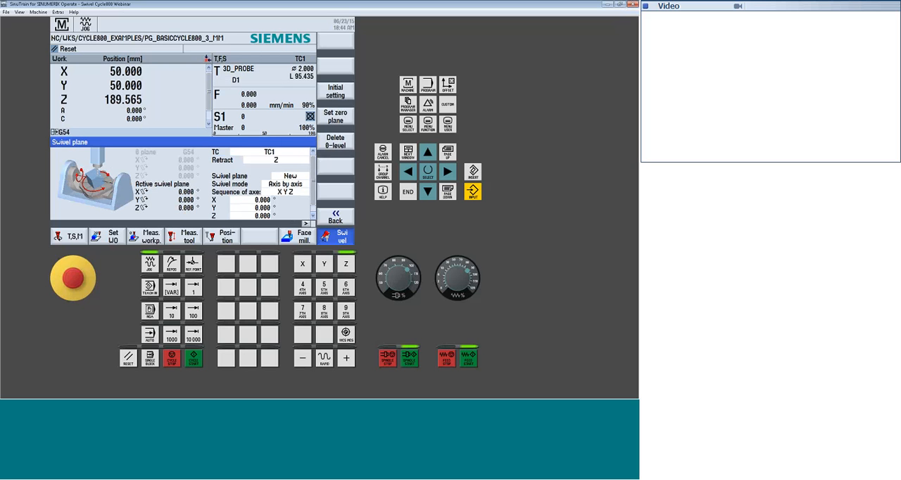
Check the tool and table in the machine model graphic, return to the machine area and close the swivel plane function
key(F10)
click(258, 234)
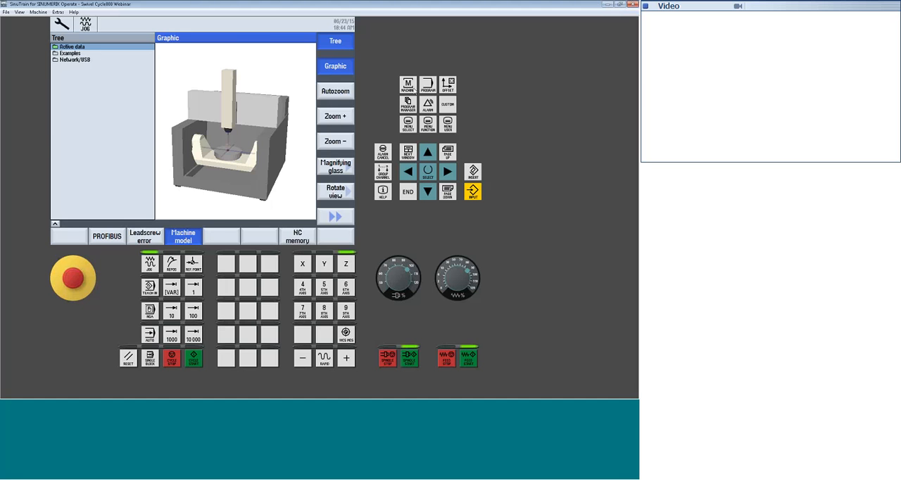
click(407, 84)
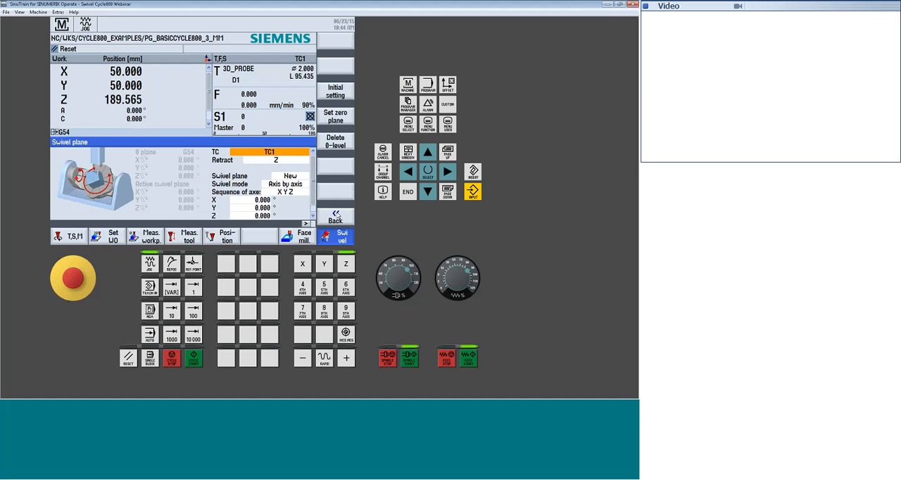
click(337, 216)
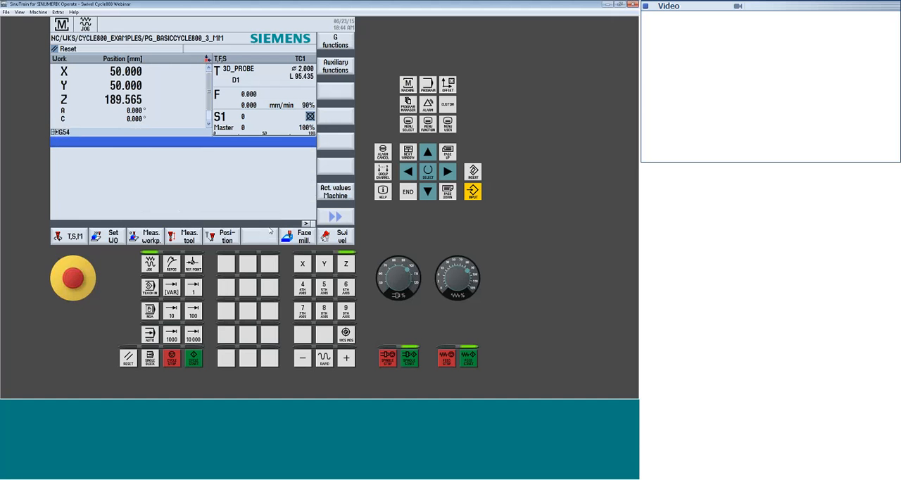
Open the workpiece measurement and choose the Align plane variant for work offset G54
click(71, 240)
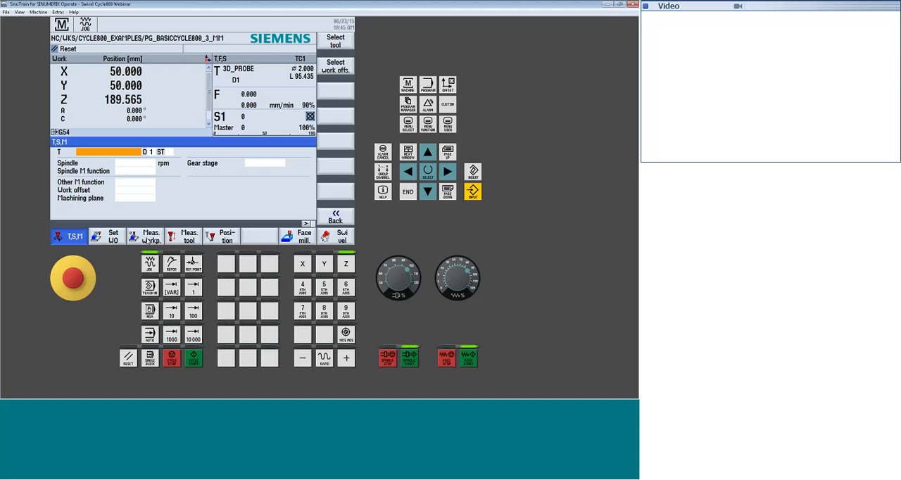
click(150, 237)
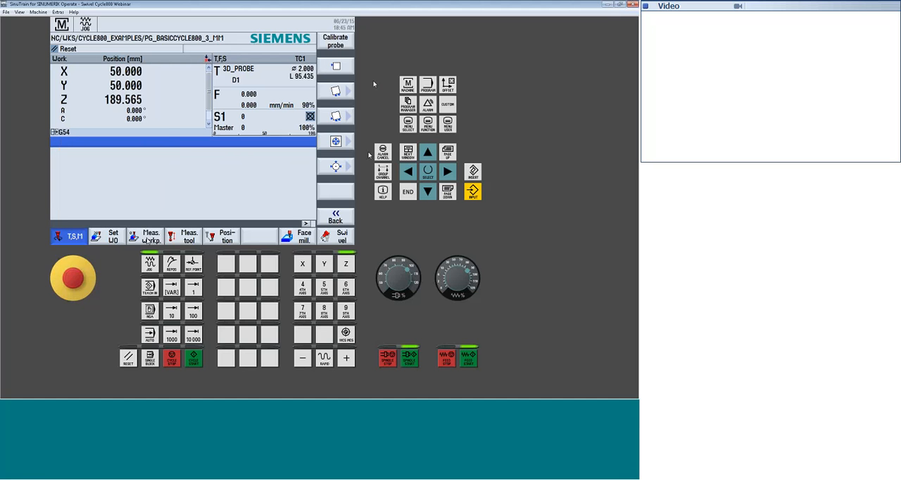
click(336, 116)
click(298, 157)
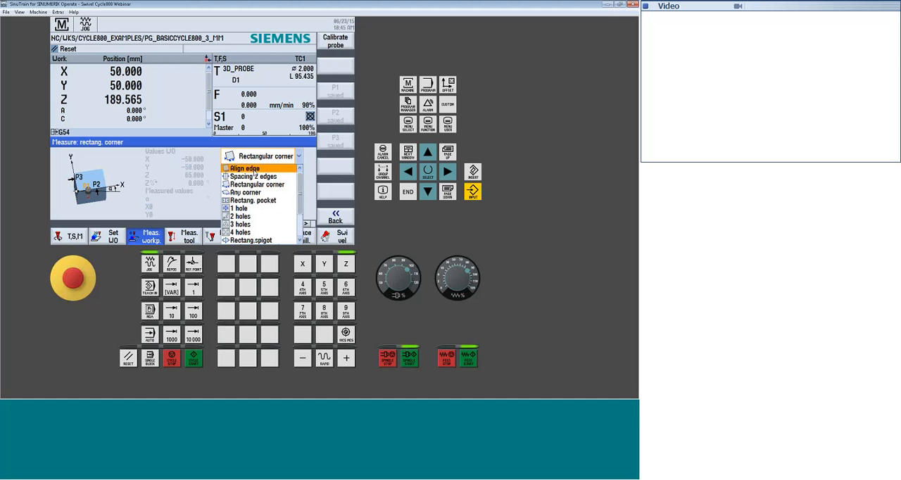
scroll(299, 200, down, 3)
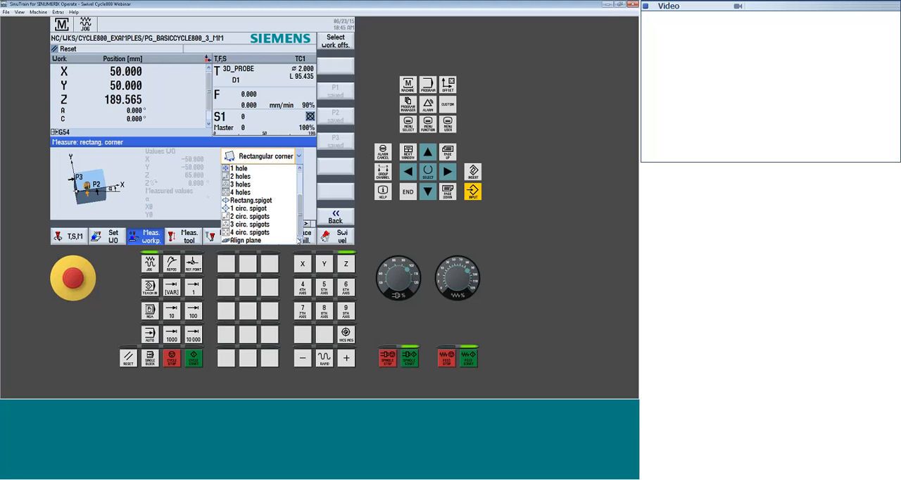
click(254, 241)
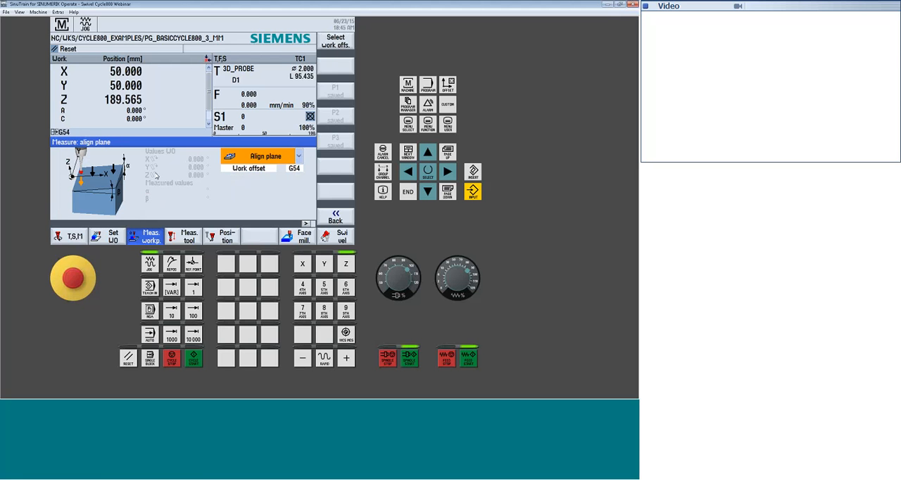
Reduce the feed override to 2%, jog Z to about -8.2 mm and probe the first measuring point P1
click(445, 279)
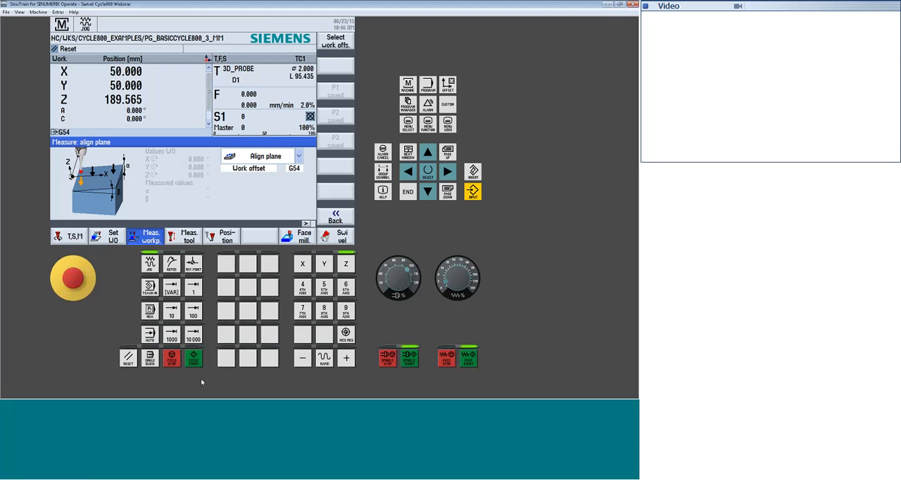
click(306, 360)
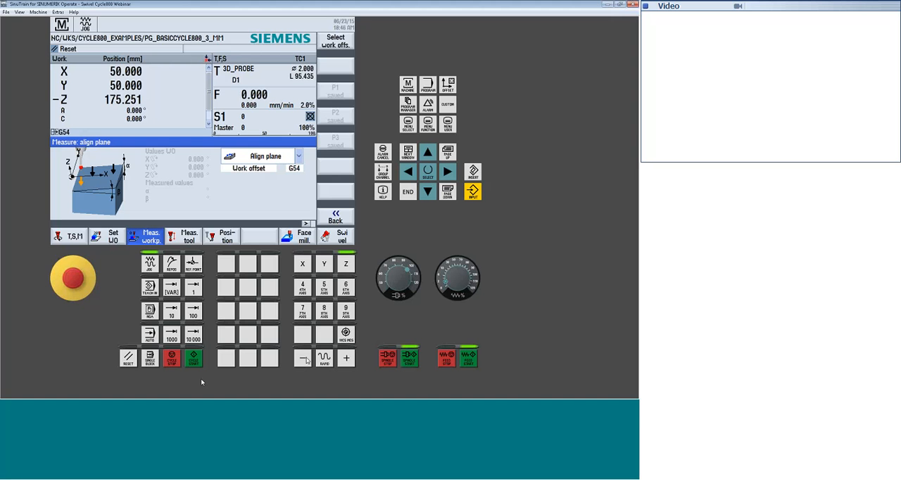
click(306, 359)
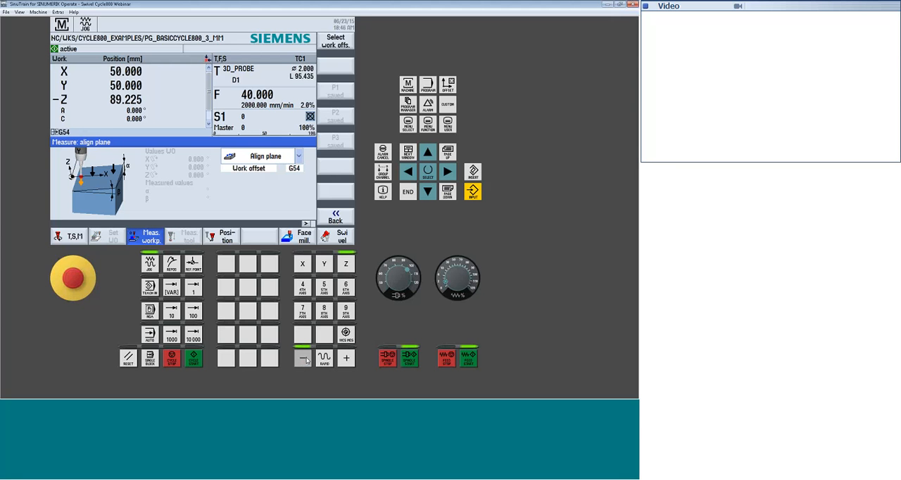
click(307, 360)
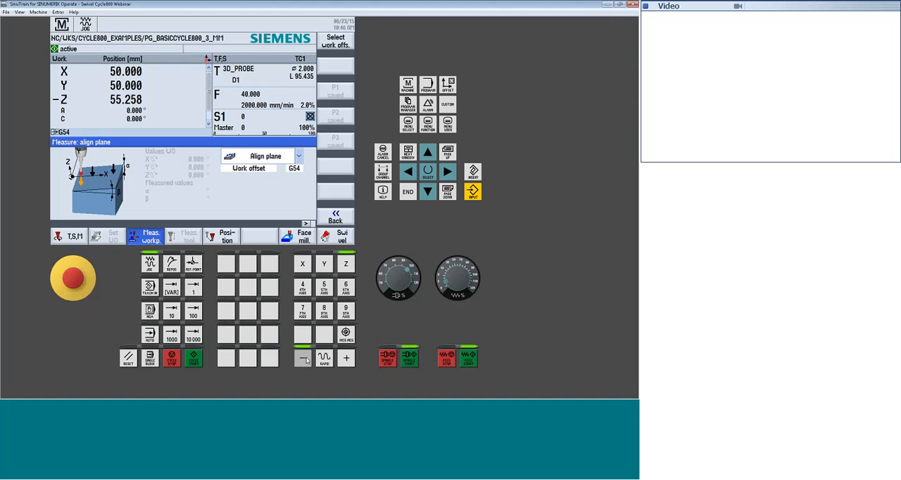
click(306, 360)
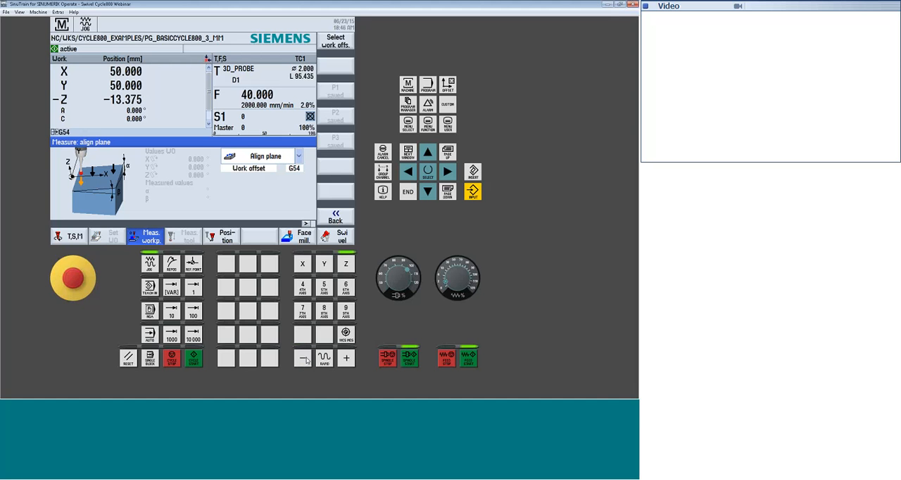
click(346, 359)
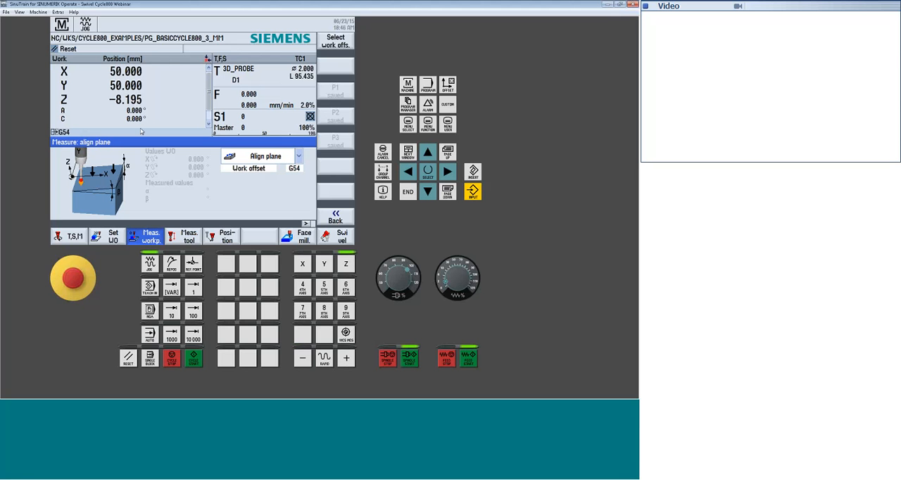
click(195, 360)
Jog X to about 72 mm and Z to about 1.7 mm, and probe the second measuring point P2
click(347, 359)
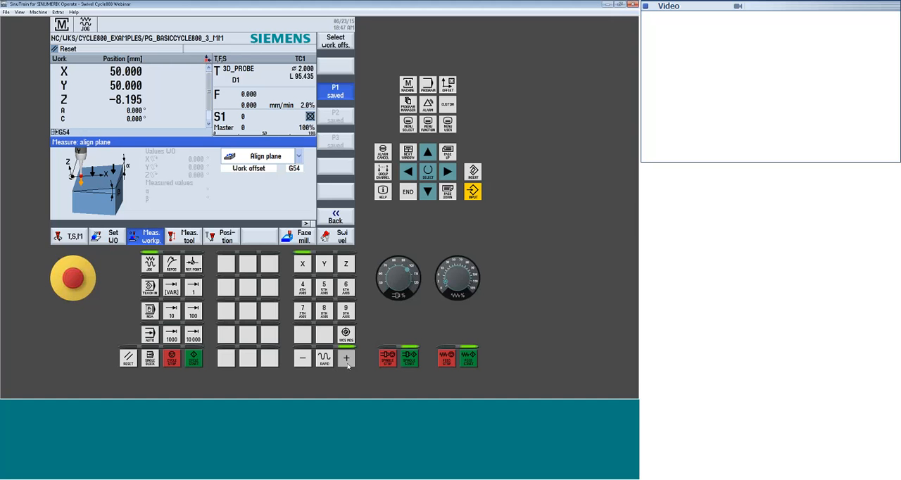
click(345, 263)
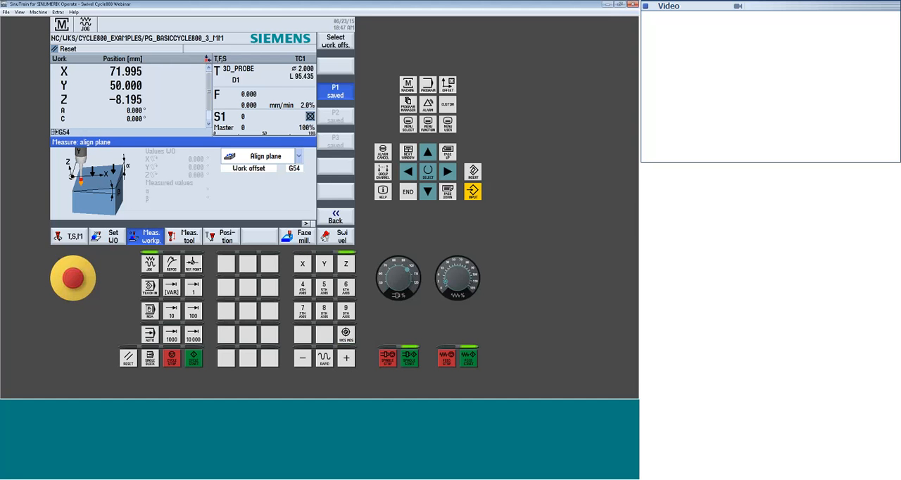
click(346, 358)
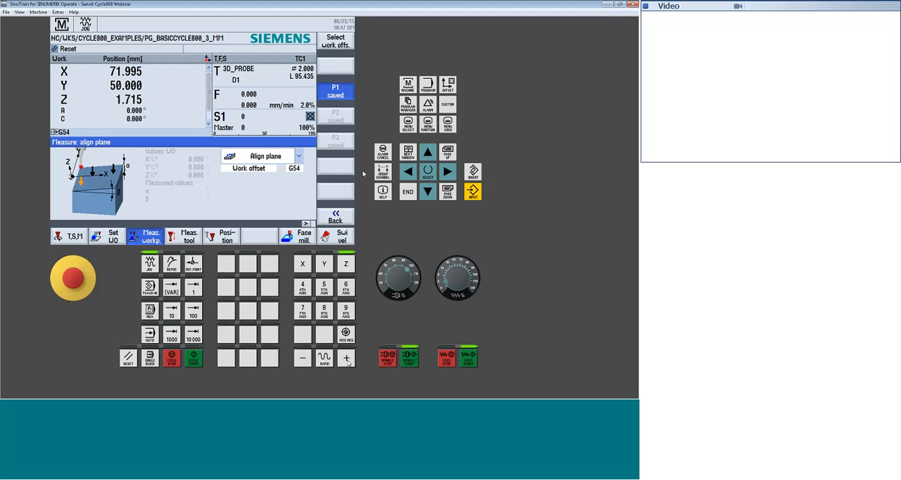
click(194, 361)
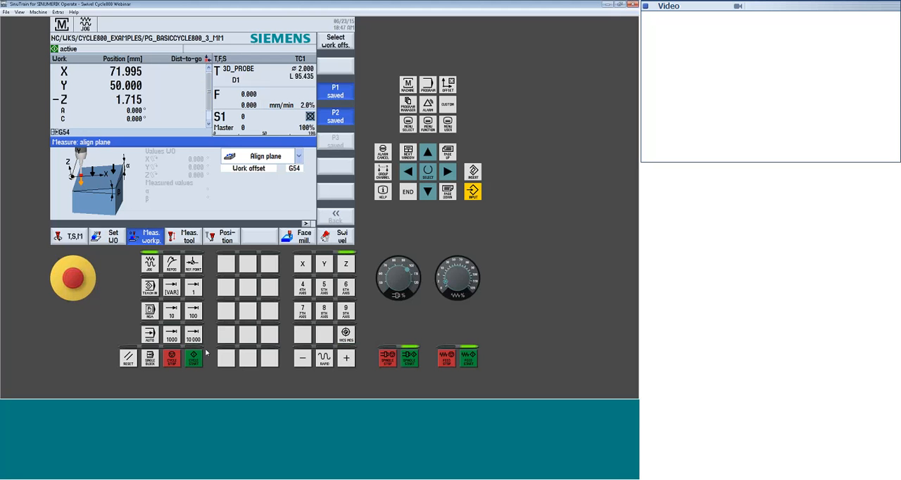
Probe the third point P3 at about Y 102.9 and Z -2.2 mm, and set the work offset from the measurement
click(353, 364)
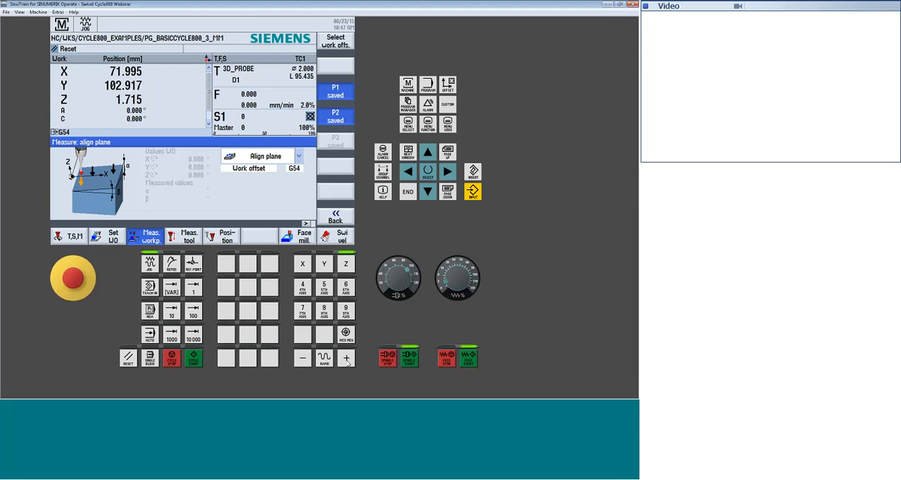
click(194, 361)
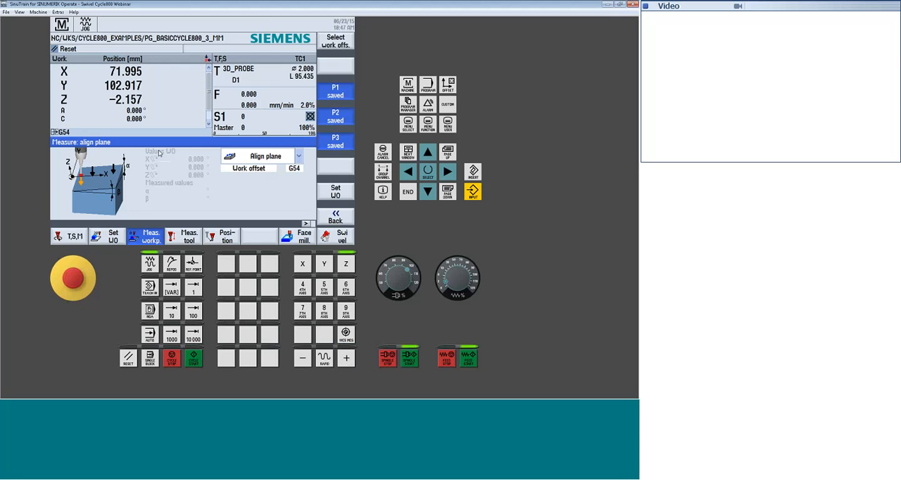
click(335, 192)
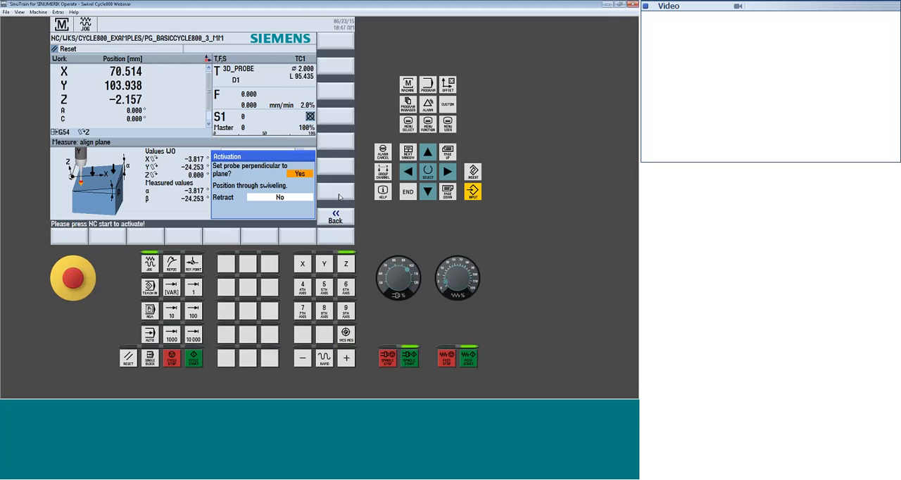
Choose to set the probe perpendicular to the plane and set the retraction to Z
click(300, 175)
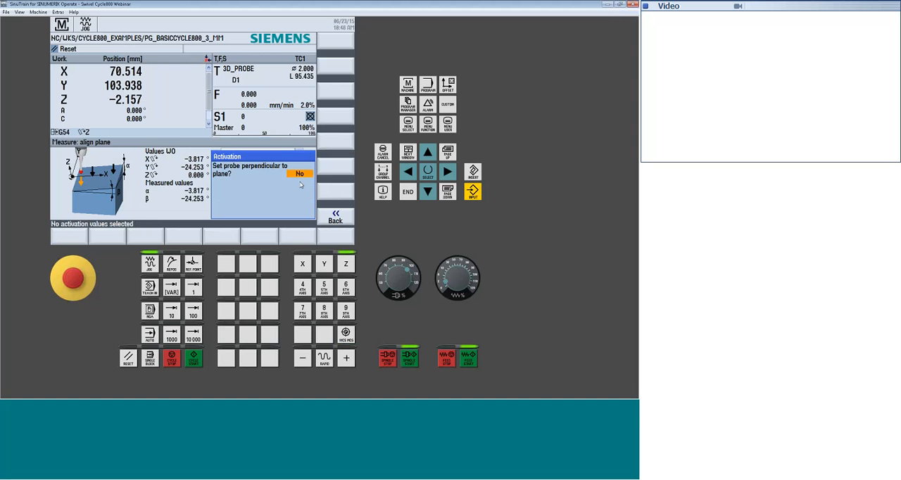
click(300, 174)
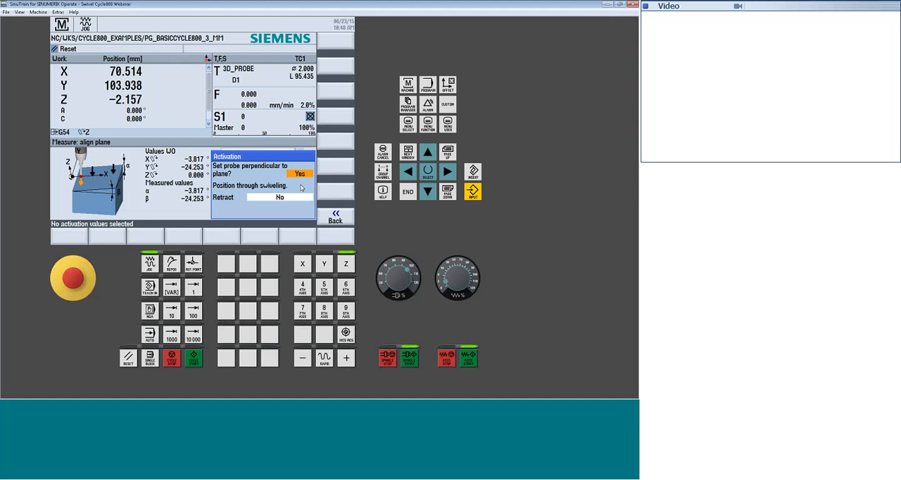
click(288, 198)
click(288, 199)
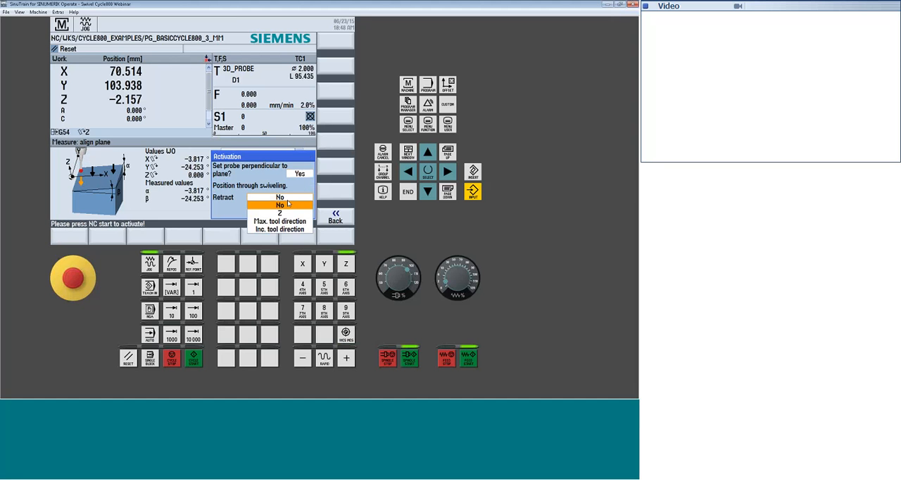
click(281, 213)
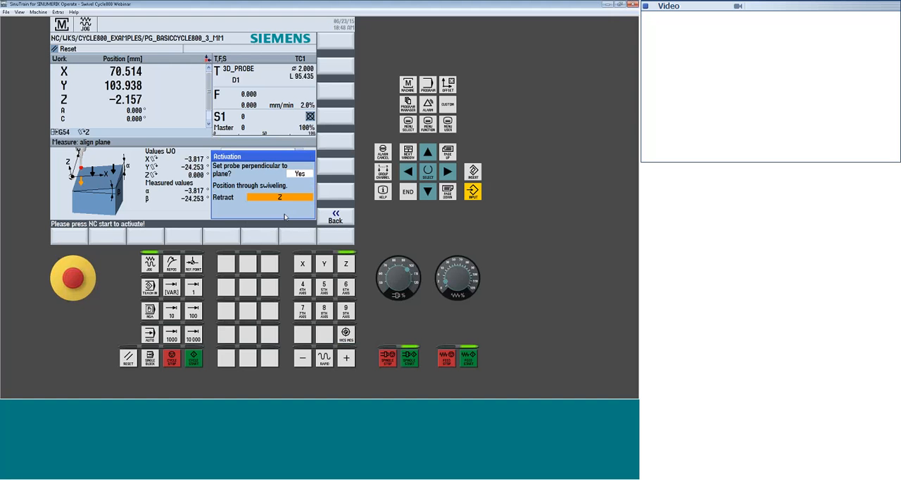
Decline setting the probe perpendicular to the plane, try a cycle start and leave the activation dialog
click(307, 176)
click(307, 176)
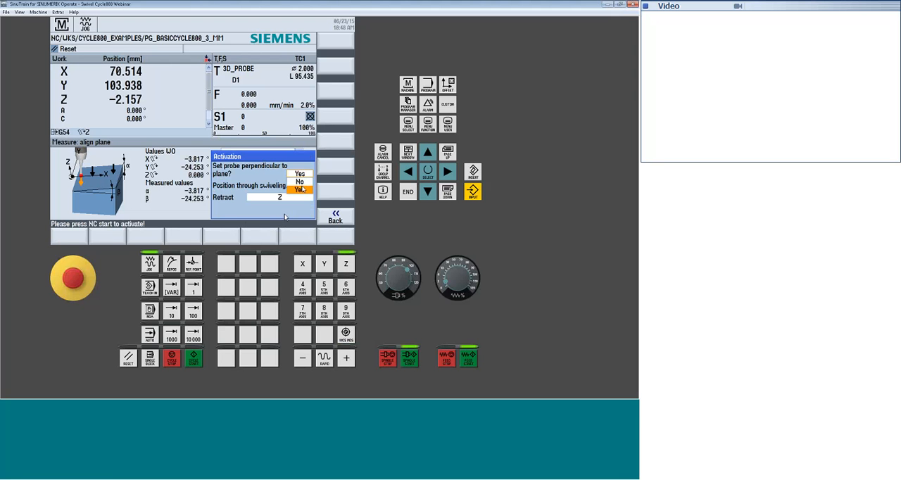
click(300, 182)
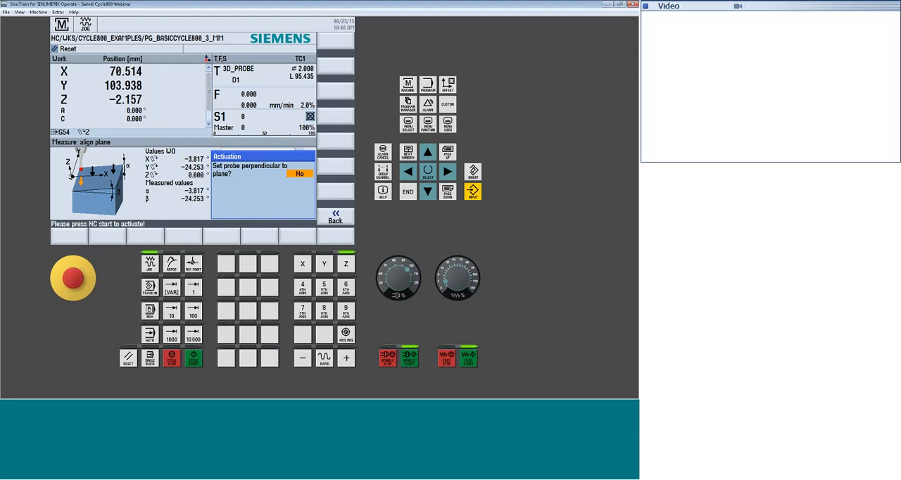
click(197, 357)
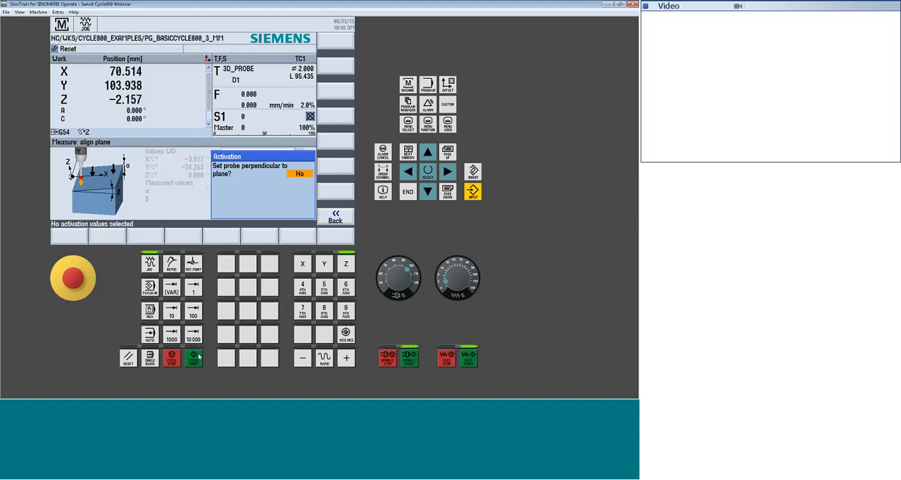
click(198, 357)
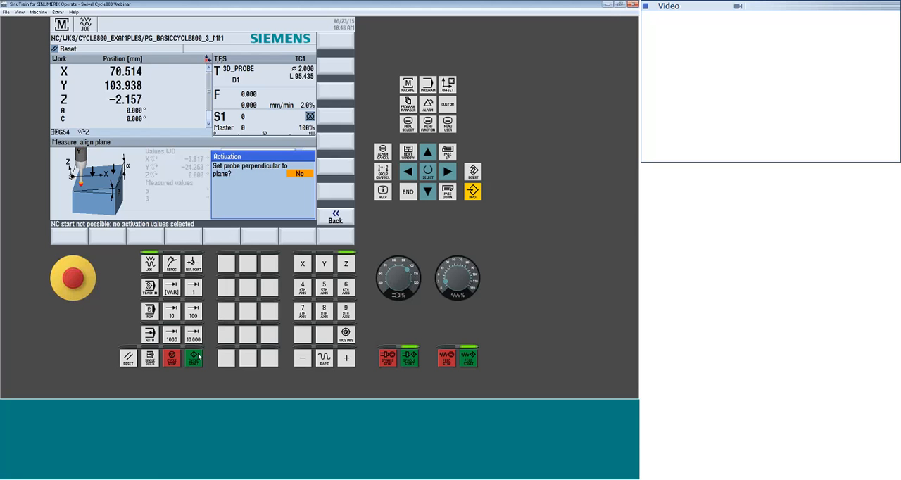
click(337, 217)
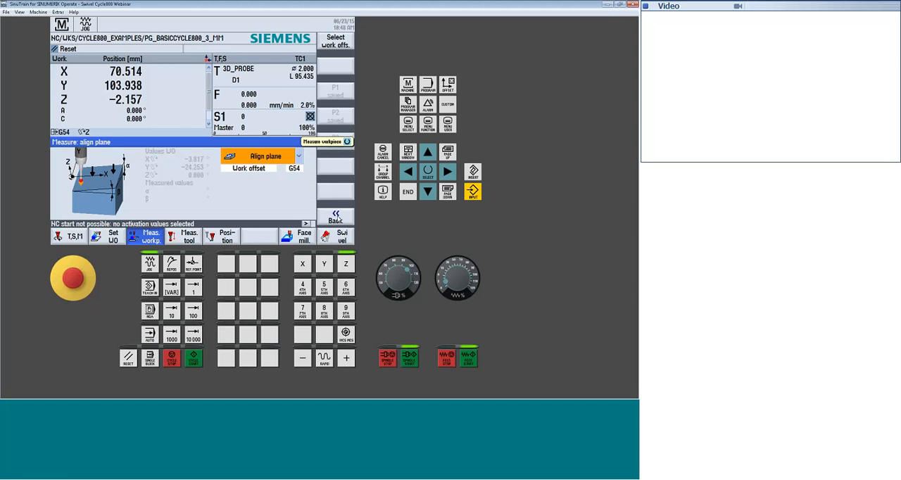
Reopen the align plane measurement and choose Work offset as its target
click(336, 217)
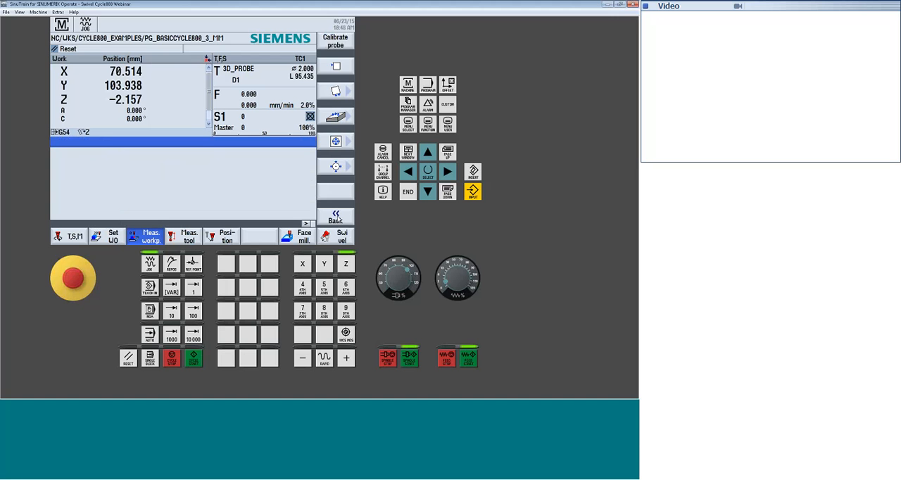
click(336, 218)
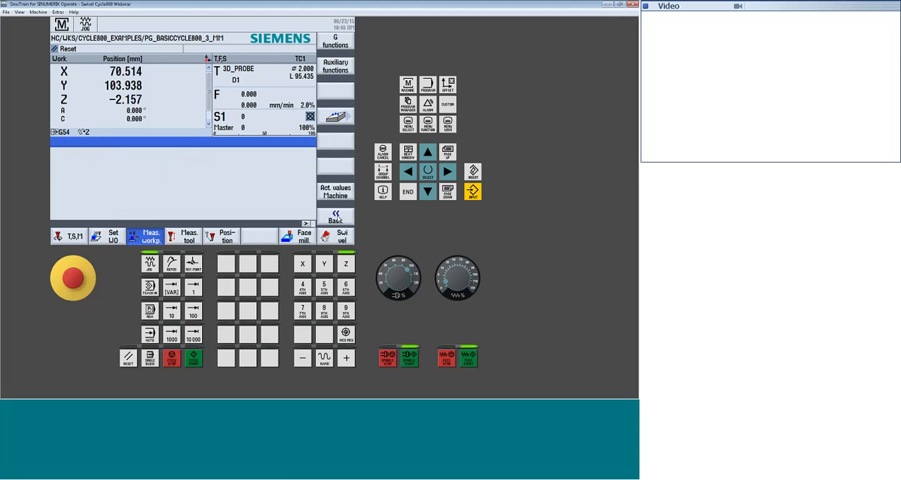
click(336, 116)
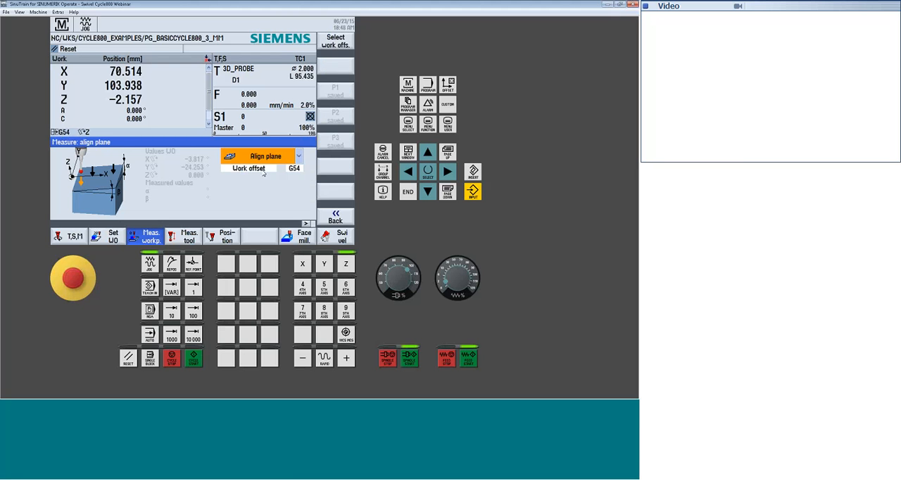
click(265, 173)
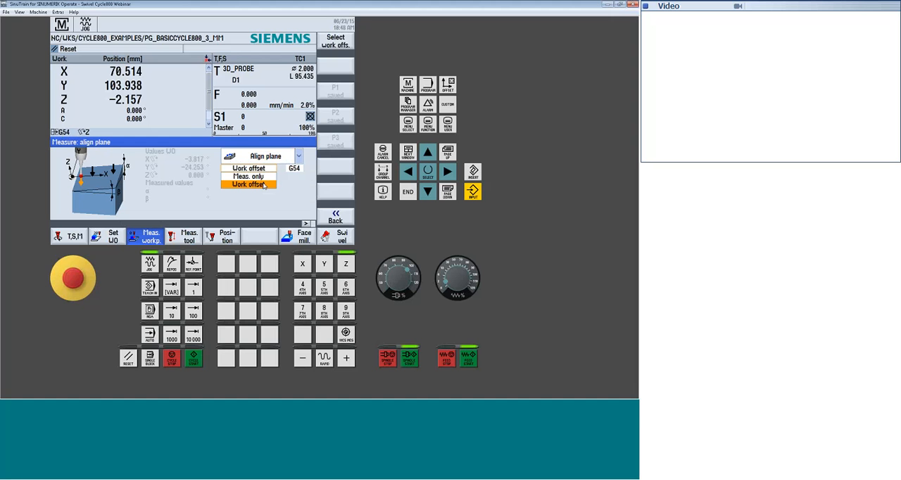
click(263, 186)
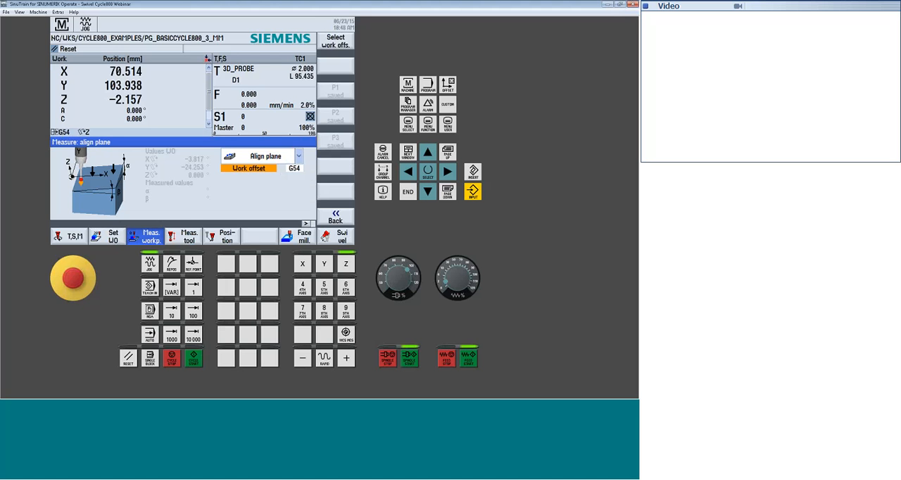
Inspect the X and Y rotation values in the details of work offset G54
click(453, 87)
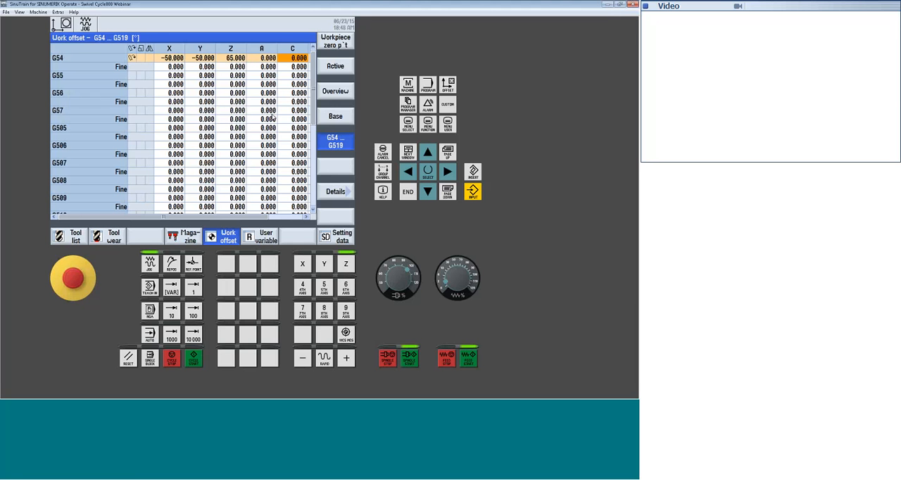
click(336, 194)
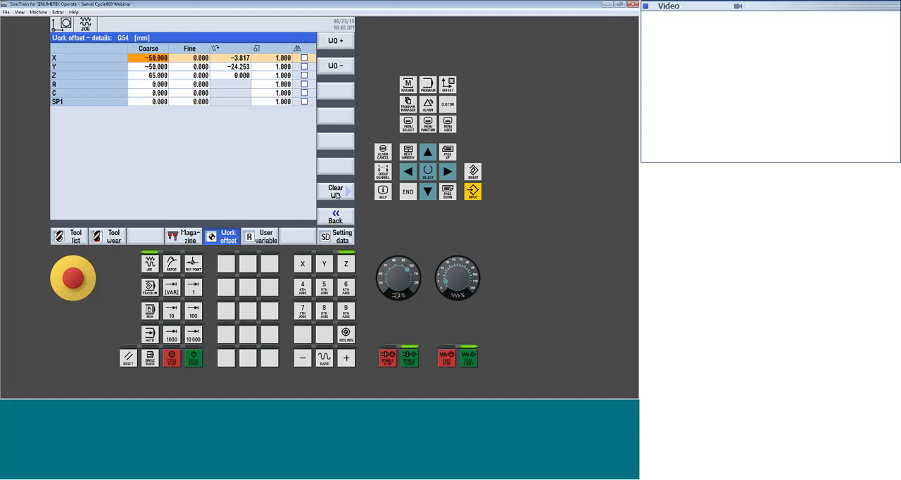
click(241, 58)
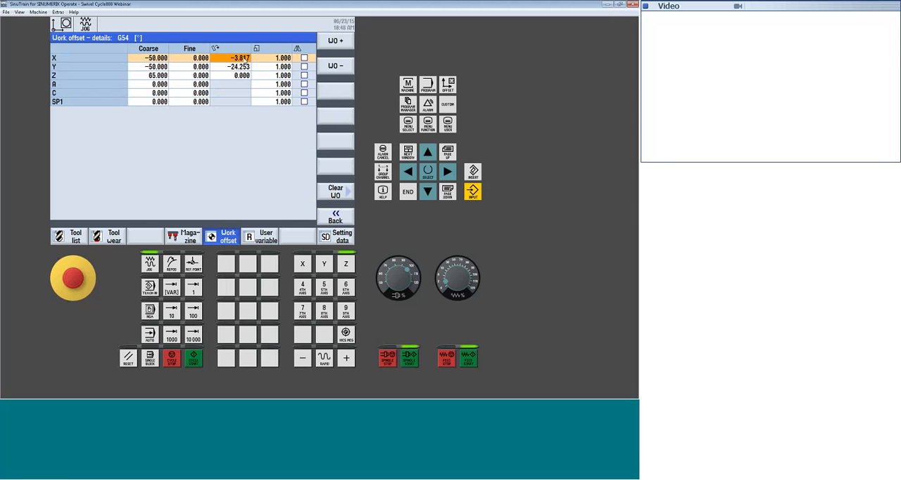
click(240, 66)
click(241, 59)
Return to the machine area and open the swivel plane function
click(409, 85)
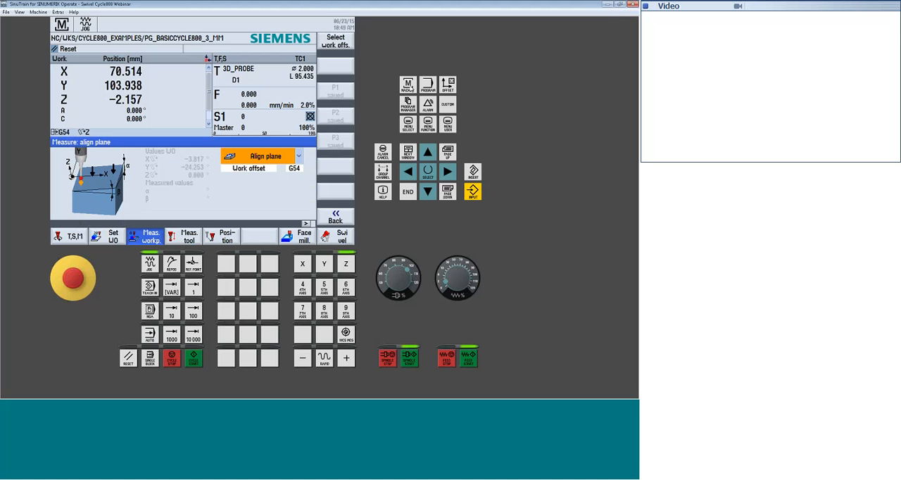
click(340, 237)
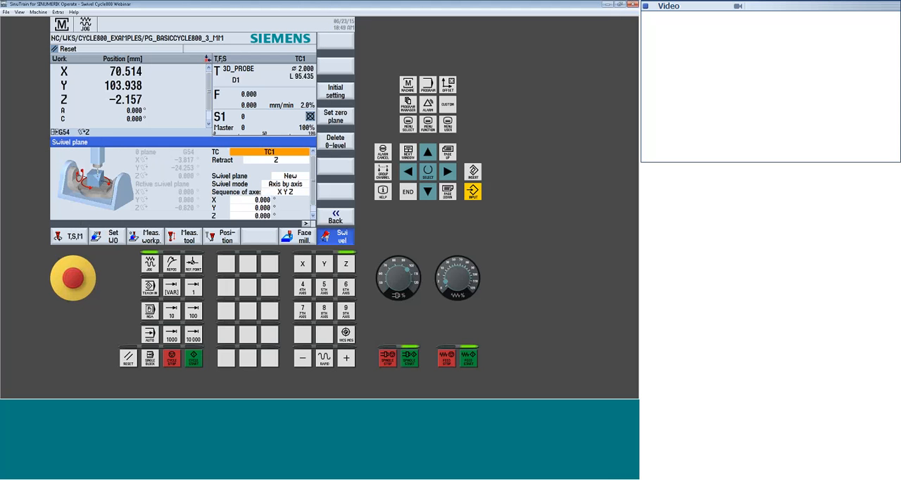
scroll(238, 205, down, 1)
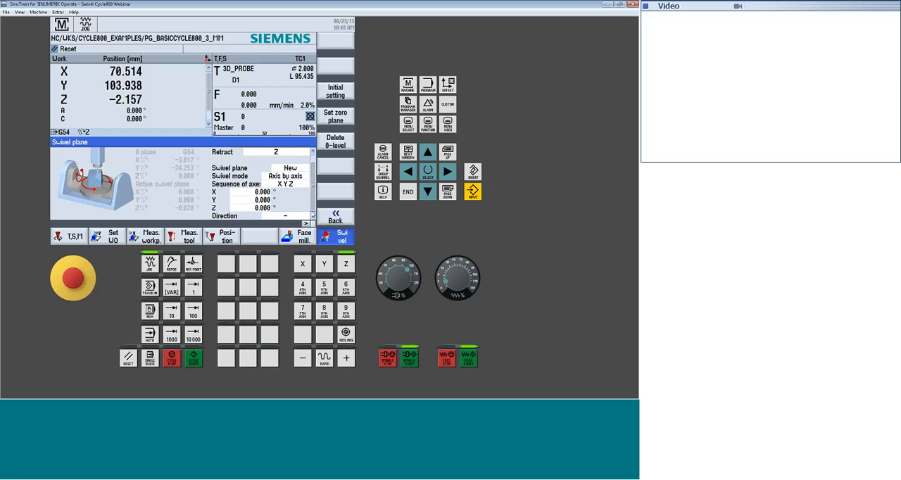
scroll(271, 200, up, 1)
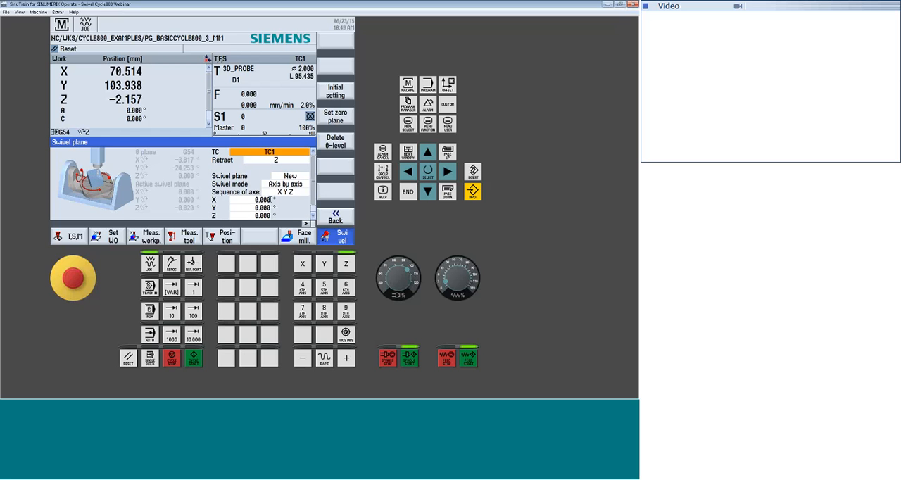
Enter a 45° rotation about X for the swivel plane
click(271, 200)
text(45)
key(Return)
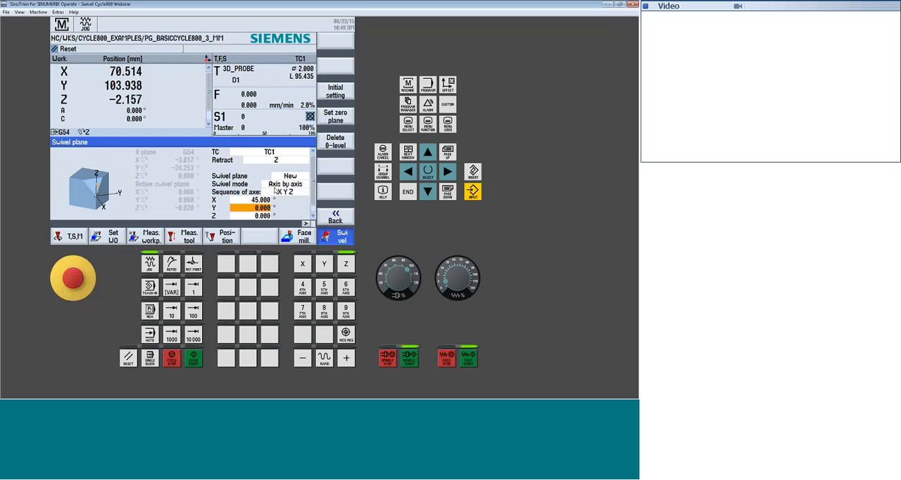
Restore the swivel plane's initial setting, and swivel to the measured plane with retraction set to Z
click(335, 92)
click(289, 162)
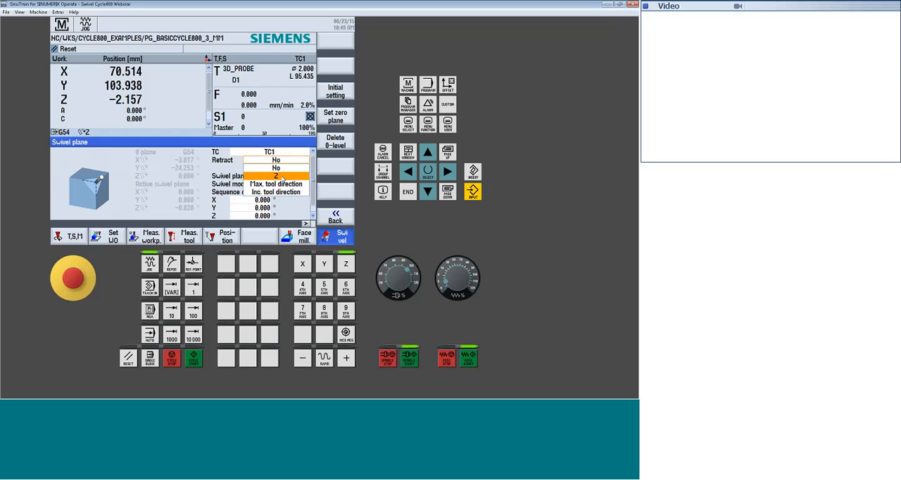
click(282, 176)
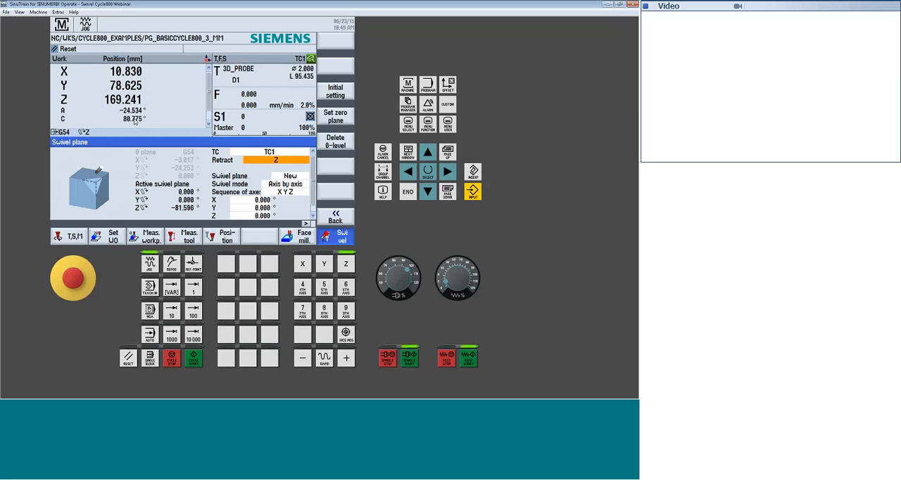
Examine the swivelled table in the graphic machine model and return to the machine area
click(407, 123)
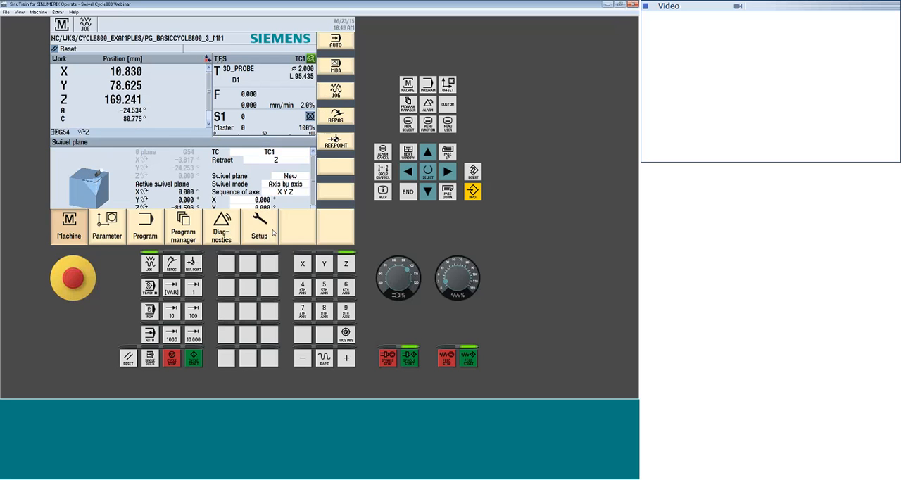
click(270, 234)
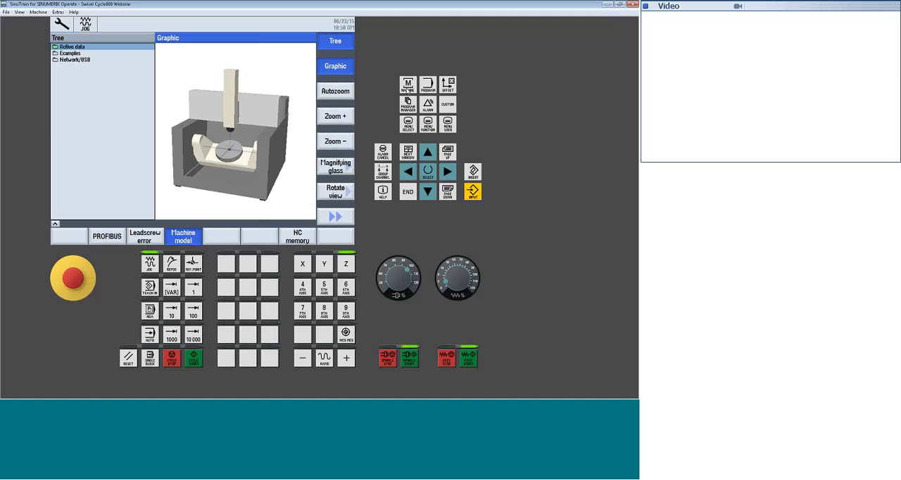
click(409, 85)
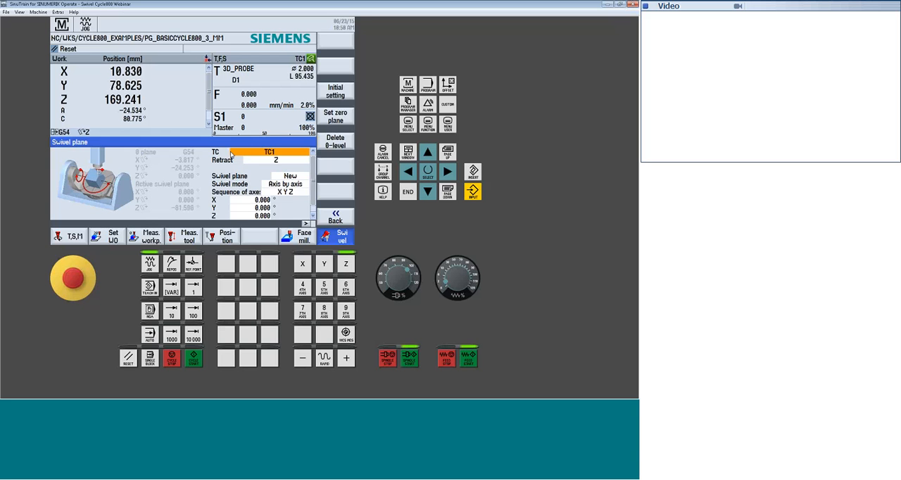
Open the align edge workpiece measurement, briefly trying the Rectangular corner variant and returning to Align edge
click(149, 237)
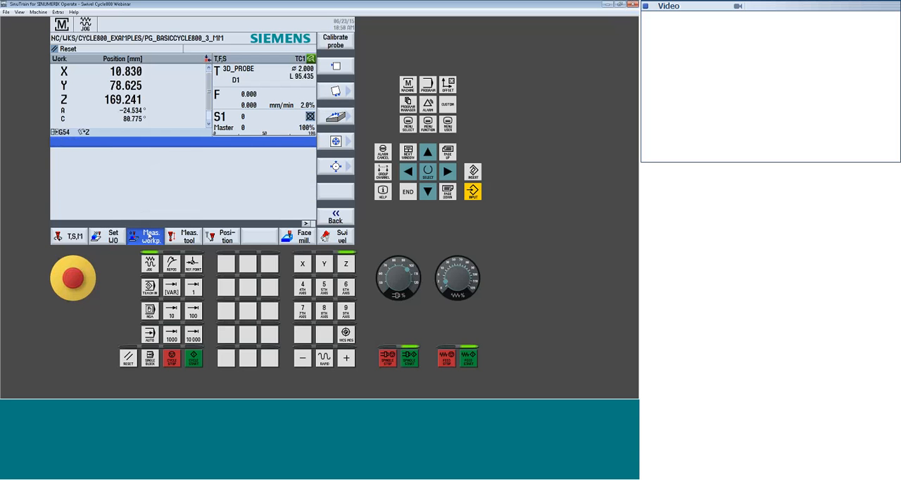
click(336, 90)
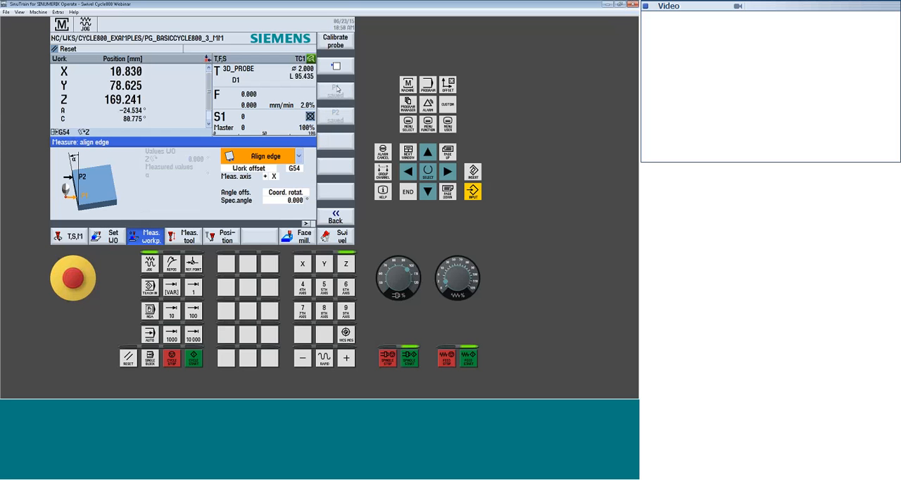
key(Insert)
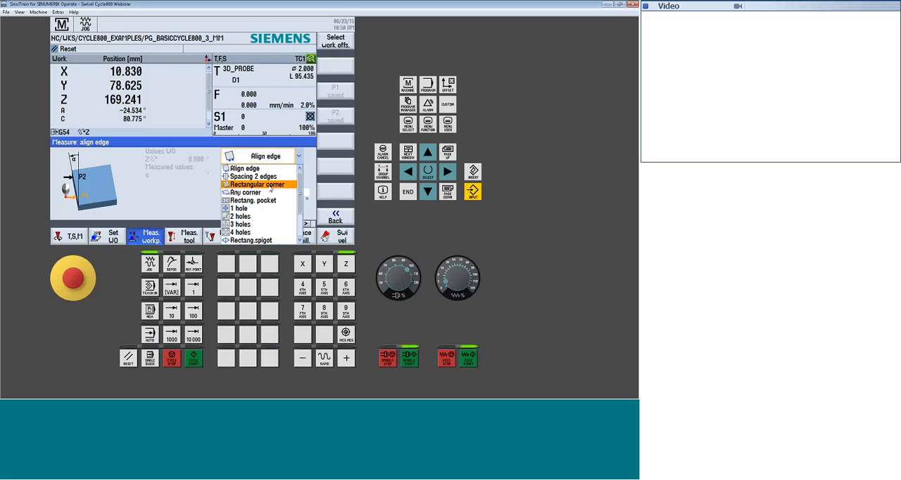
click(270, 186)
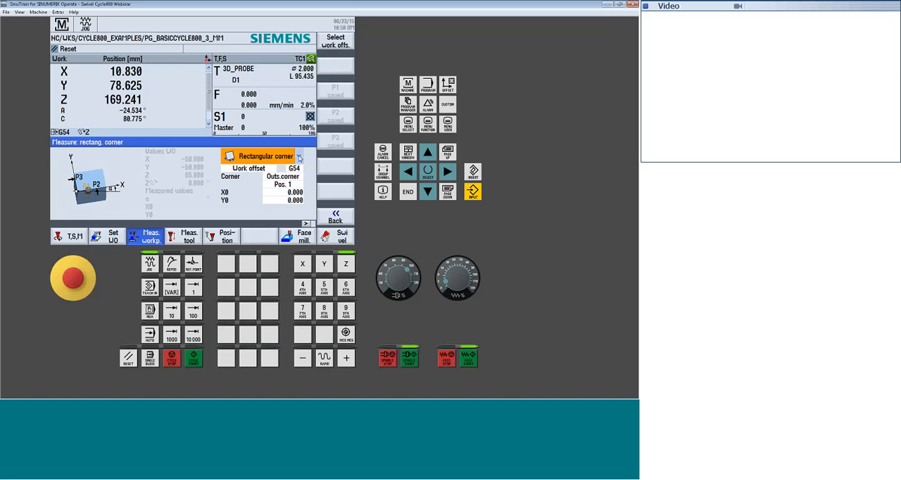
click(299, 158)
click(252, 170)
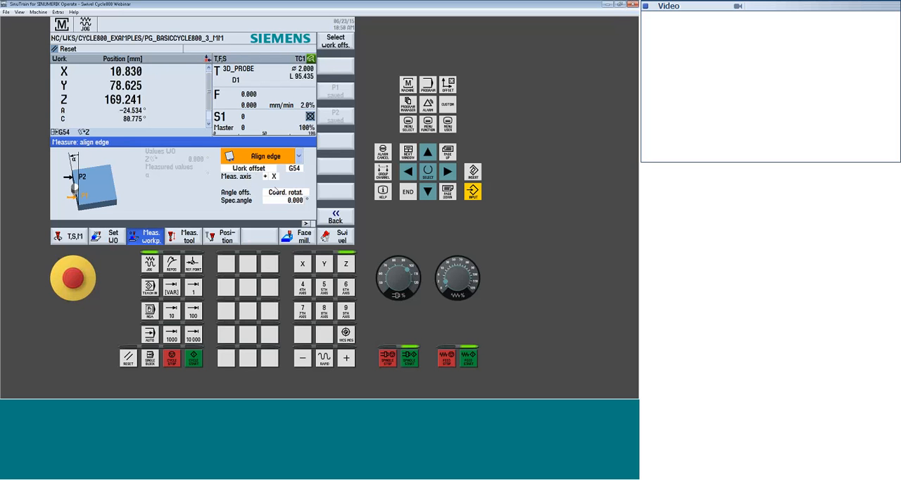
Set the measuring axis of the align edge measurement to Y
click(274, 176)
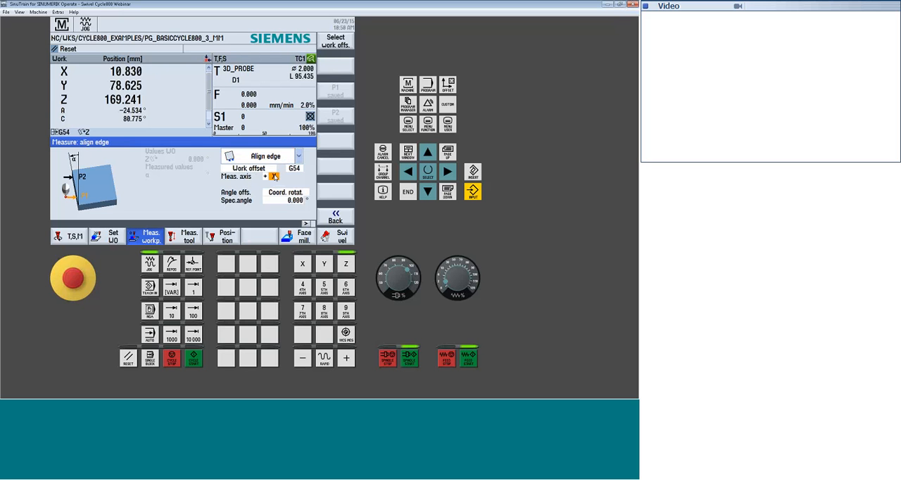
click(274, 177)
click(274, 189)
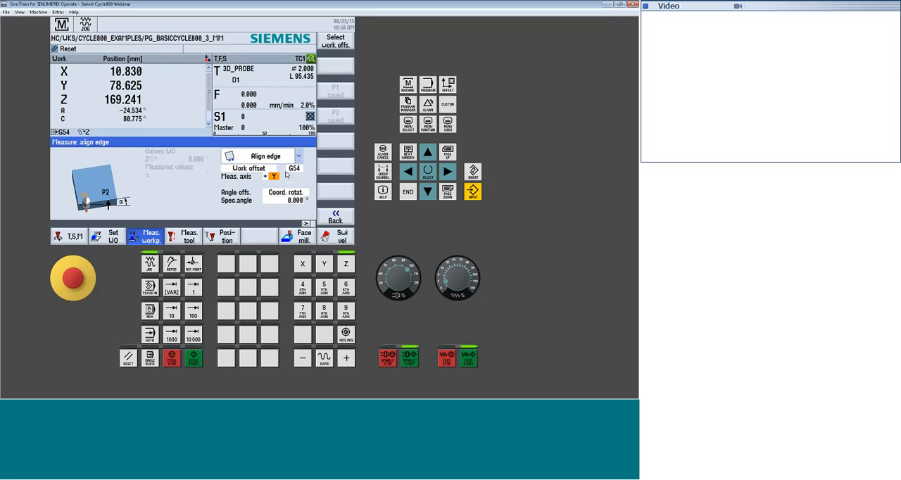
Try Rot. axis C as the angle offset and switch it back to Coord. rotat
click(290, 193)
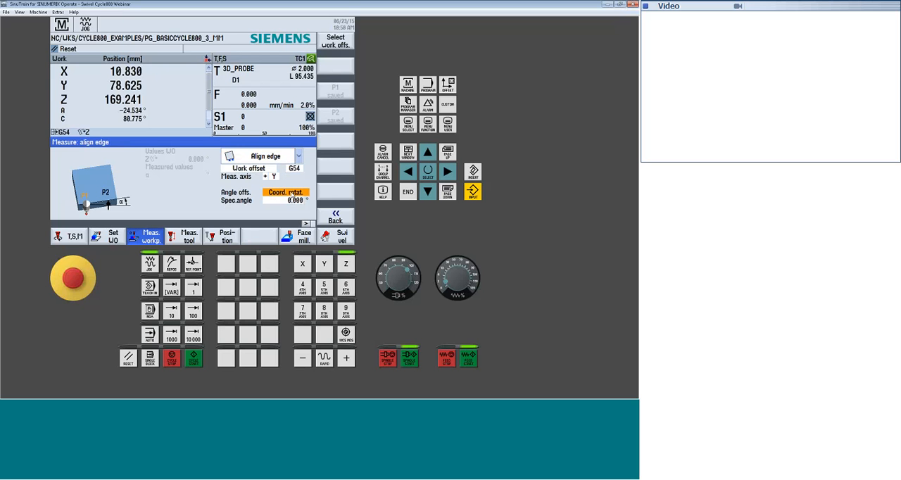
click(291, 194)
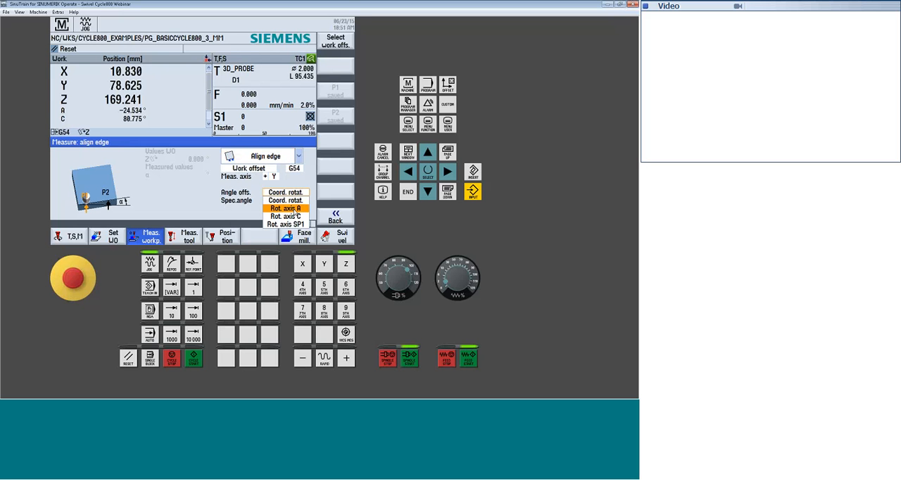
click(294, 215)
click(294, 215)
click(289, 192)
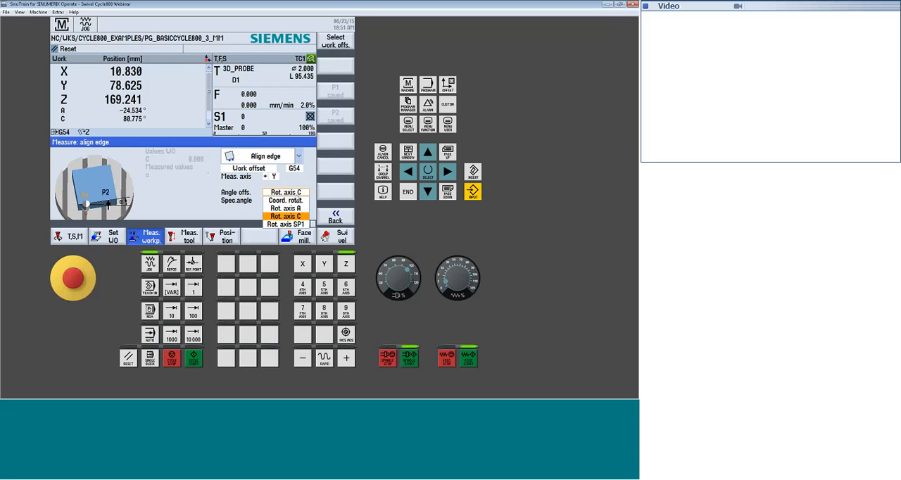
click(290, 201)
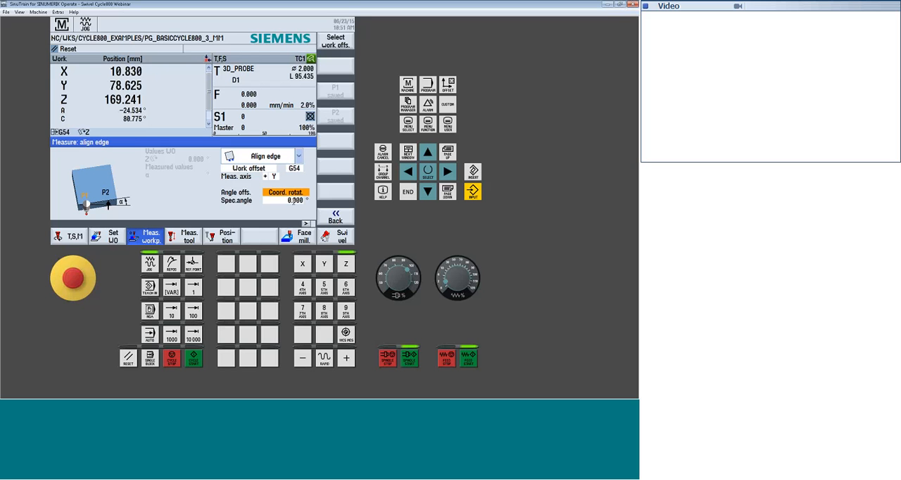
click(290, 195)
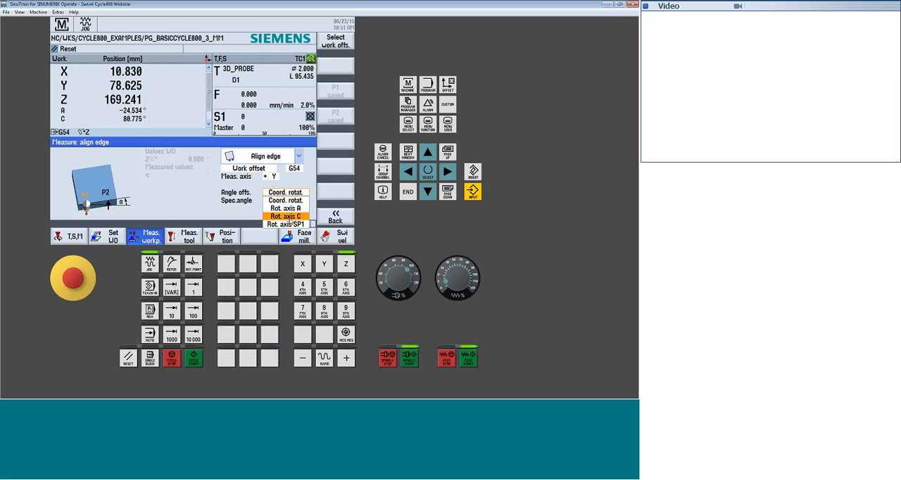
key(Up)
click(293, 201)
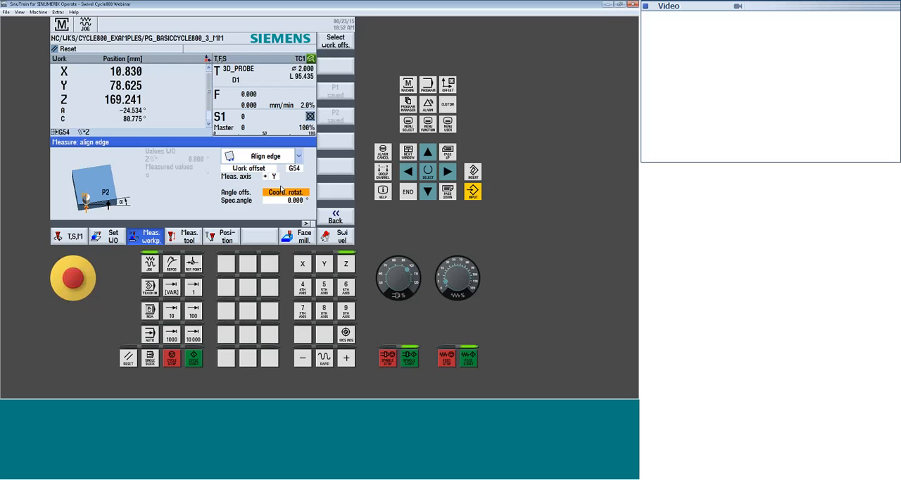
Save the first edge point P1 and jog the probe to about X 11.6 and Y 97.3 mm
click(195, 360)
click(302, 264)
click(346, 359)
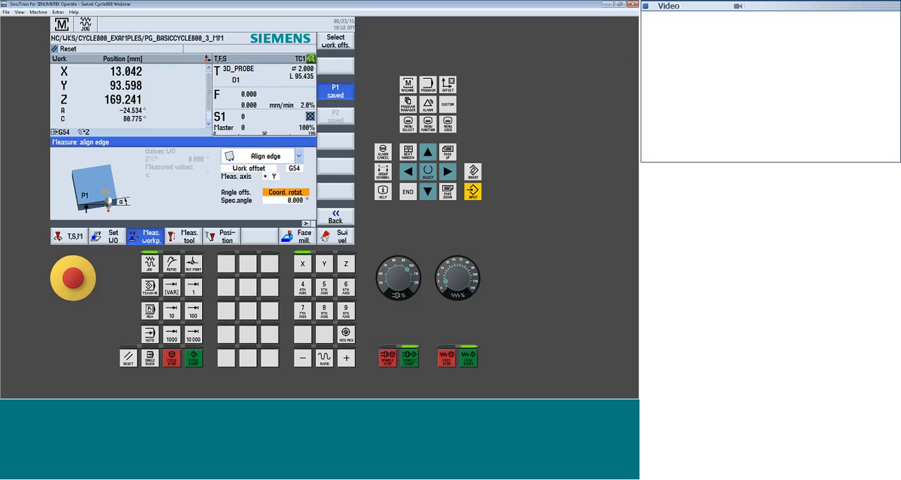
click(324, 264)
Set work offset G54 from the edge measurement with second point P2, and open the offset's details
click(193, 359)
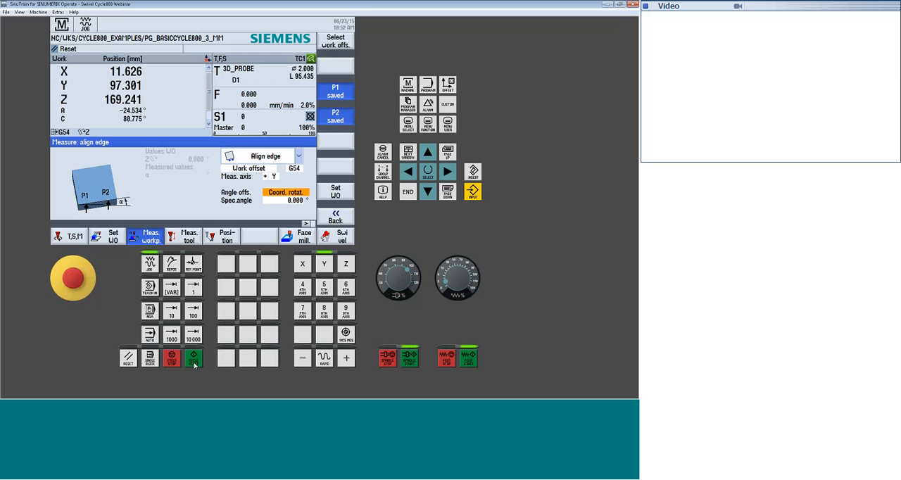
click(336, 194)
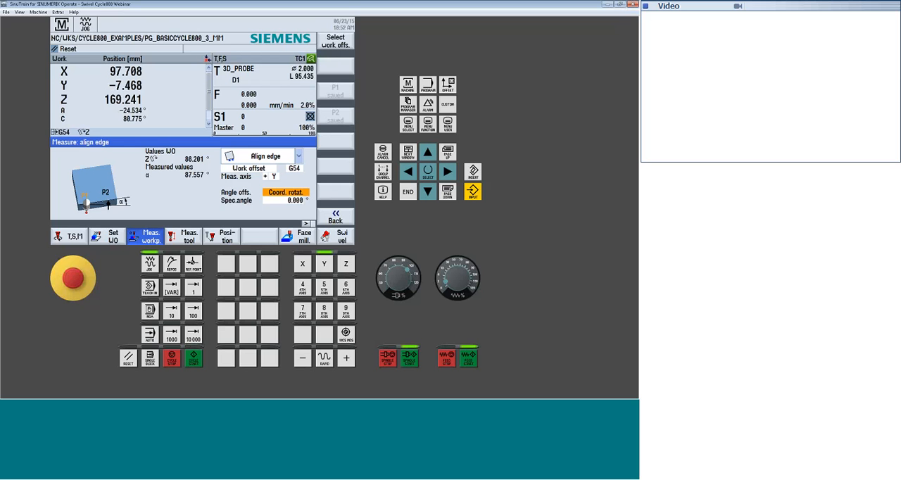
click(448, 85)
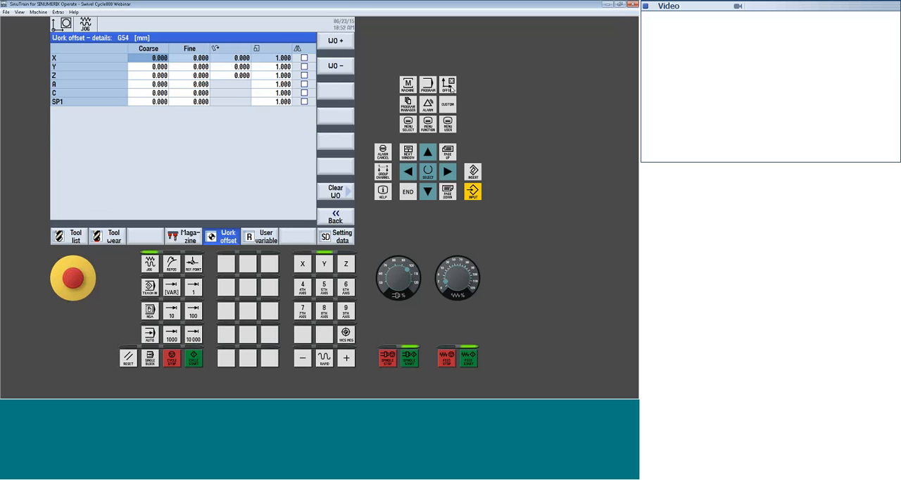
Compare the G54 rotations in the work offset details with the zero plane values in the swivel plane function
click(241, 79)
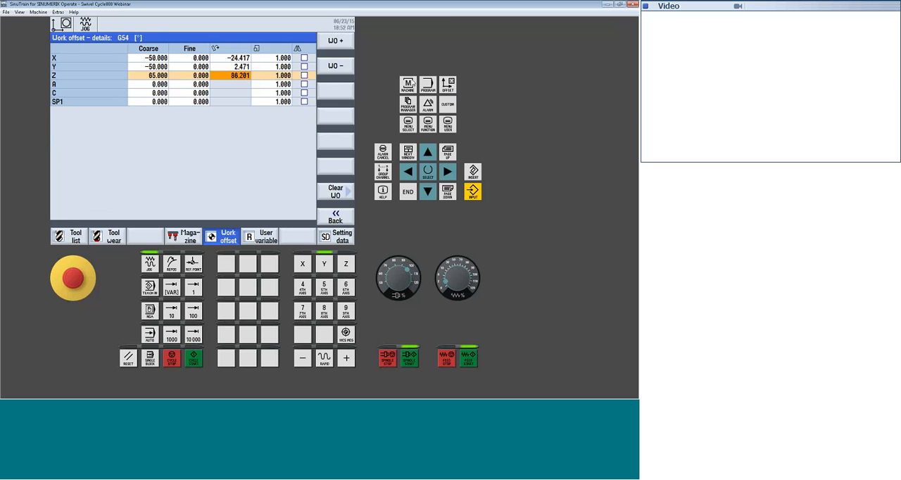
click(408, 83)
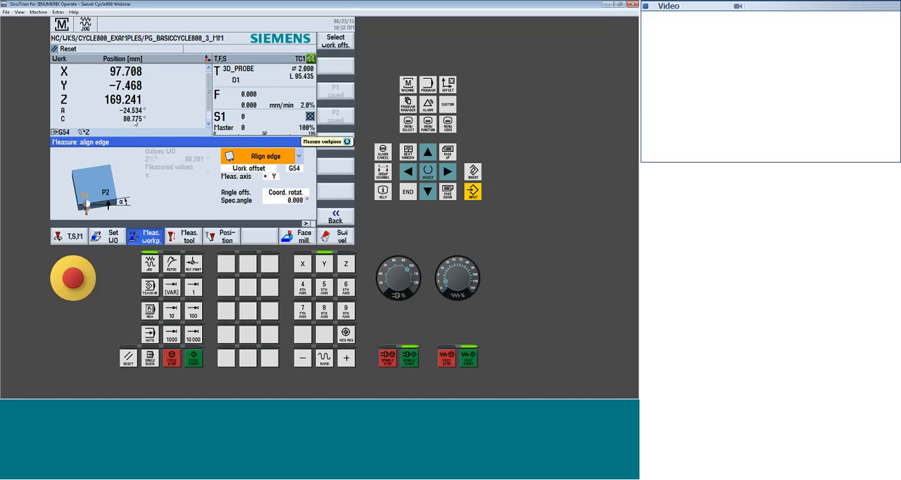
click(340, 238)
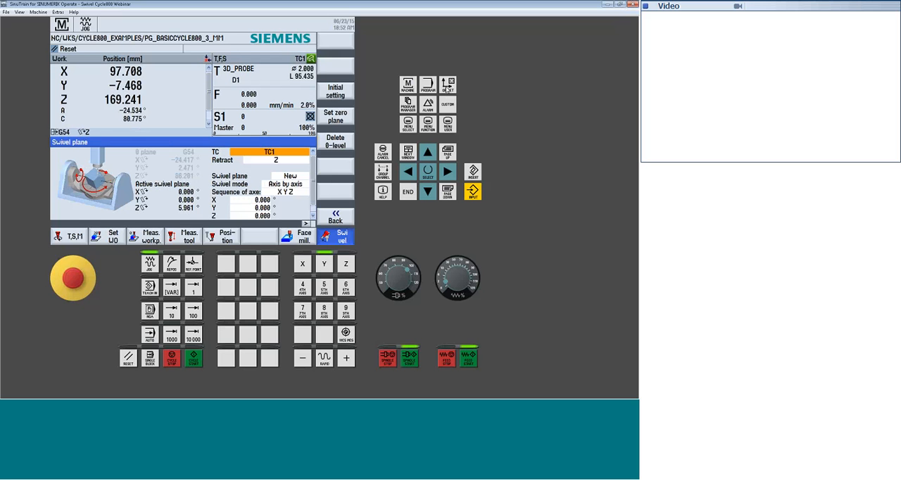
click(447, 85)
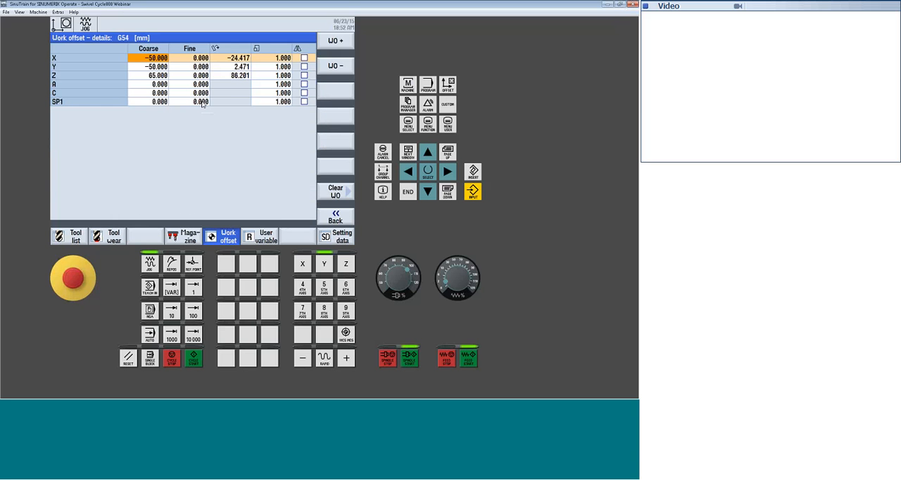
click(238, 76)
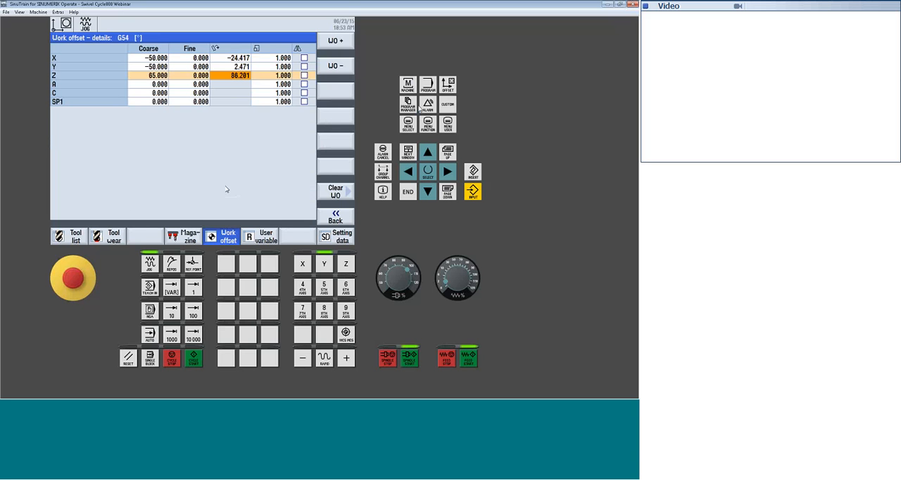
Select the Spacing 2 edges workpiece measurement, set the P2 measuring direction to minus X, and leave the measurement
click(409, 86)
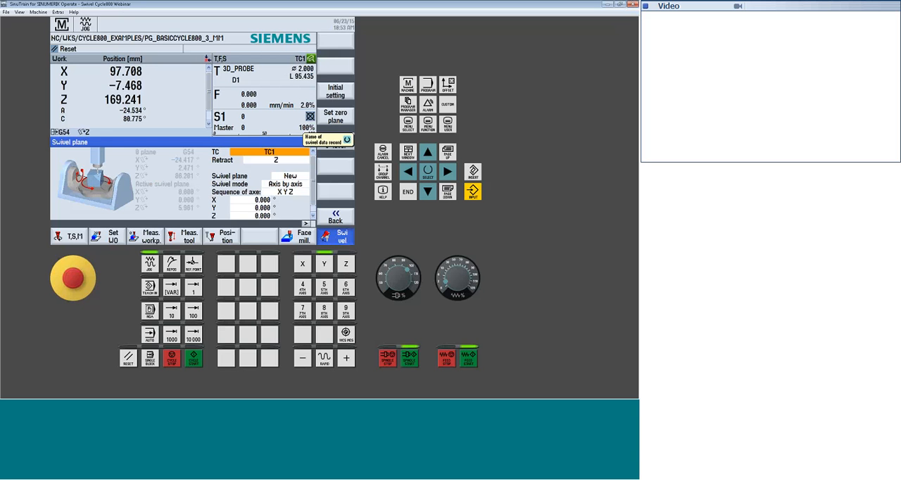
click(145, 237)
click(336, 66)
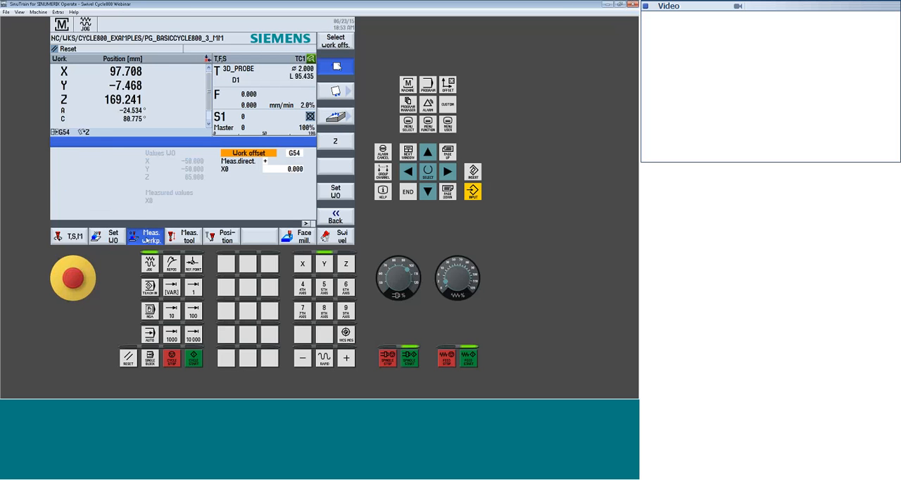
click(336, 217)
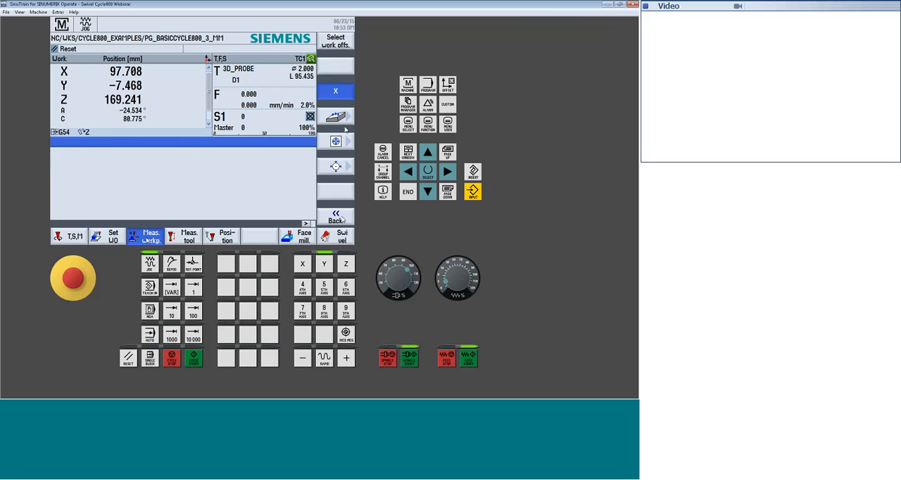
click(344, 132)
click(299, 157)
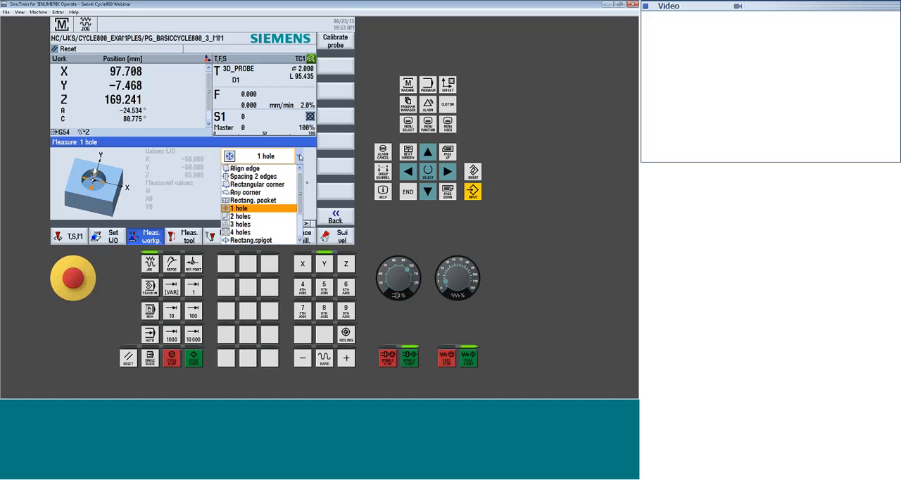
click(243, 176)
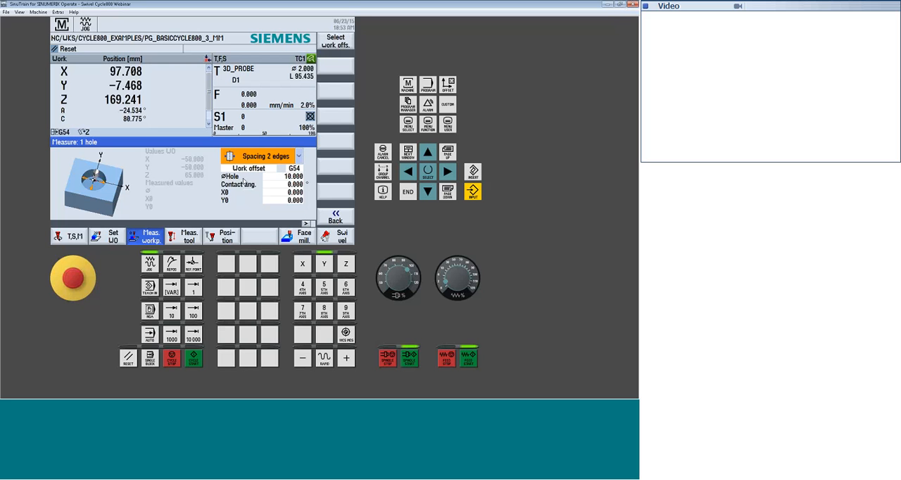
click(289, 184)
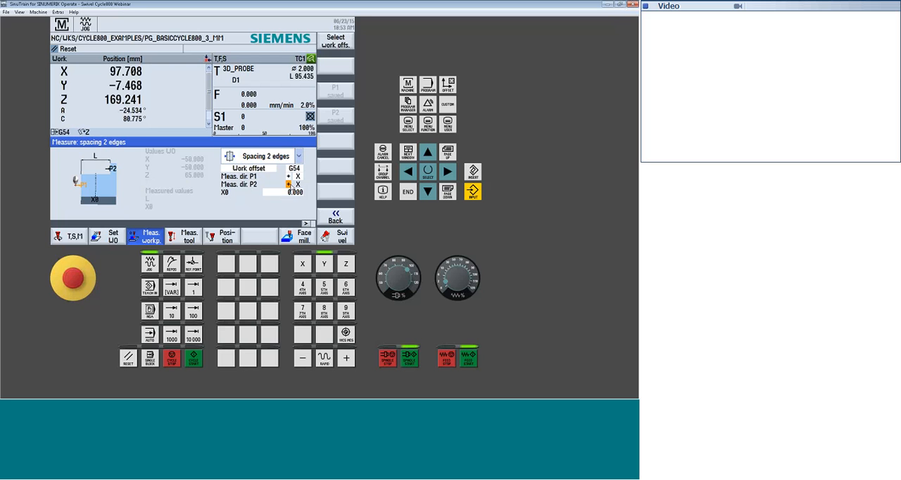
click(289, 185)
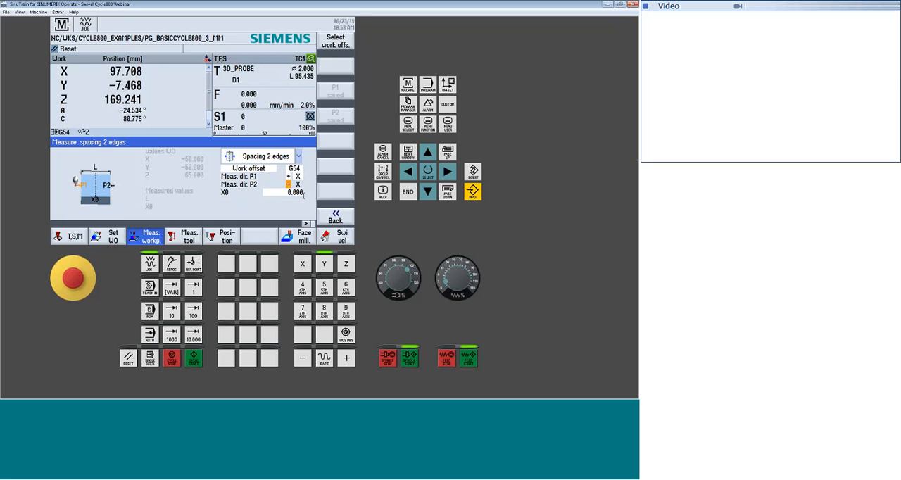
click(338, 218)
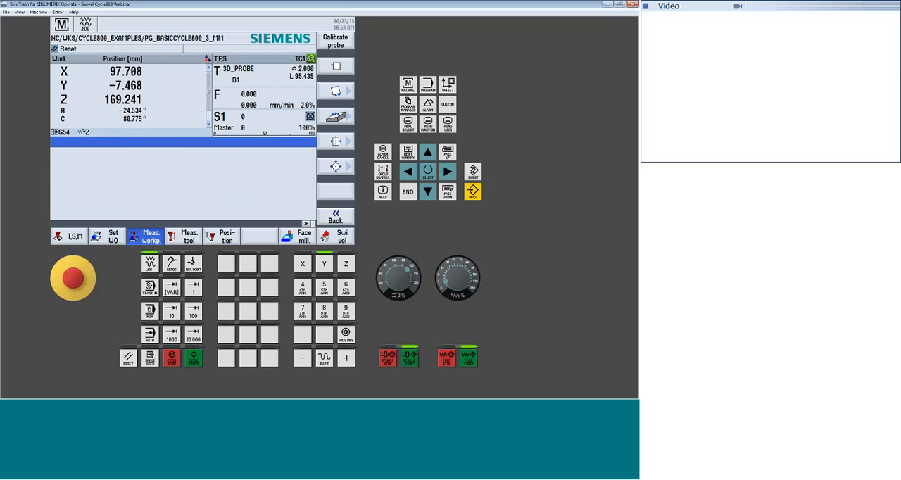
Deselect the swivel data record in the swivel plane function by setting TC to 0
click(341, 237)
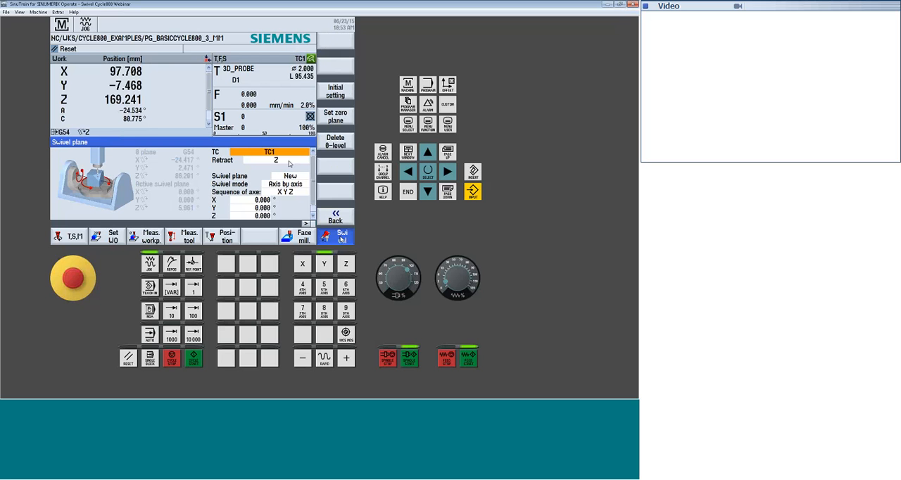
click(284, 153)
click(272, 161)
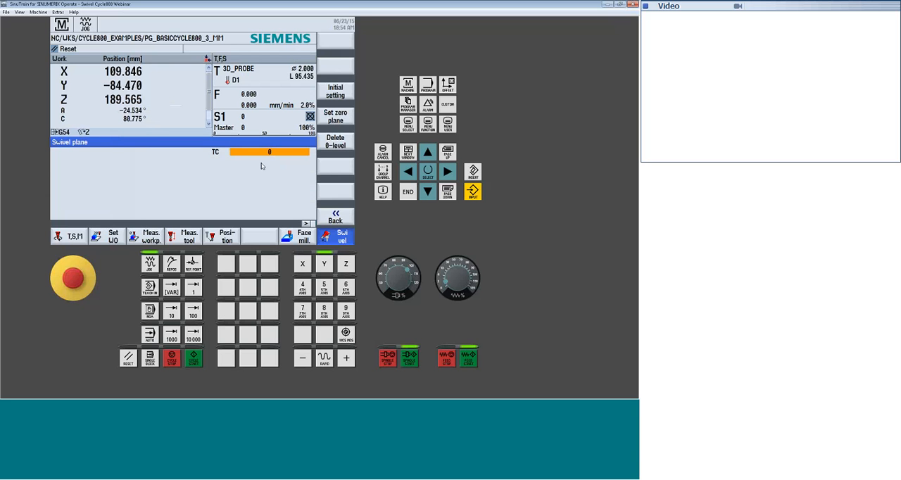
Position rotary axes A and C at 0 absolute in rapid traverse
click(227, 238)
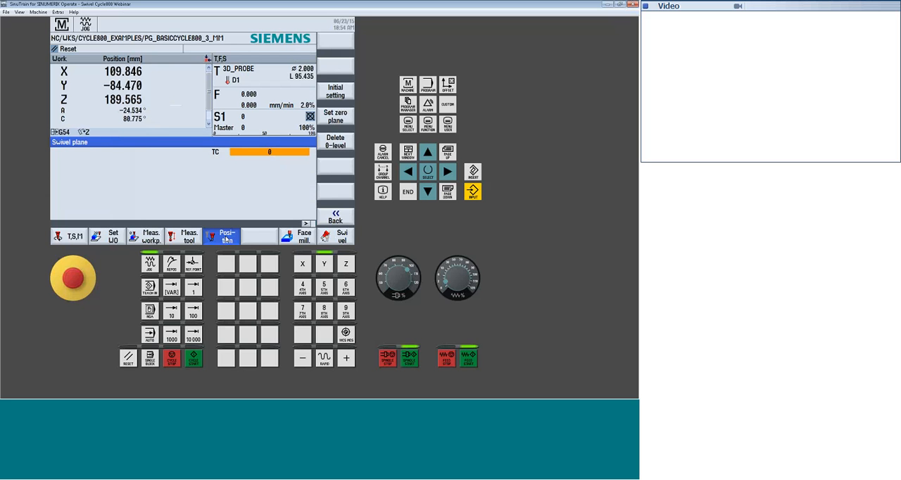
click(259, 183)
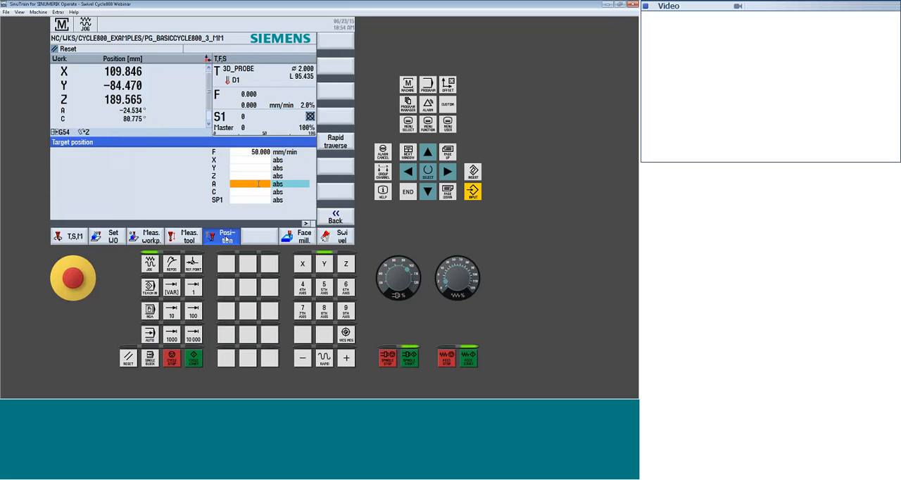
text(0)
key(Return)
text(0)
key(Return)
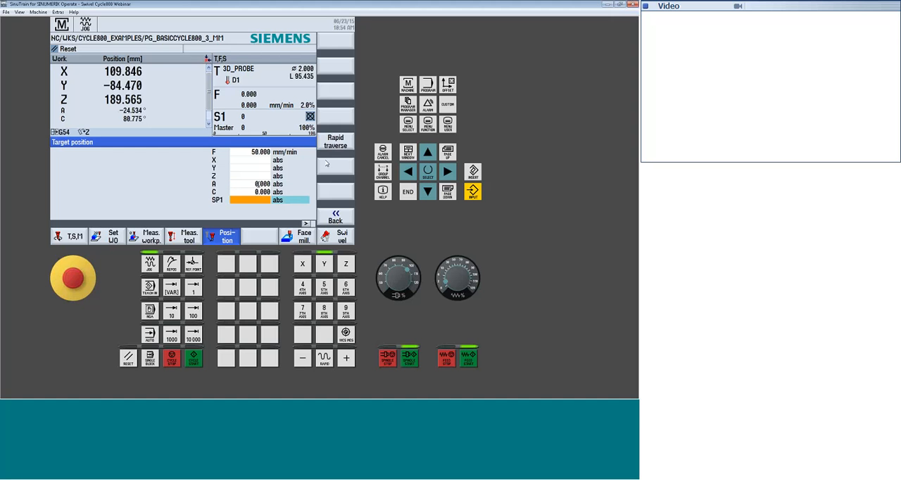
click(335, 142)
View the table's orientation in the graphic machine model and return to the target position screen
key(F10)
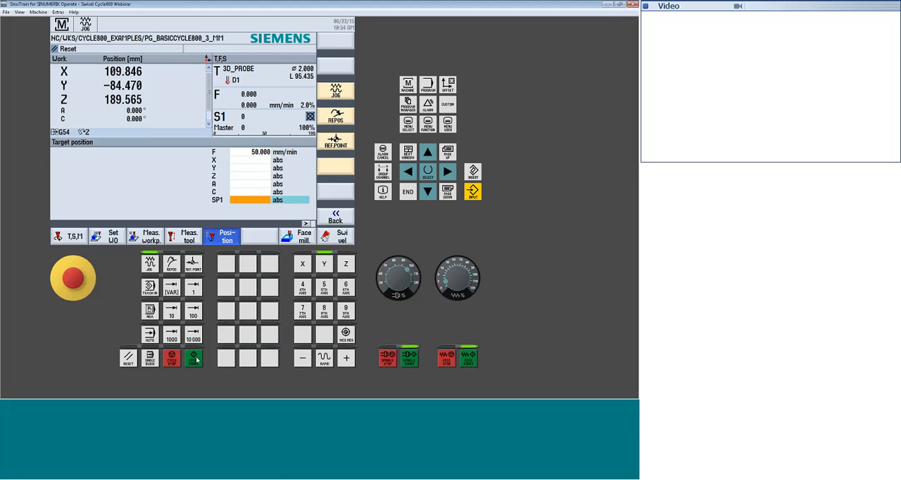
click(268, 229)
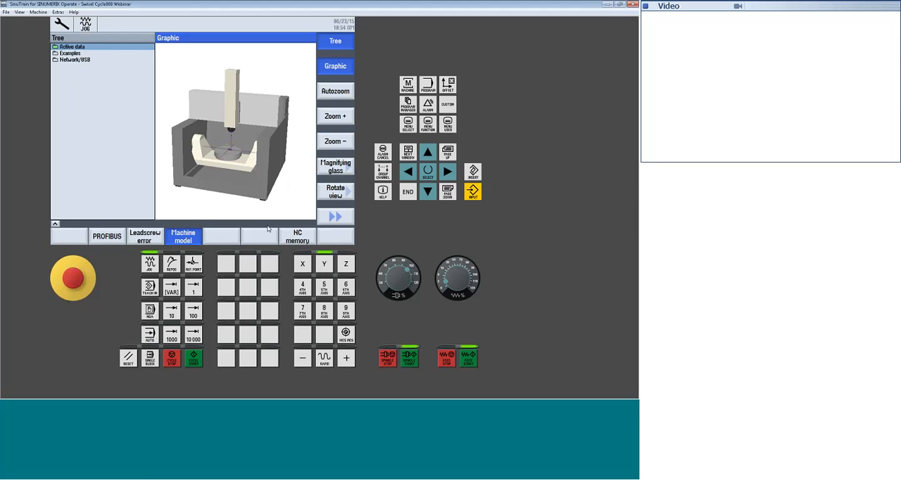
click(408, 84)
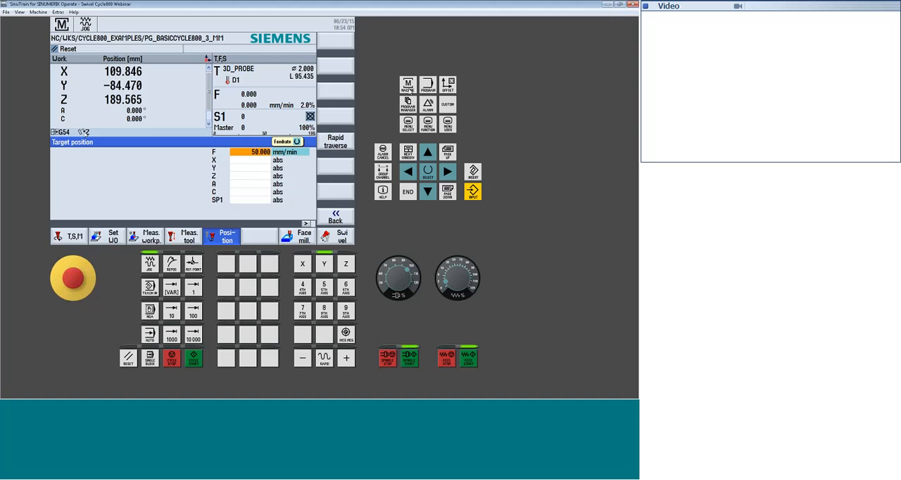
Examine the X and Y rotation values in the details of work offset G54
click(85, 133)
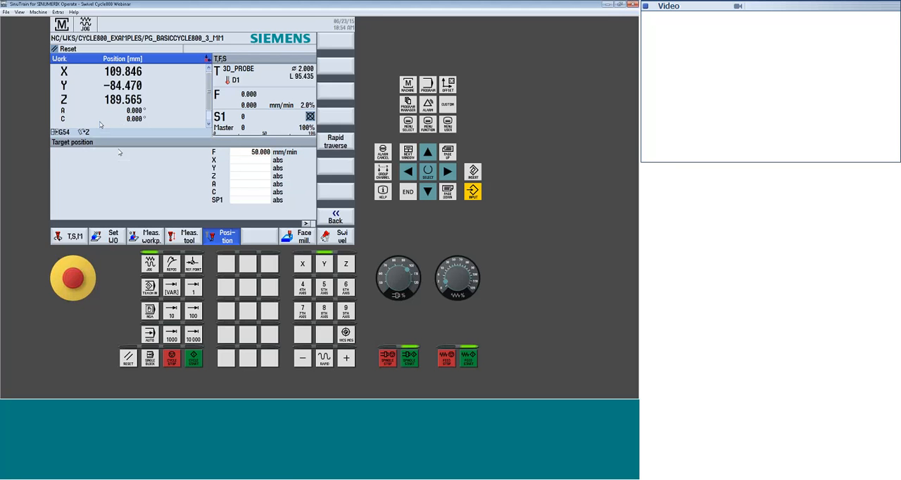
click(66, 132)
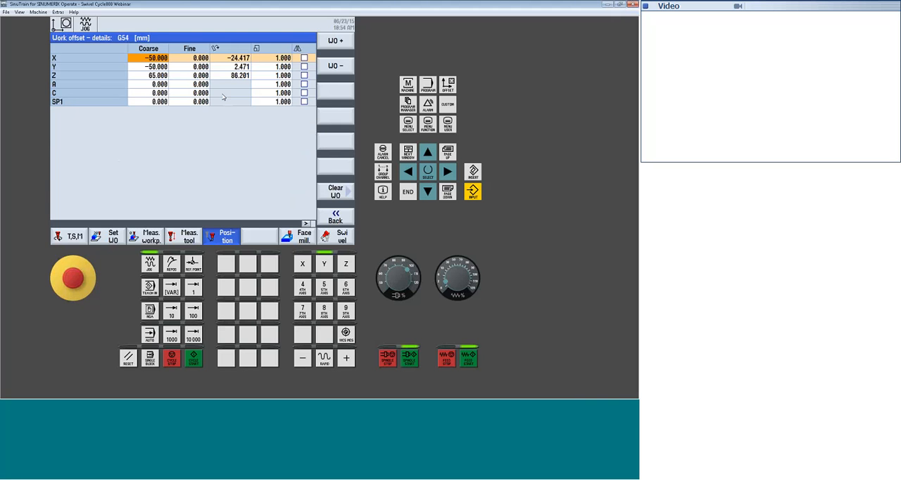
click(238, 67)
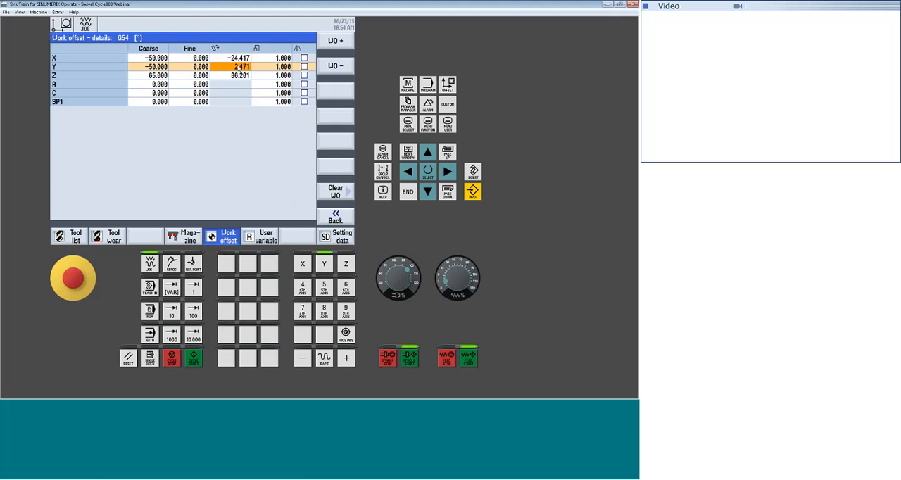
click(240, 60)
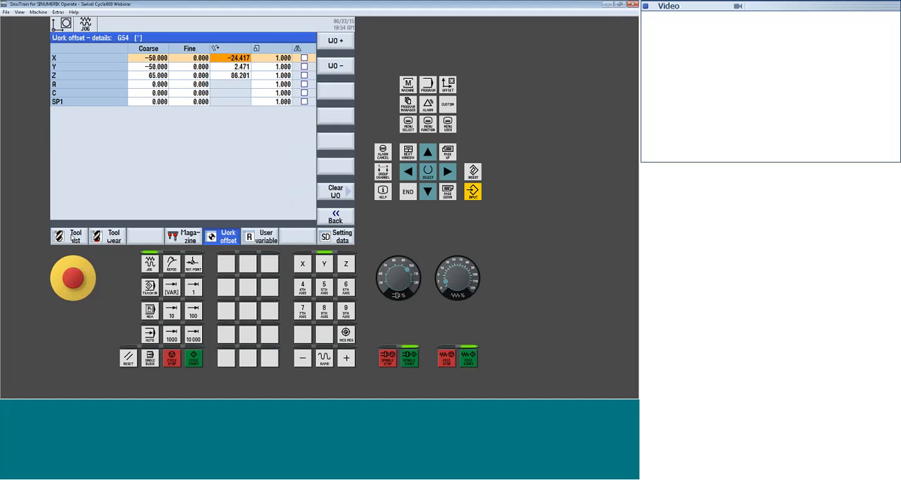
Set the X, Y and Z rotations of work offset G54 to 0 and return to the work offset list
click(335, 216)
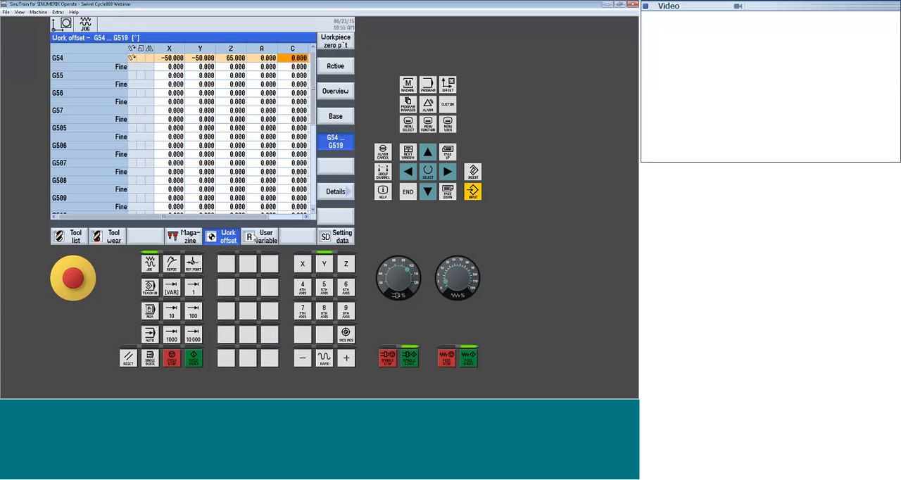
click(335, 195)
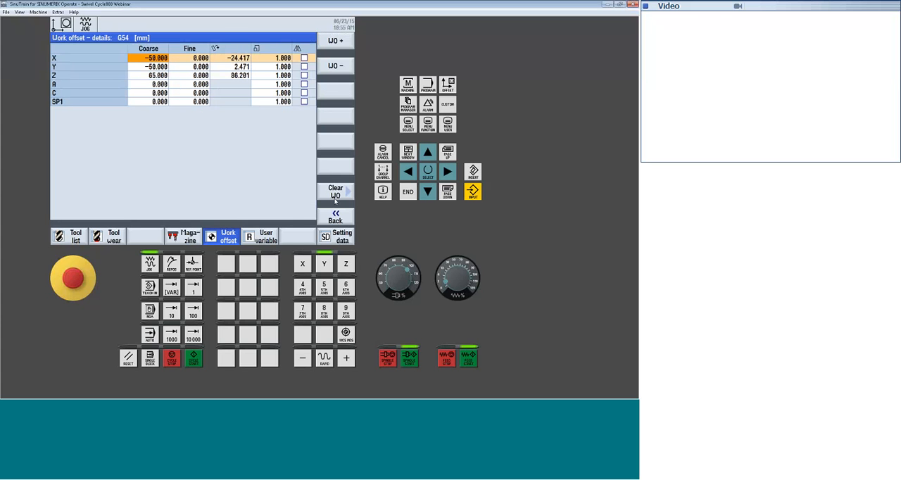
click(243, 59)
text(0)
key(Return)
text(0)
key(Return)
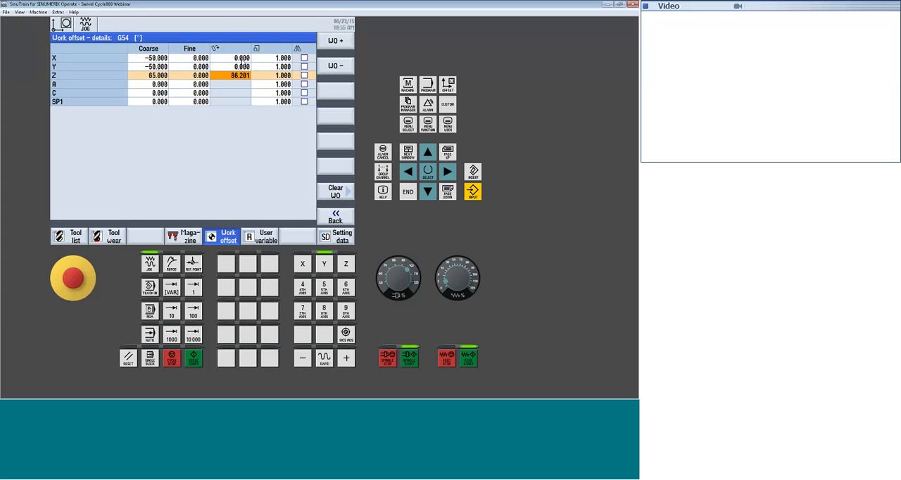
text(0)
key(Return)
click(335, 216)
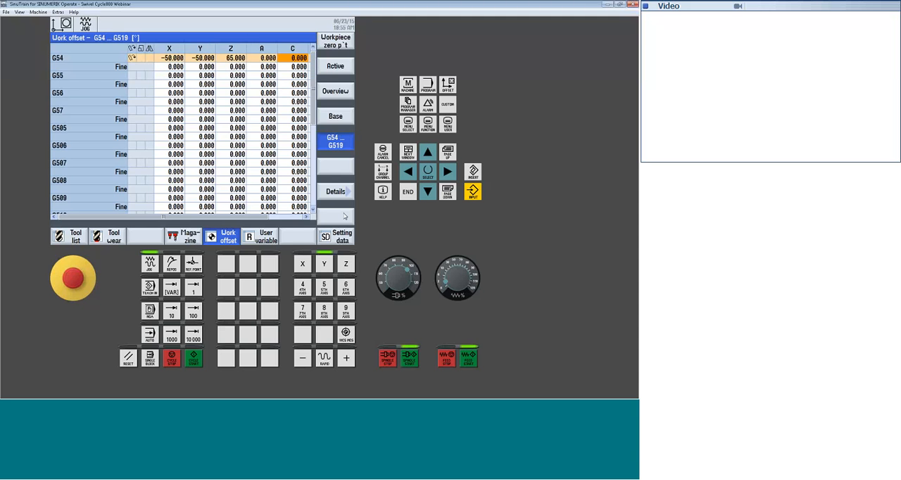
Check the axis positions in the machine area and the rotations in the G54 details
click(408, 85)
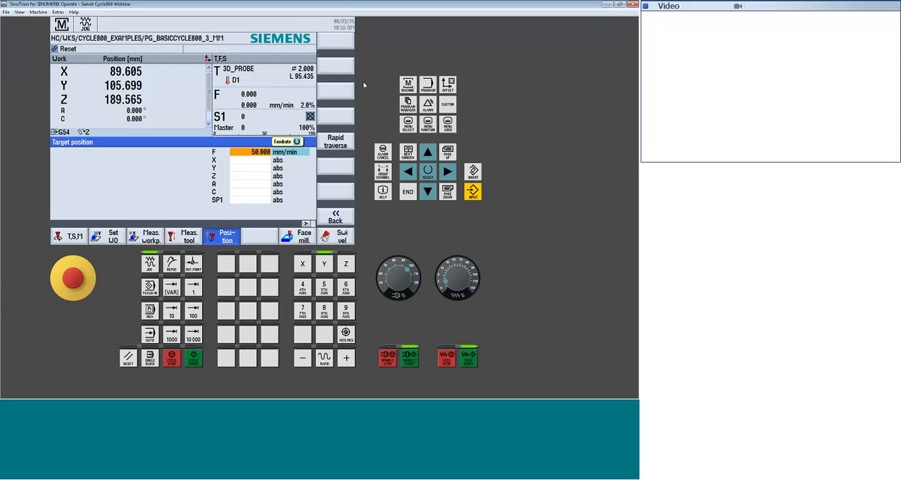
click(335, 216)
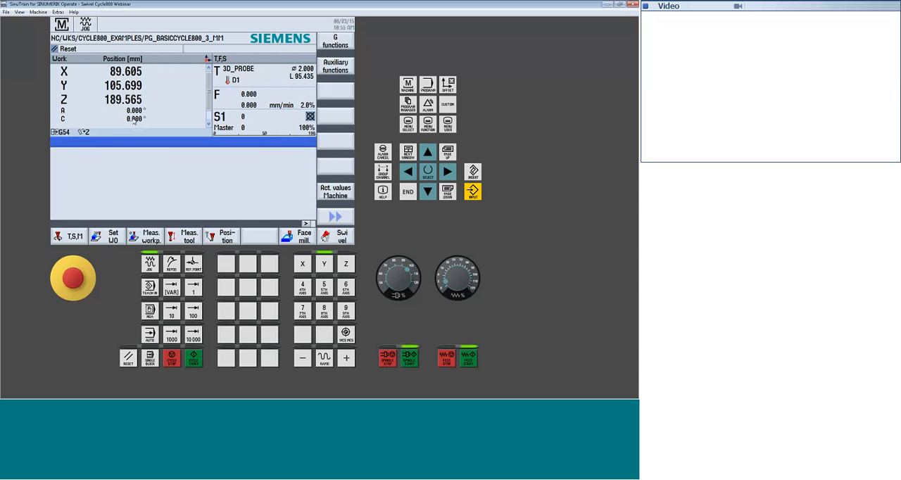
click(448, 85)
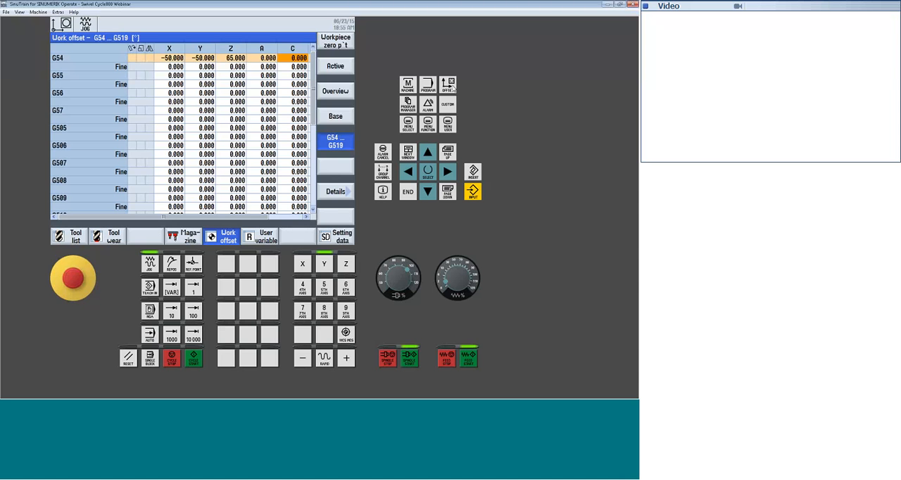
click(337, 191)
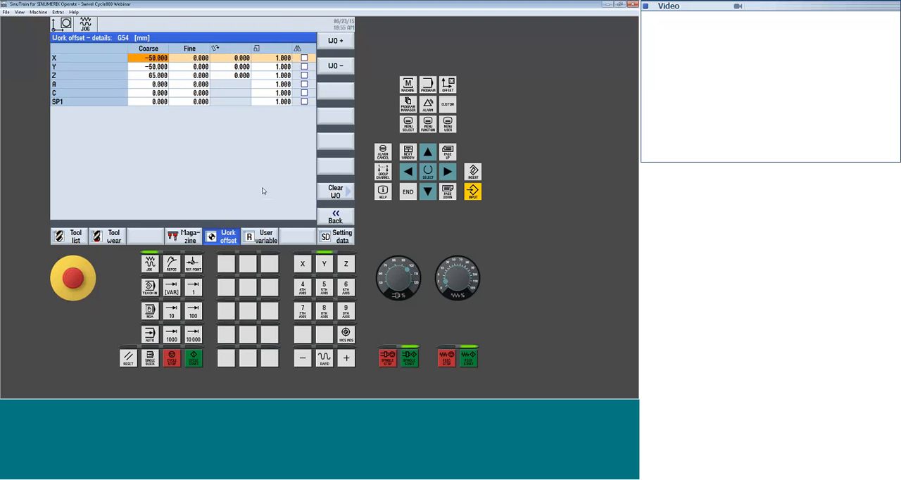
click(350, 218)
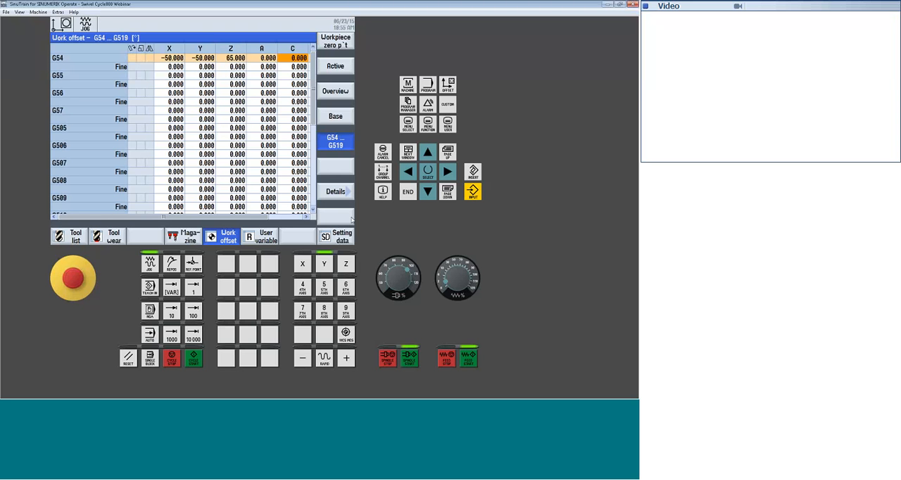
Open the swivel plane function with swivel data record TC1 selected
click(352, 219)
click(339, 237)
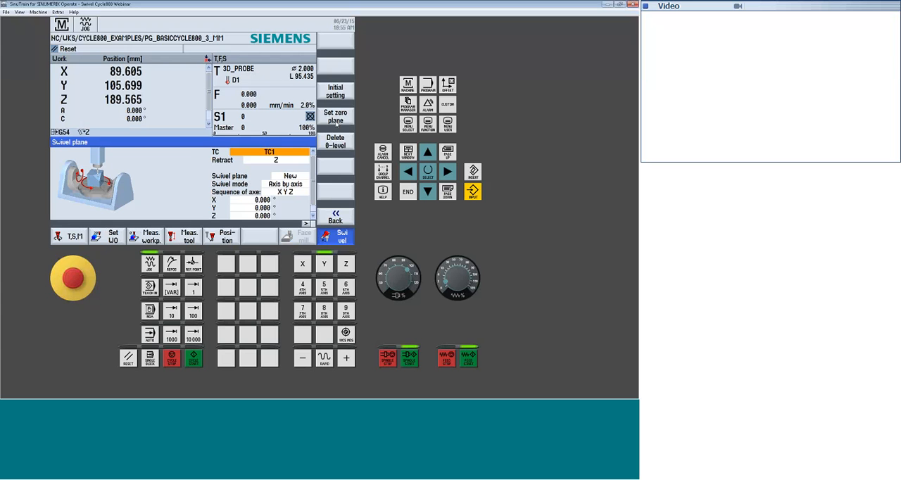
Deselect the swivel data record by setting TC to 0, and check the table's position in the machine model
click(289, 161)
key(Return)
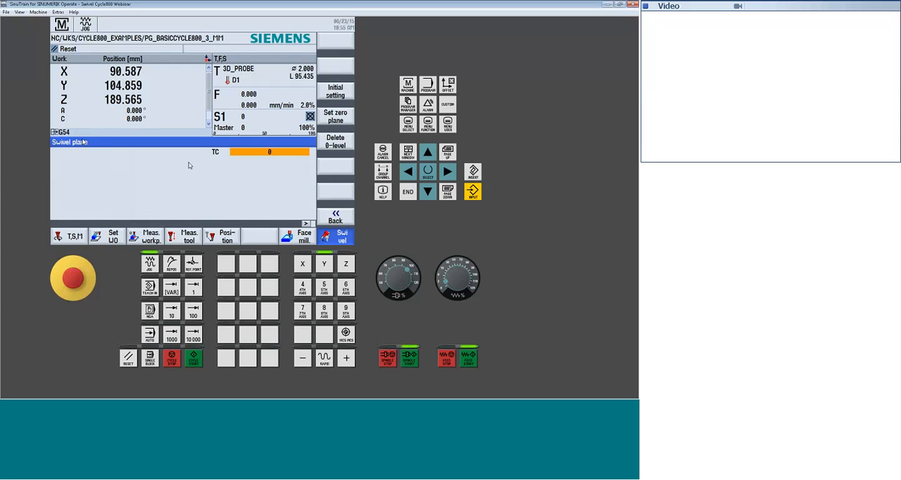
click(408, 124)
click(258, 233)
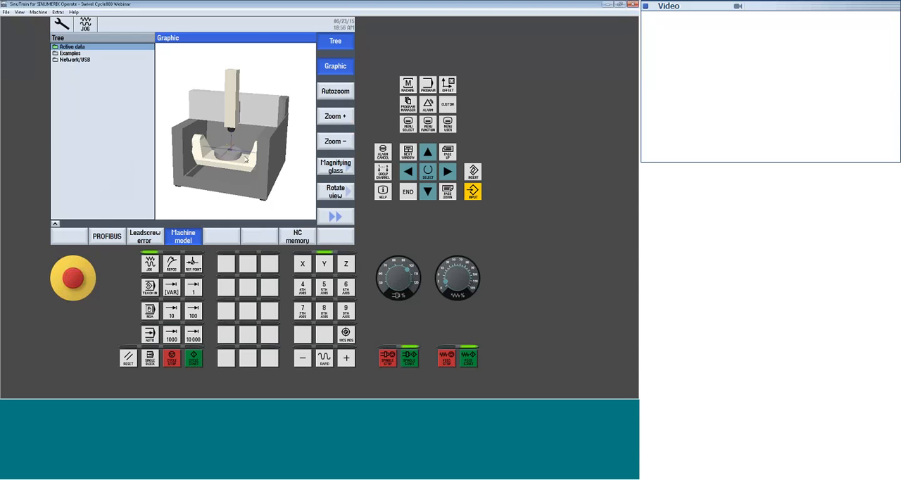
click(408, 83)
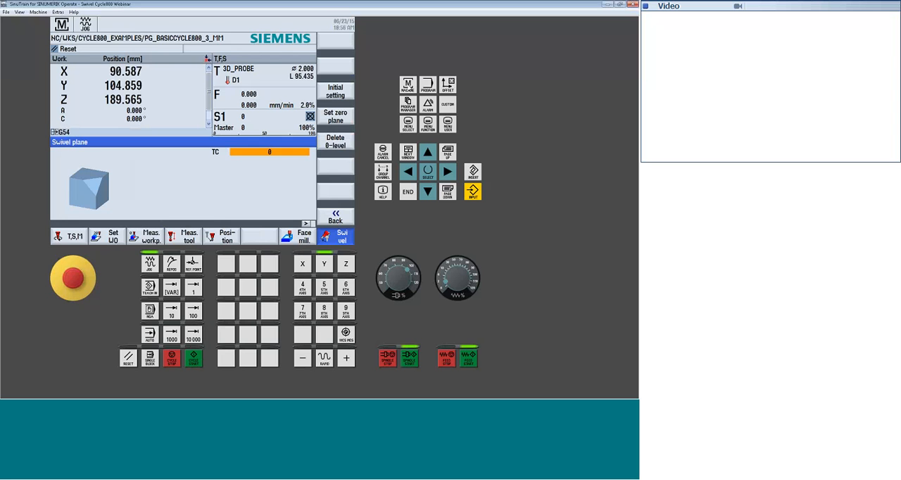
Select swivel data record TC1 again for the swivel plane function
click(289, 154)
click(283, 170)
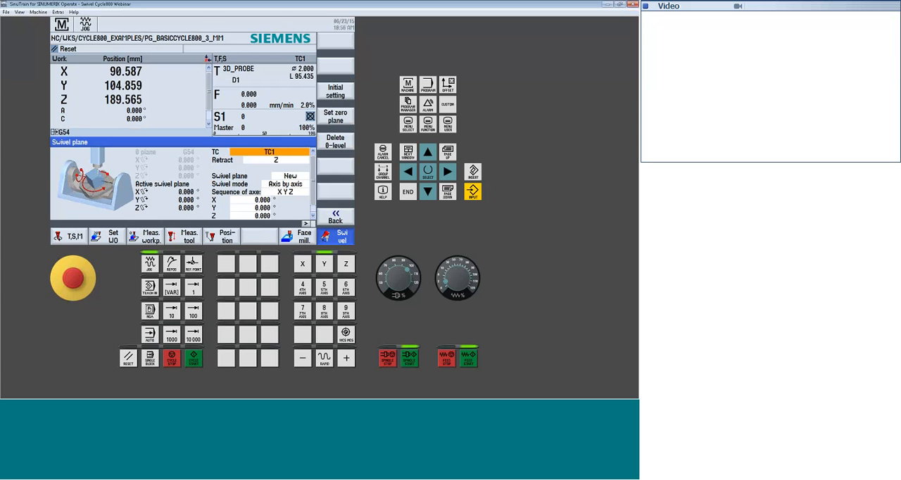
Write the MDA program lines "cycle800 ()" and "m30" and run them to deselect the swivel data record
click(150, 311)
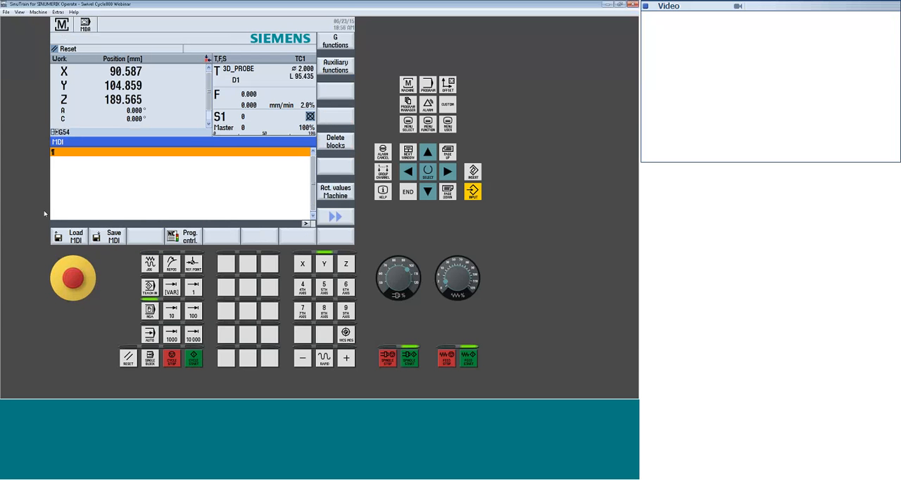
text(cycle80-0)
key(BackSpace)
key(BackSpace)
text(0 ())
key(Return)
text(m30)
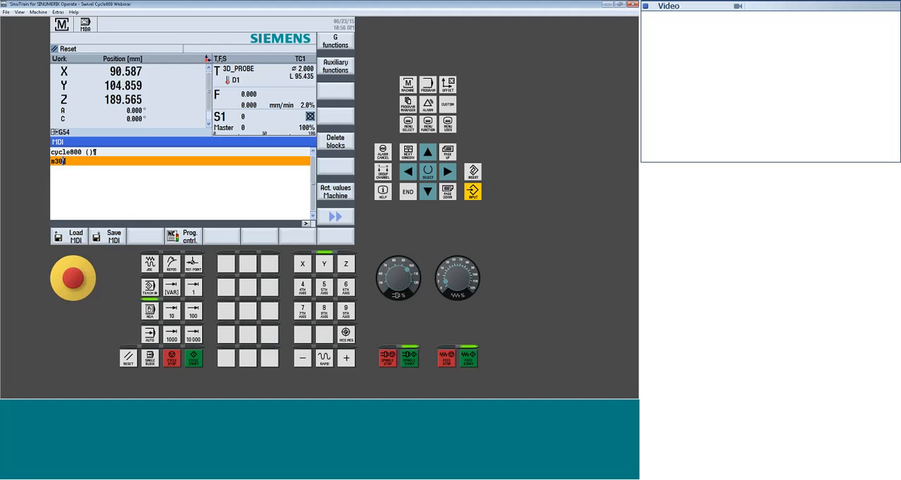
key(Up)
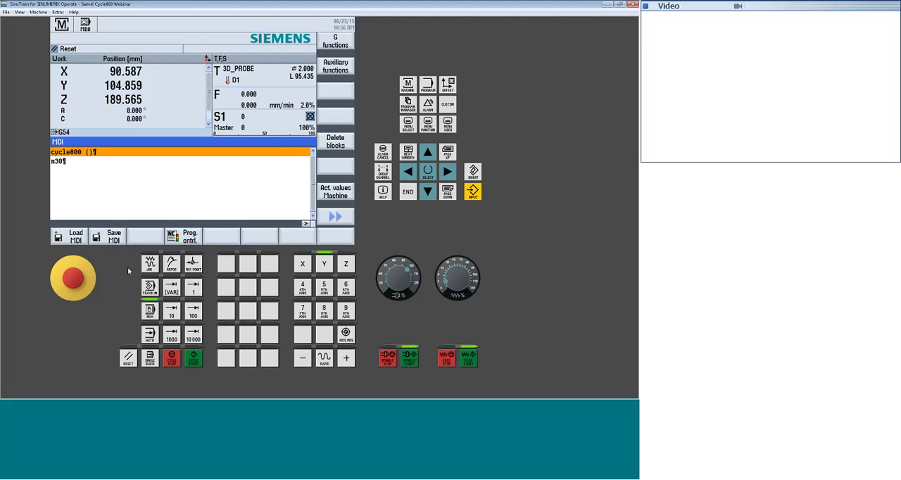
Return to the swivel plane function in JOG mode
click(149, 265)
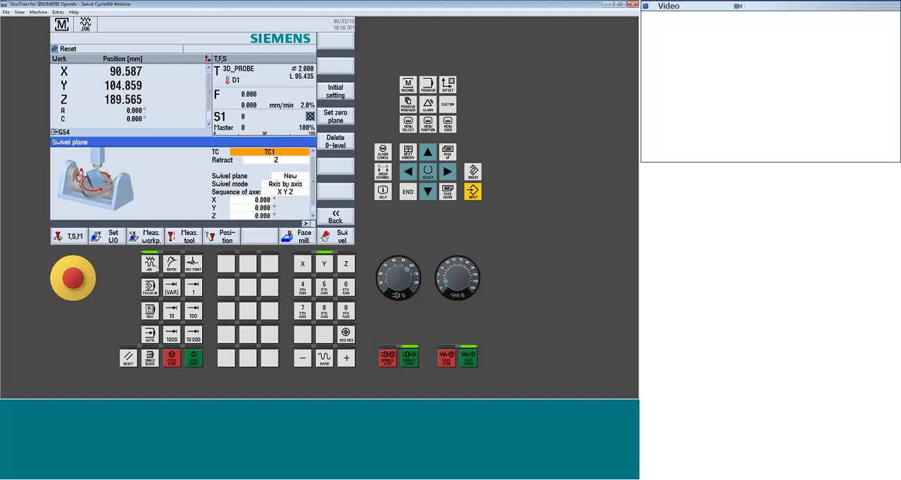
click(10, 349)
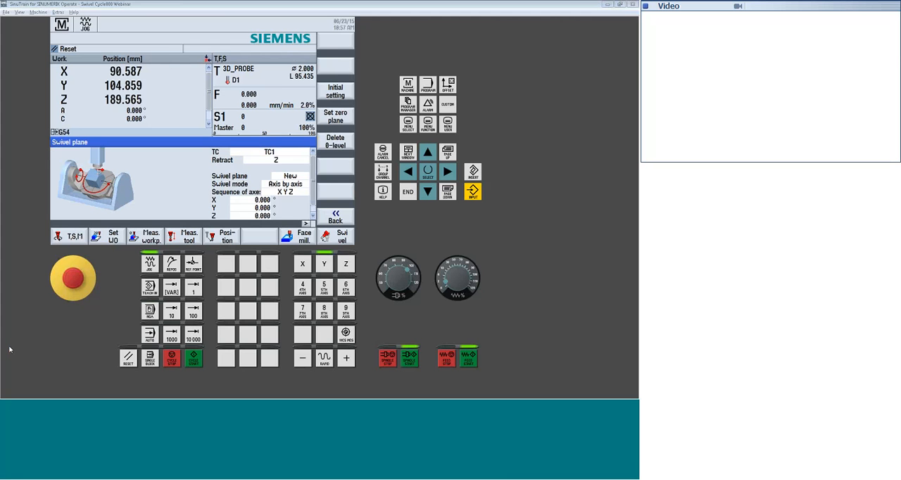
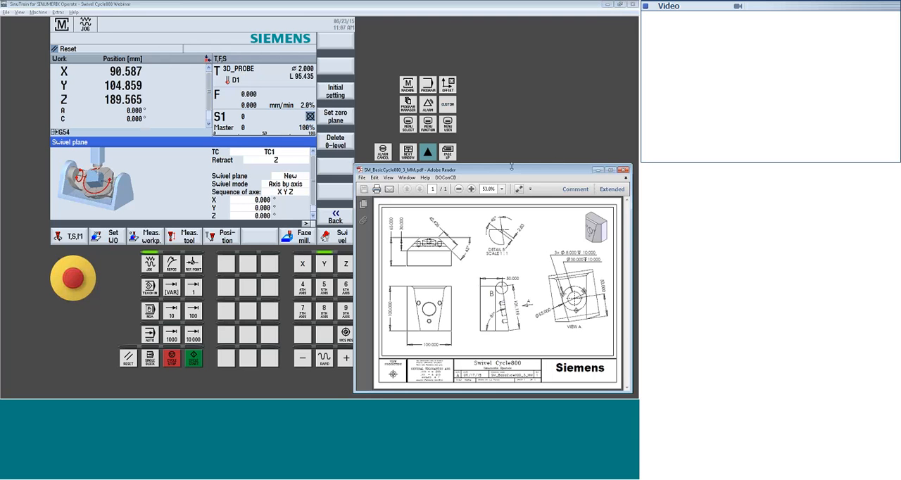
Open the program manager and expand the Part programs directory on the NC
drag(513, 169, 518, 172)
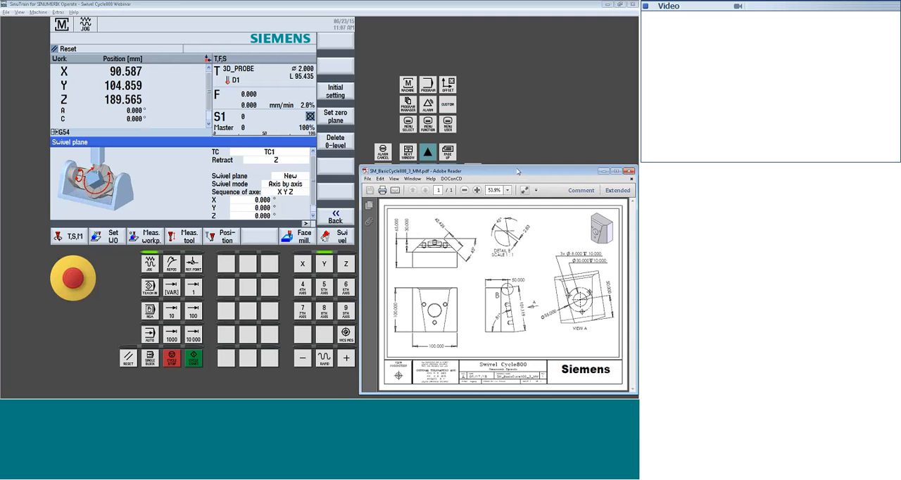
click(255, 61)
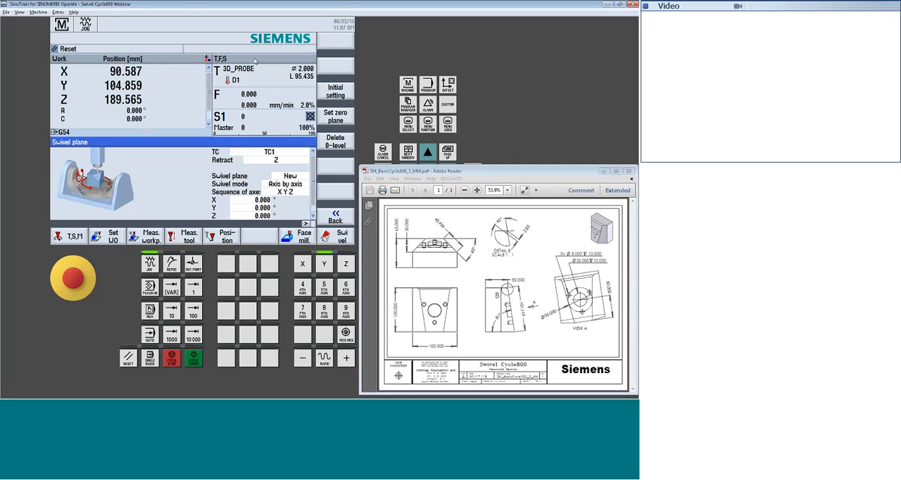
click(408, 104)
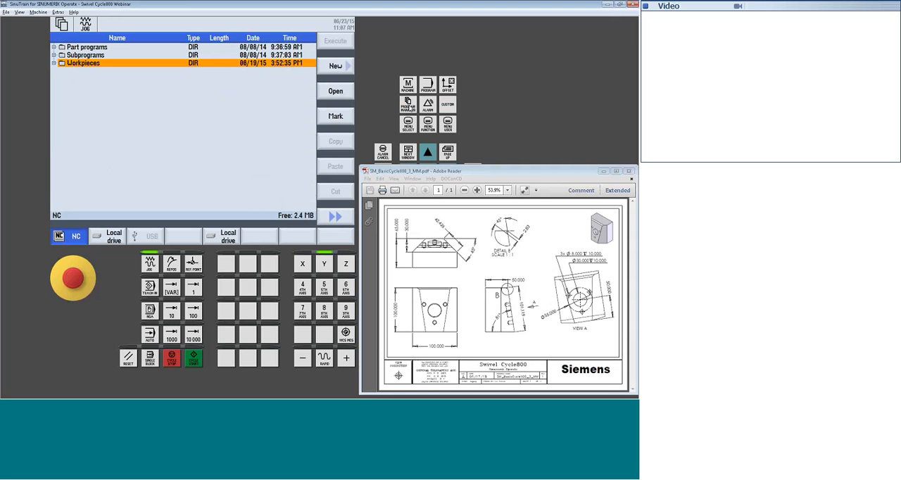
key(Up)
key(Up)
key(Right)
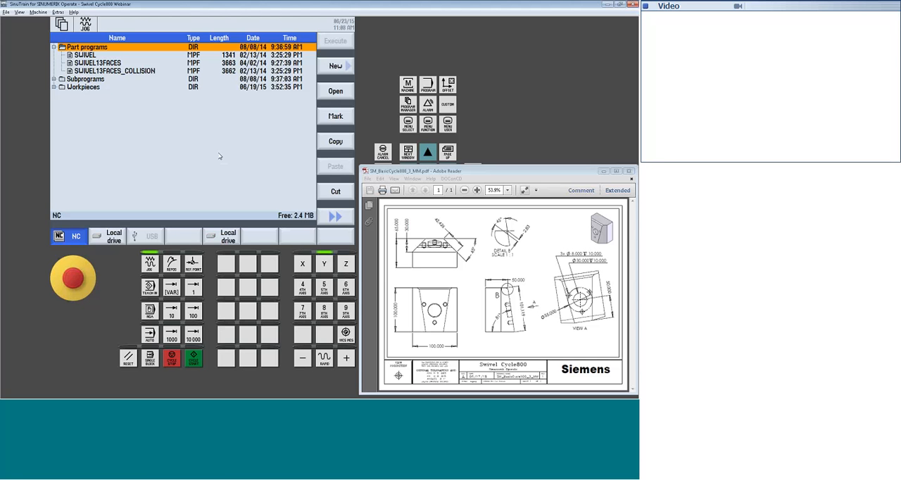
Create a new ShopMill program named EXAMPLE_1 in the Part programs directory
click(336, 71)
click(341, 91)
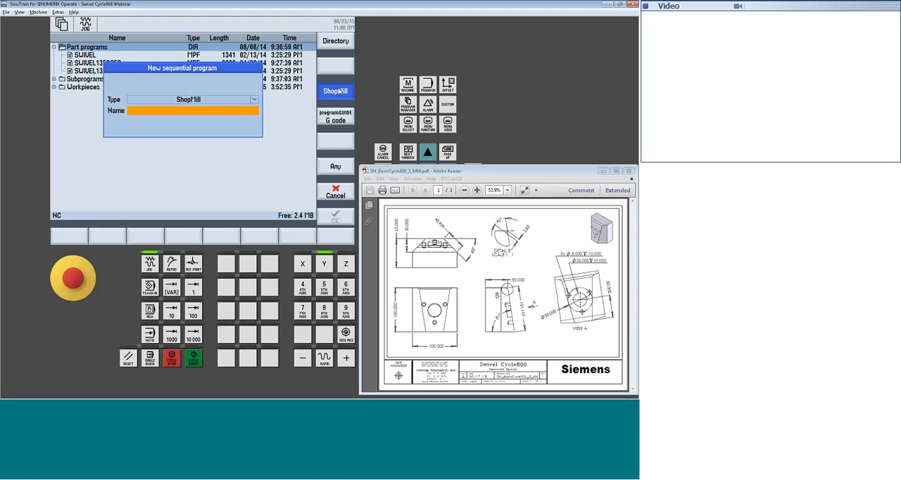
text(ex)
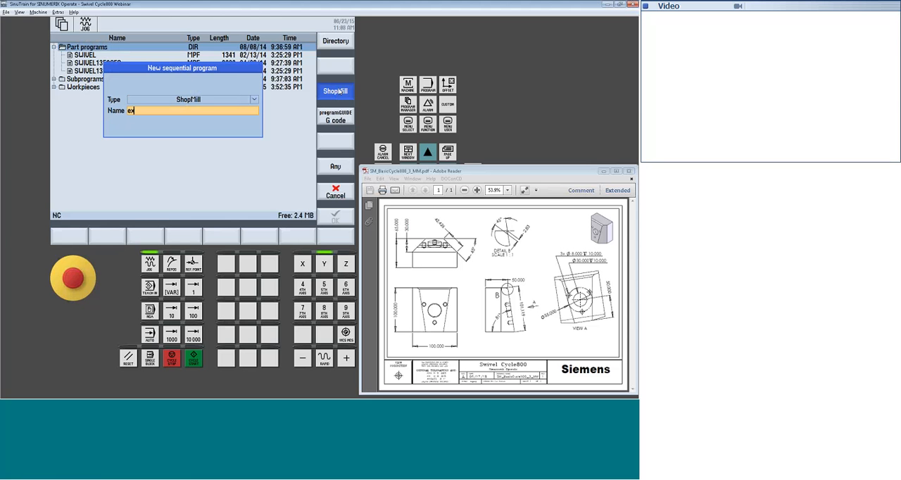
key(BackSpace)
text(EXAMPLE_1)
click(336, 217)
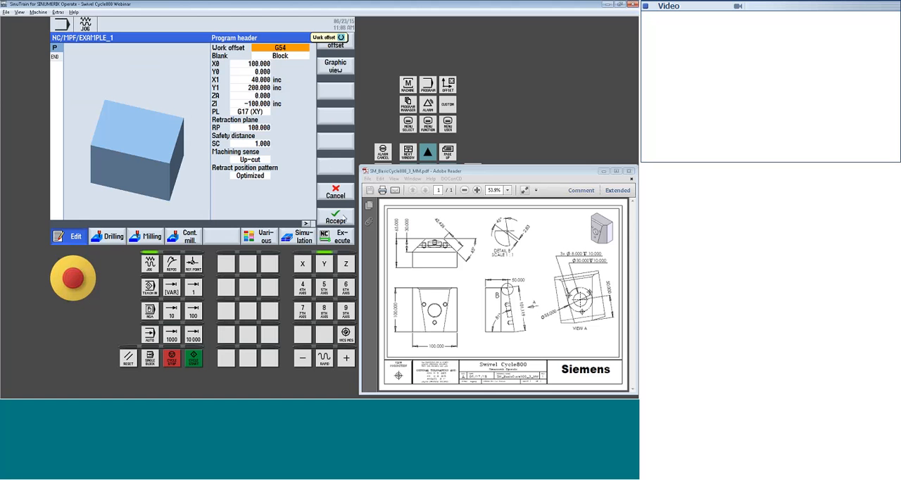
In the program header, set the block blank's X0 to 0 and both X1 and Y1 to 100 absolute
key(Down)
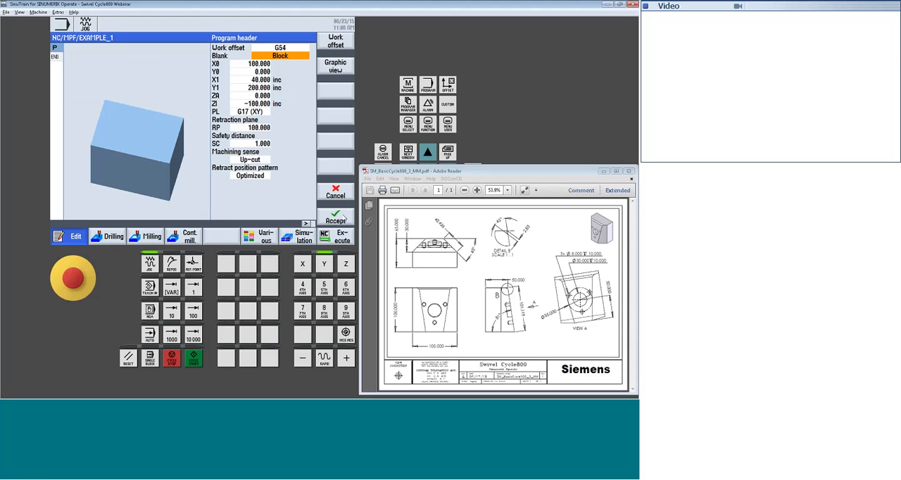
key(Down)
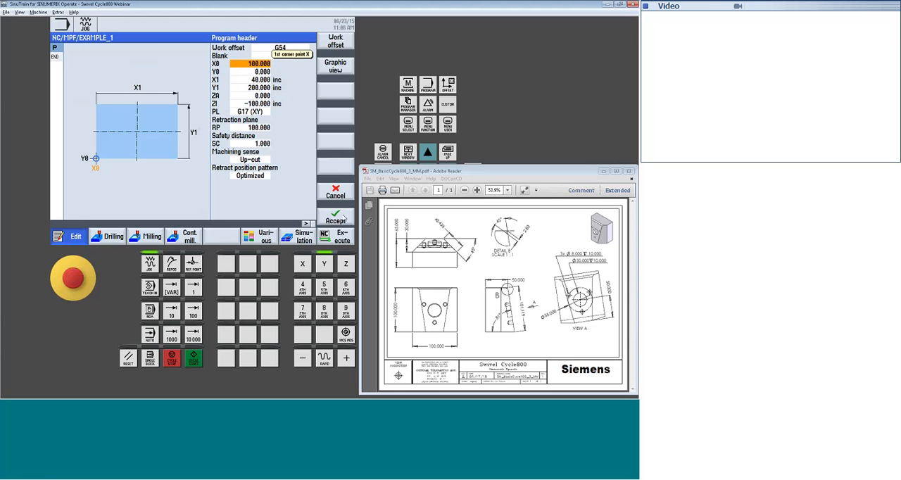
text(0)
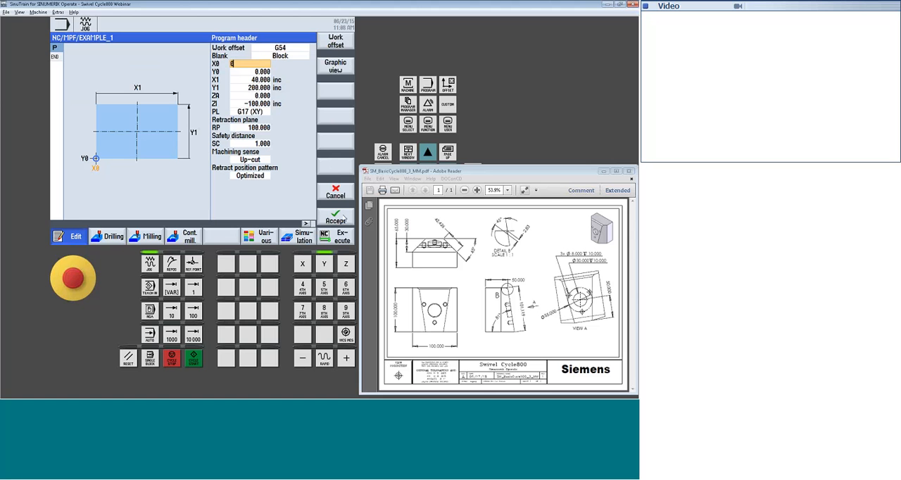
key(Return)
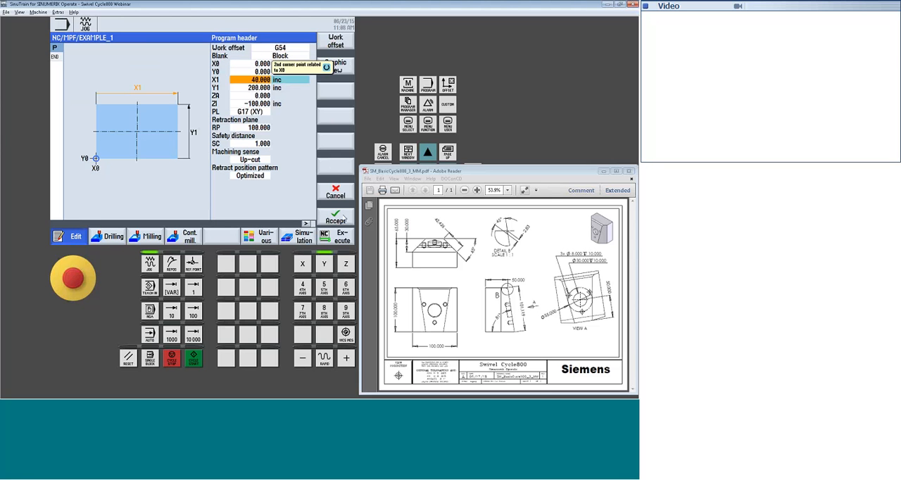
key(space)
key(Down)
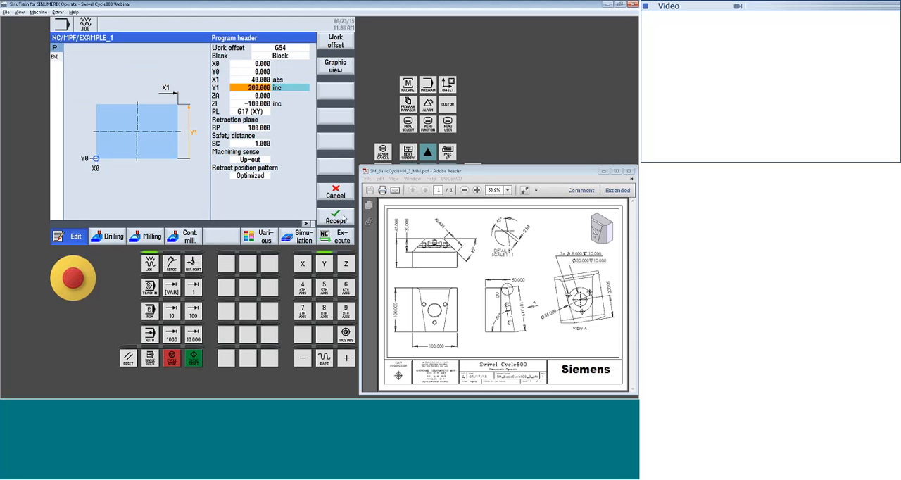
key(space)
key(Up)
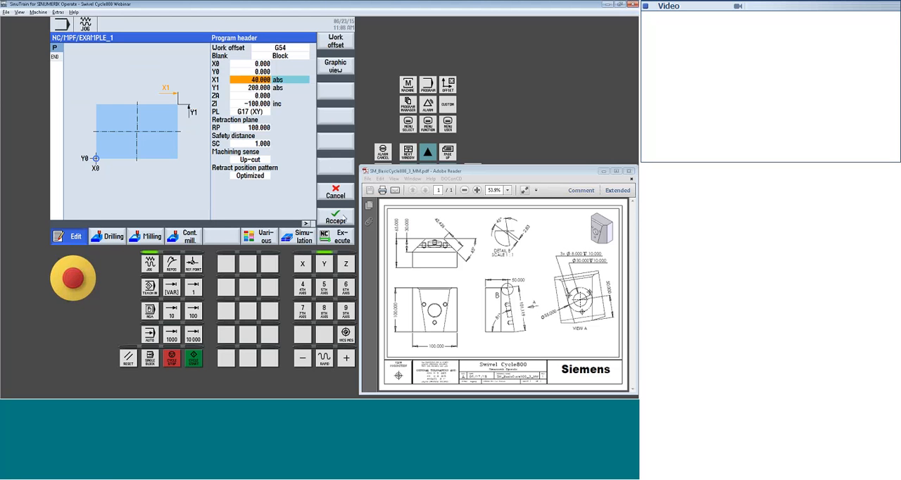
text(100)
key(Down)
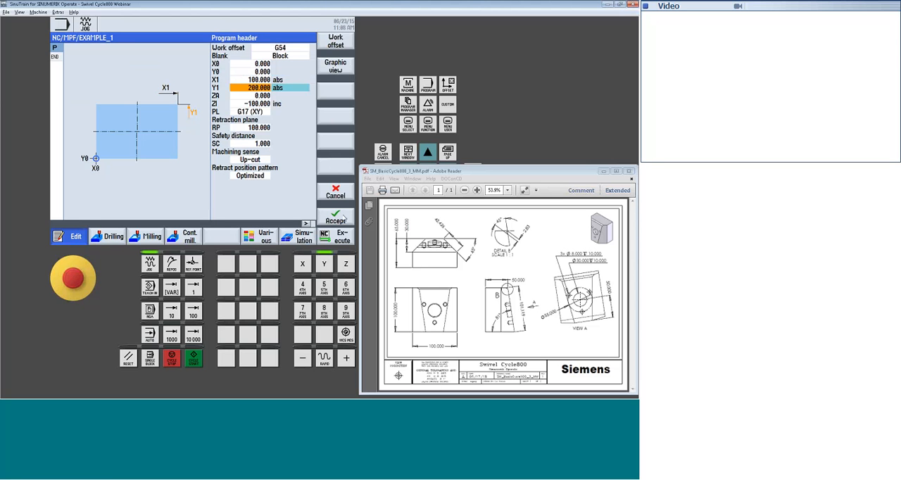
text(100)
key(Down)
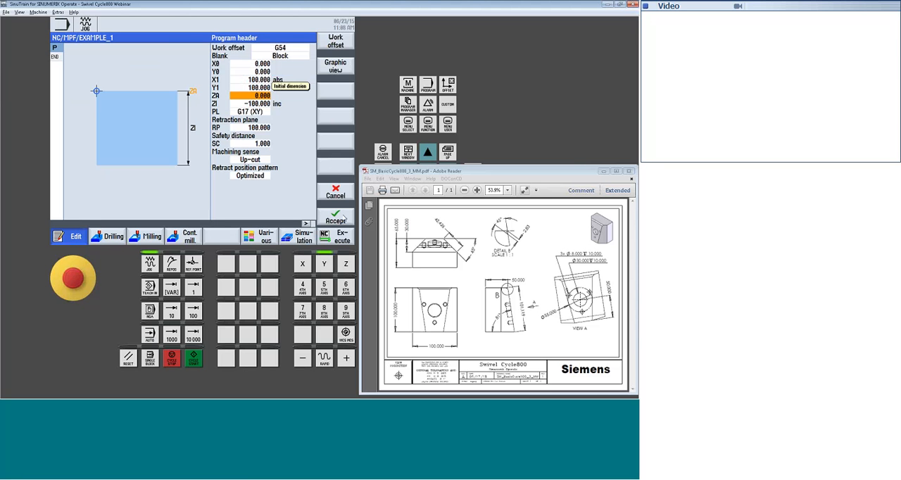
Set the blank's final dimension ZI to -65 absolute
key(Down)
key(space)
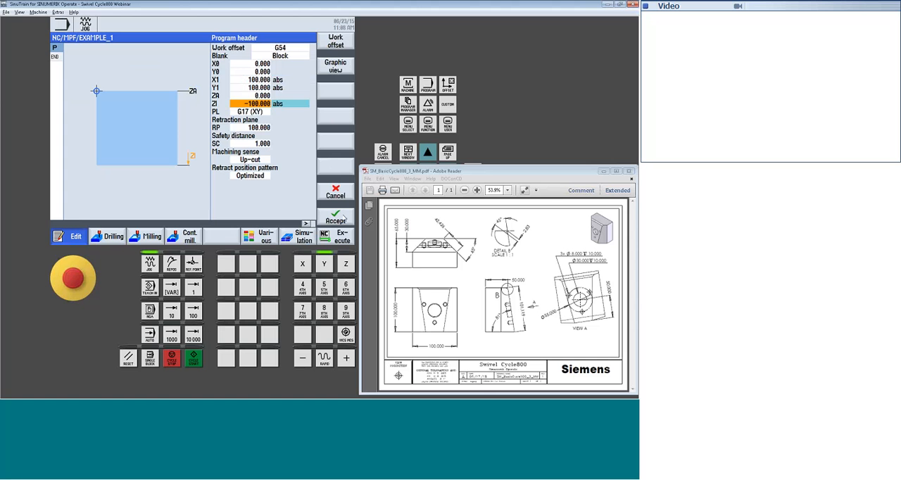
text(-65)
key(Return)
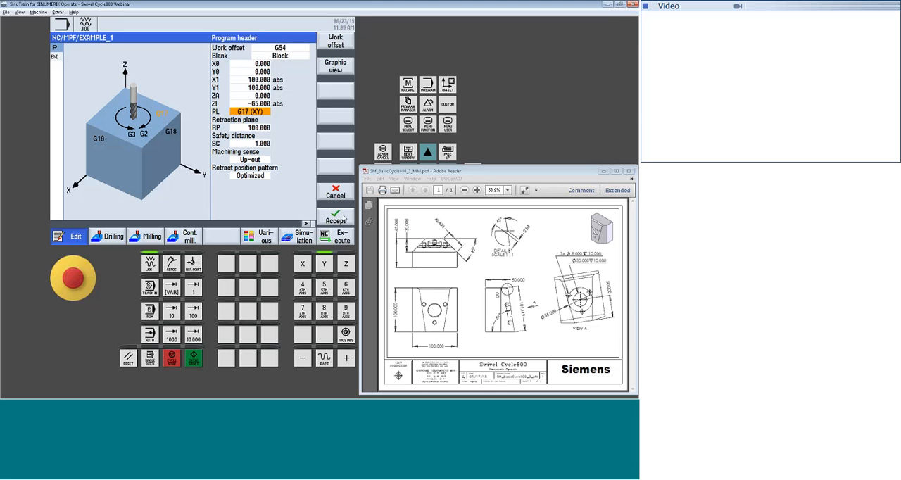
Set the machining sense to Down-cut and accept the program header with the optimized retract position pattern
key(Down)
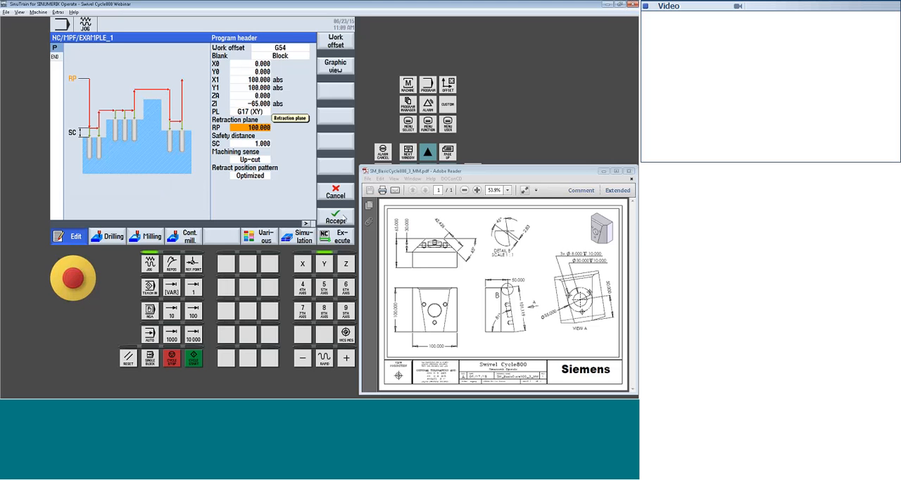
key(Down)
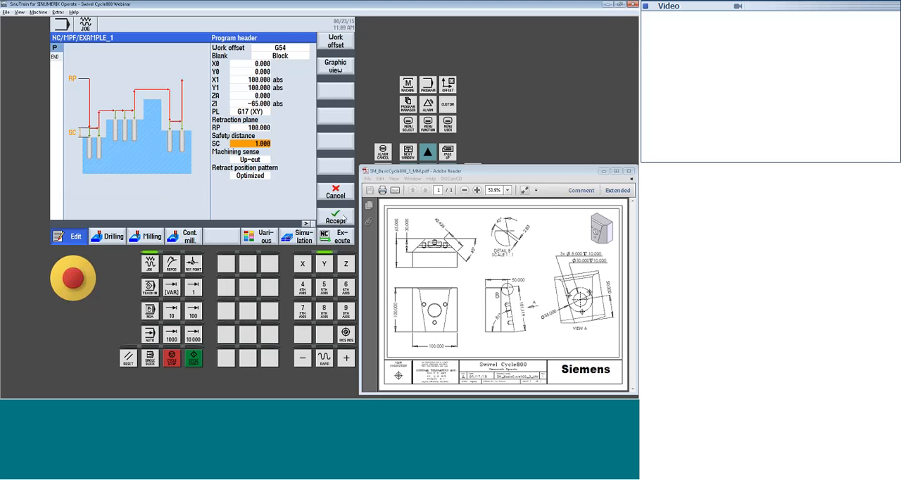
key(Down)
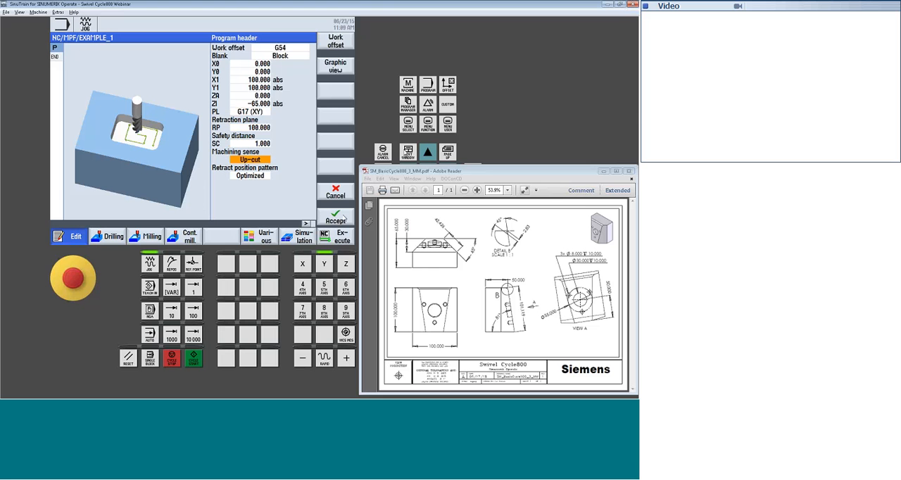
click(268, 160)
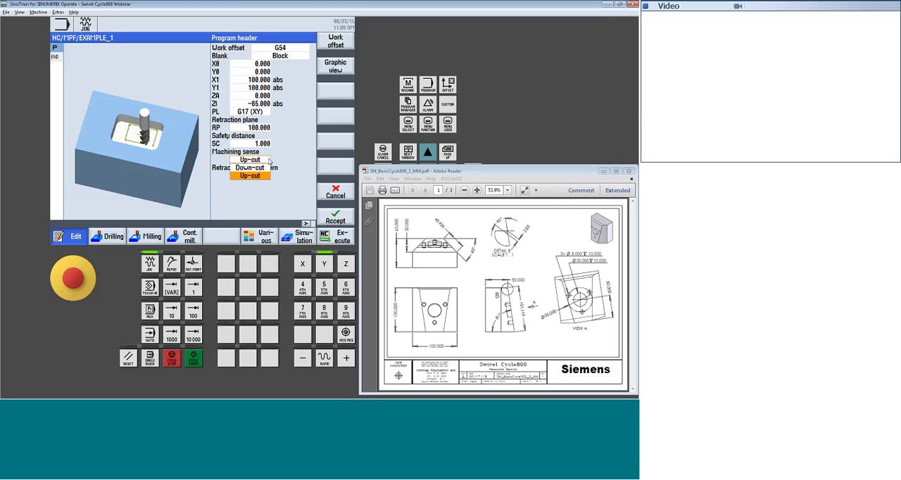
click(261, 168)
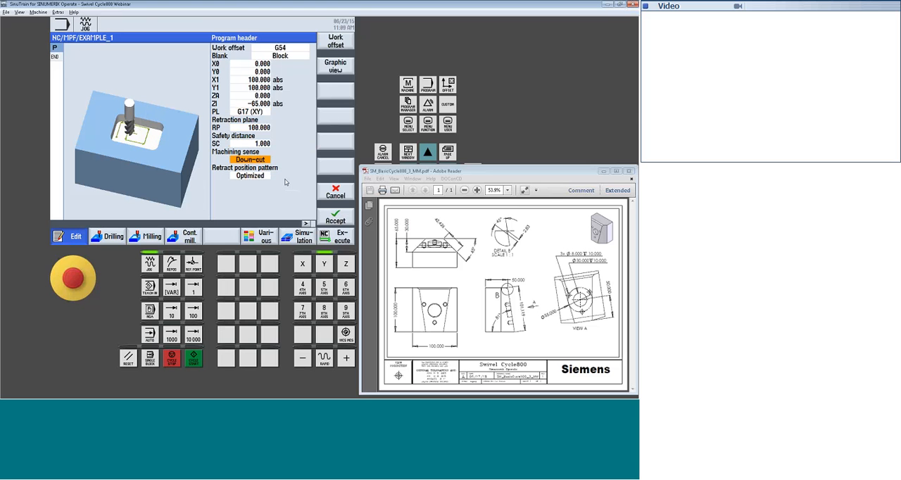
click(254, 177)
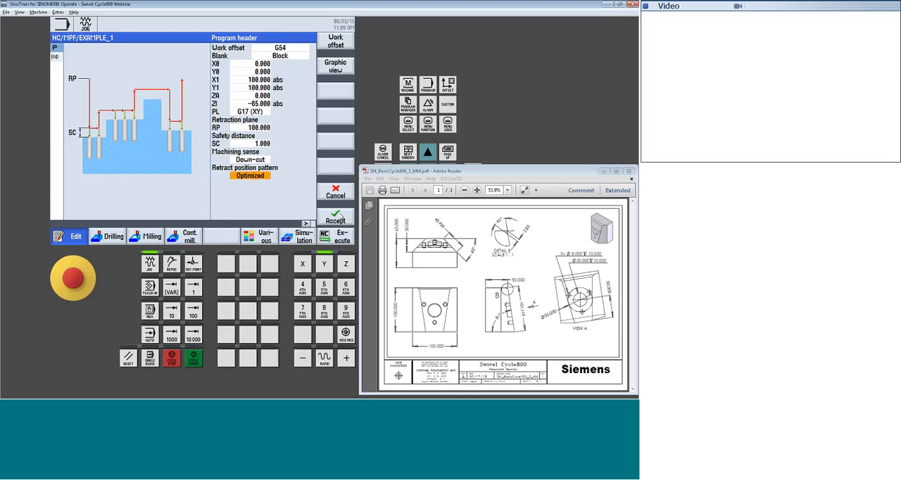
click(335, 216)
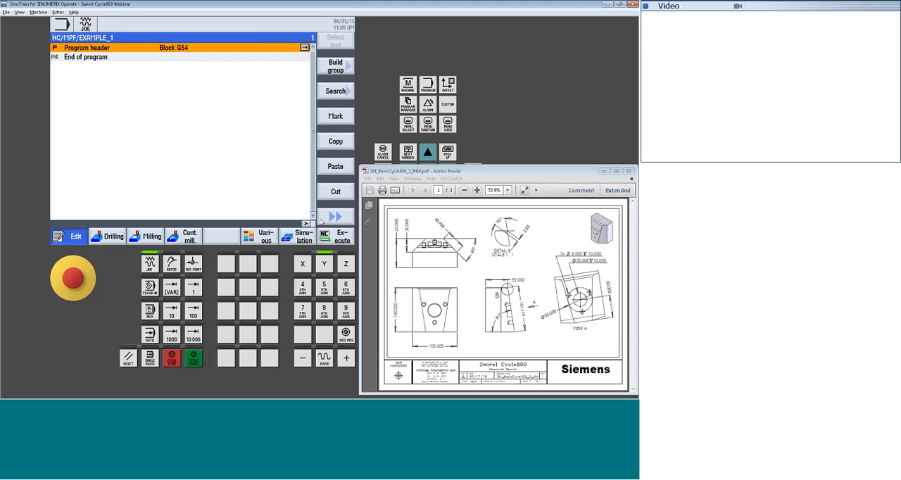
Insert a swivel plane block after the program header using TC1, retract Z and zero offsets and rotations
click(260, 237)
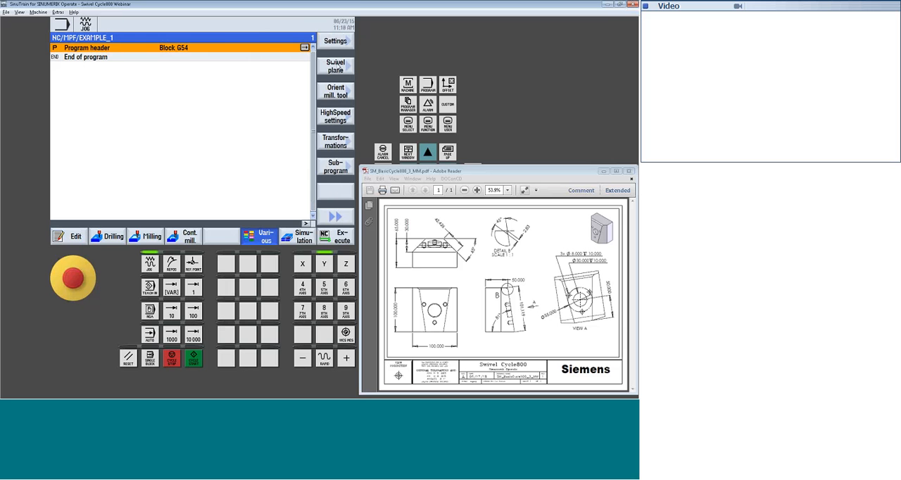
click(335, 65)
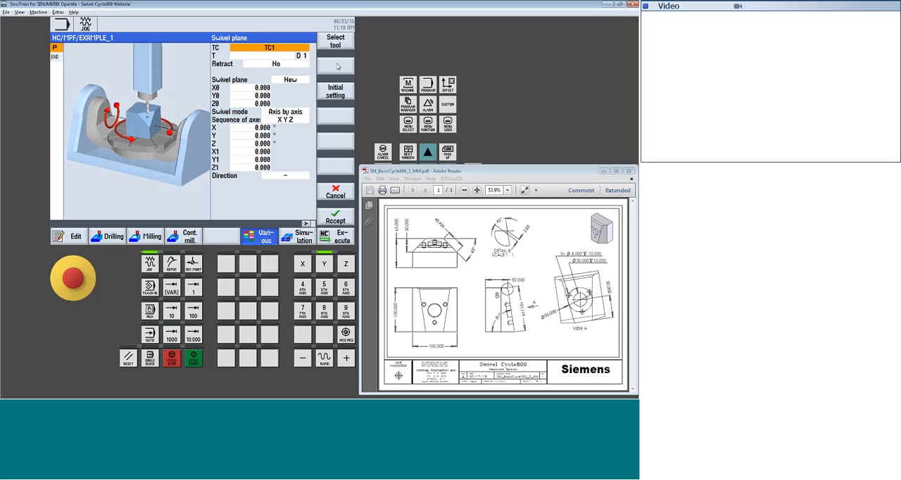
click(276, 64)
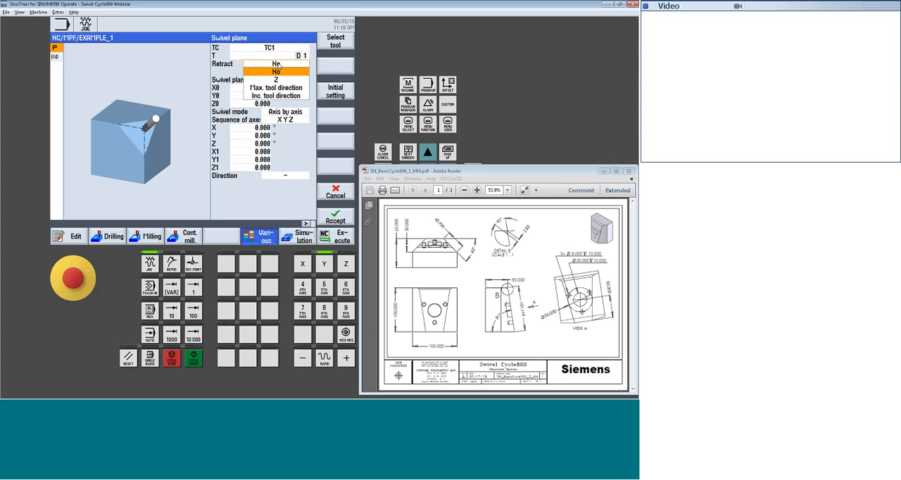
click(277, 80)
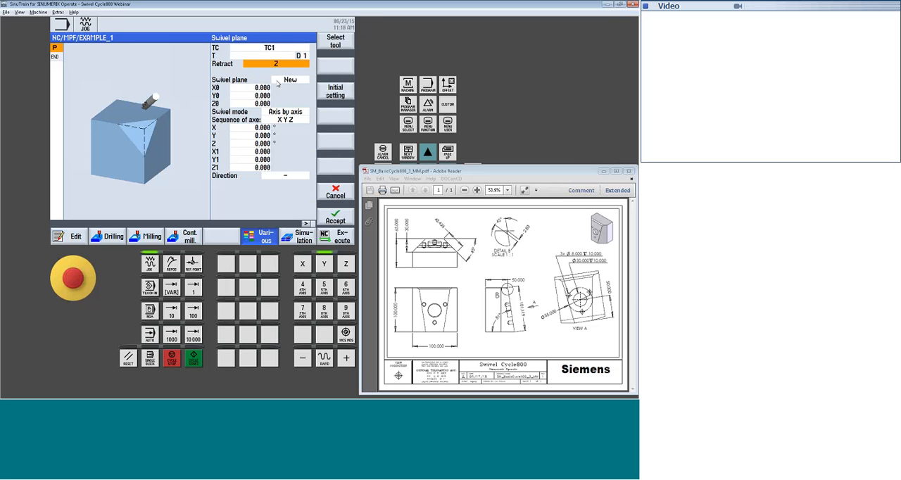
click(342, 220)
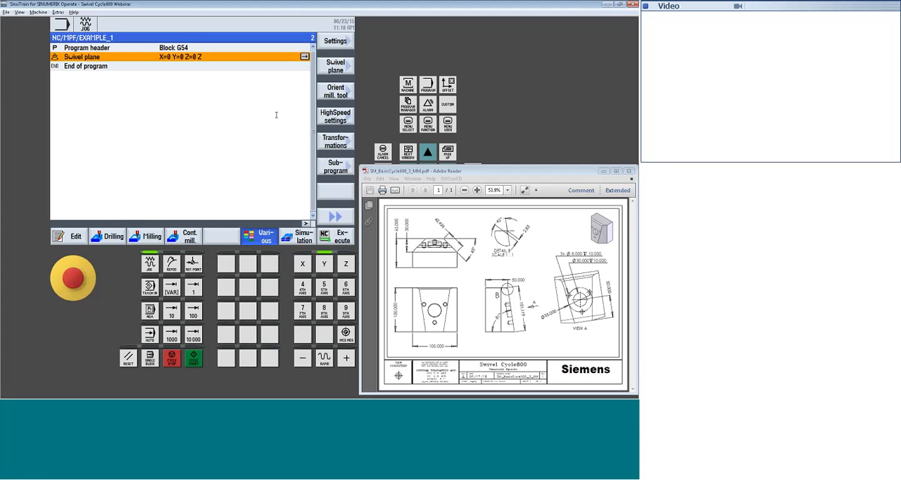
Add a second swivel plane block with retract set to No and TC set to 0 to deselect the swivel data record
click(351, 68)
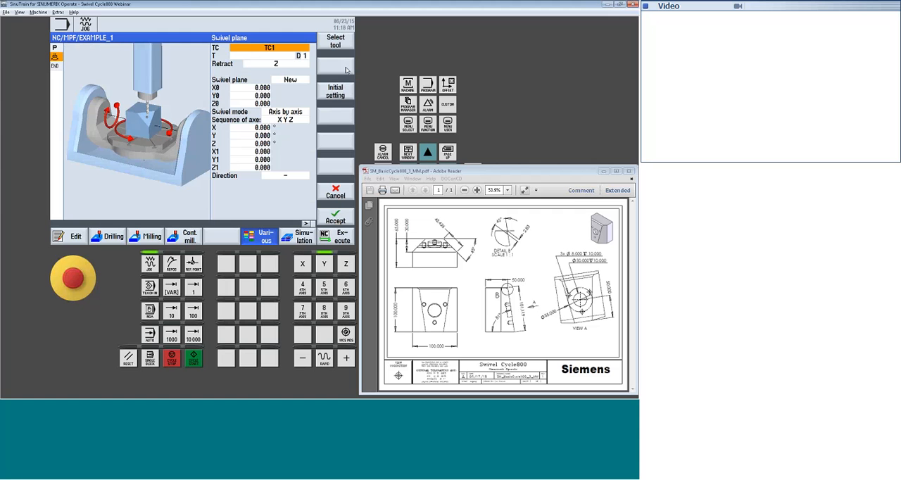
click(283, 66)
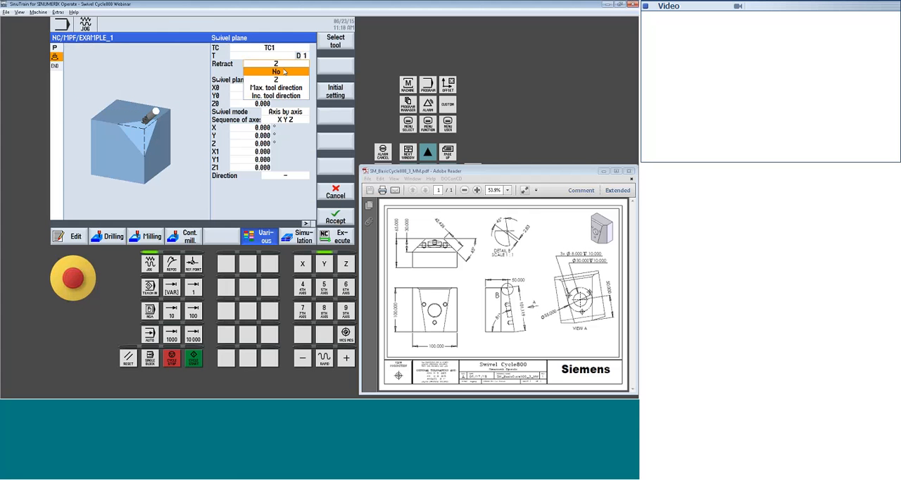
click(284, 72)
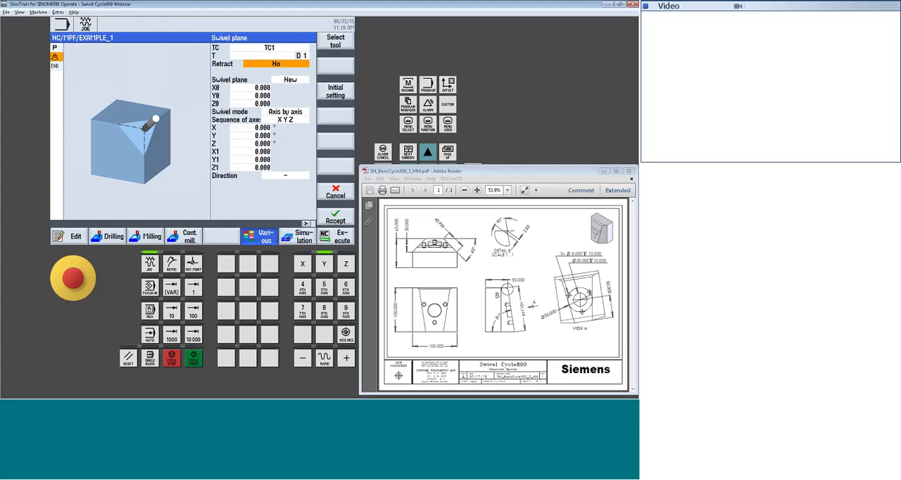
click(281, 49)
click(280, 49)
click(279, 56)
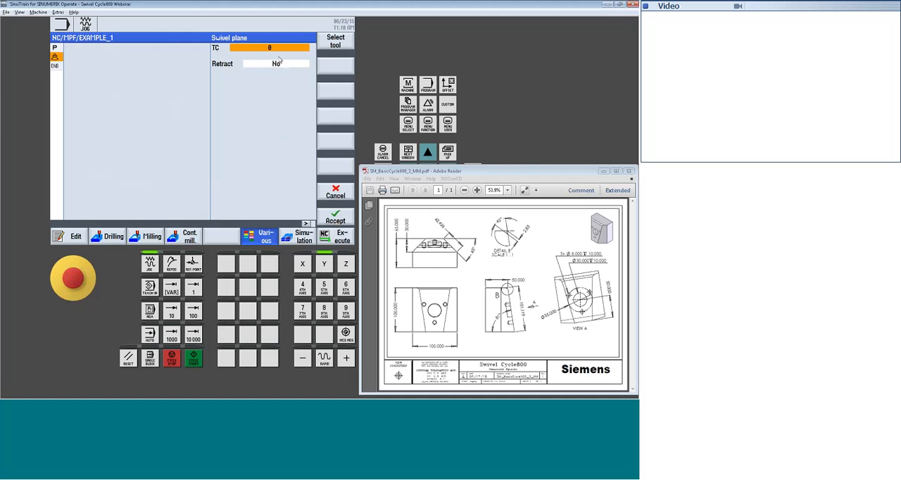
click(335, 217)
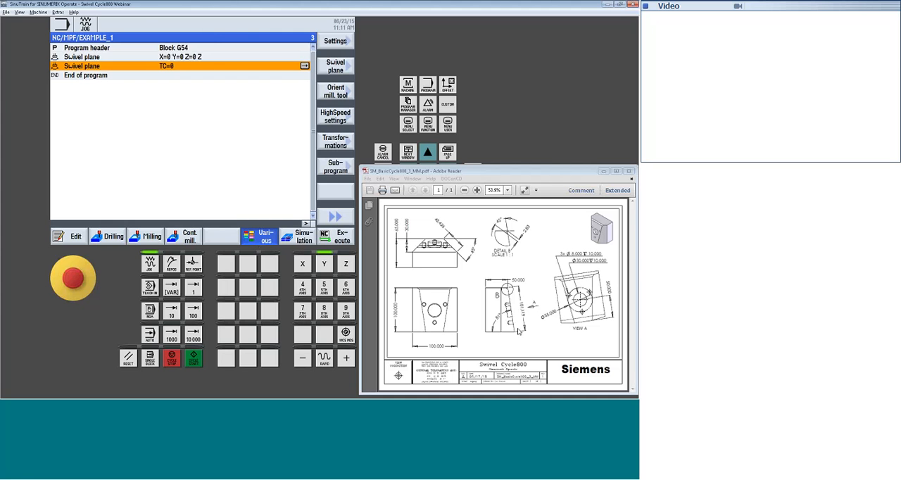
Start a third swivel plane block after the TC=0 block and select swivel data record TC1
click(338, 66)
click(281, 48)
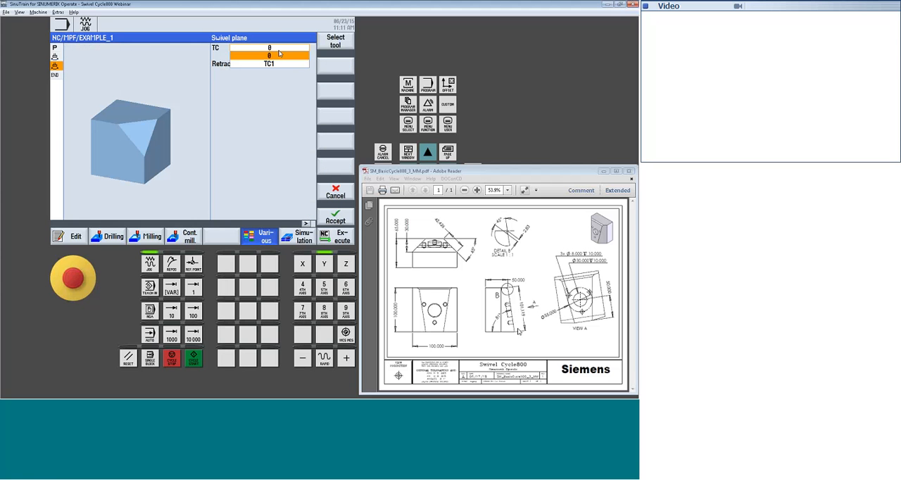
click(280, 54)
click(282, 51)
click(274, 63)
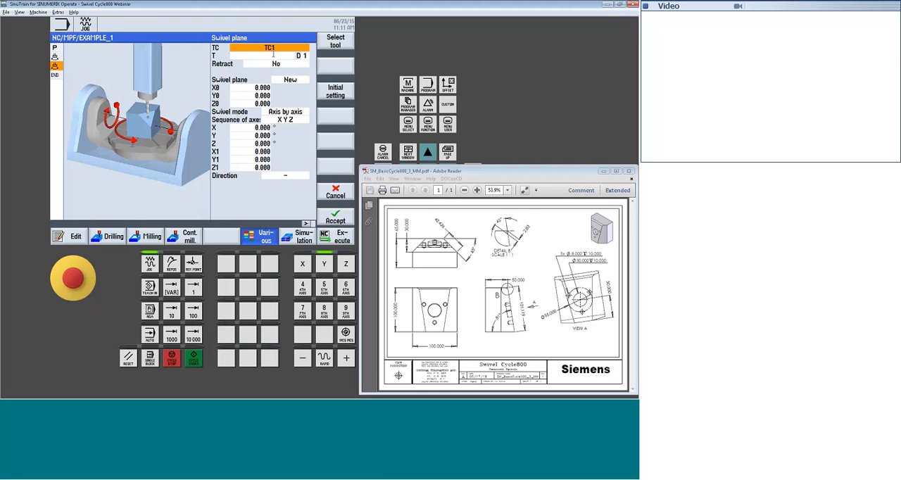
click(273, 55)
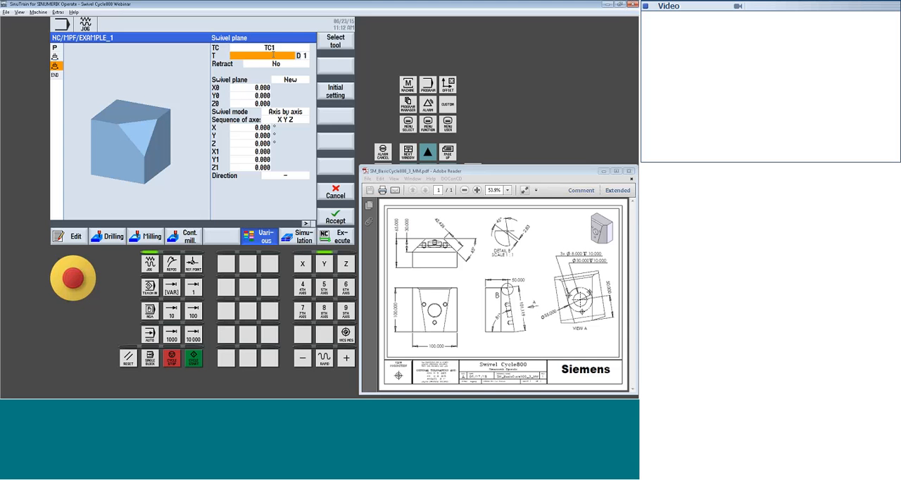
key(Down)
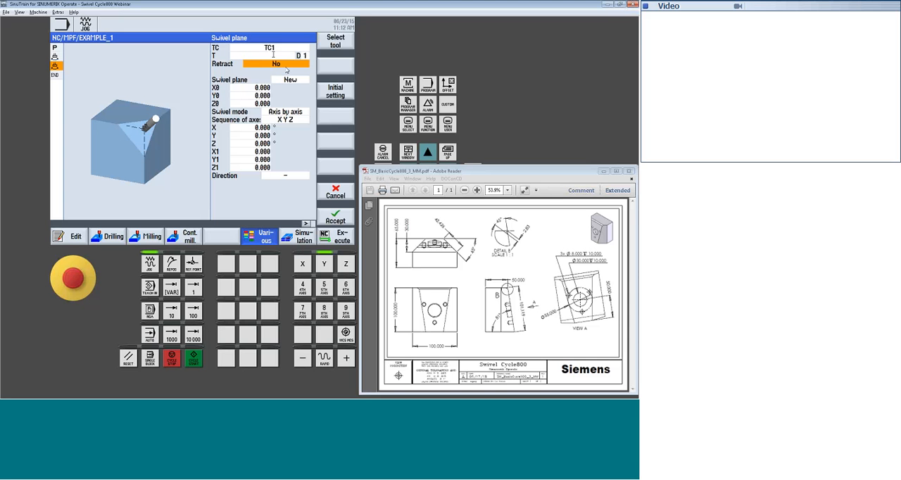
Set the block's retract to Z and its swivel plane to New, keeping reference point X0, Y0 and Z0 at 0
click(286, 66)
click(287, 80)
click(284, 81)
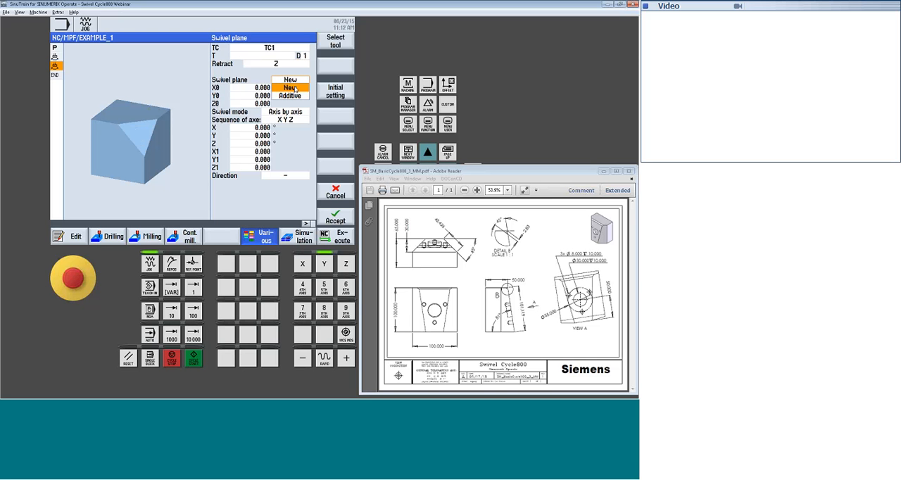
click(295, 88)
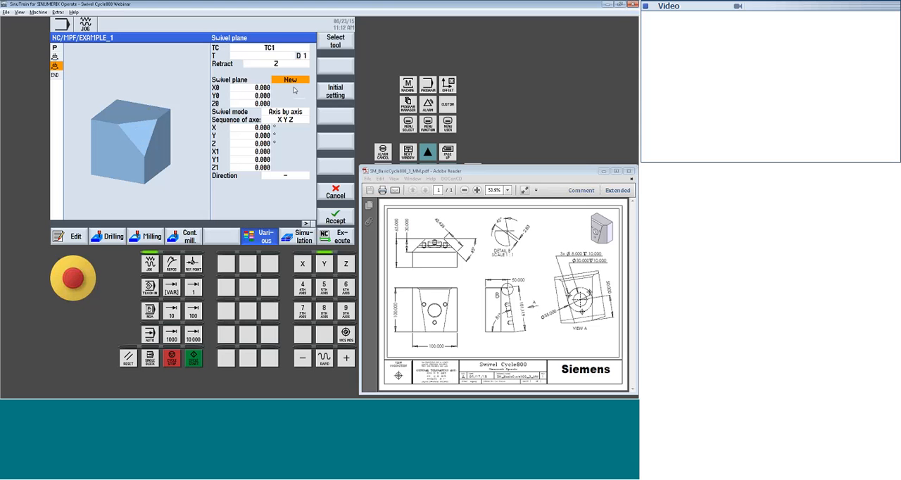
key(Down)
key(Down)
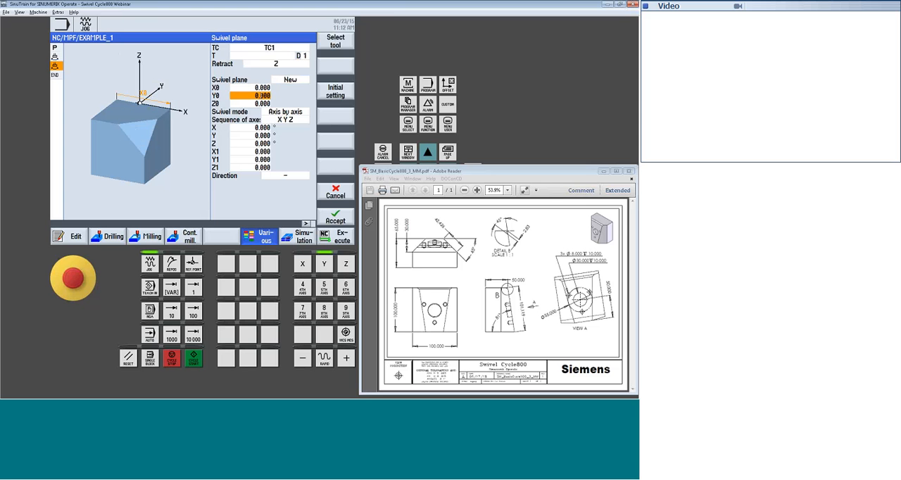
key(Down)
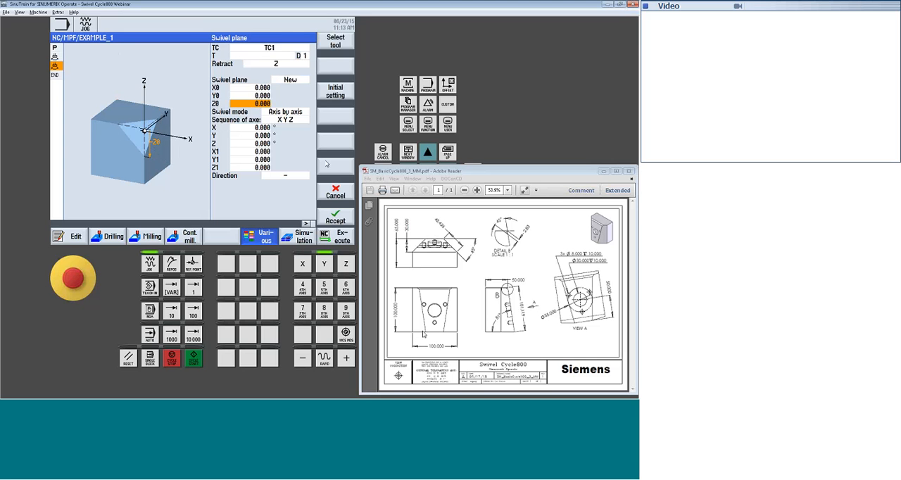
Try the direct swivel mode and return it to Axis by axis
click(288, 114)
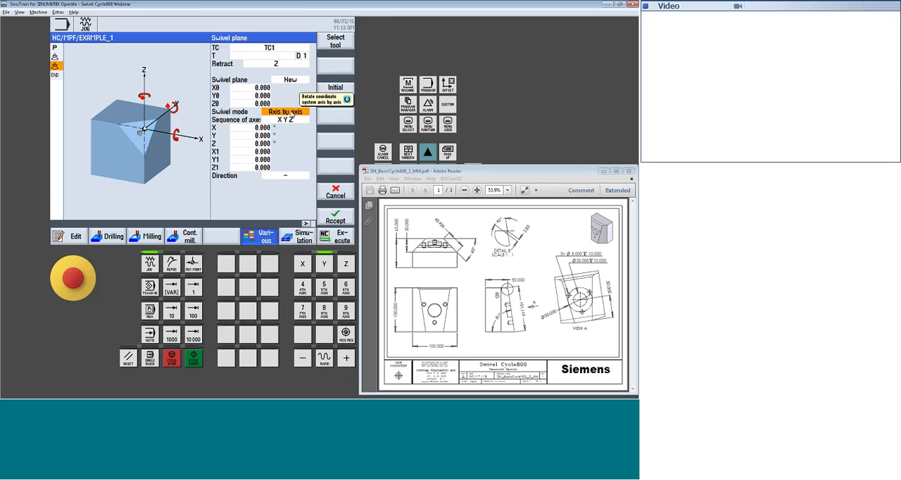
click(293, 115)
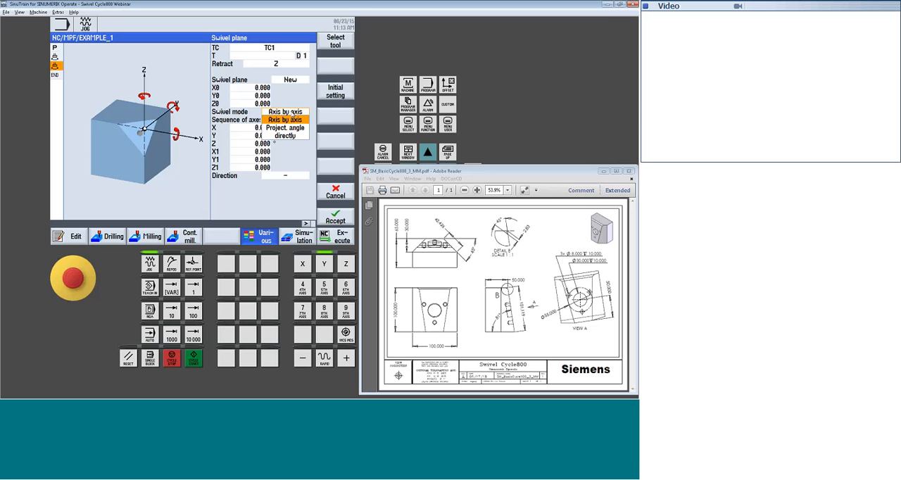
click(295, 137)
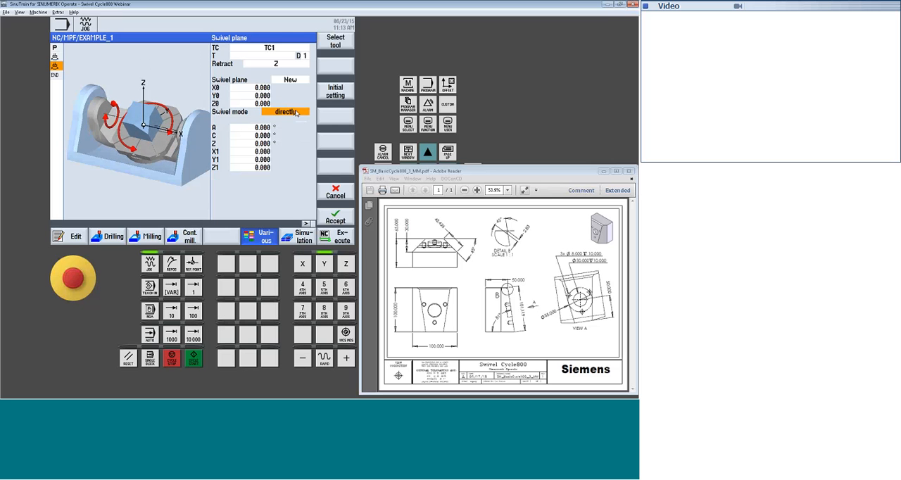
click(290, 112)
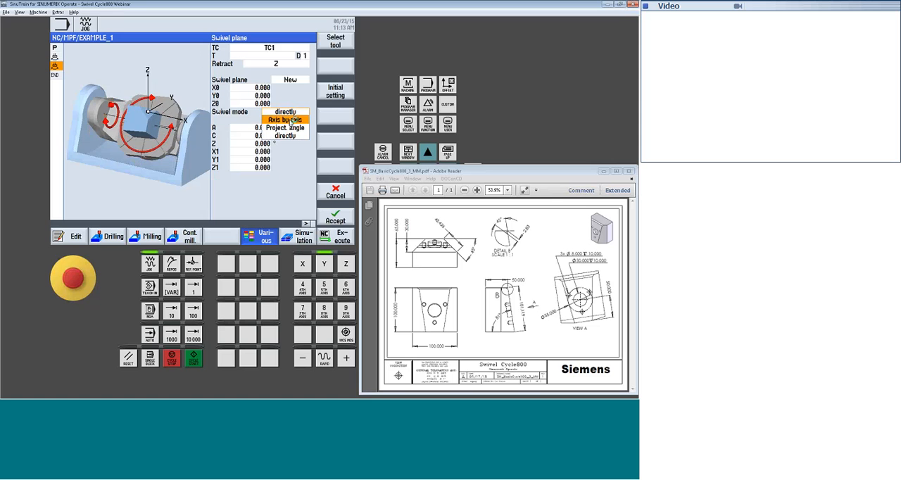
click(292, 120)
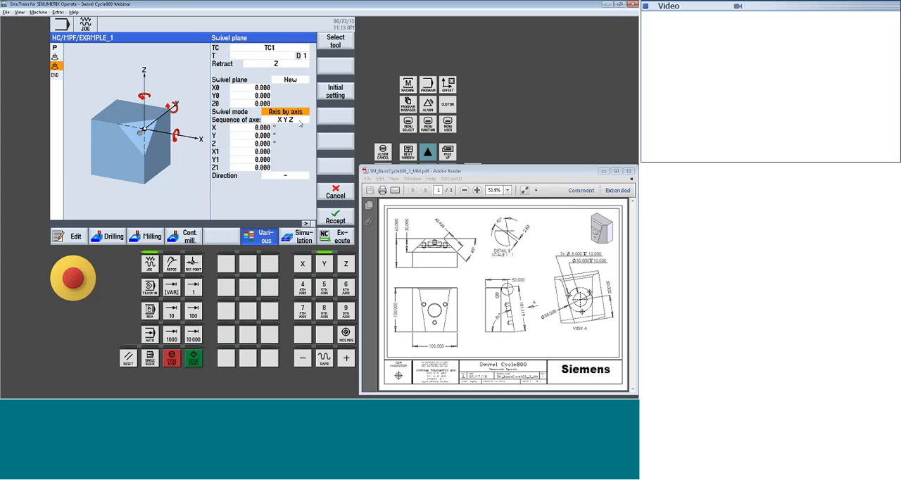
Choose the X Y Z sequence of axes and set the rotation around X to -9 degrees
click(299, 122)
click(300, 122)
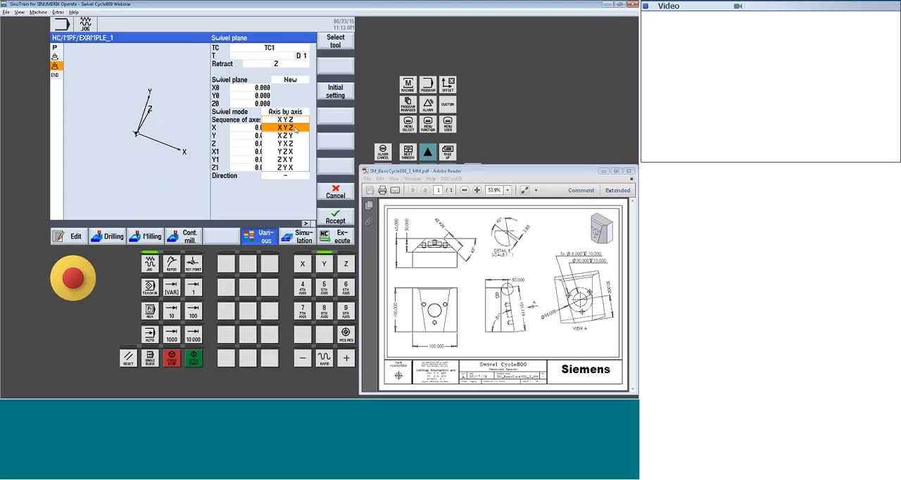
click(294, 129)
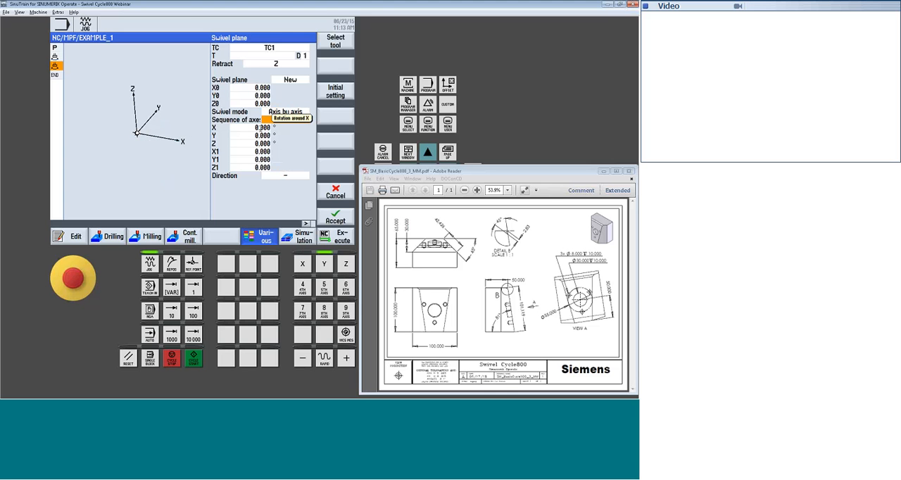
click(262, 128)
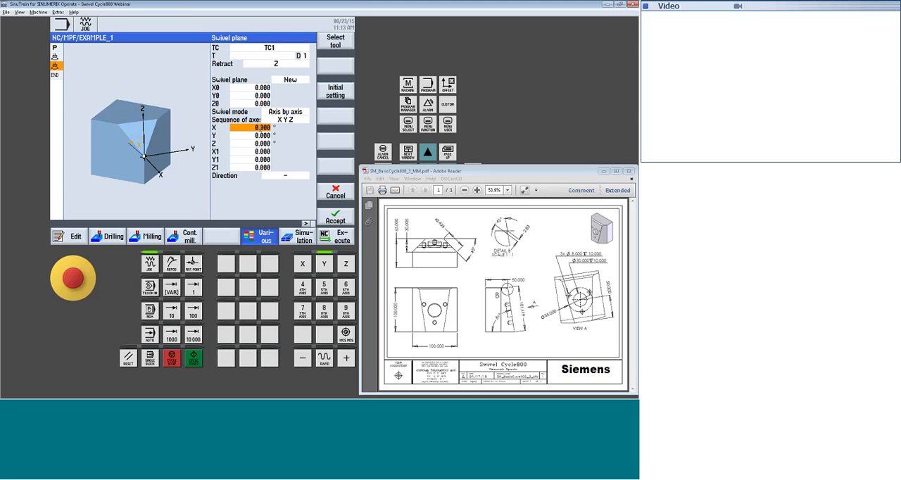
text(-9)
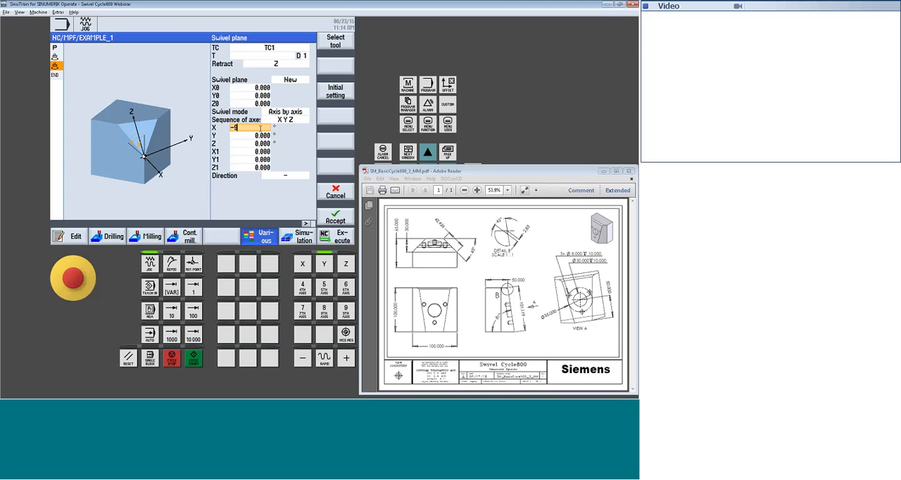
key(Return)
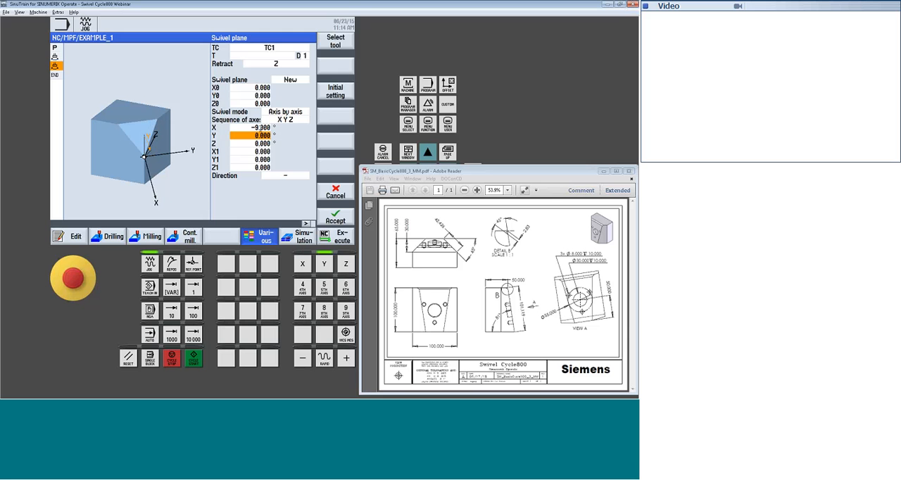
Leave the Y and Z rotations and the X1, Y1, Z1 offsets at 0 and accept the swivel plane block
key(Down)
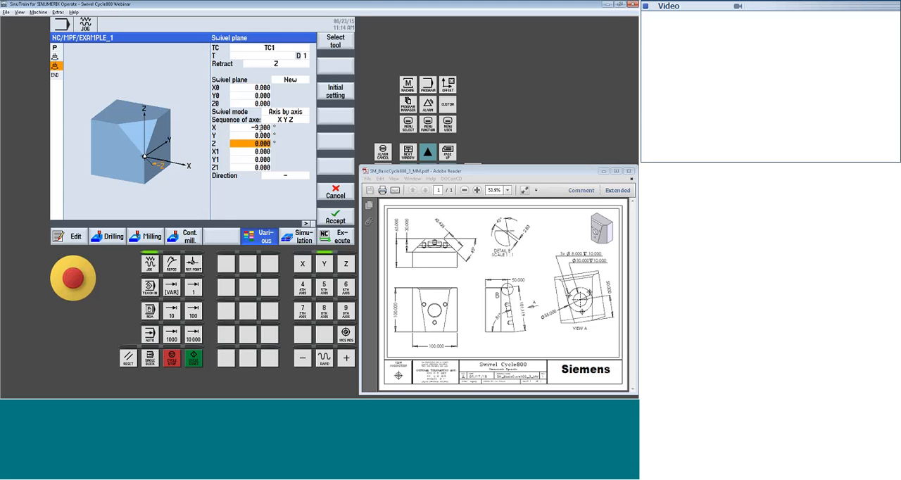
key(Down)
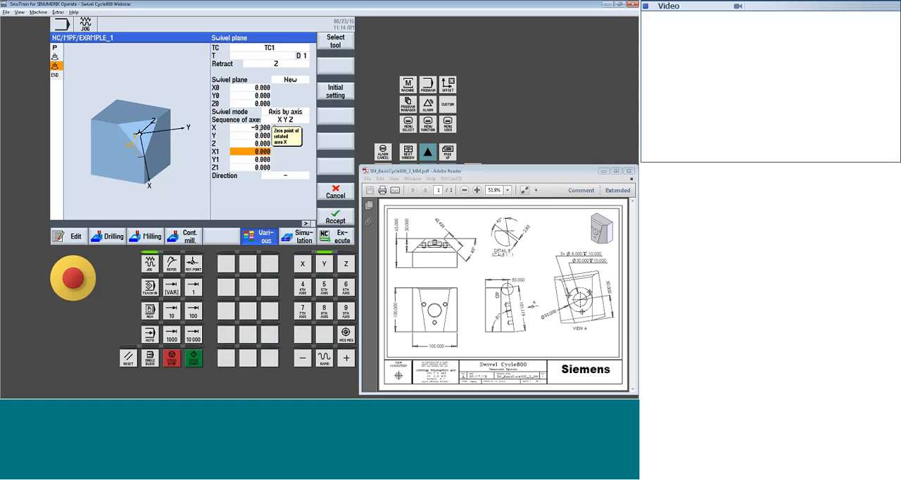
key(Down)
key(Down)
key(Down)
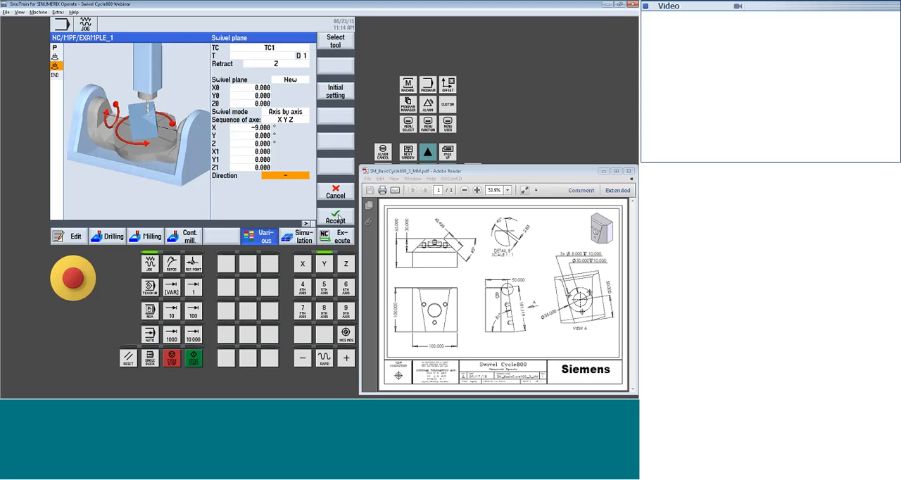
click(339, 218)
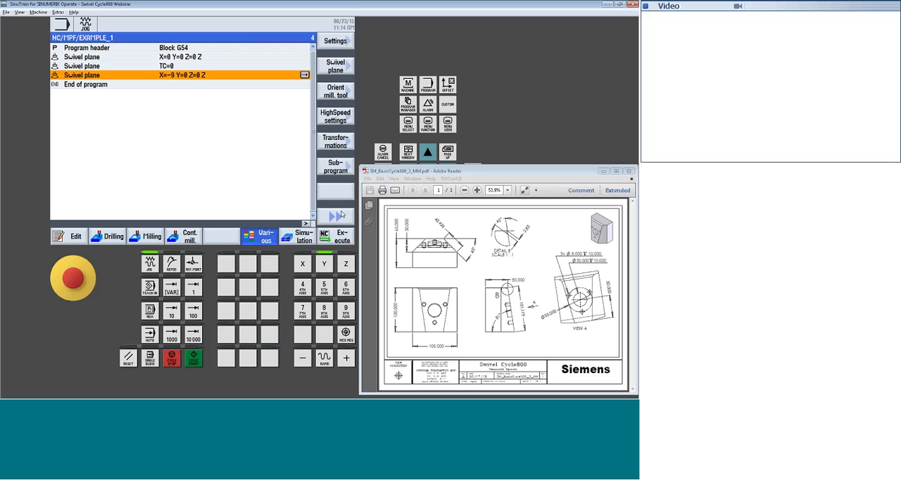
Start a face milling cycle after the -9 degree swivel plane using CUTTER 20 with a feedrate of 500 mm/min
click(153, 238)
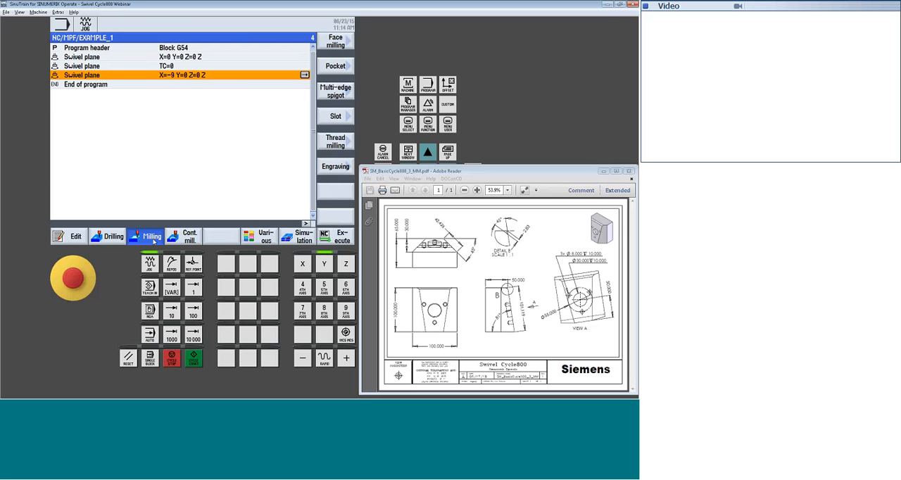
click(335, 42)
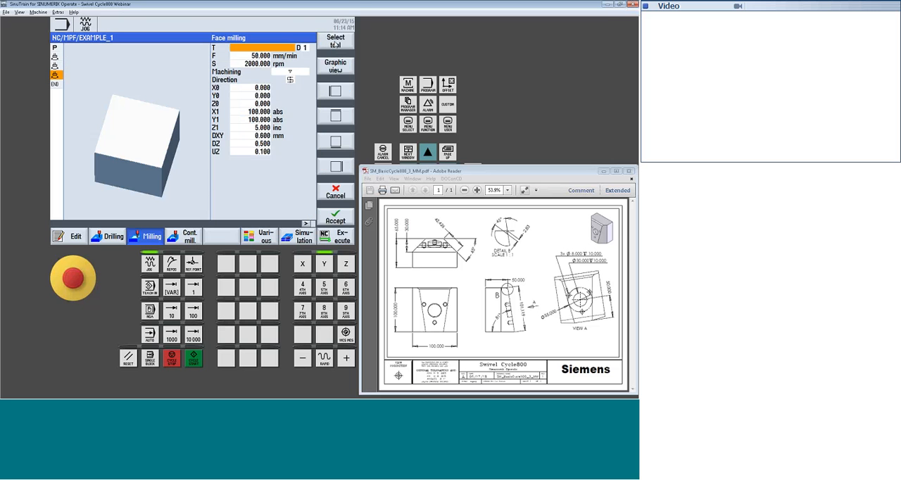
click(335, 42)
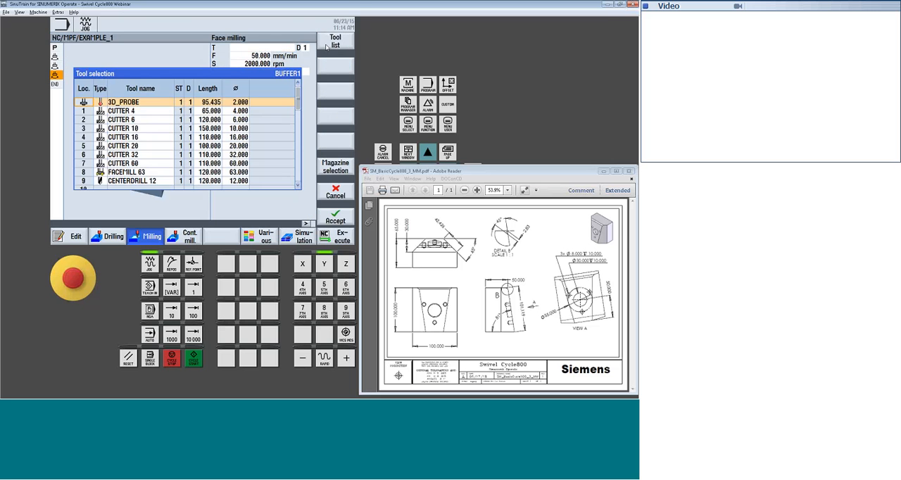
click(140, 145)
click(334, 219)
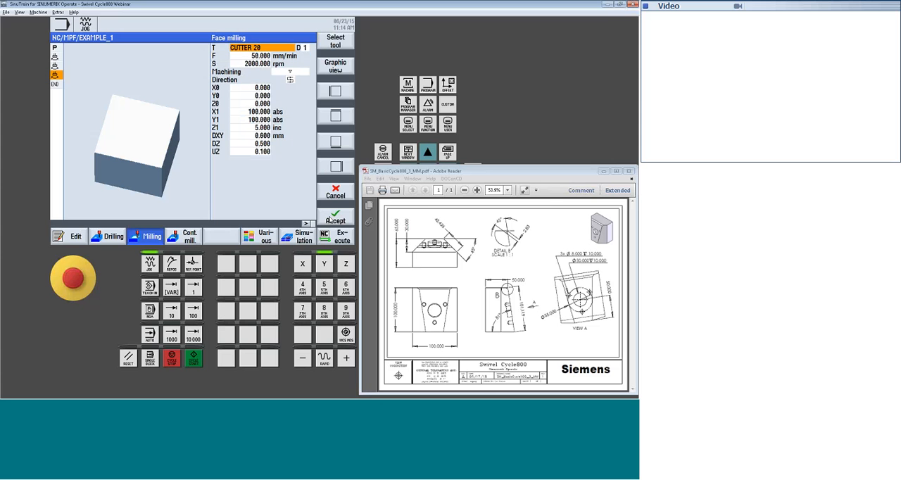
key(Down)
text(50)
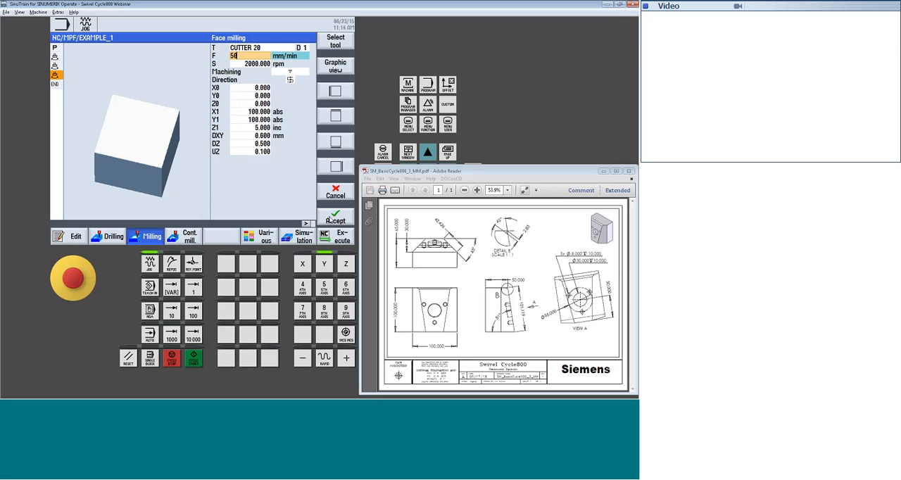
text(0)
key(Down)
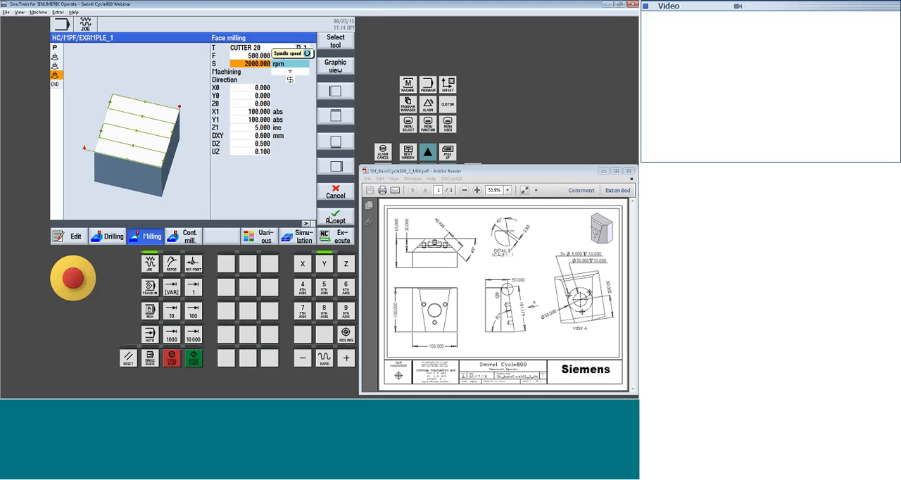
Set the face milling start height Z0 to 10, keeping X0 and Y0 at 0
key(Down)
key(Down)
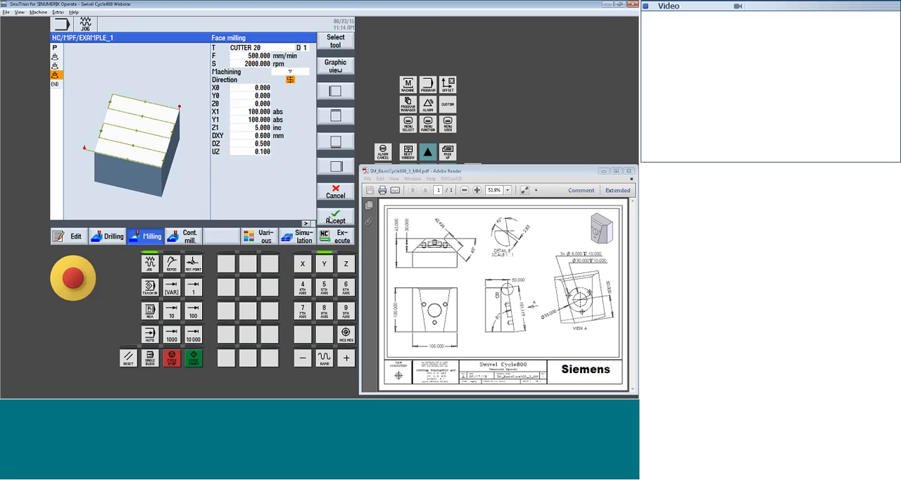
key(Down)
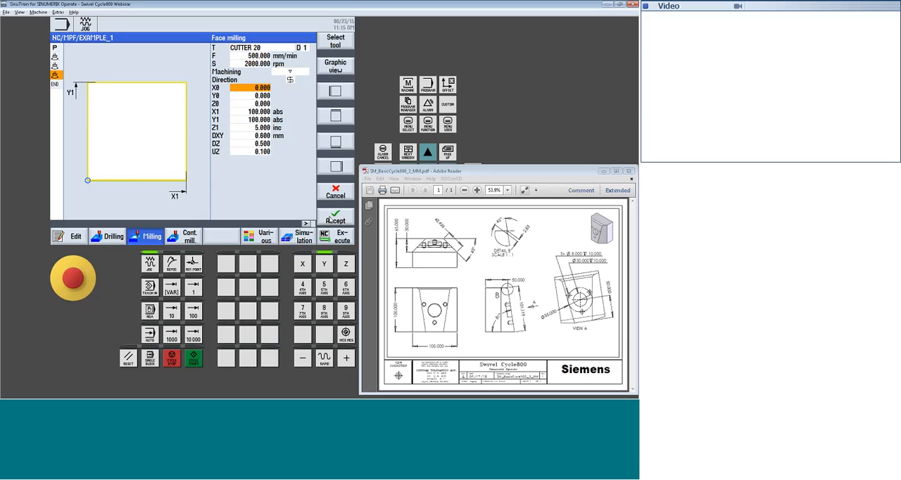
key(Down)
key(Down)
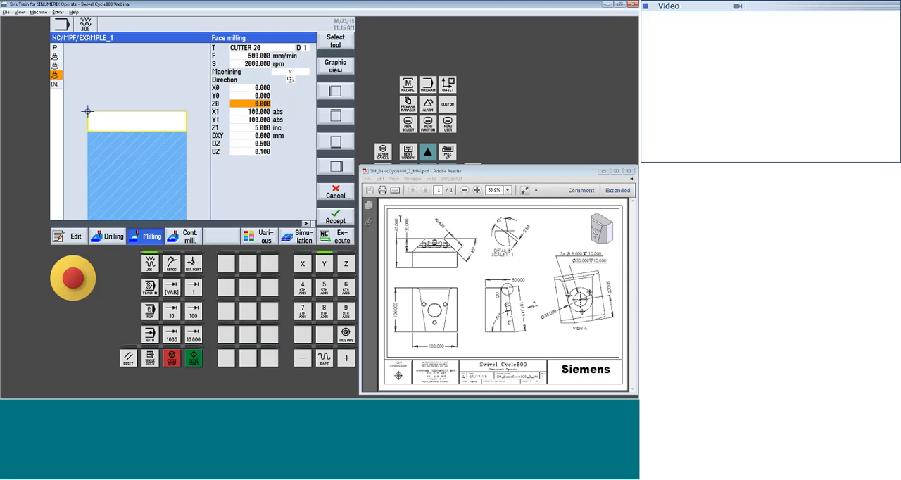
text(10)
key(Return)
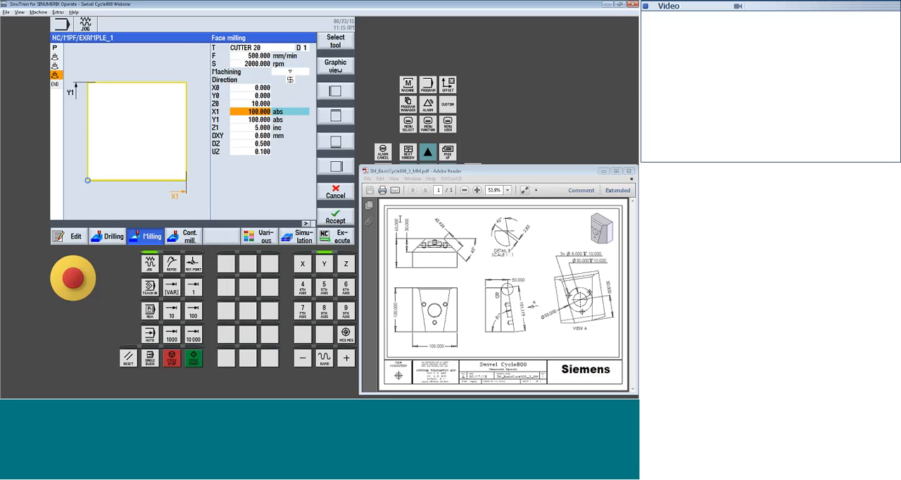
Set the face milling end position Y1 to 102 absolute, keeping X1 at 100
key(Down)
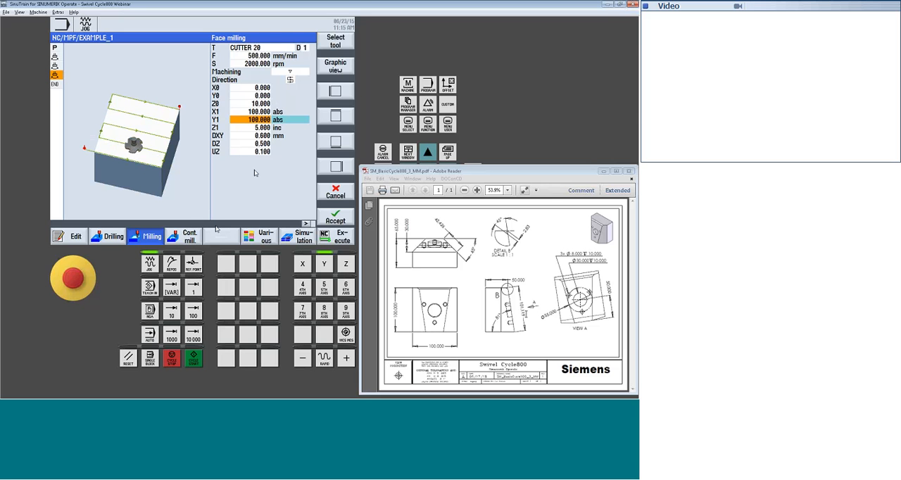
text(102)
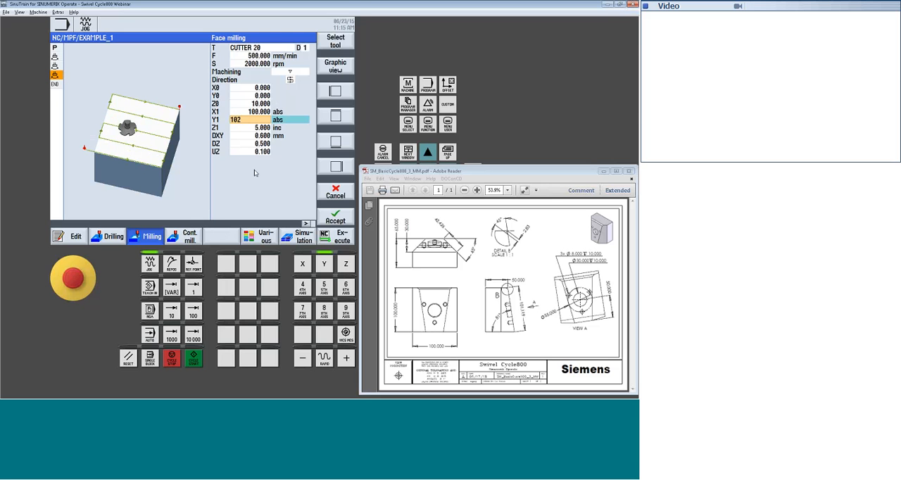
key(Return)
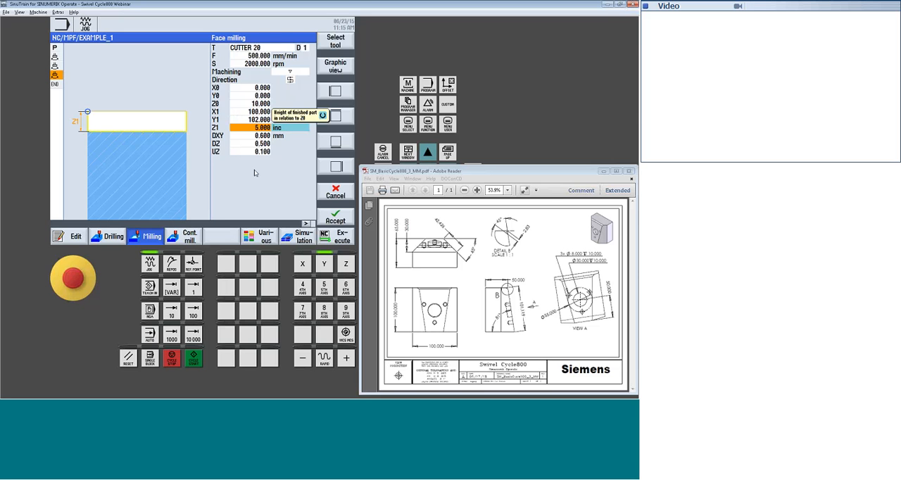
Set the face milling finished height Z1 to 0 absolute and the plane infeed DXY to 65 percent
key(space)
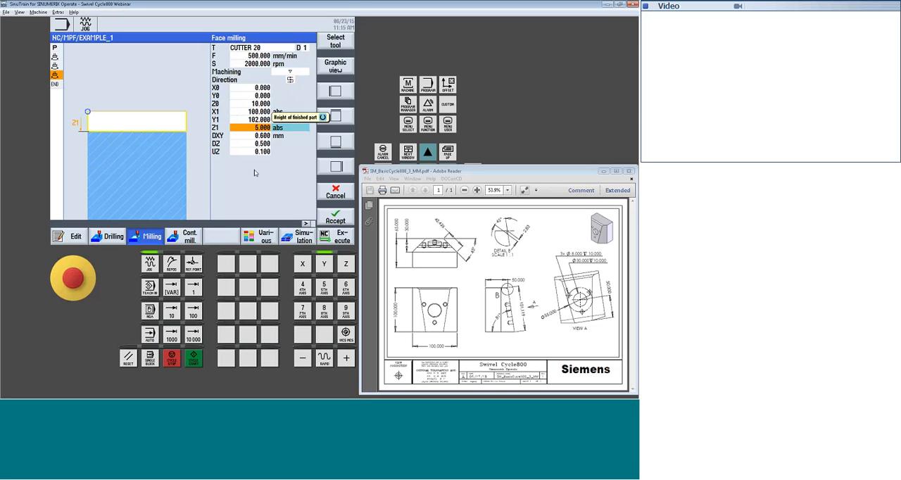
text(0)
key(Return)
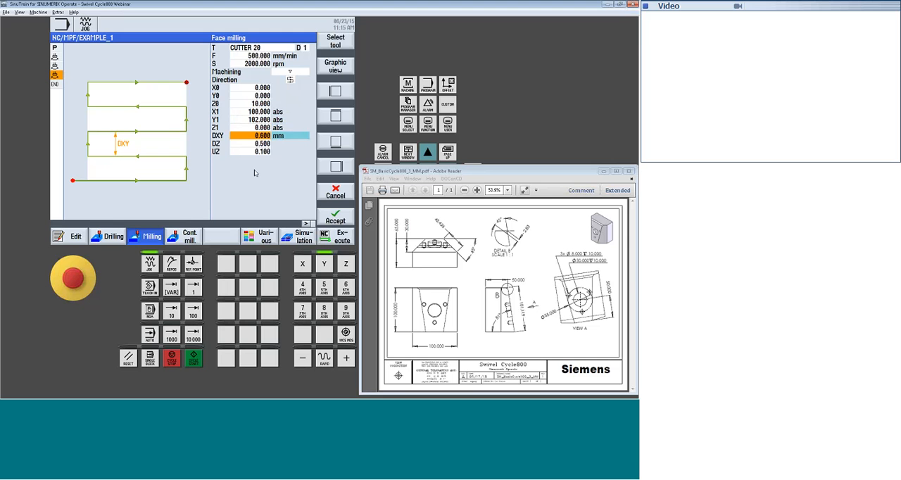
key(space)
text(65)
key(Return)
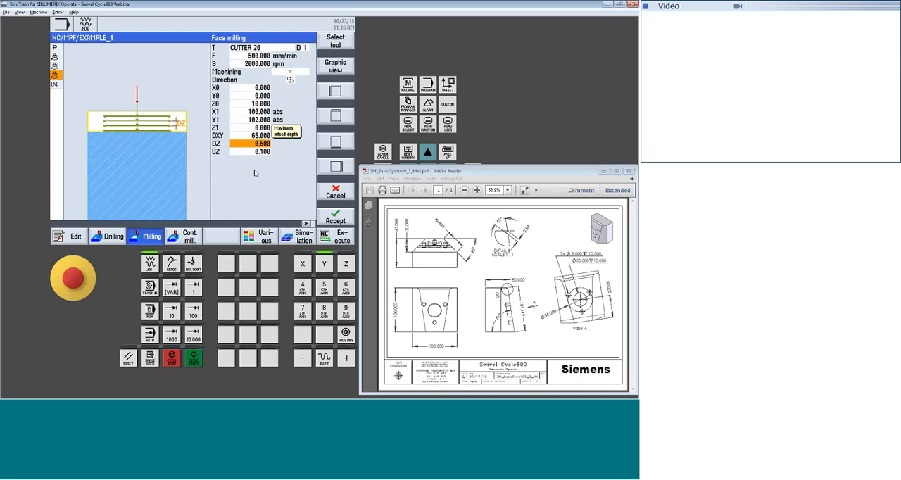
Set the face milling infeed depth DZ to 5 and the finishing allowance UZ to 0, and accept the cycle
text(5)
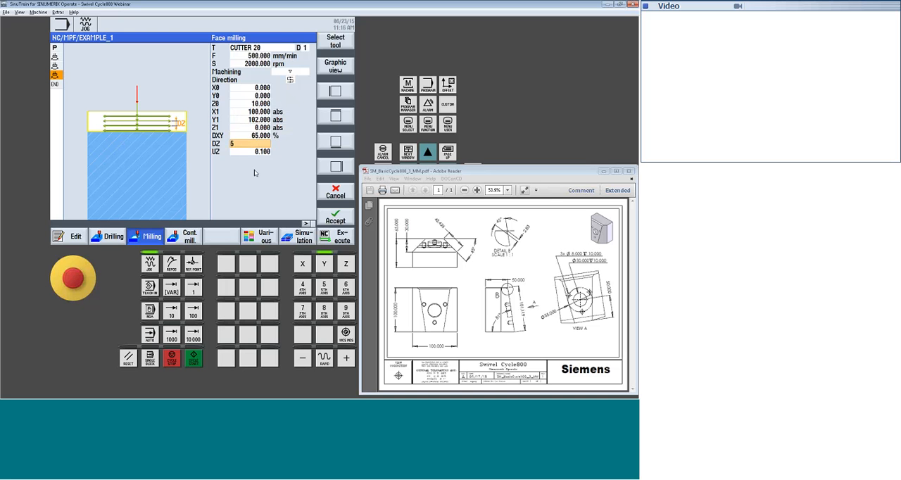
key(Return)
text(0)
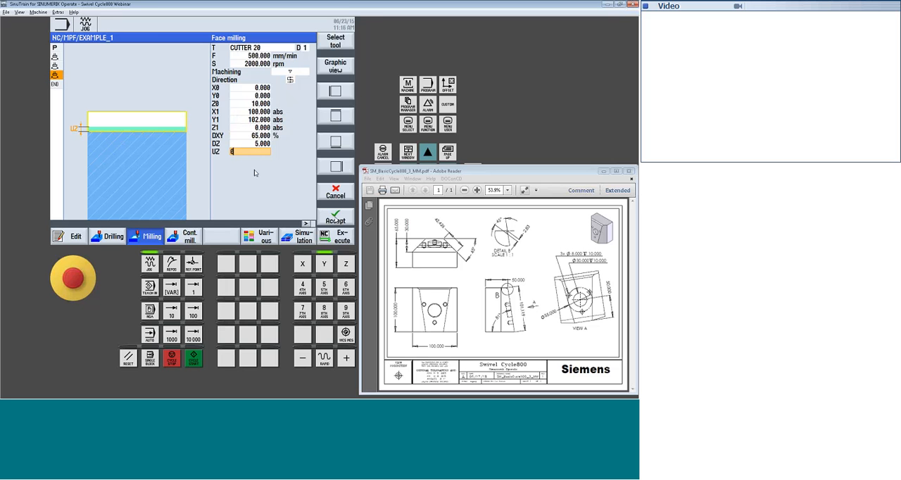
click(336, 219)
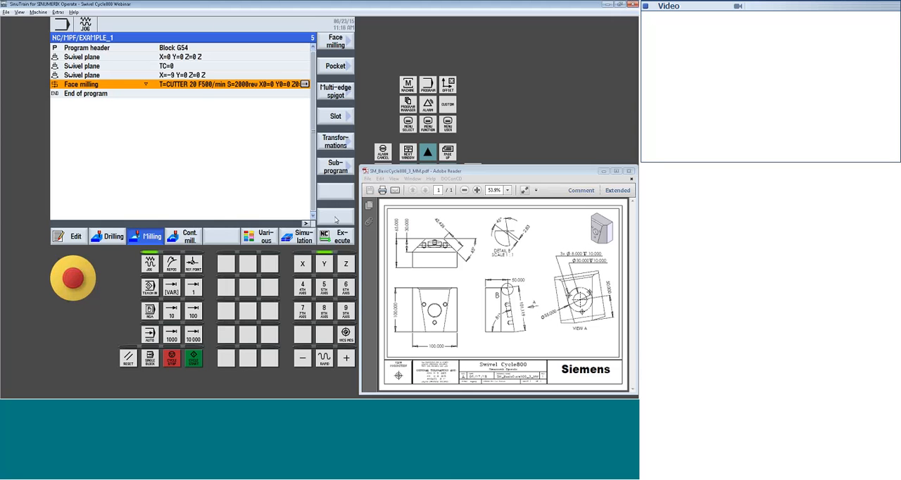
Add a swivel plane block after the face milling, reset to its initial settings with retract set to Z
click(259, 236)
click(336, 68)
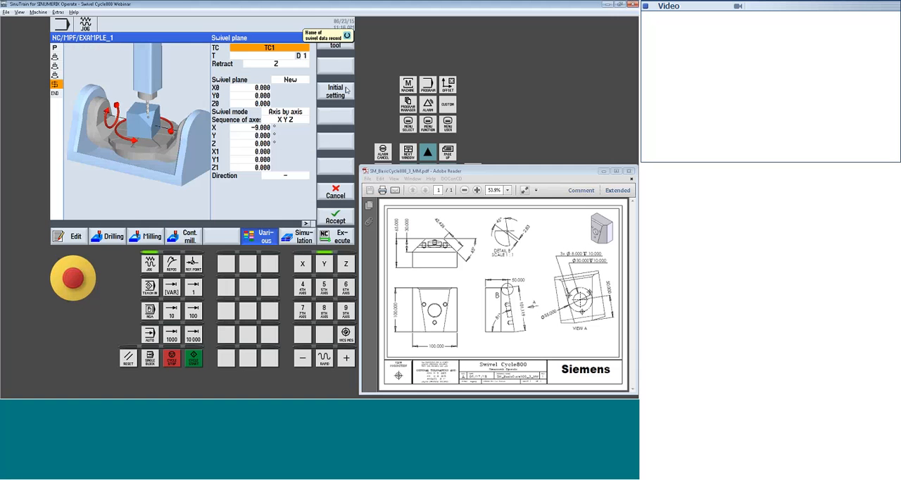
click(347, 89)
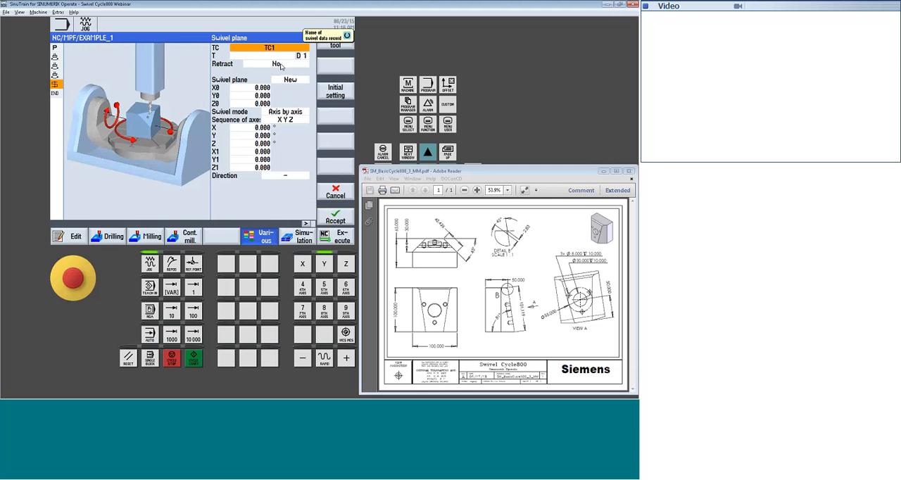
click(281, 64)
click(338, 216)
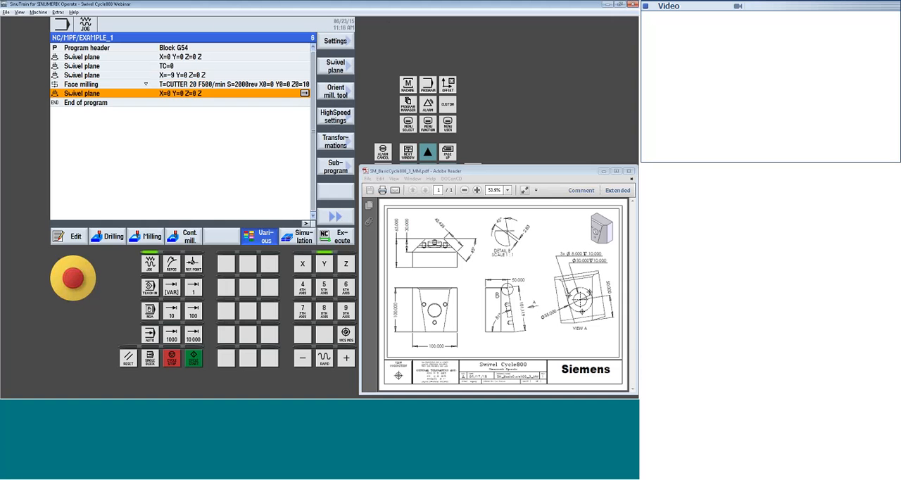
Add a closing swivel plane block with TC set to 0 and retract set to No
click(337, 66)
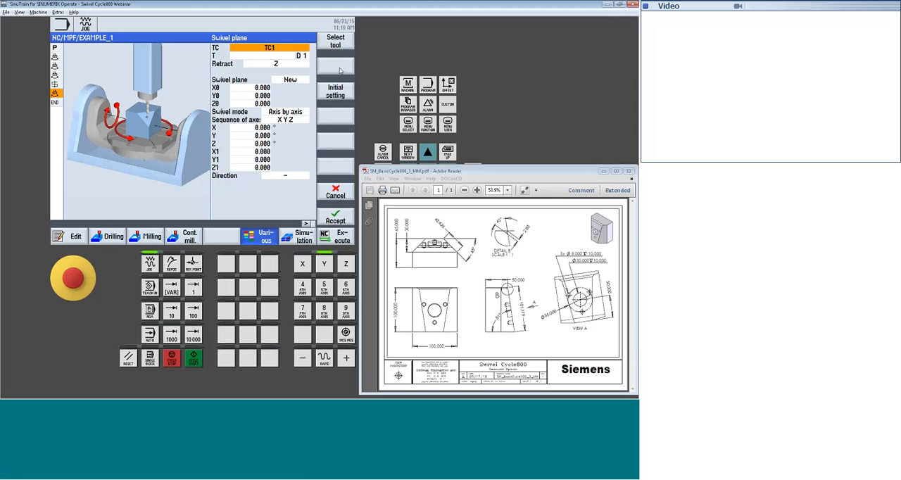
click(284, 63)
click(284, 55)
double_click(284, 49)
click(283, 64)
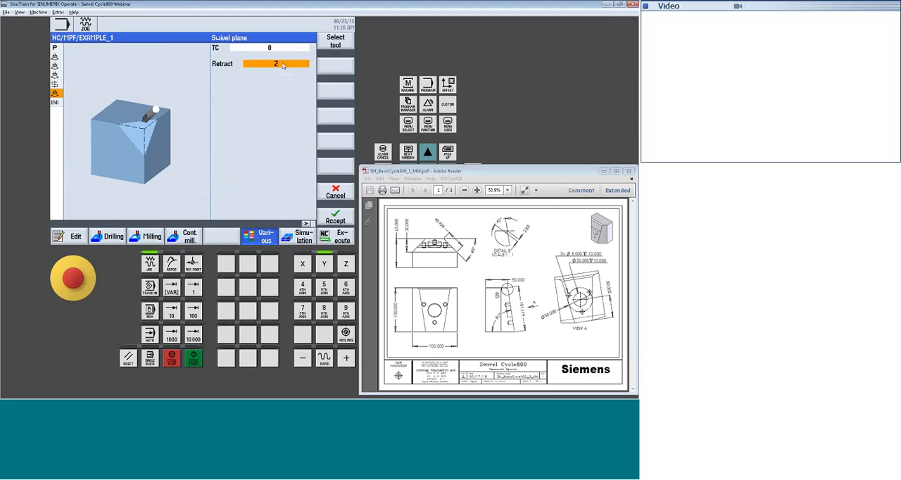
click(283, 65)
click(281, 74)
click(342, 214)
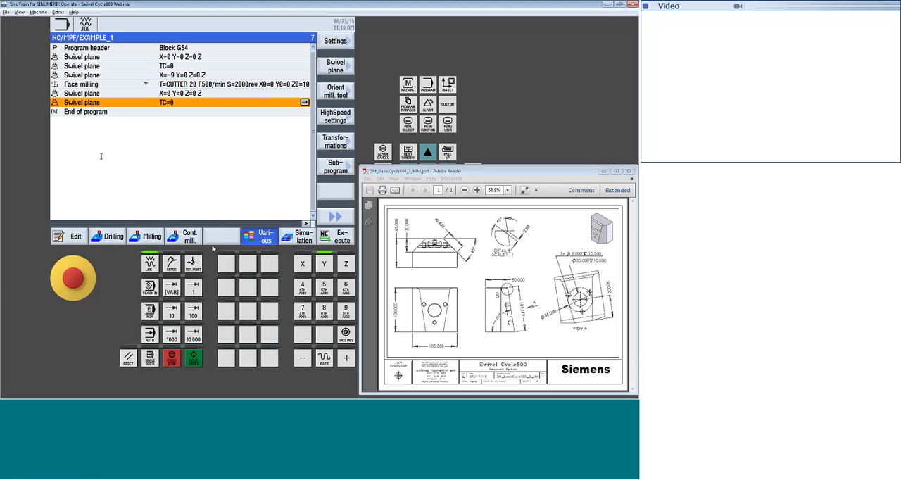
Simulate the program, examine the face-milled incline from another angle in 3D, and return to the program editor
click(304, 238)
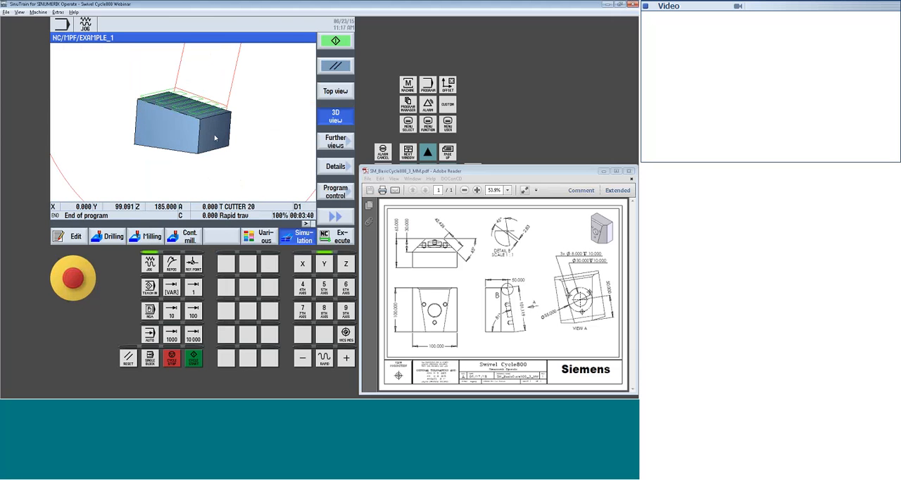
drag(215, 138, 241, 168)
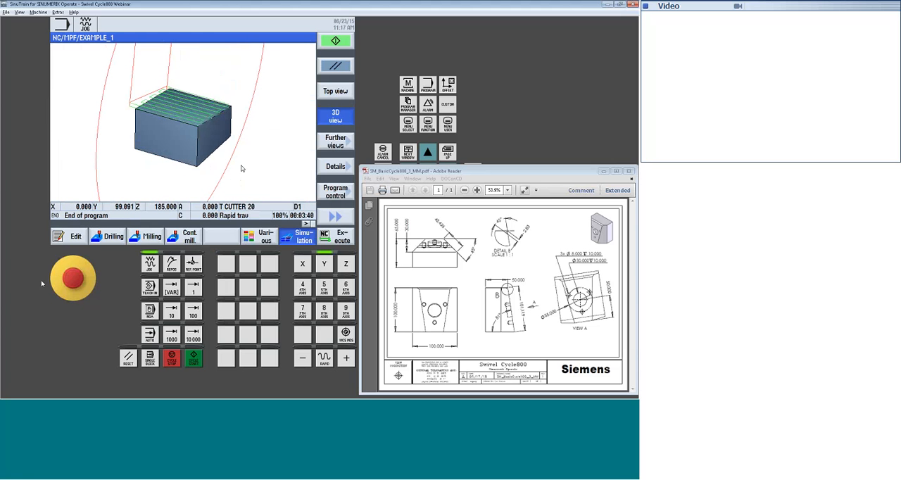
click(77, 237)
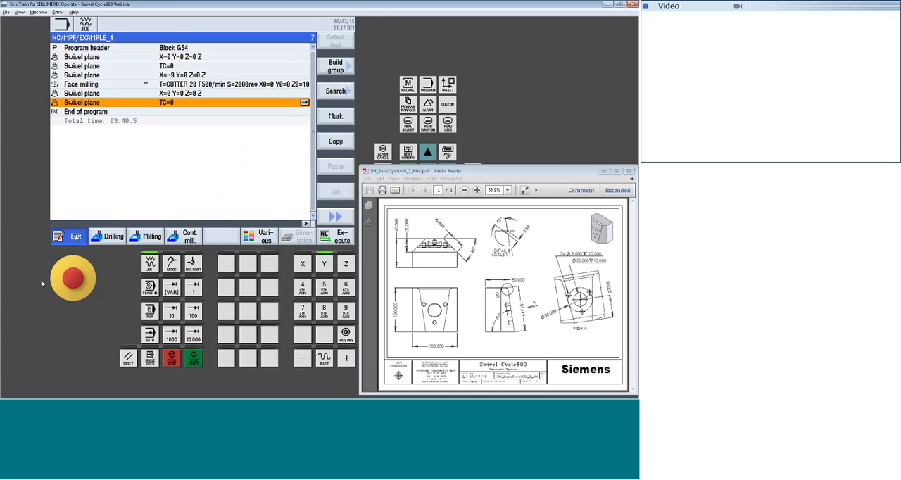
Insert a new swivel plane block directly after the face milling cycle, with TC1 and retract set to Z
key(Up)
key(Up)
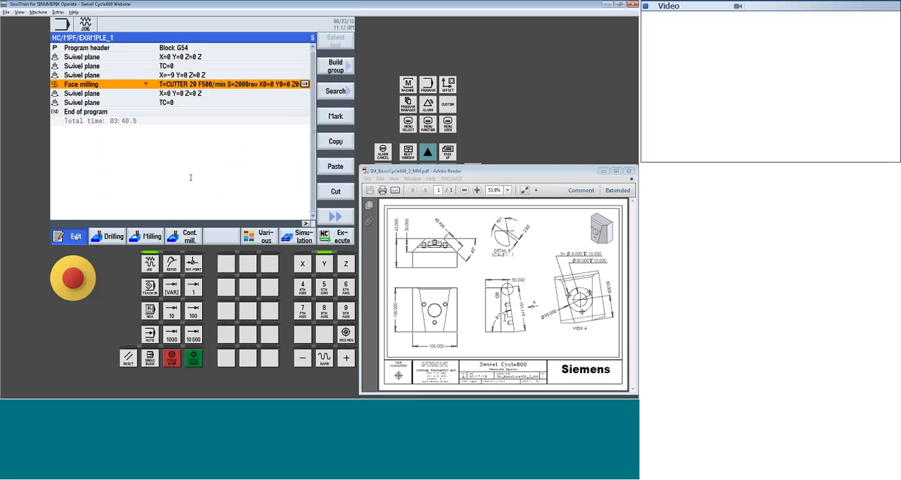
click(259, 237)
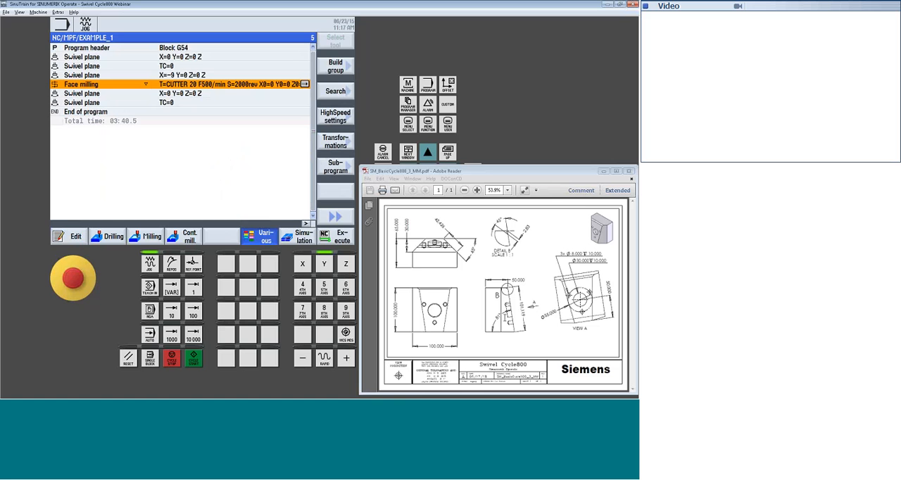
click(335, 69)
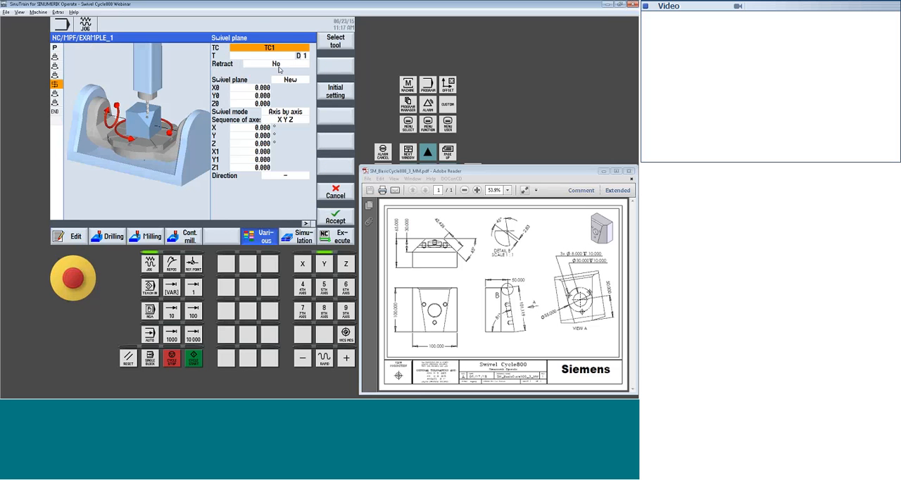
click(278, 64)
click(284, 82)
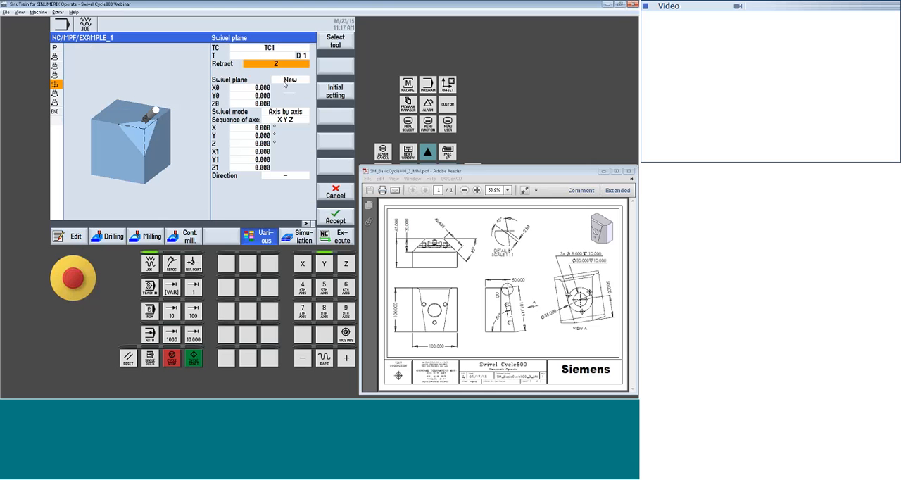
Set the swivel plane reference point Z0 to -30, keeping X0 and Y0 at 0
click(259, 88)
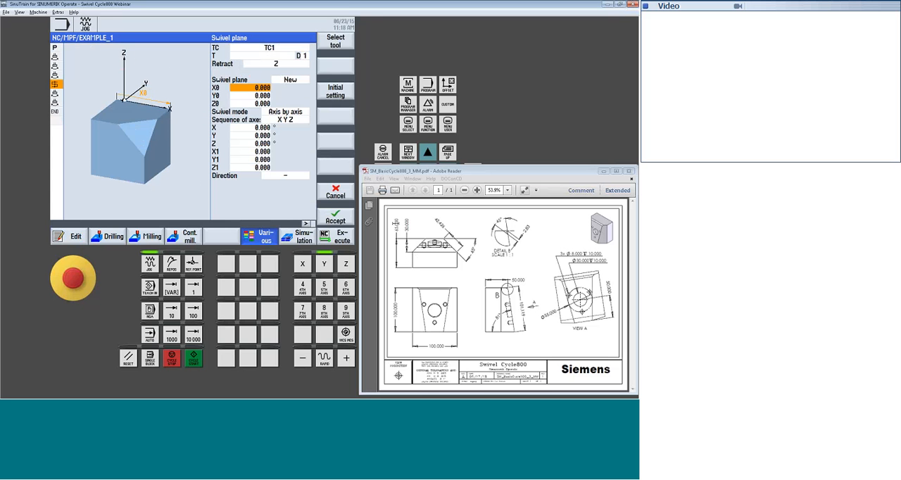
key(Down)
key(Down)
text(-30)
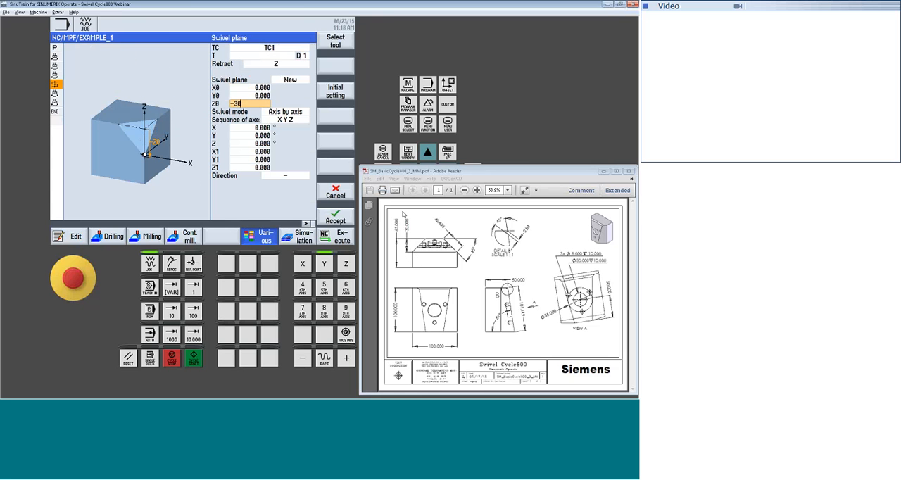
key(Down)
key(Down)
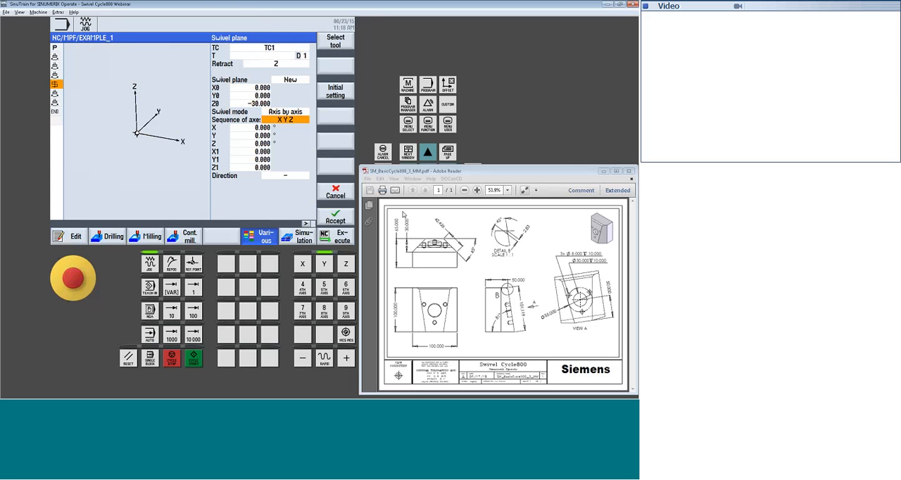
Change the swivel plane's sequence of axes to Y X Z
key(Insert)
key(Down)
key(Down)
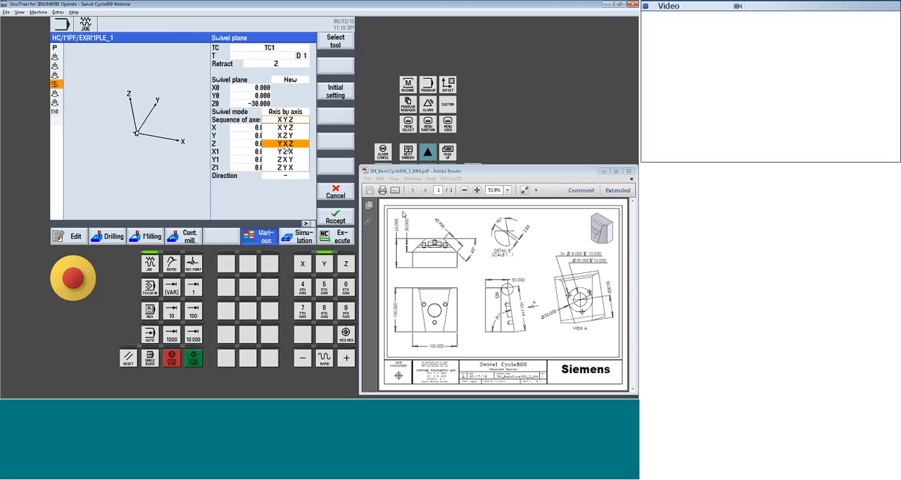
key(Return)
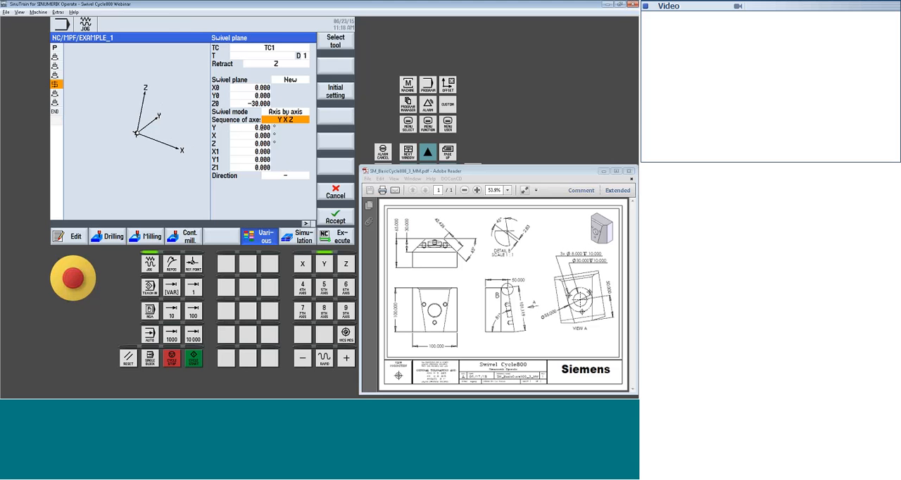
Set the Y rotation to -45 degrees, leave the other rotations and offsets at 0, and accept the swivel plane block
key(Down)
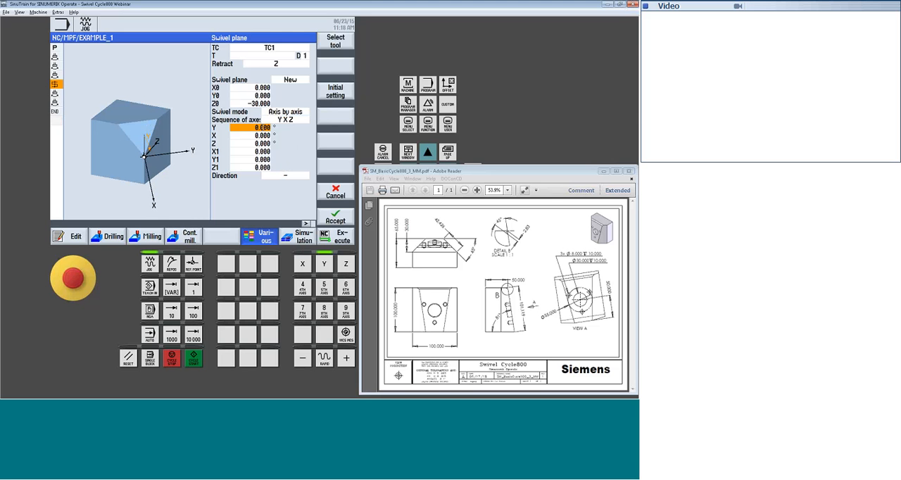
text(-)
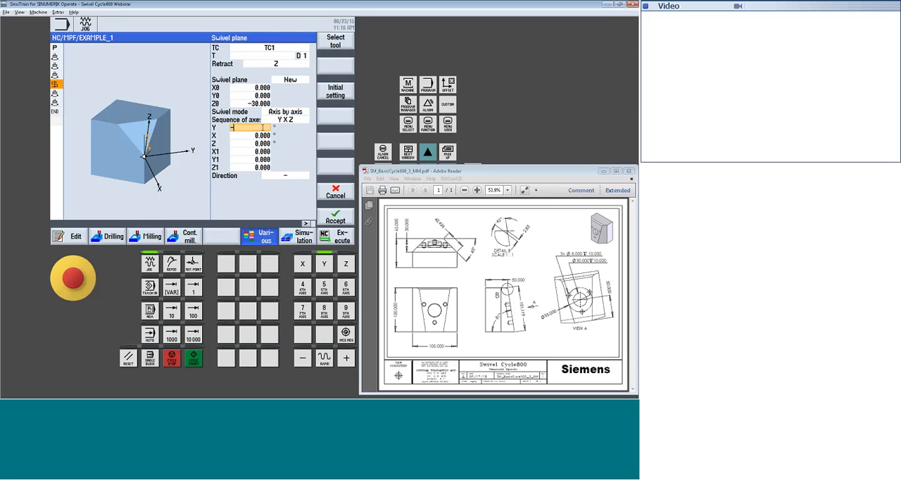
text(45)
key(Return)
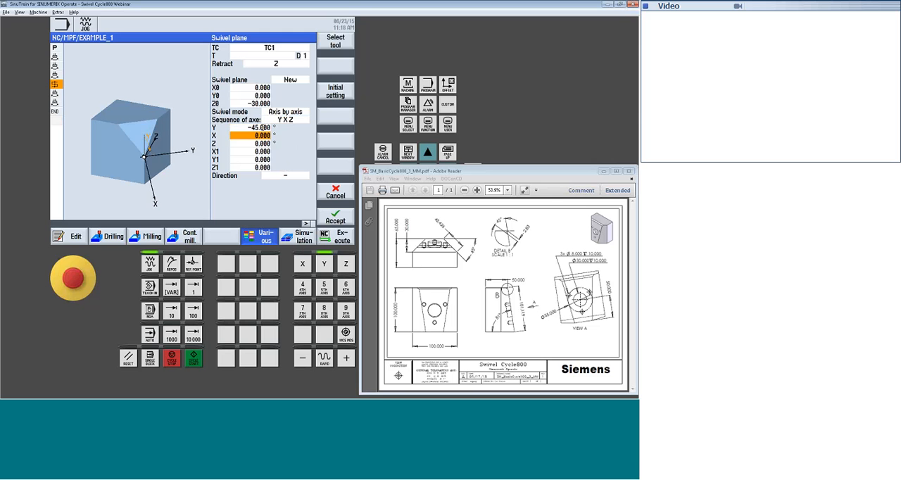
key(Down)
key(Down)
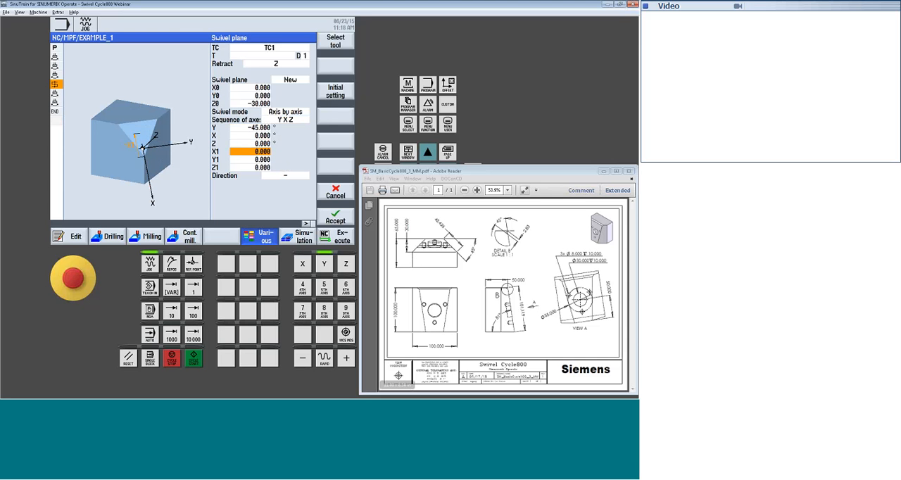
click(335, 218)
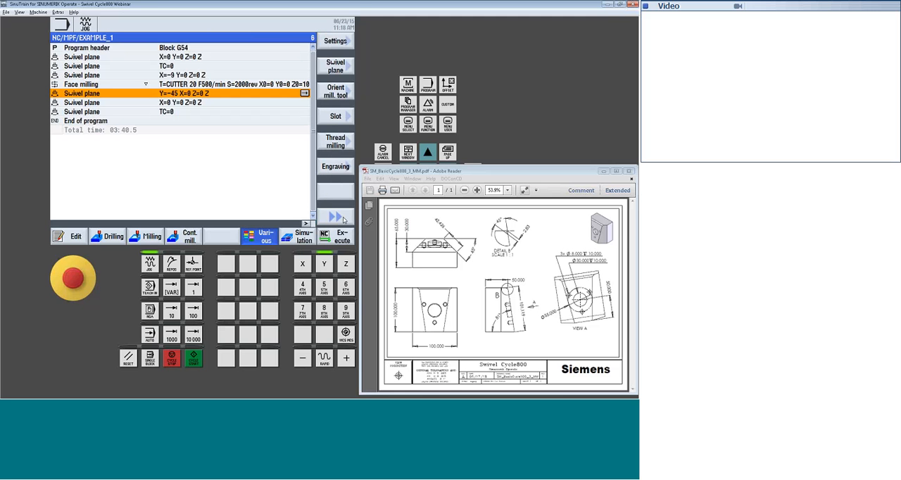
Start a face milling cycle after the -45 degree swivel plane with an empty tool name, Z0 set to 10 and X1 set to 43 absolute
click(335, 42)
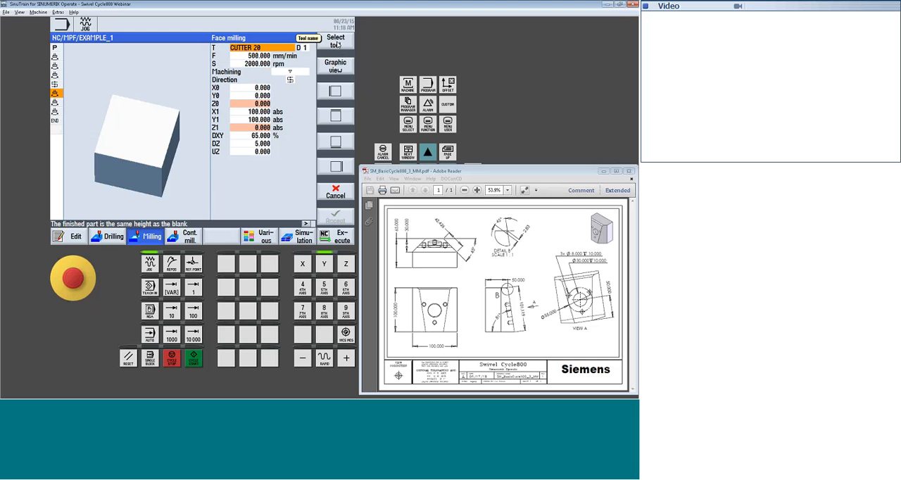
key(Down)
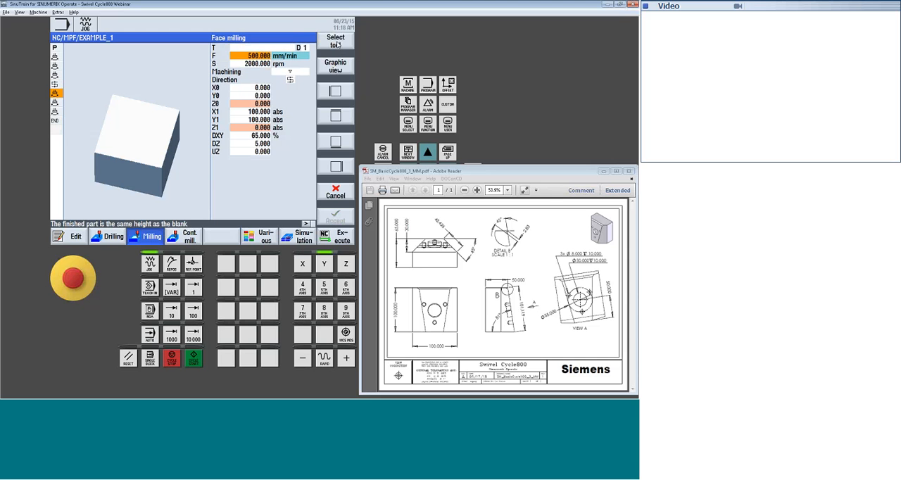
key(Down)
key(Down)
key(Down)
key(Down)
key(Down)
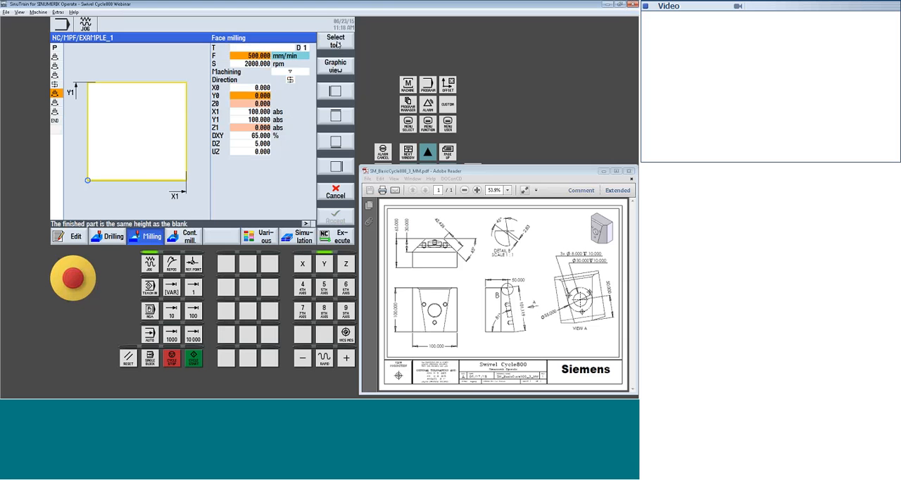
key(Down)
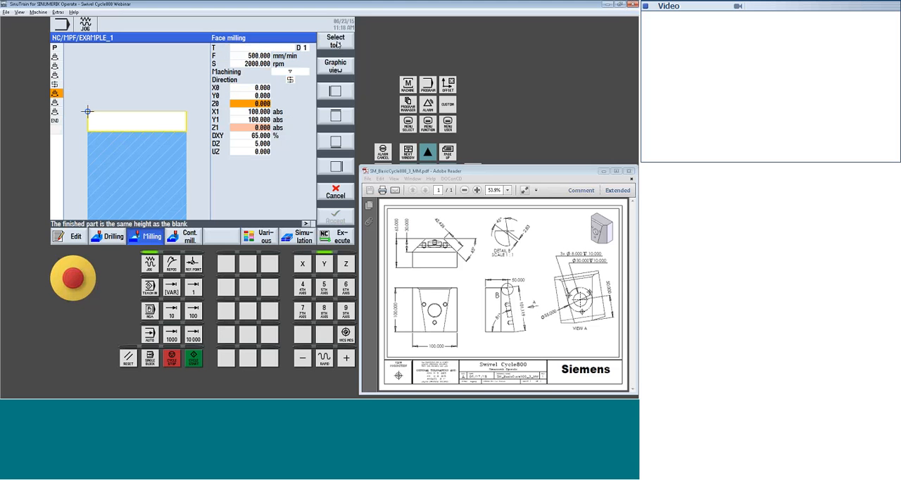
text(10)
key(Down)
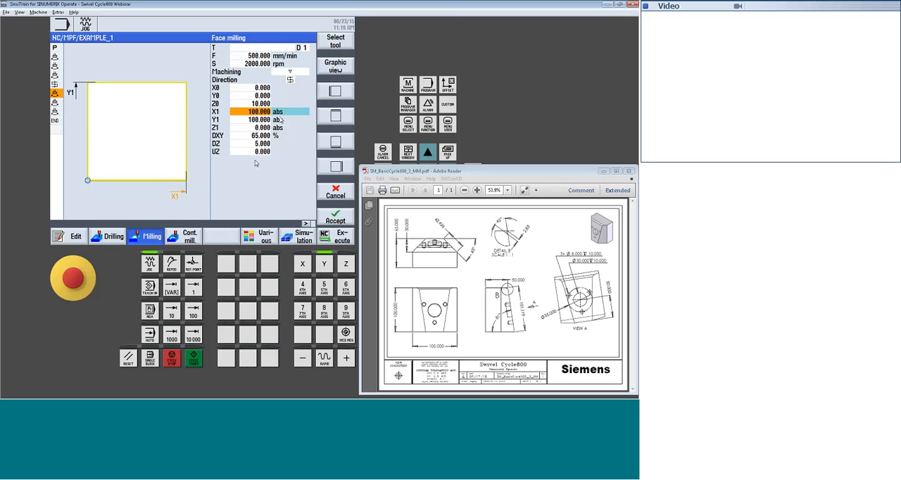
text(43)
key(Return)
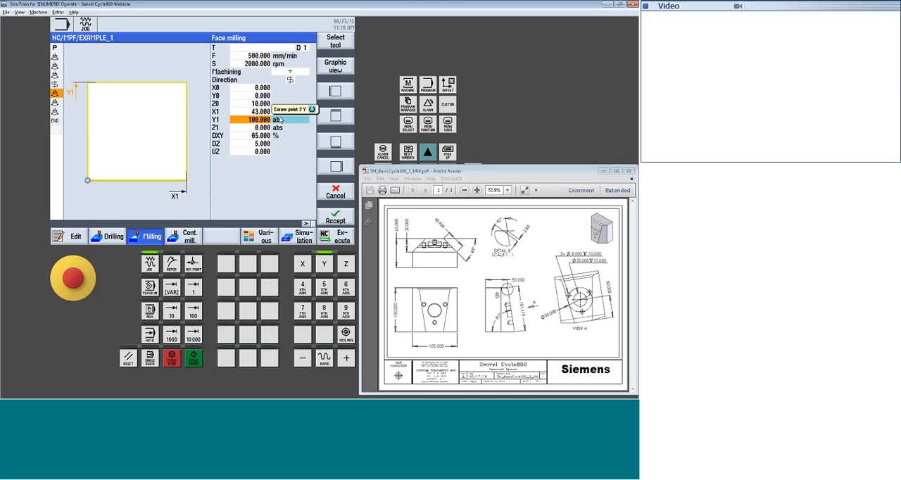
Keep Y1 at 100 absolute, Z1 at 0 and DXY at 65 % in the face milling cycle, and accept the block
key(Return)
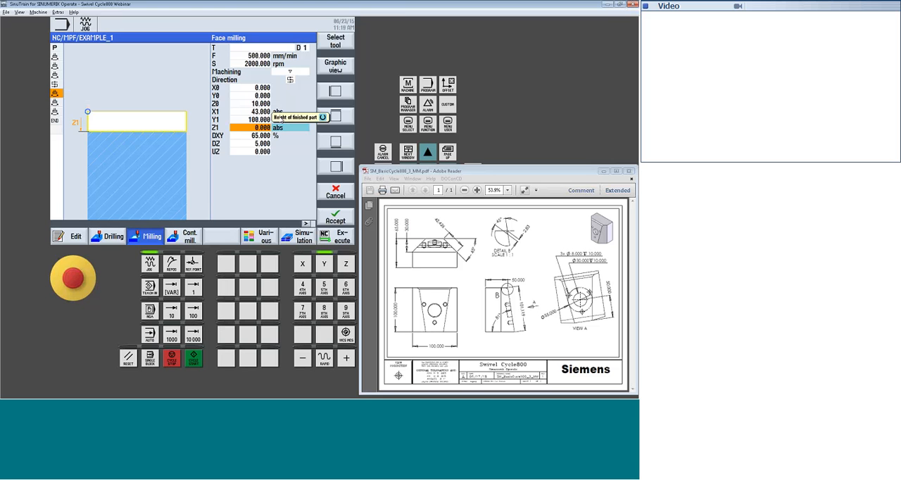
key(Return)
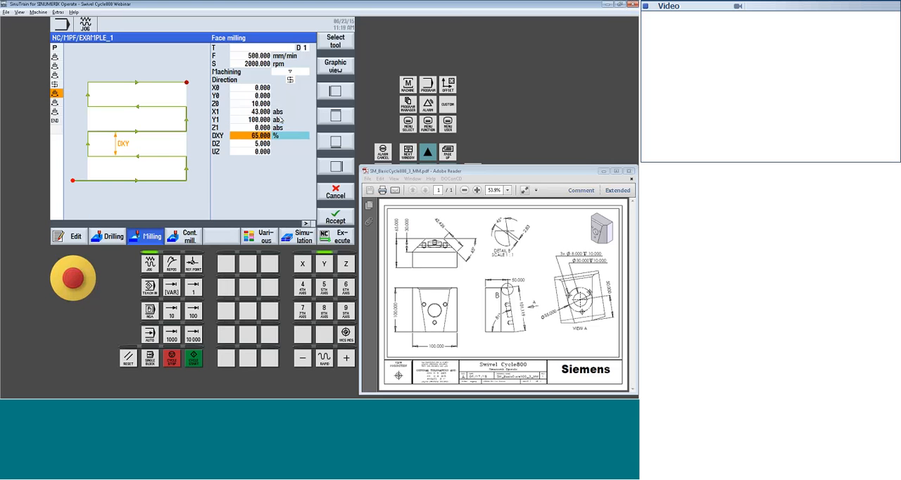
key(Return)
click(336, 217)
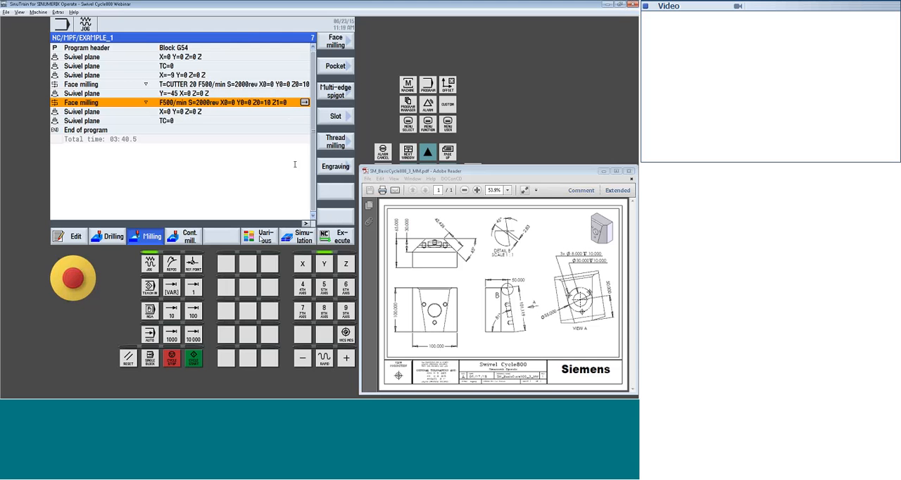
Copy the -45 degree swivel plane block and paste it after the second face milling block
click(227, 95)
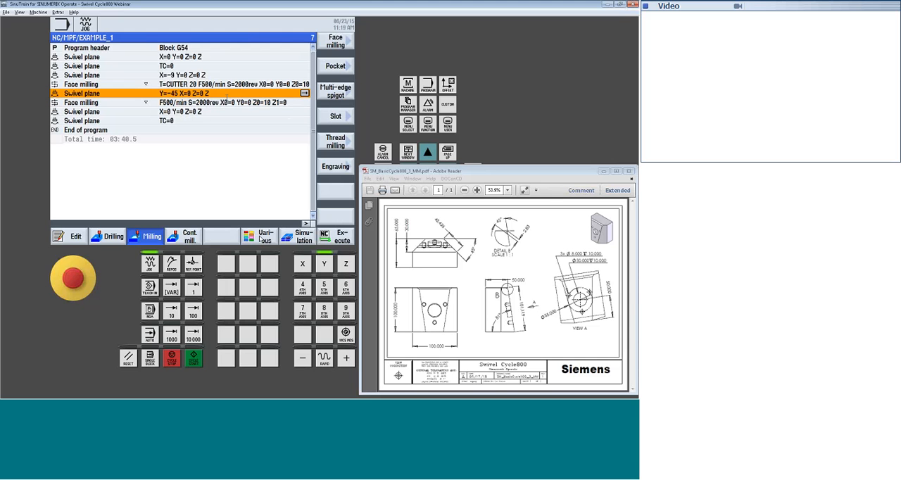
click(71, 237)
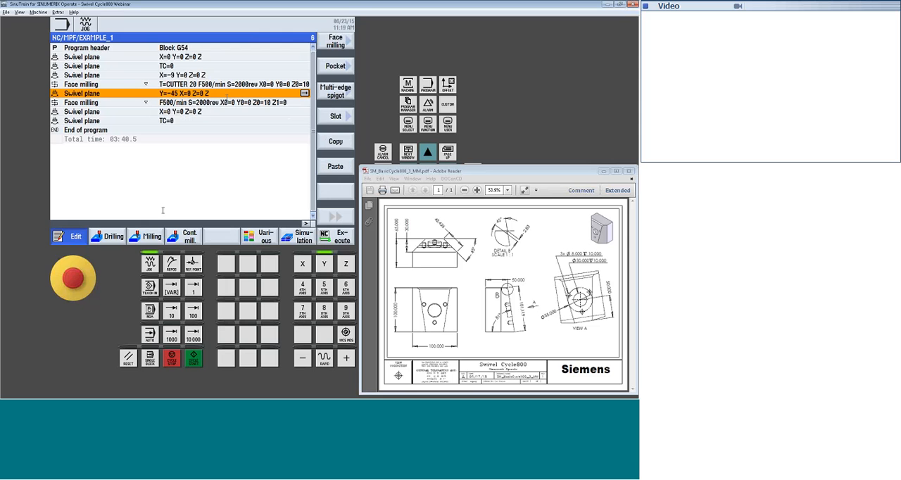
key(ctrl+c)
key(Down)
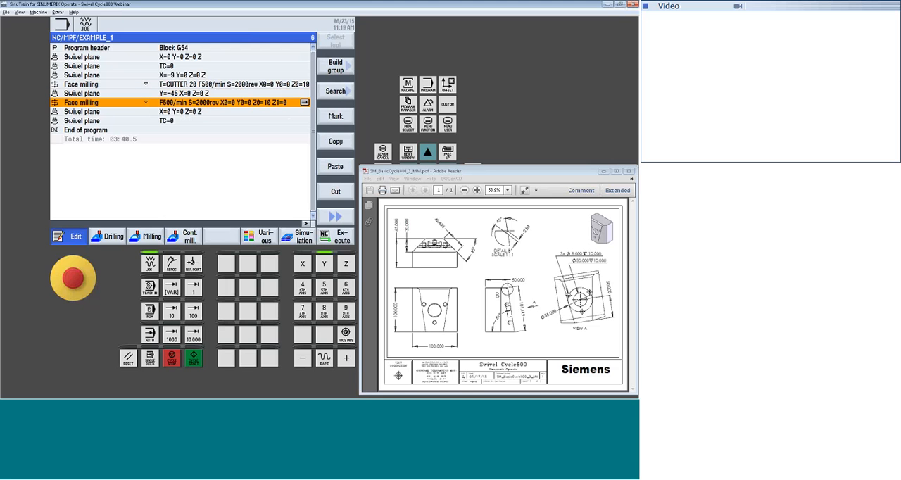
key(ctrl+v)
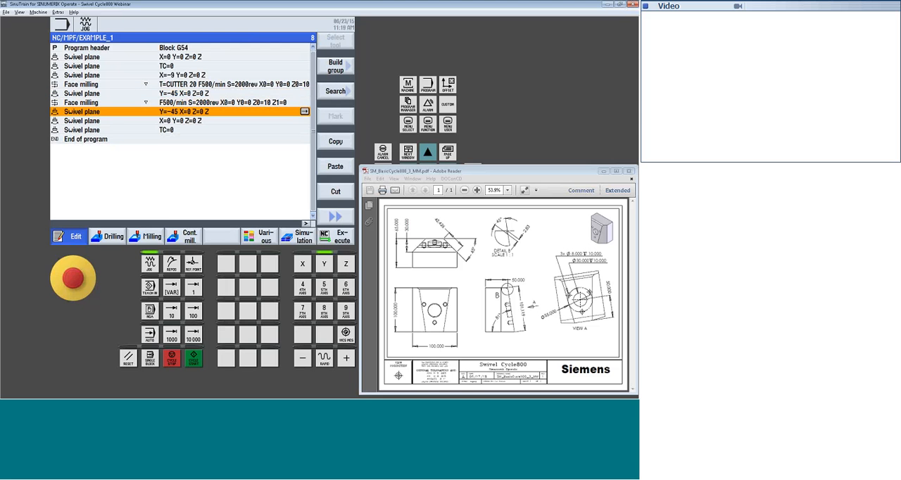
Set the pasted swivel plane's X0 to 100 and its Y rotation to 45 degrees, and accept the block
key(Right)
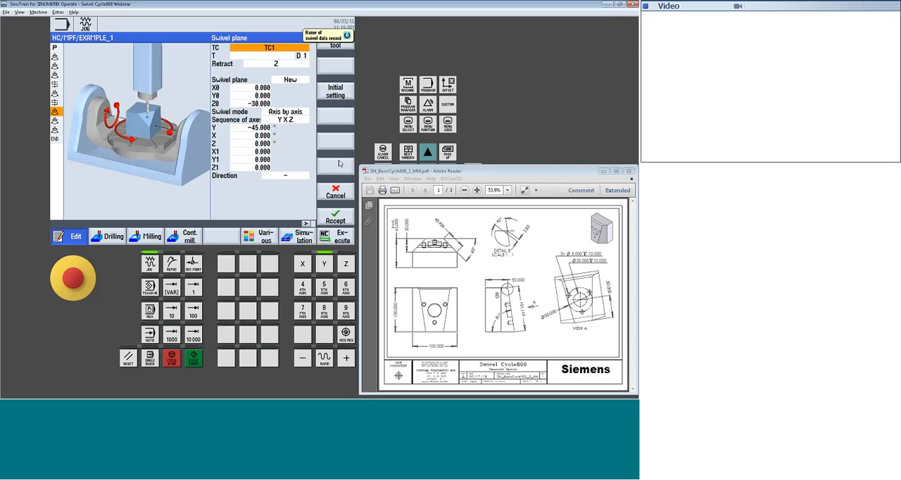
click(256, 87)
text(100)
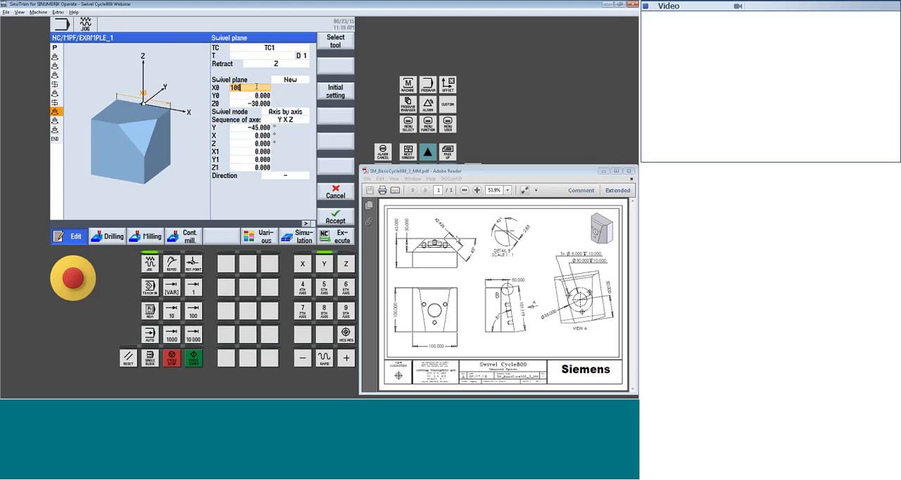
key(Return)
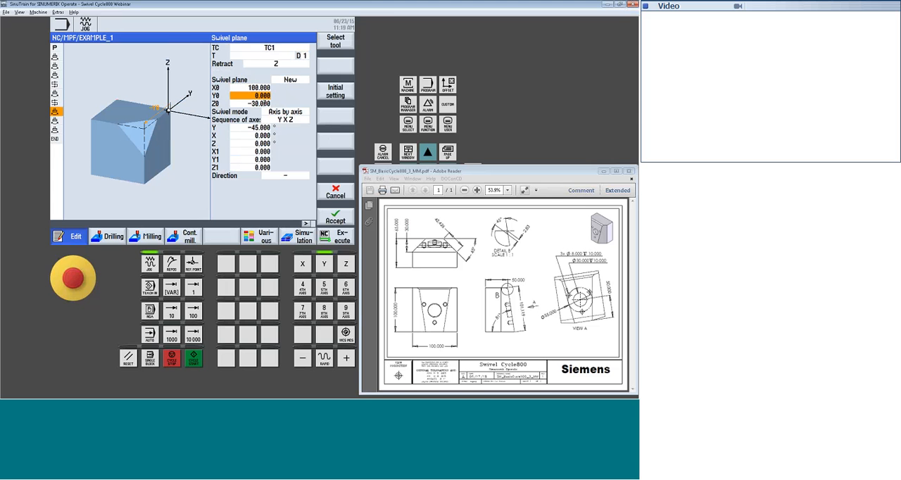
click(265, 103)
click(266, 128)
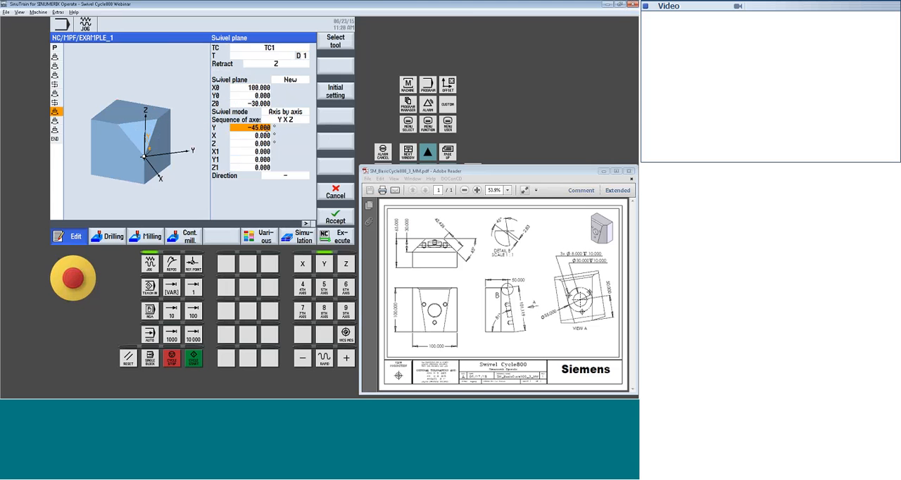
text(45)
key(Return)
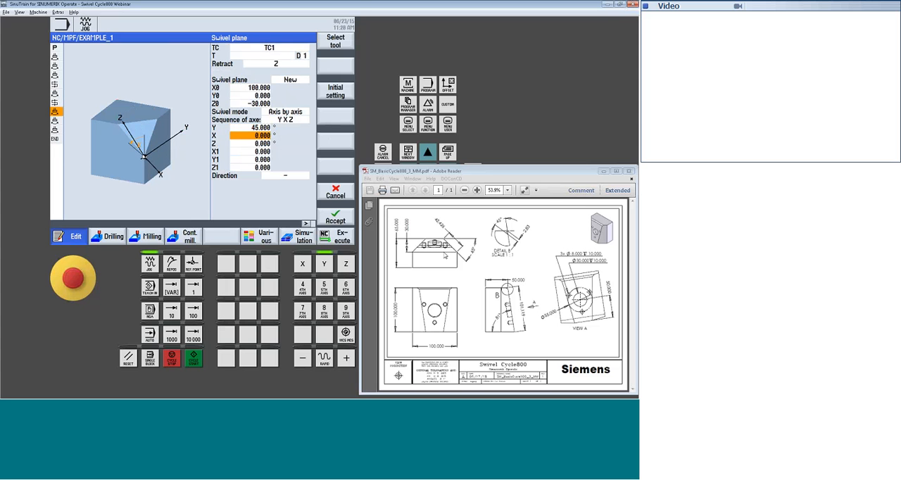
click(337, 218)
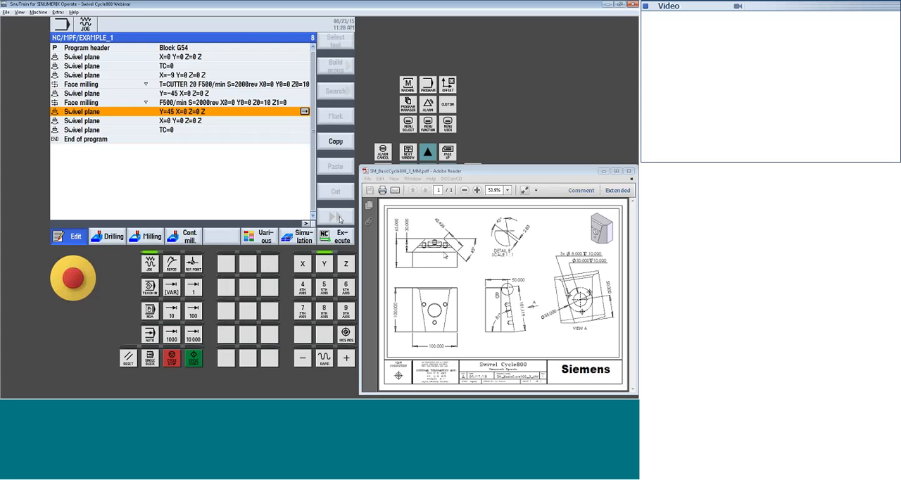
Copy the second face milling block and paste it after the 45 degree swivel plane
key(Up)
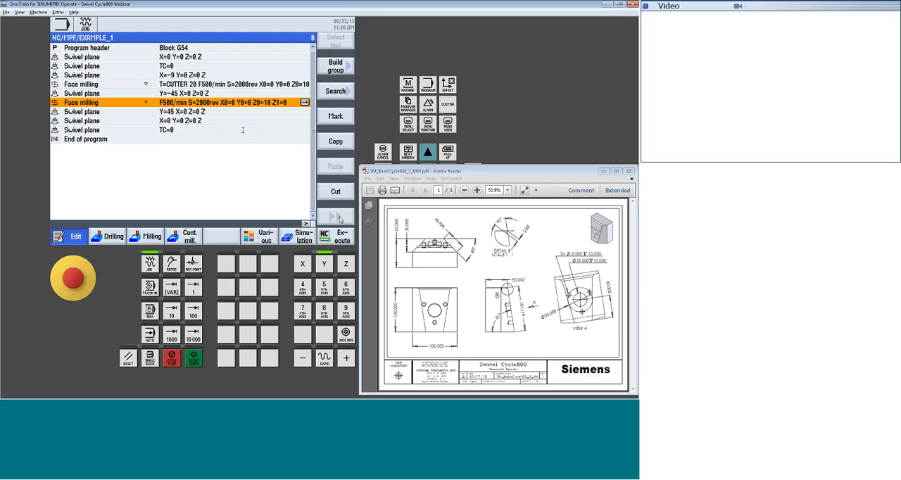
click(338, 141)
key(Down)
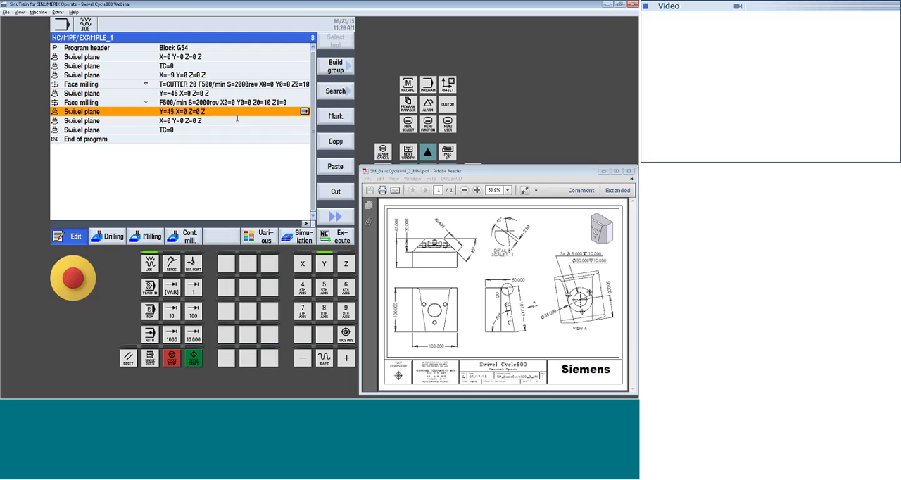
click(336, 166)
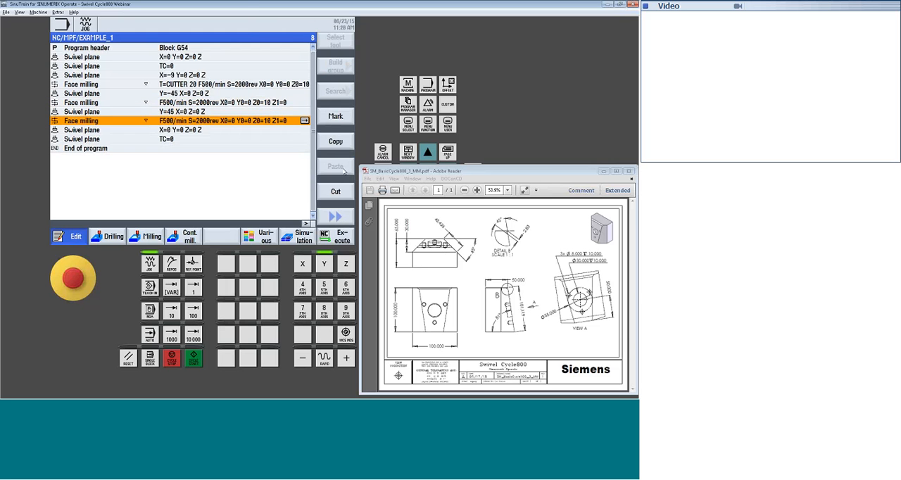
Set X1 to -43 absolute in the pasted face milling cycle and accept the block
key(Right)
key(Down)
key(Down)
key(Down)
key(Down)
key(Down)
key(Down)
key(Down)
key(Down)
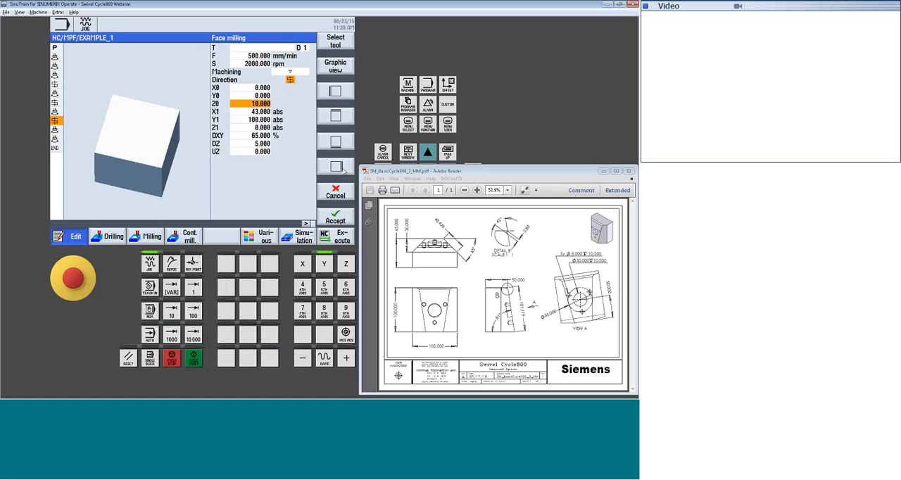
text(-43)
key(Return)
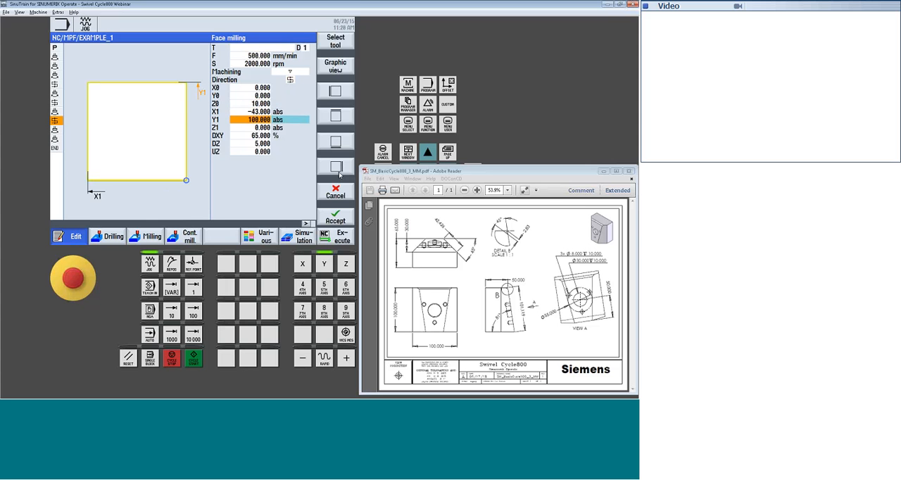
click(335, 215)
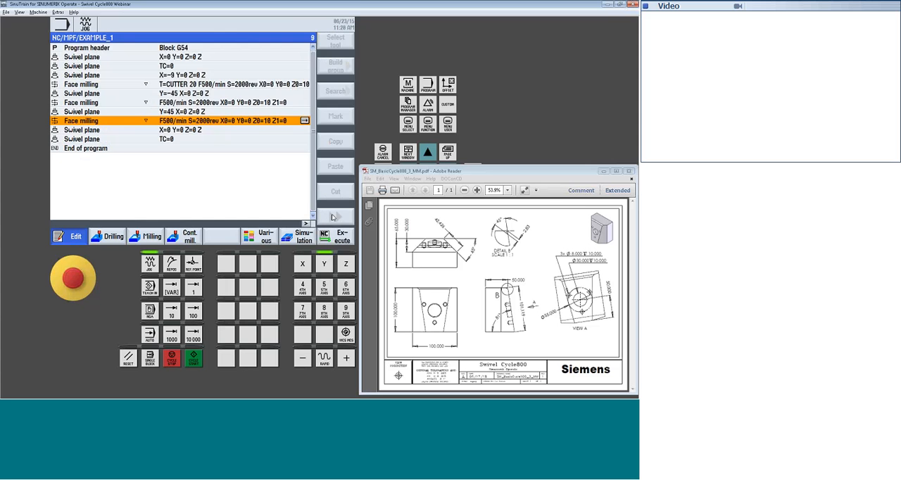
Simulate the program in the 3D view with the tool path display turned off, and return to the program editor
click(296, 237)
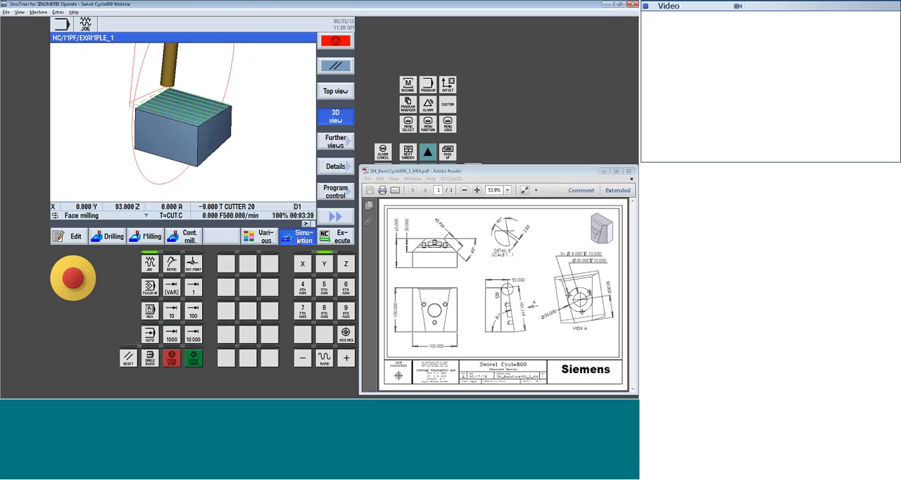
click(336, 217)
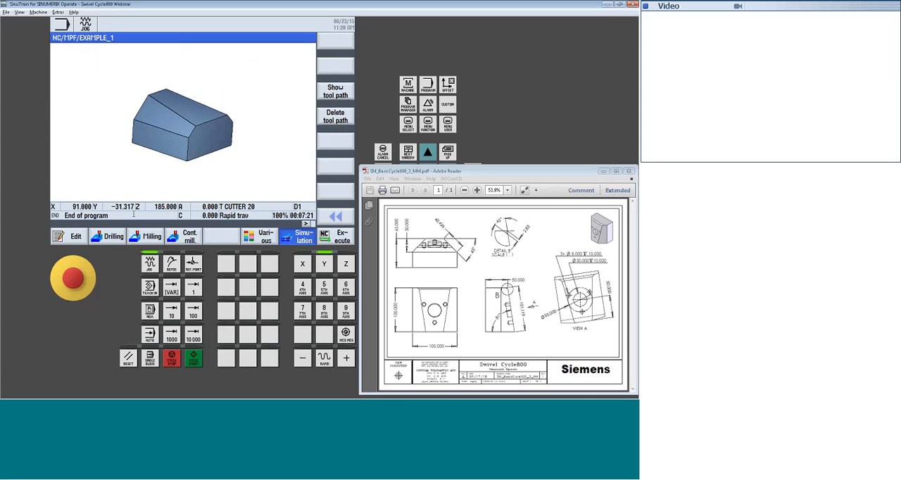
click(75, 240)
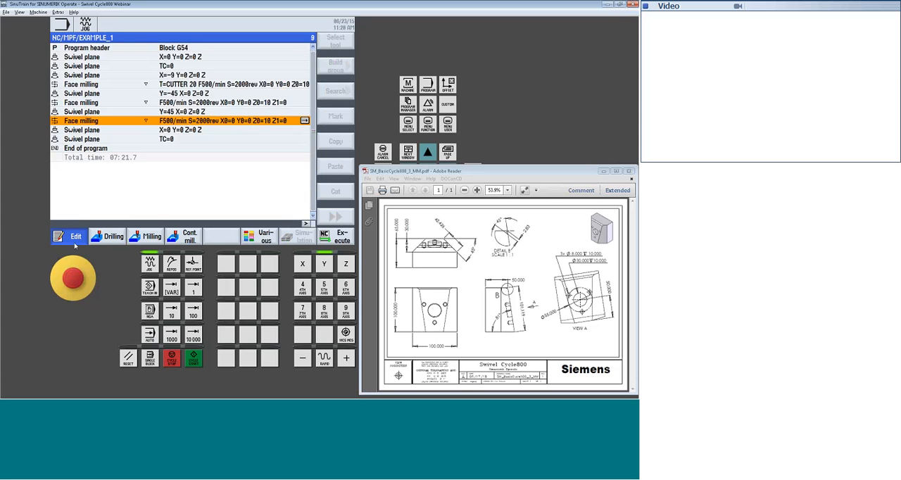
Try a Y rotation of -45 degrees in the swivel plane with X0 at 100, and simulate the program
key(Up)
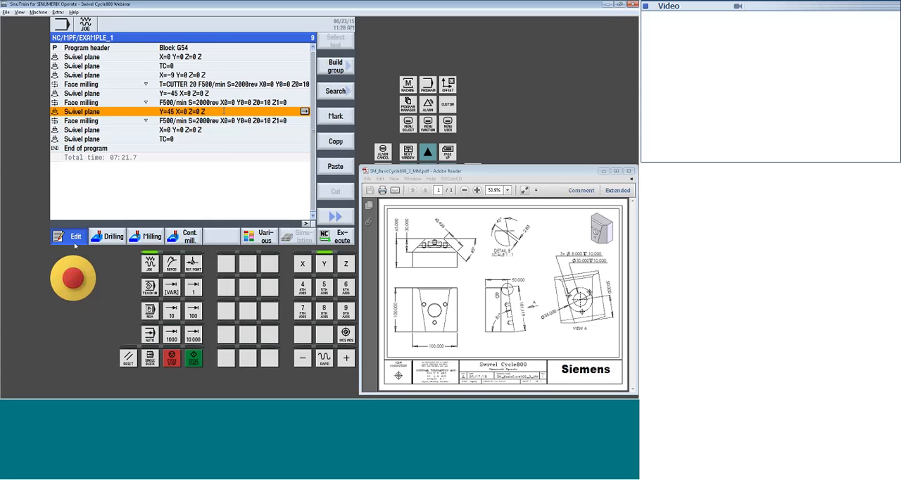
key(Right)
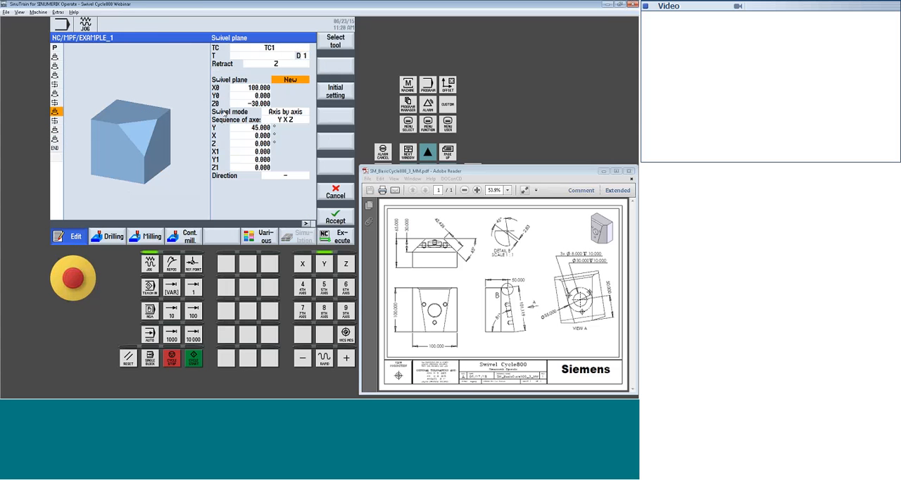
key(Down)
key(Down)
key(Down)
key(Down)
key(Down)
key(Down)
text(-)
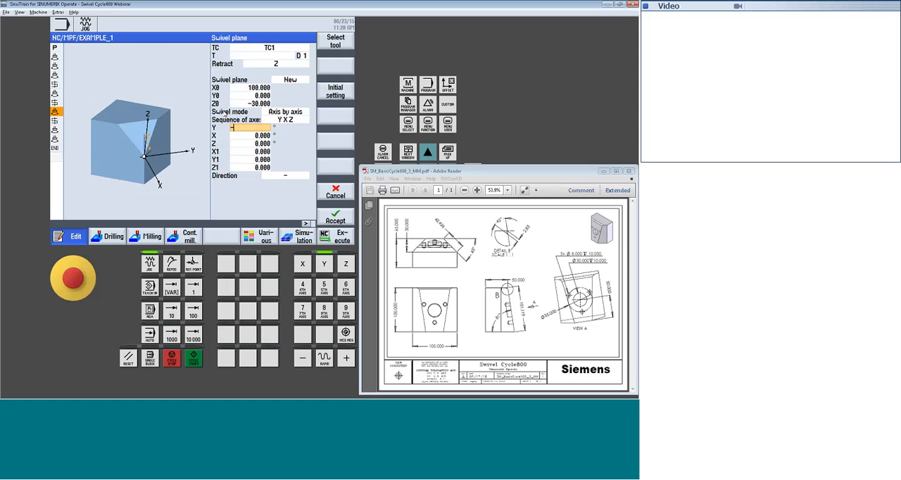
text(458)
key(Up)
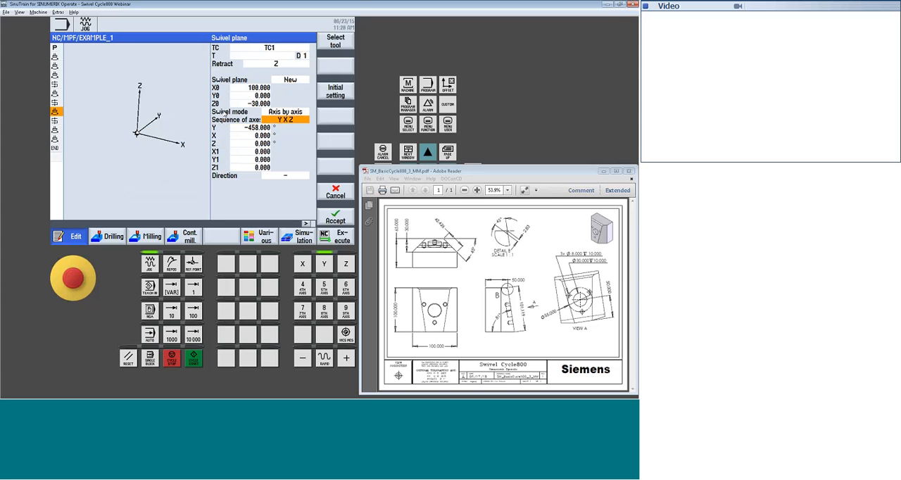
key(Down)
text(-45)
key(Return)
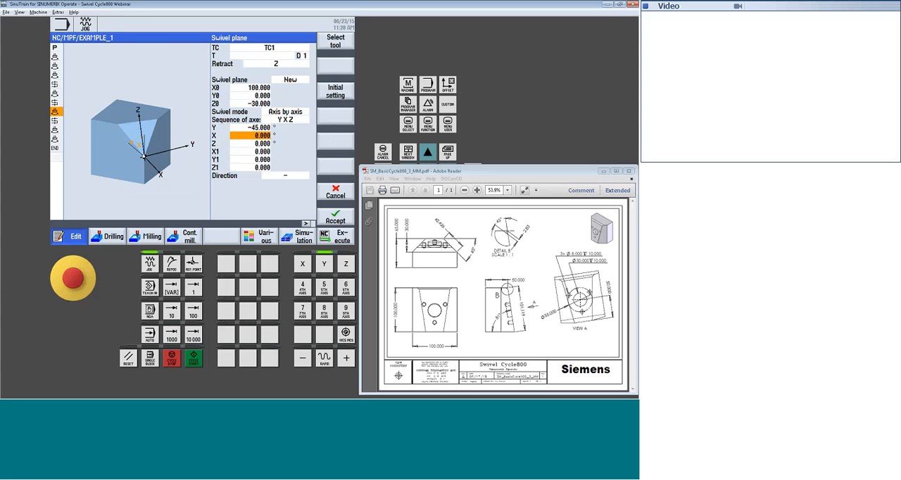
click(336, 217)
click(303, 236)
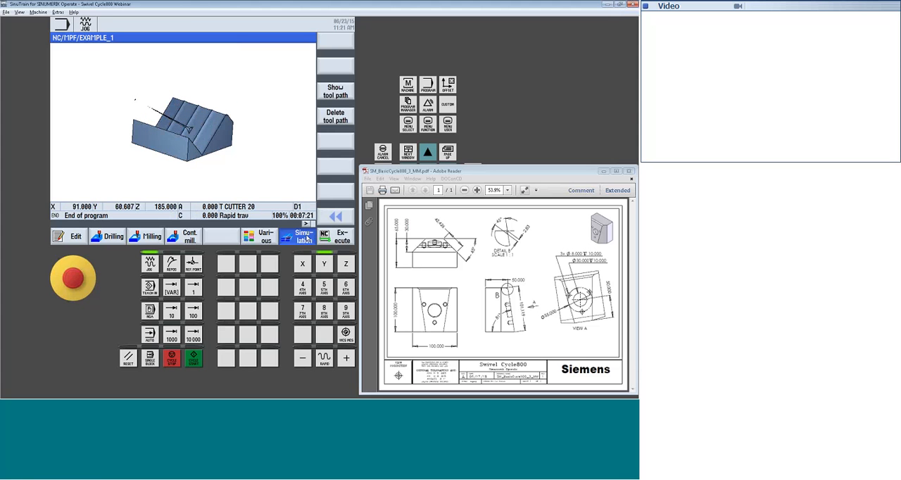
Set the Y rotation back to 45 degrees in the swivel plane with X0 at 100, and accept the block
click(75, 236)
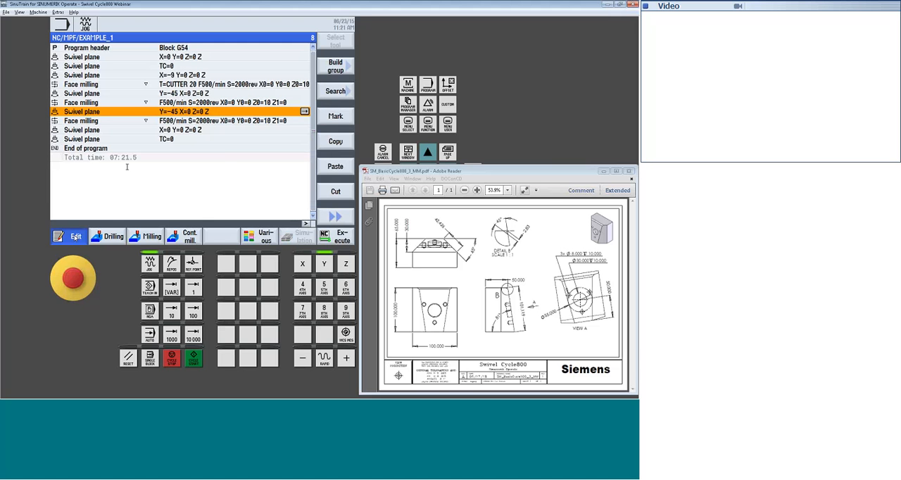
key(Right)
key(Down)
key(Down)
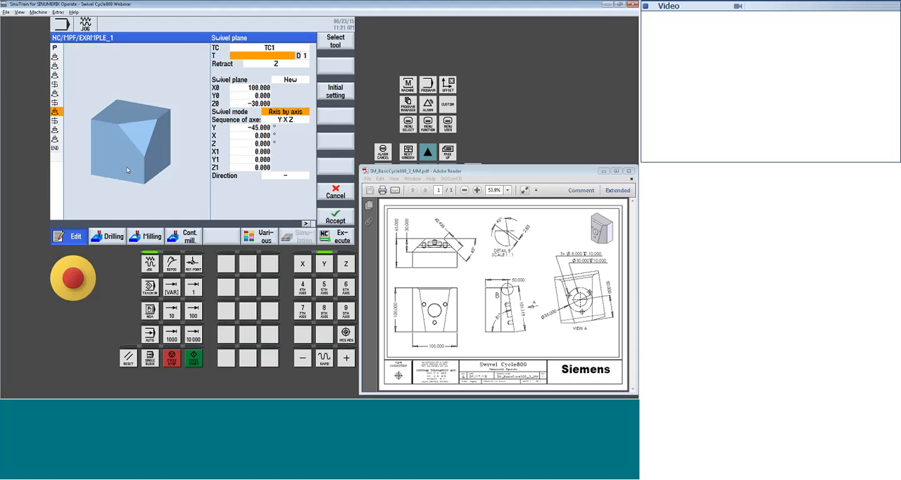
key(Down)
key(Down)
text(45)
key(Return)
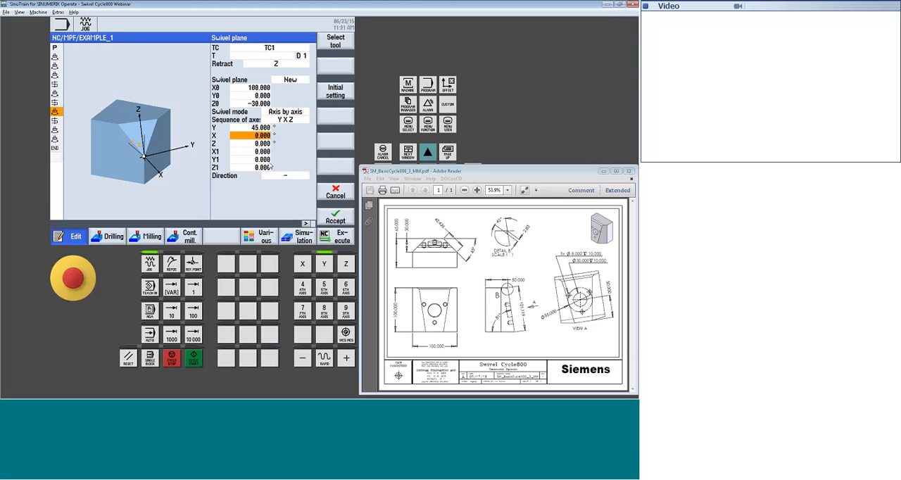
key(Left)
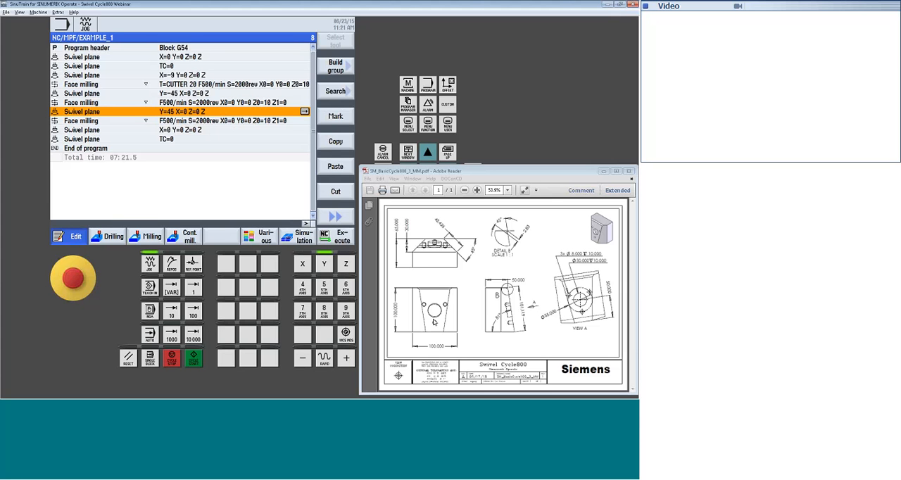
Copy the swivel plane block with the -9 degree X rotation and paste it after the last face milling block
key(Down)
key(Down)
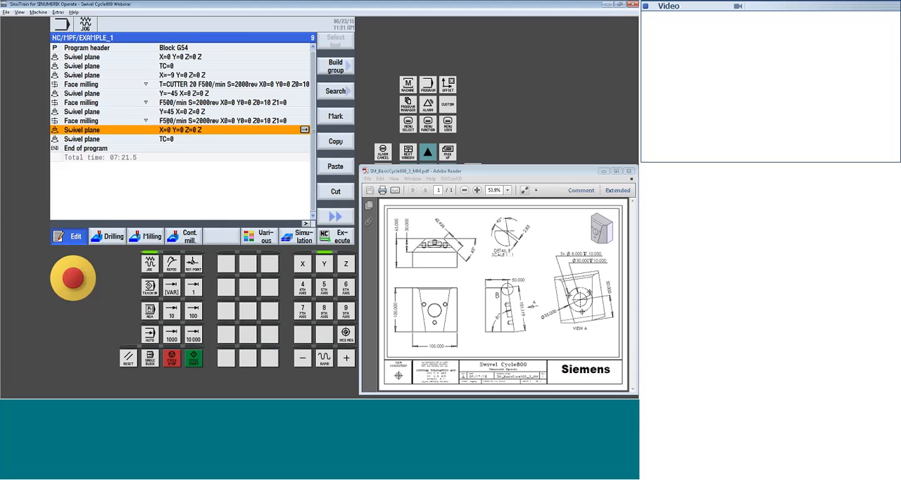
key(Up)
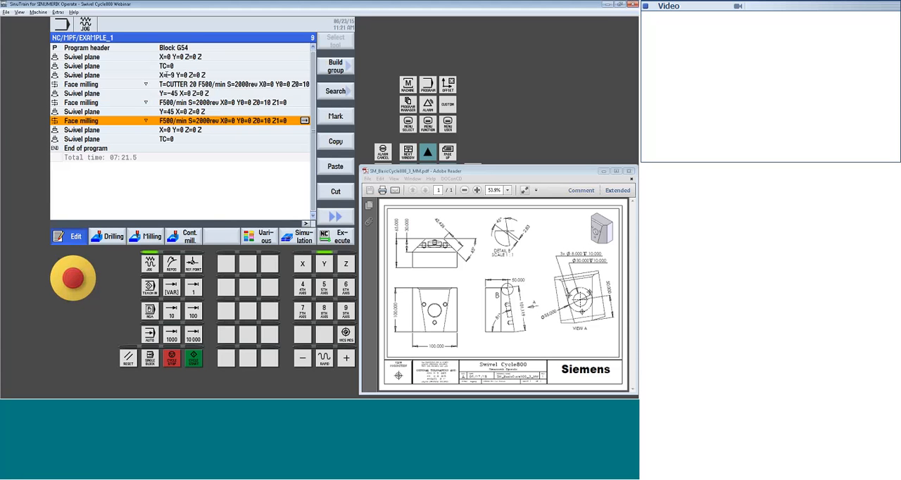
click(168, 74)
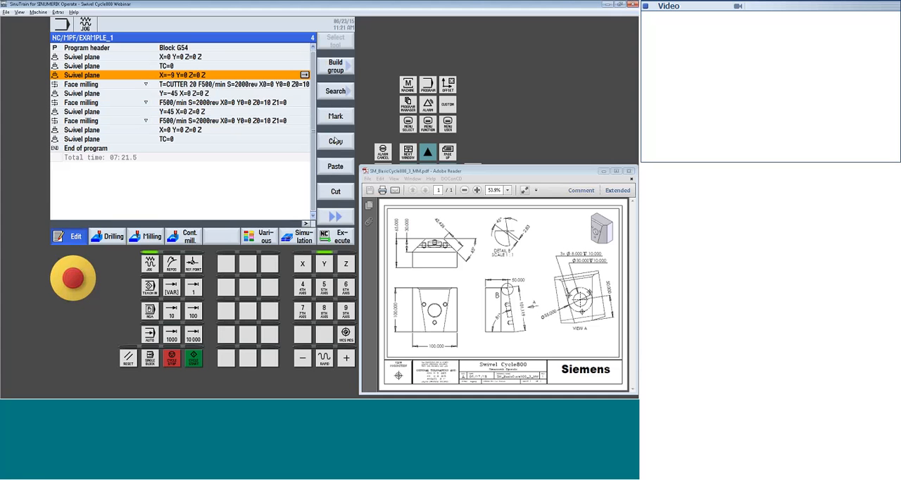
click(113, 121)
click(335, 167)
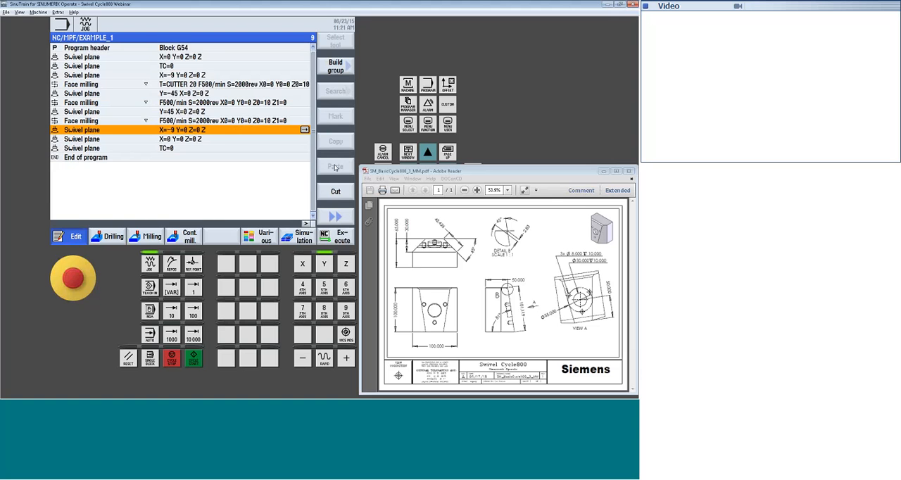
Open the pasted -9 degree swivel plane and set its reference point X0 to 50
key(Right)
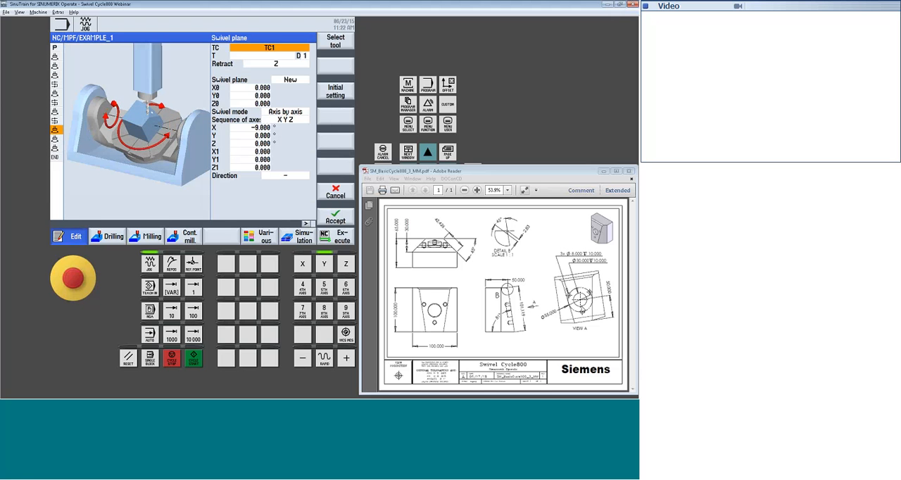
click(258, 88)
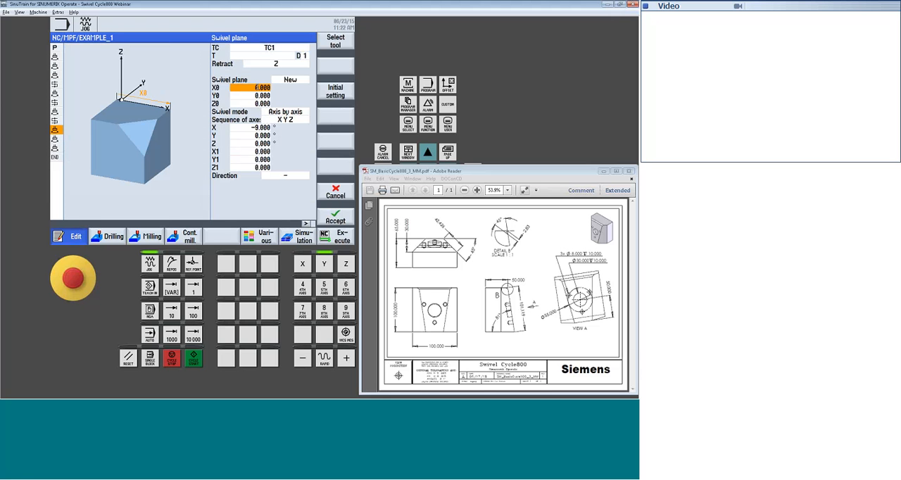
text(50)
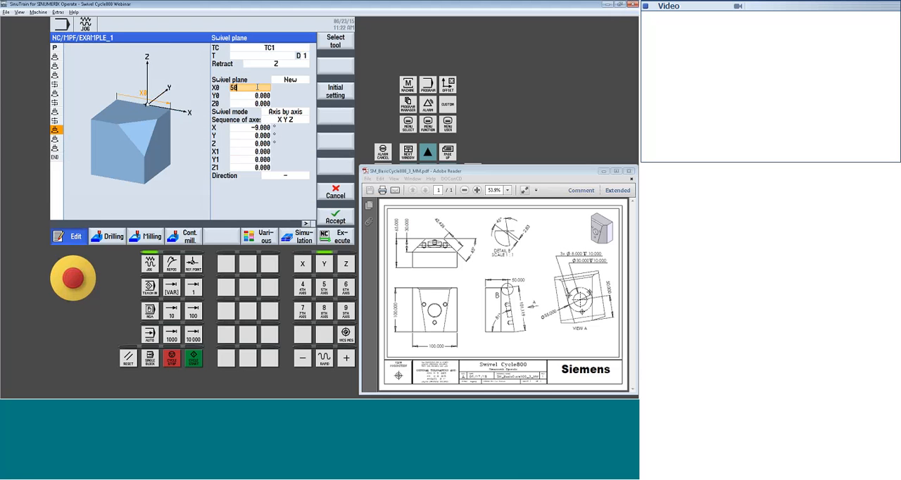
key(Return)
Set the Y1 offset to 50 in the pasted swivel plane and accept the block
key(Down)
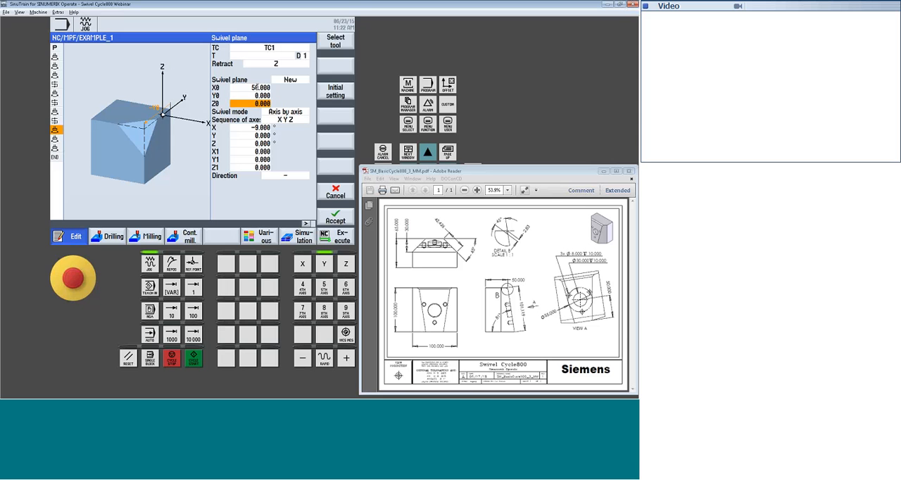
key(Down)
key(Down)
key(Down)
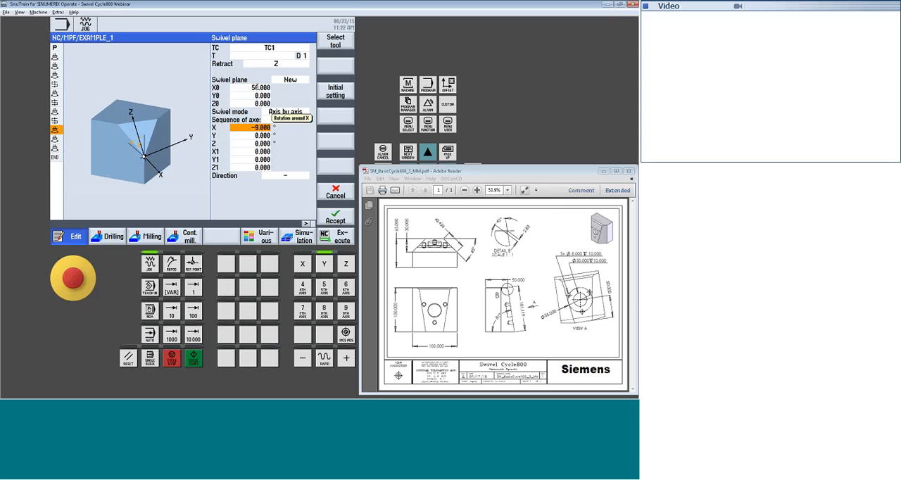
key(Down)
key(Down)
key(Down)
key(Down)
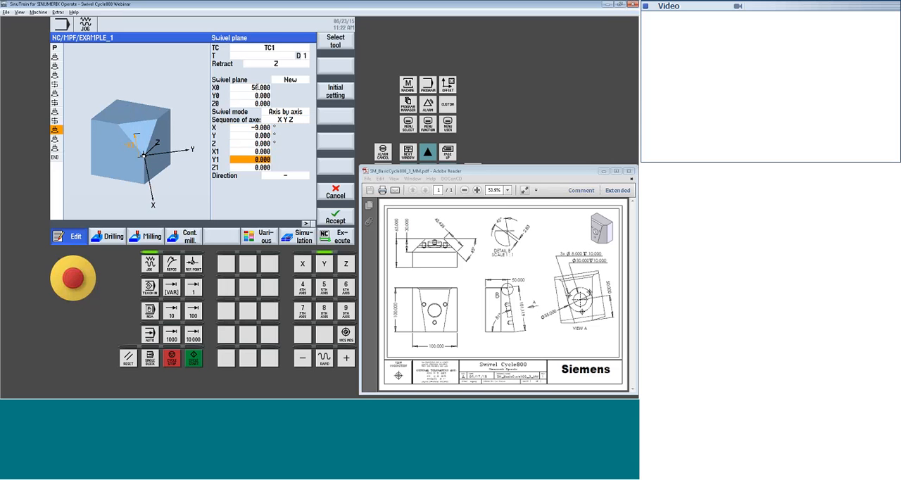
text(50)
key(Return)
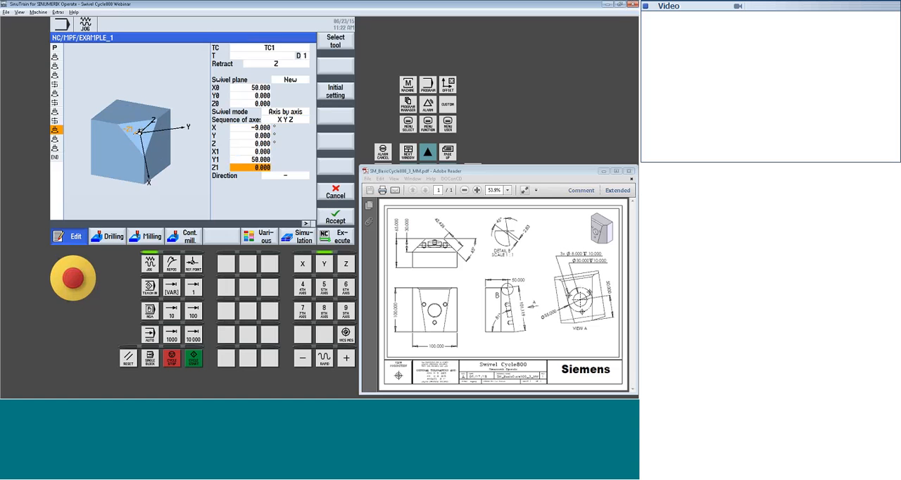
click(335, 216)
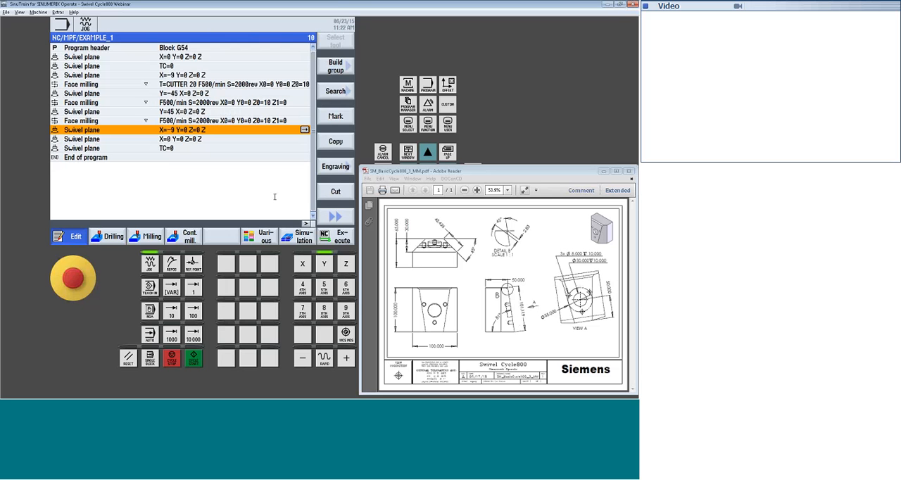
Start a circular pocket cycle after the pasted swivel plane and set its feed to 500 mm/min
click(146, 237)
click(335, 66)
click(337, 117)
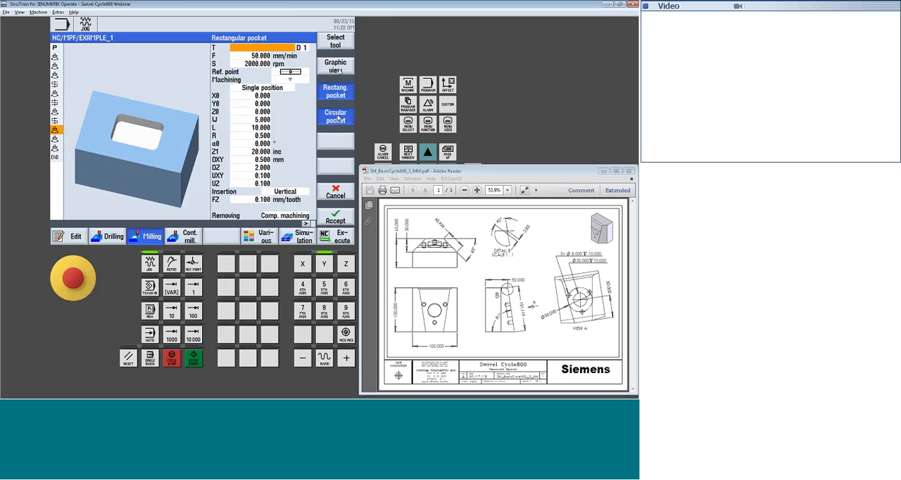
click(261, 63)
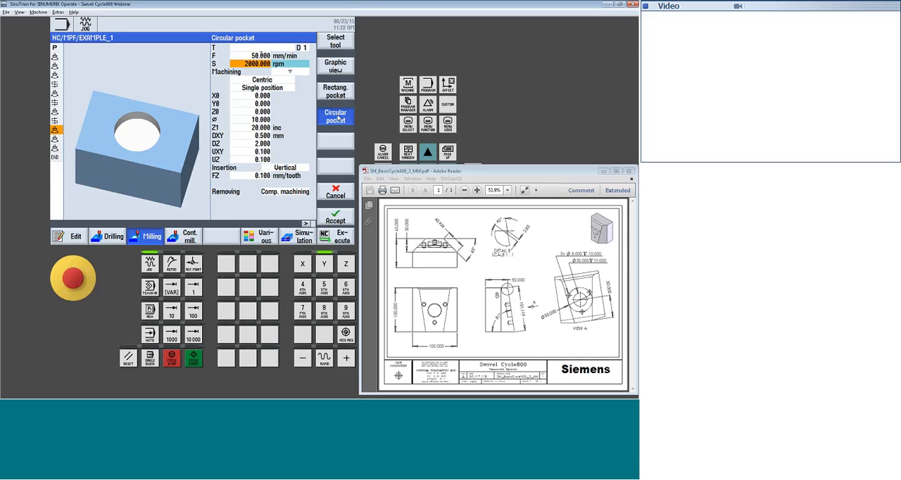
click(261, 56)
text(500)
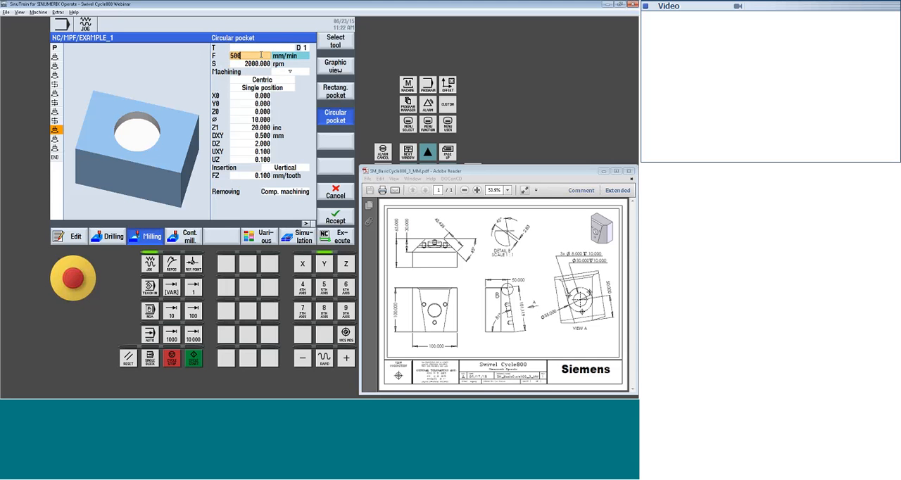
key(Return)
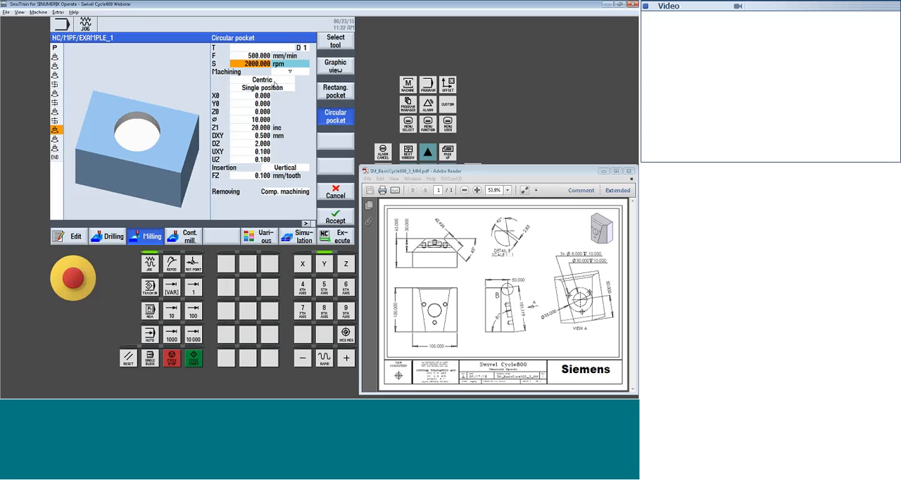
Set the circular pocket to helical machining at a single position
click(274, 82)
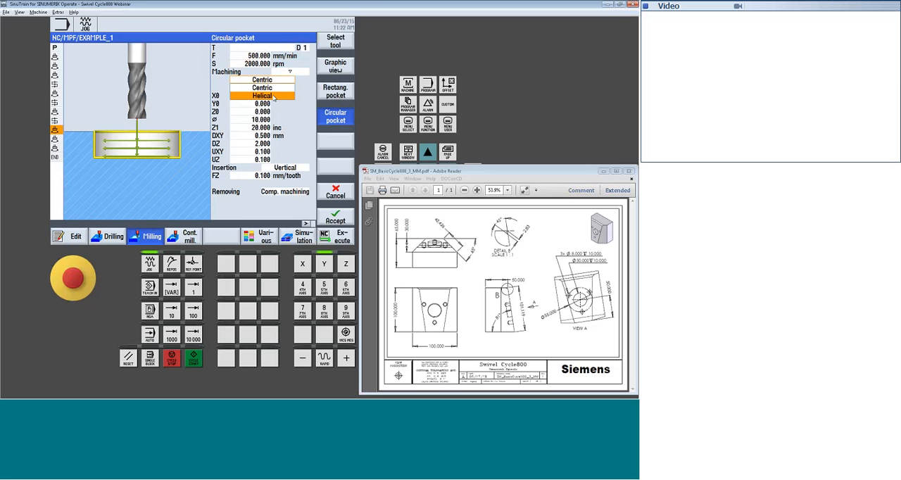
click(275, 96)
click(282, 90)
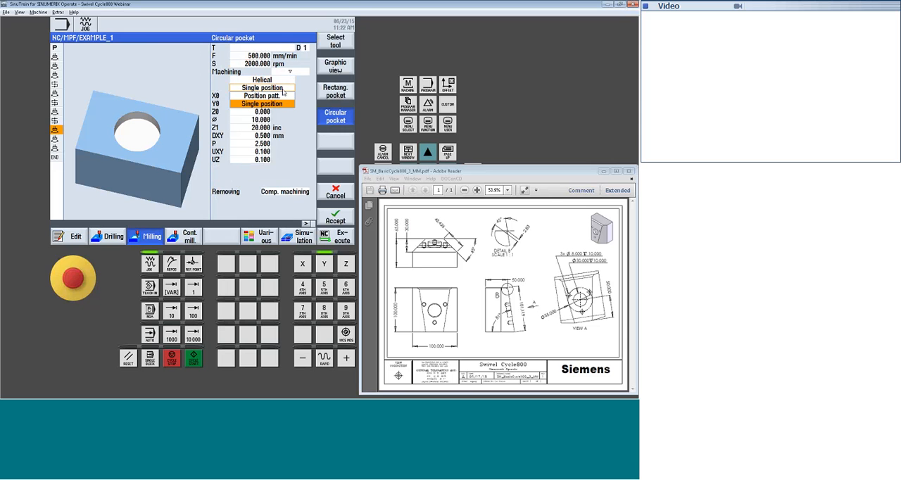
click(283, 90)
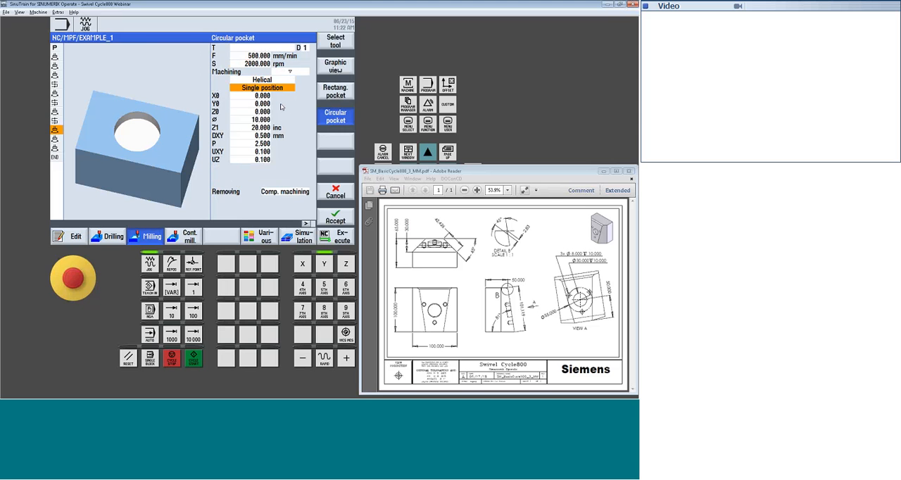
Set the circular pocket's diameter to 30 and its depth Z1 to -10 absolute
key(Down)
key(Down)
key(Down)
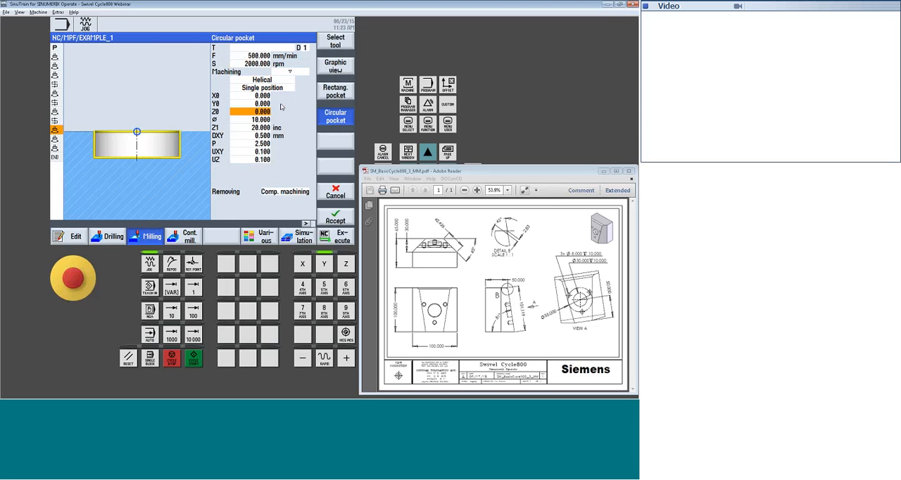
key(Down)
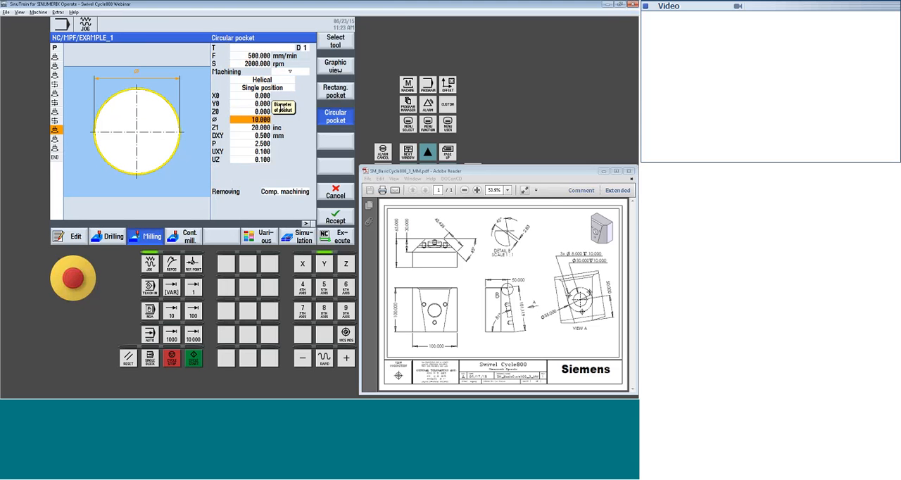
text(30)
key(Down)
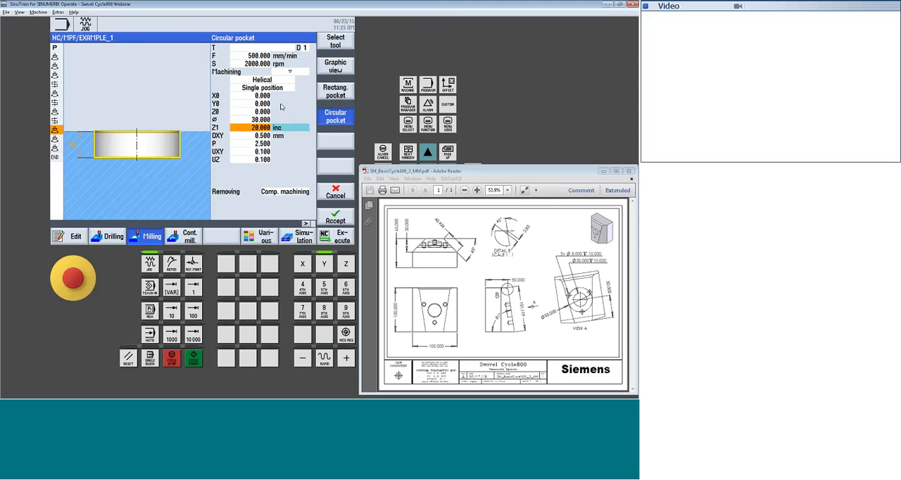
key(space)
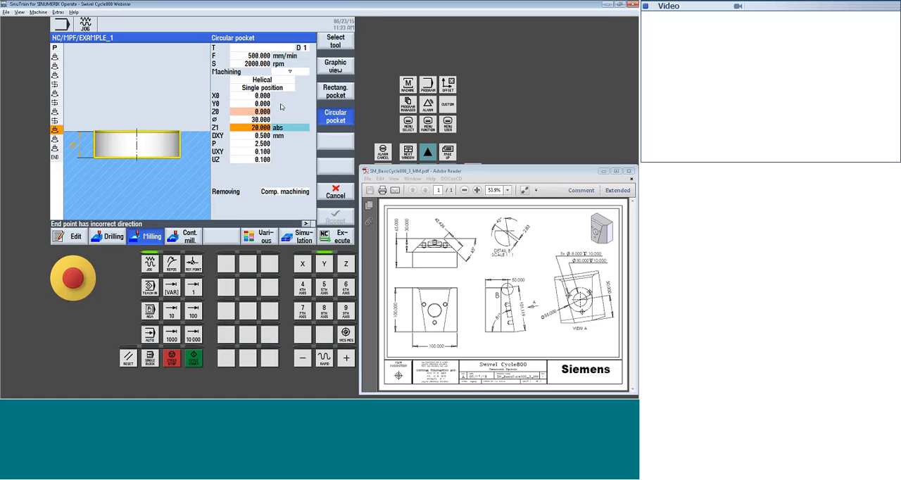
text(-10)
key(Return)
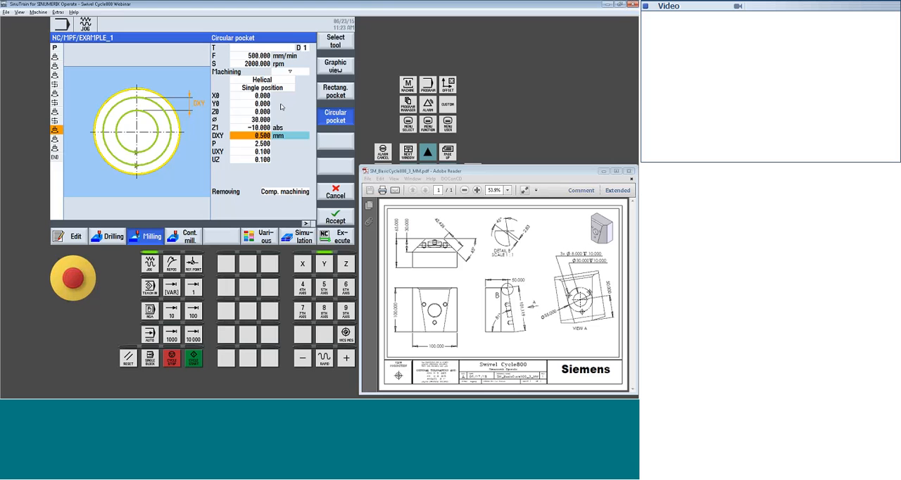
Switch the pocket's DXY infeed to 50 %, set the UXY and UZ allowances to 0, and accept the block
key(space)
key(Down)
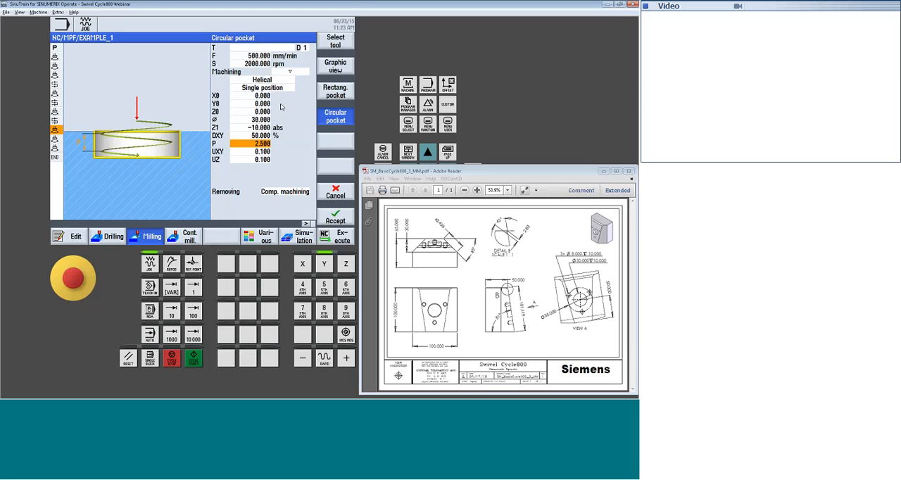
key(Return)
text(0)
key(Return)
text(0)
key(Return)
click(343, 223)
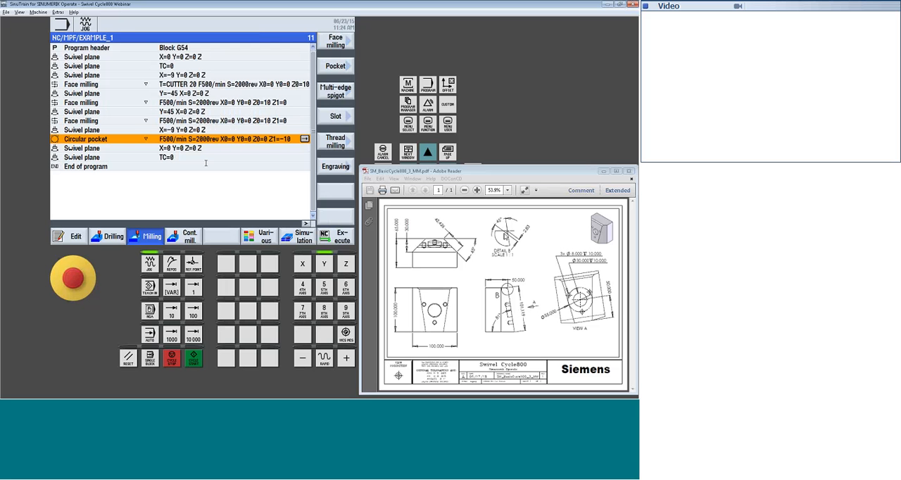
Start a new swivel plane after the circular pocket, make it Additive, and set X0 to 0
click(264, 238)
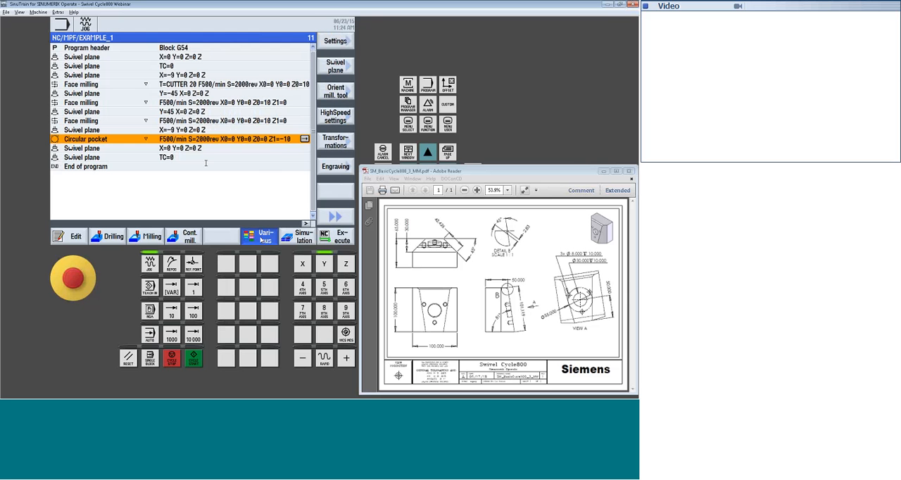
click(335, 66)
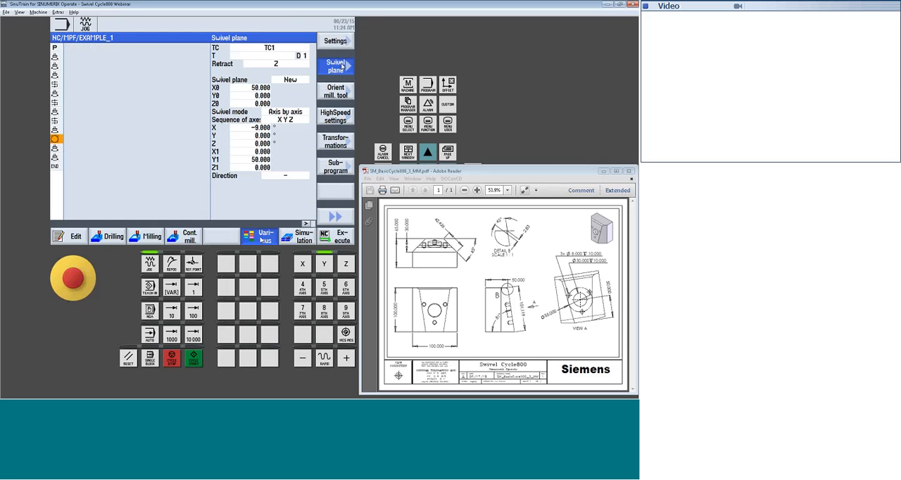
click(302, 79)
click(303, 79)
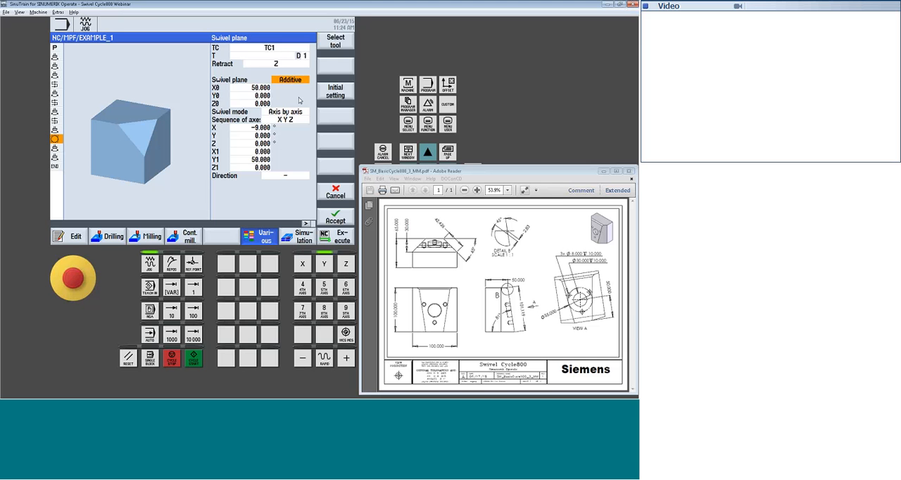
key(Down)
text(0)
key(Down)
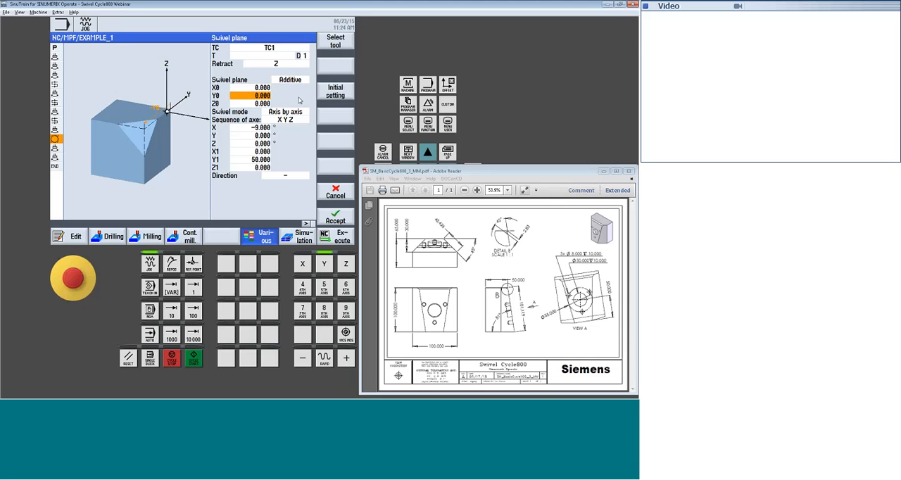
text(101)
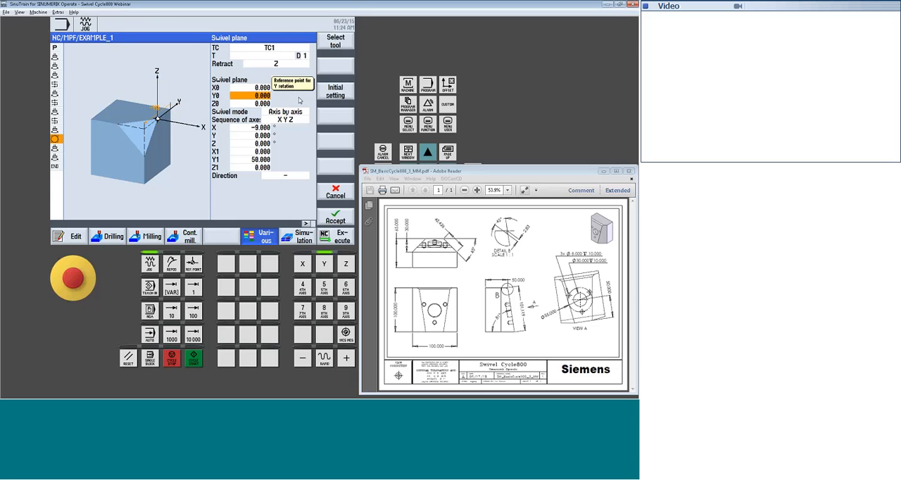
text(.1)
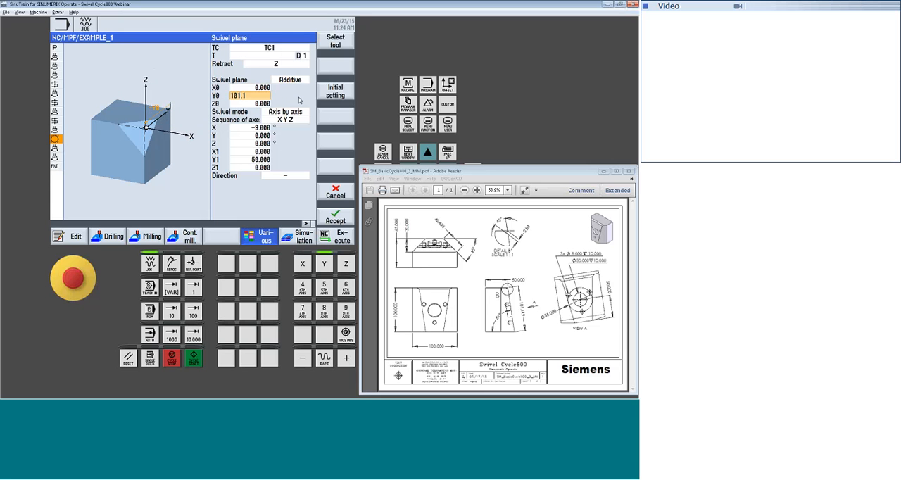
text(18)
key(BackSpace)
key(BackSpace)
key(BackSpace)
key(BackSpace)
key(BackSpace)
key(BackSpace)
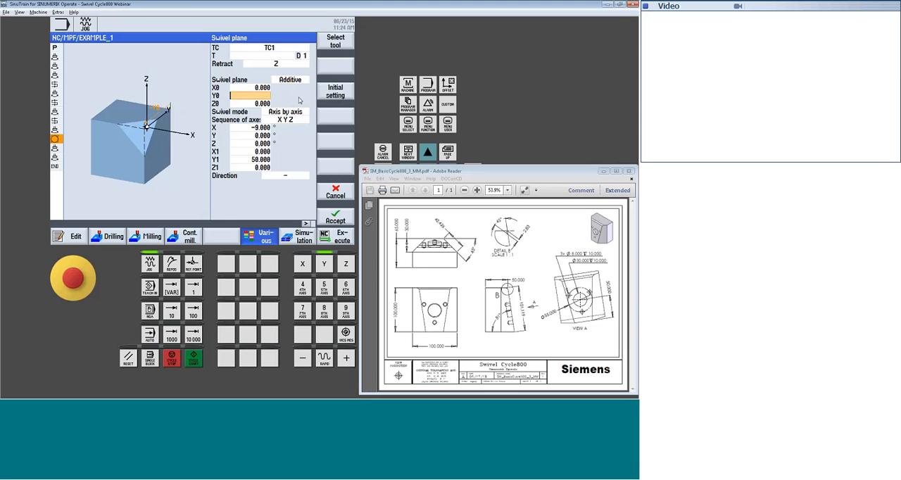
key(BackSpace)
Set the additive swivel plane's Y0 reference point to 51.119
text(51.1)
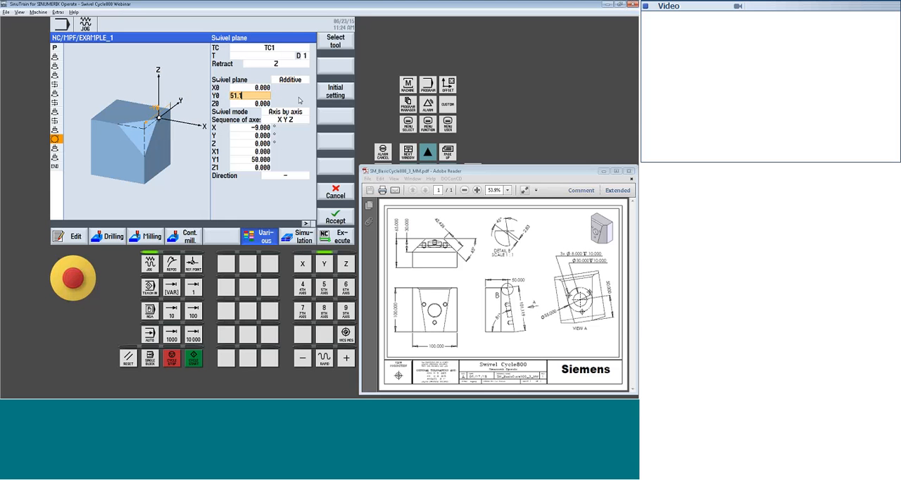
text(19)
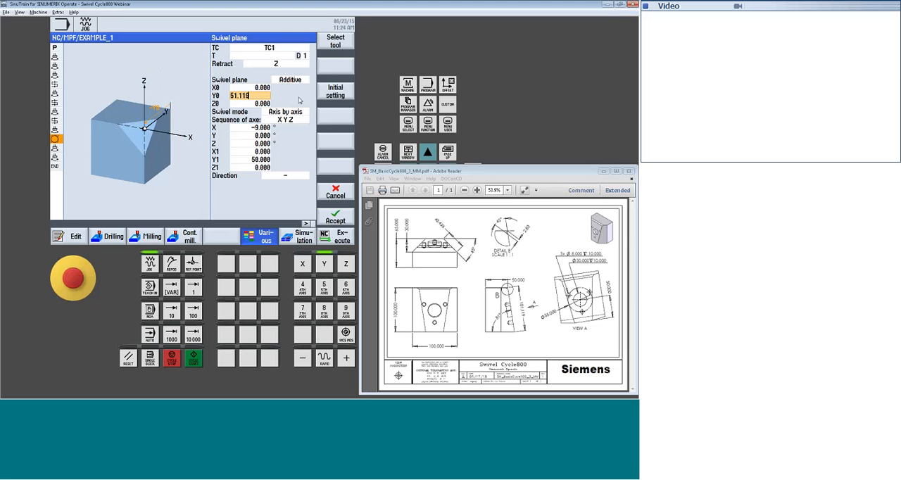
key(Return)
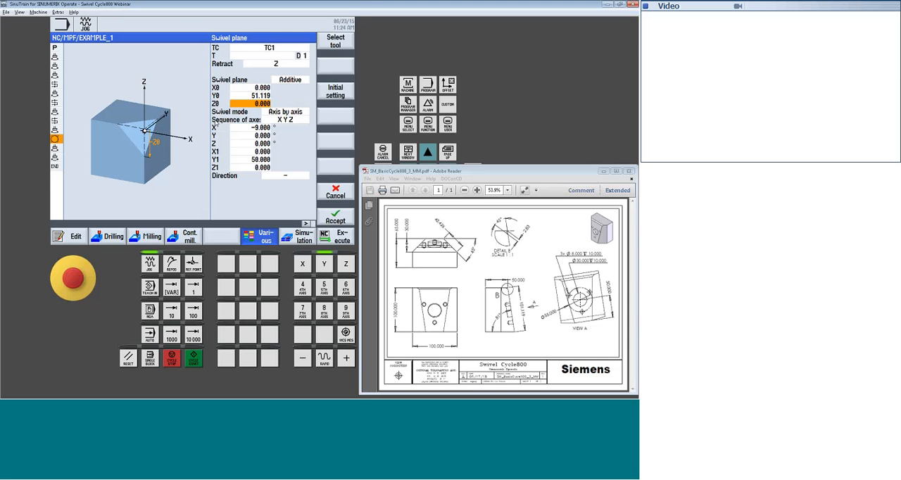
Set the additive swivel plane's rotation to -45 degrees around X and 90 degrees around Z
click(265, 127)
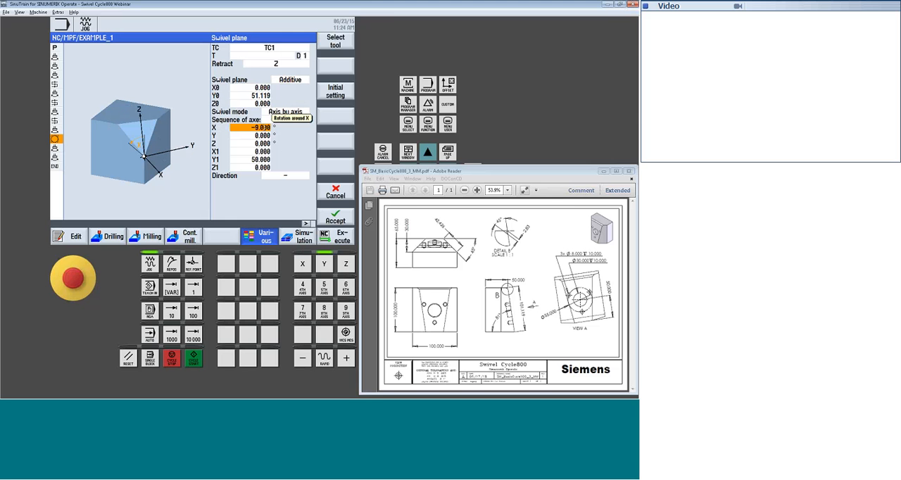
text(-45)
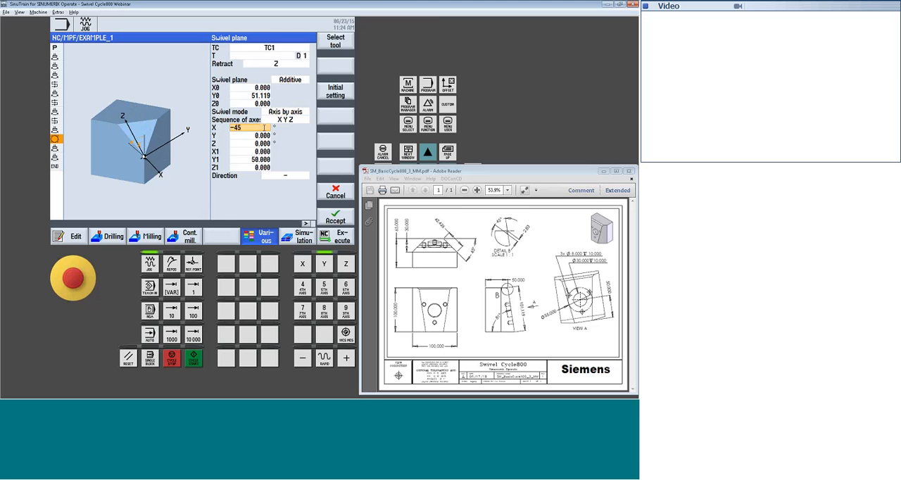
key(Return)
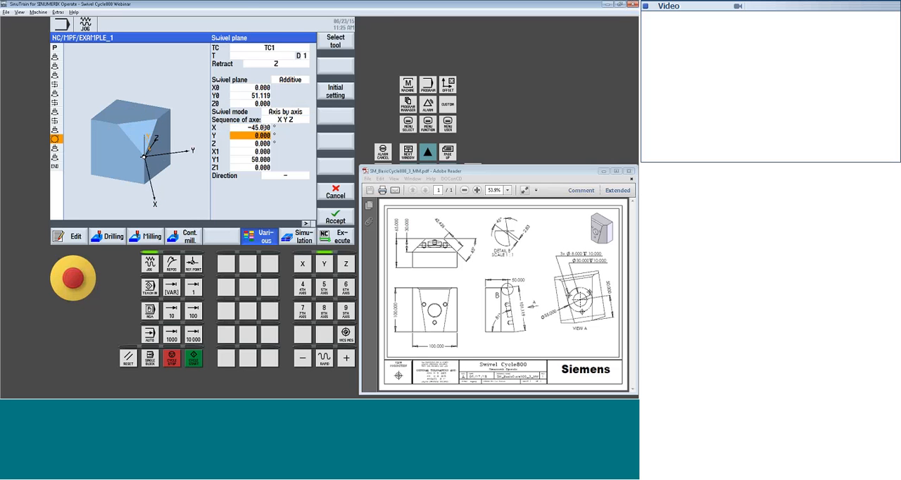
key(Down)
text(90)
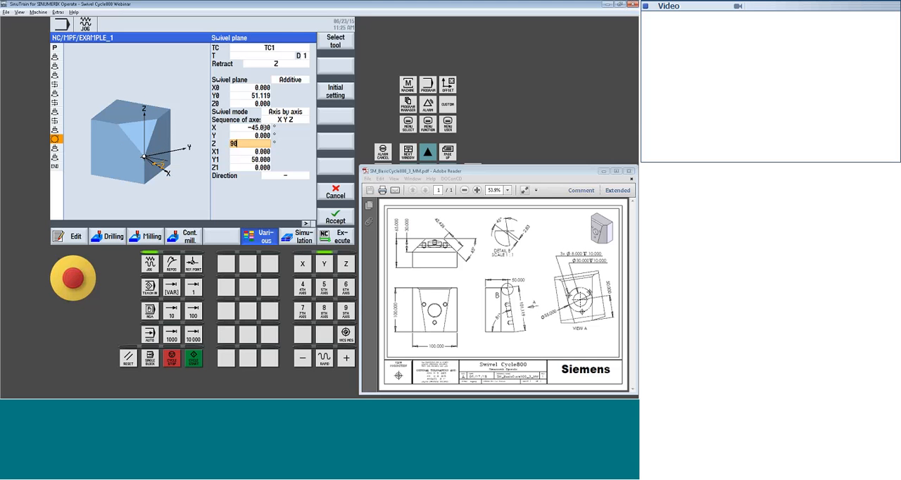
key(Down)
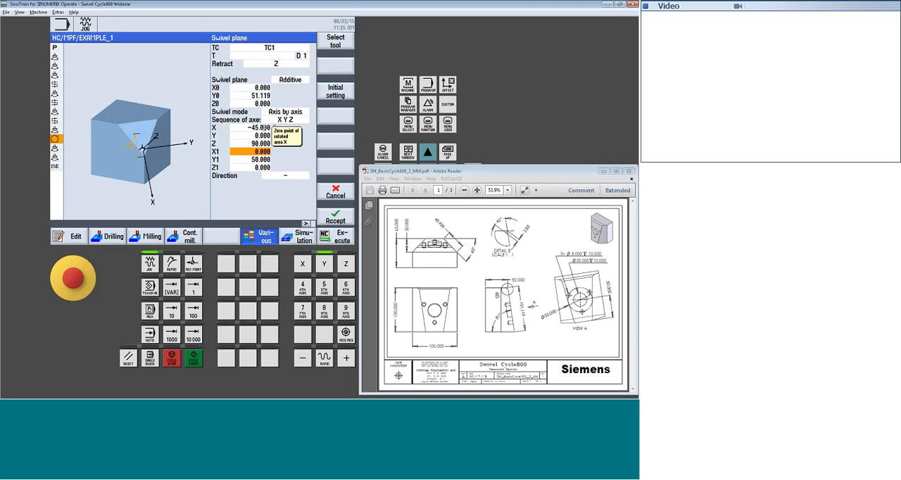
Set the additive swivel plane's Y1 to 0 and Z1 to -2.83, and accept the block
key(Down)
key(Down)
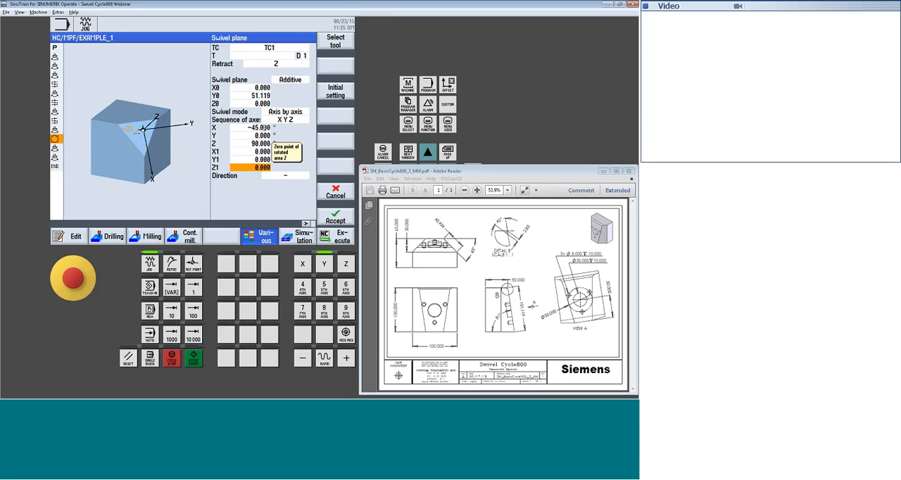
text(-)
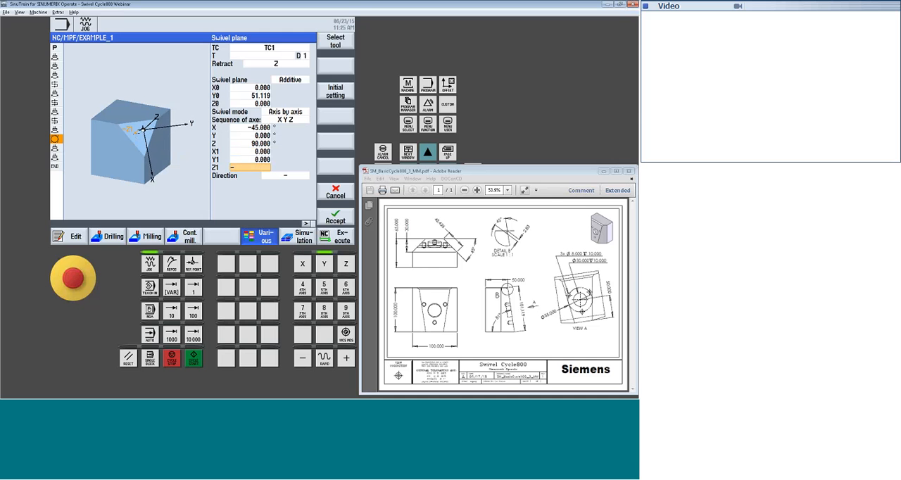
text(2.)
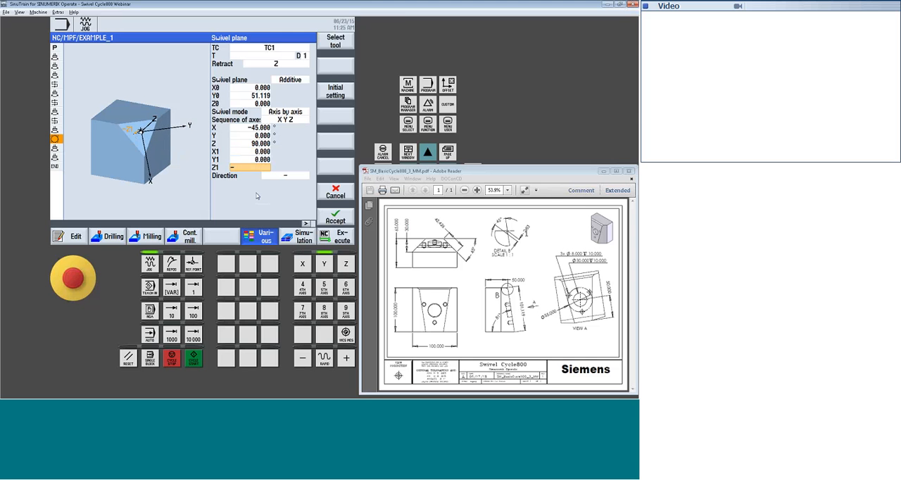
text(83)
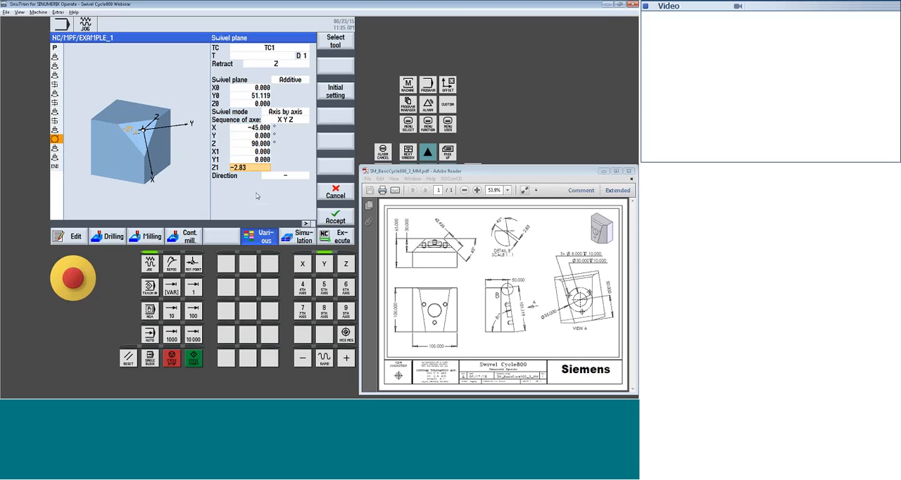
key(Return)
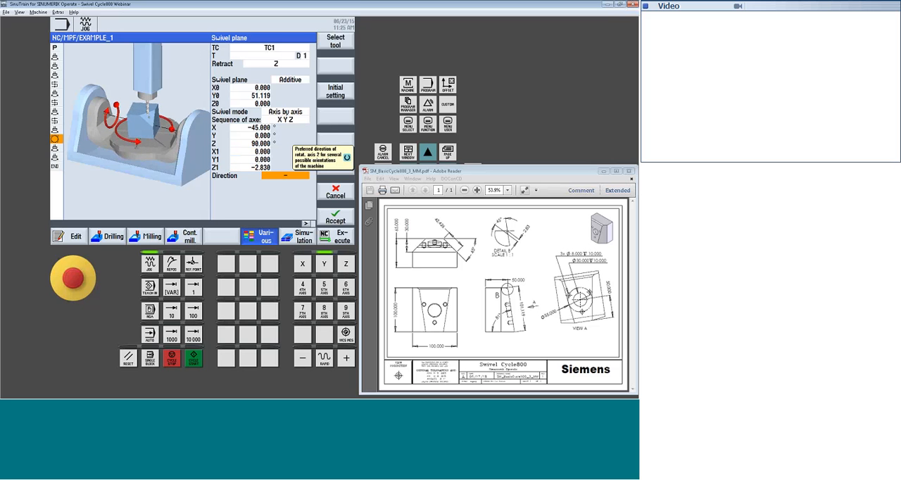
click(336, 217)
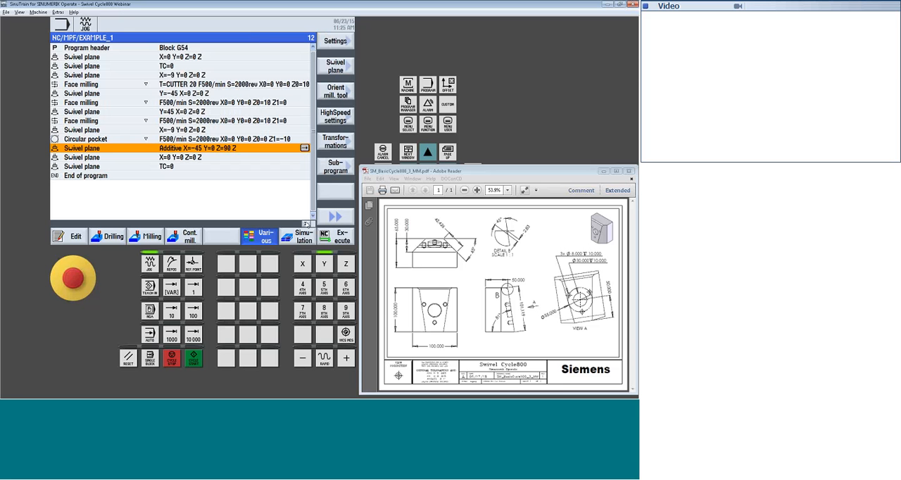
Add a straight rapid traverse move to X0, Y-50, Z0 absolute after the additive swivel plane
click(259, 237)
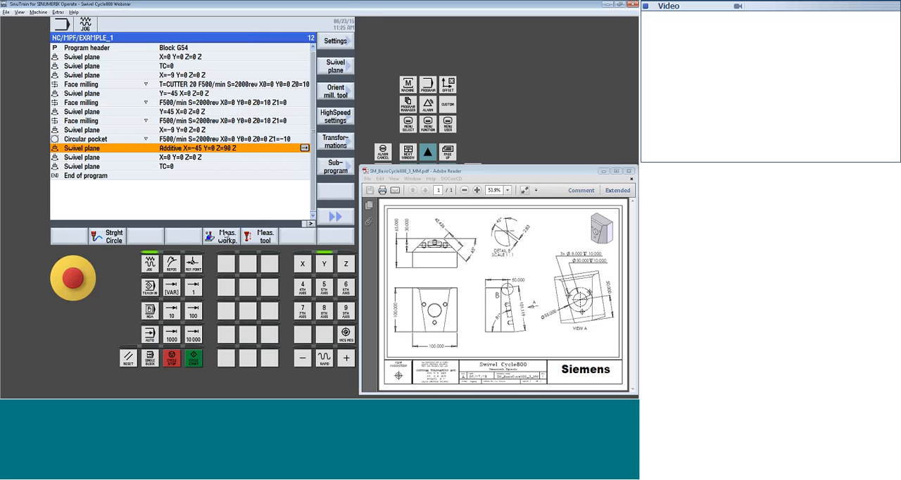
click(109, 236)
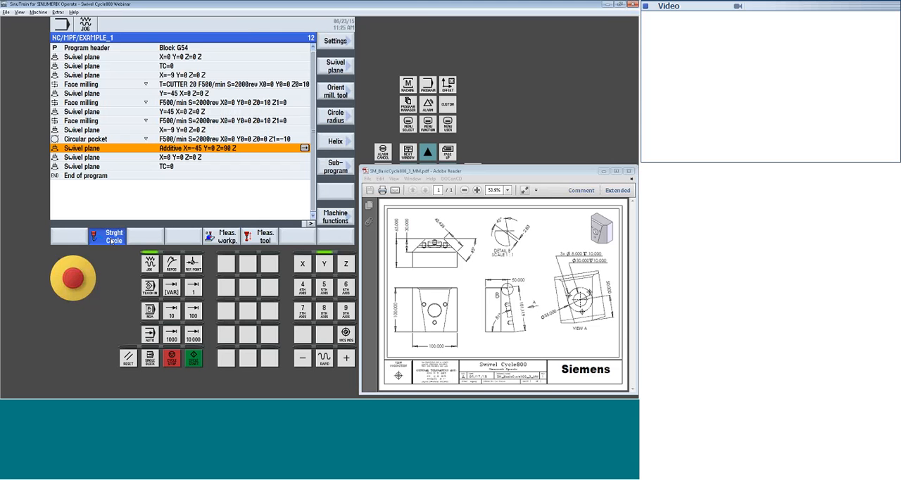
click(335, 65)
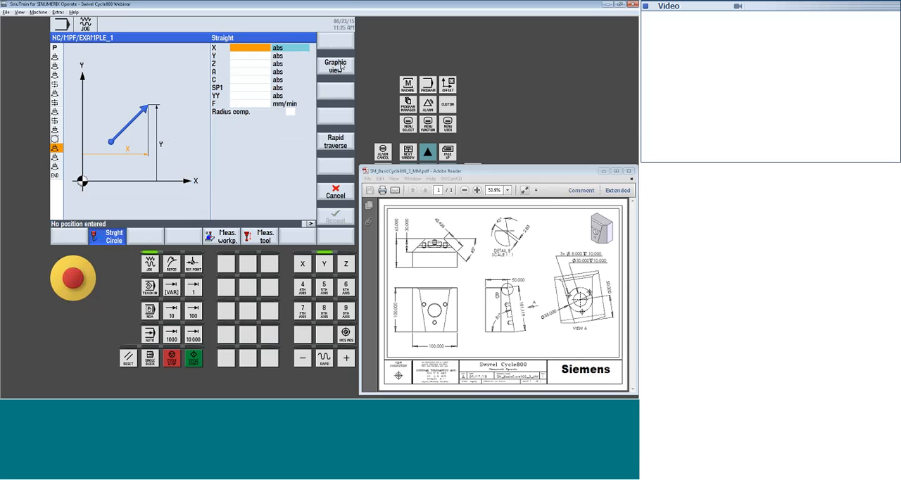
text(6)
key(Return)
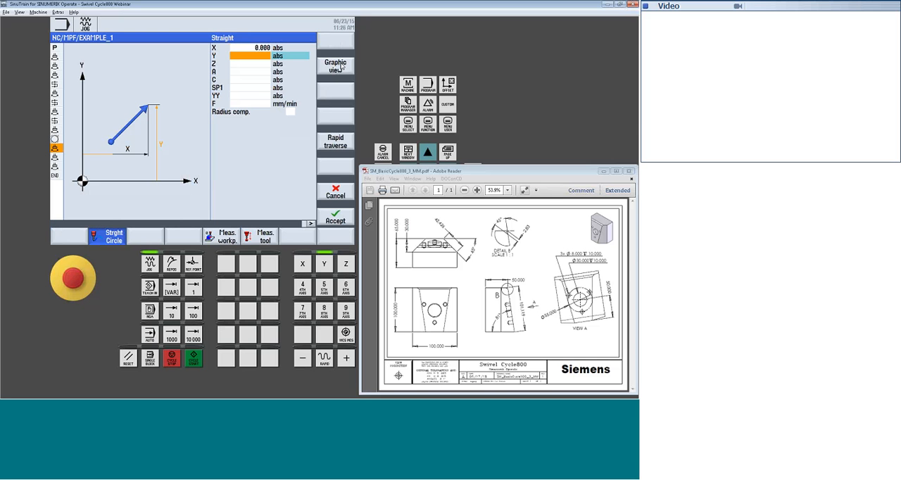
text(-50)
key(Return)
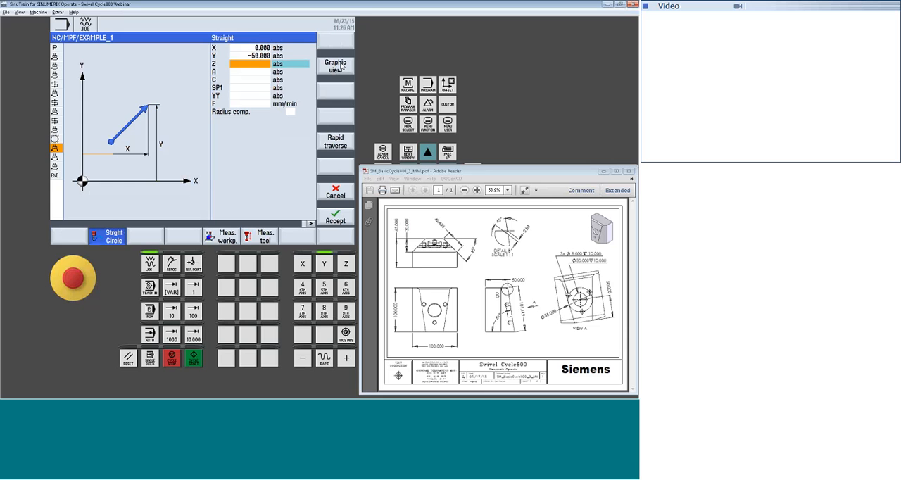
key(Return)
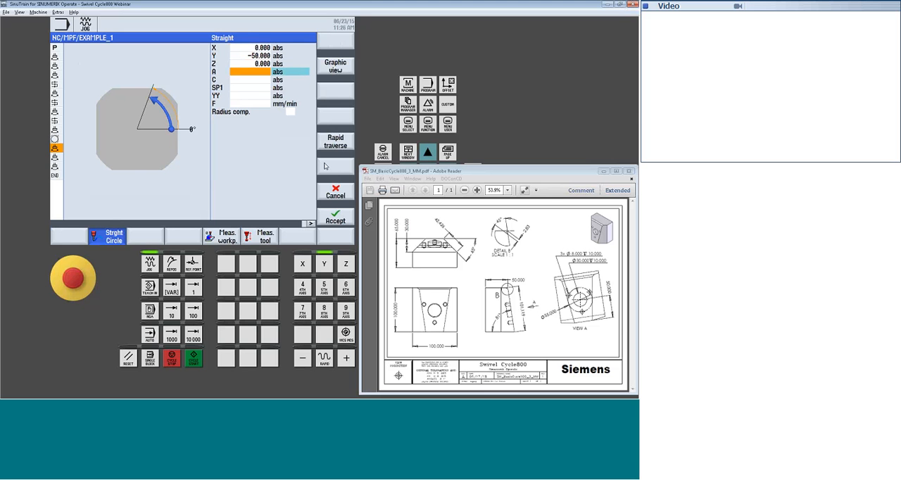
click(332, 144)
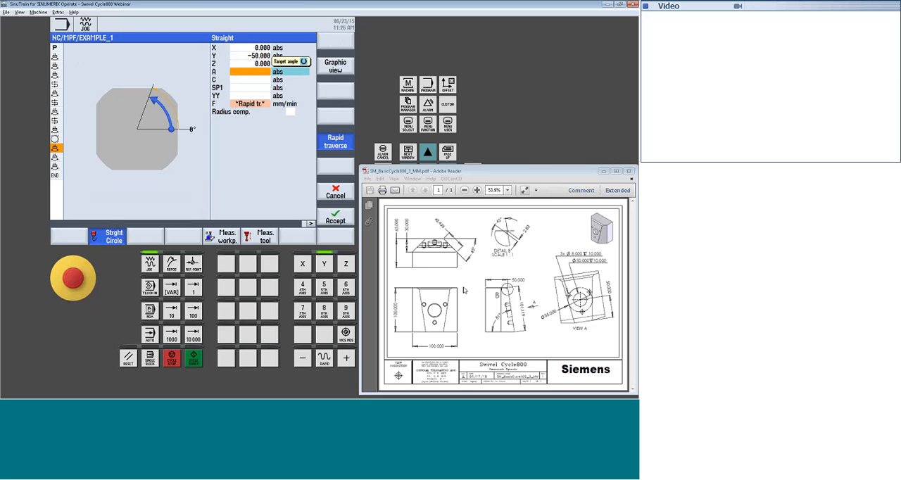
click(342, 217)
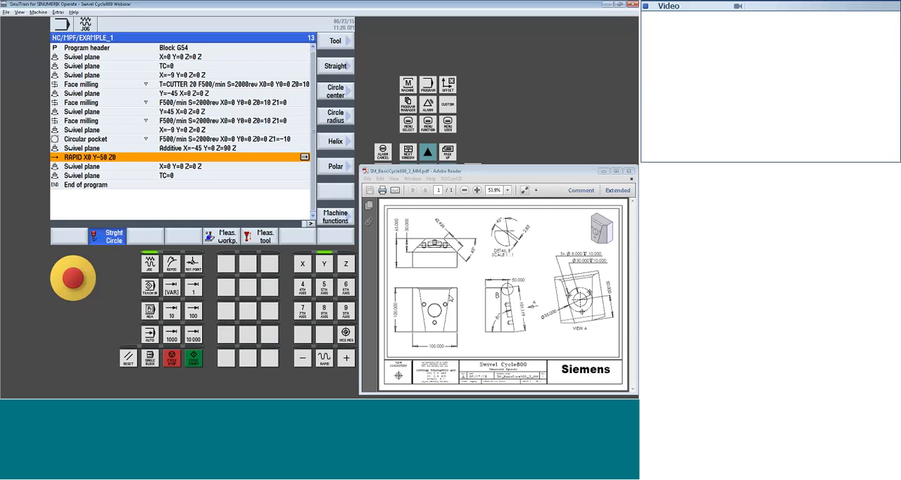
Add a straight move to Y50 absolute at a feed of 500 mm/min after the rapid positioning move
click(338, 67)
key(Down)
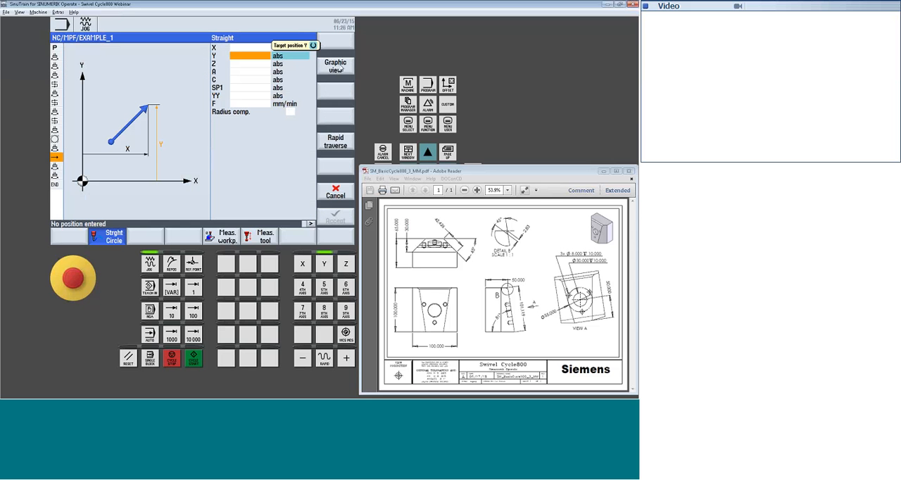
text(50)
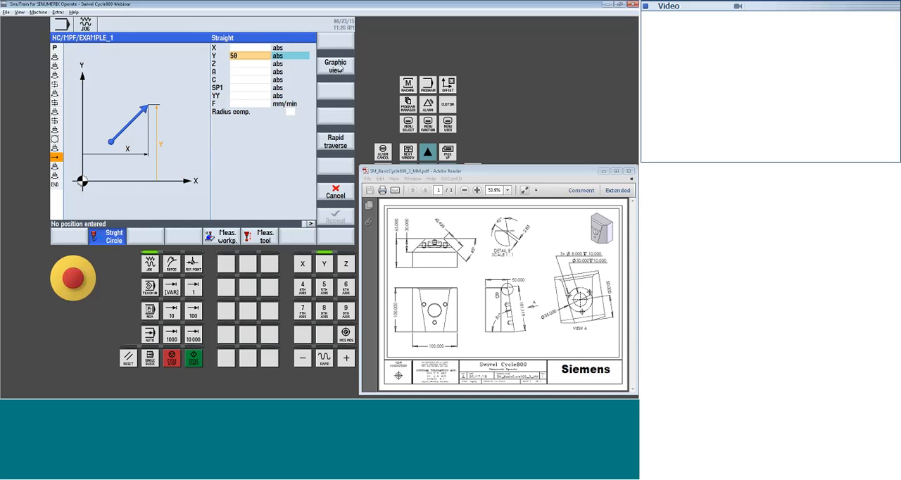
key(Return)
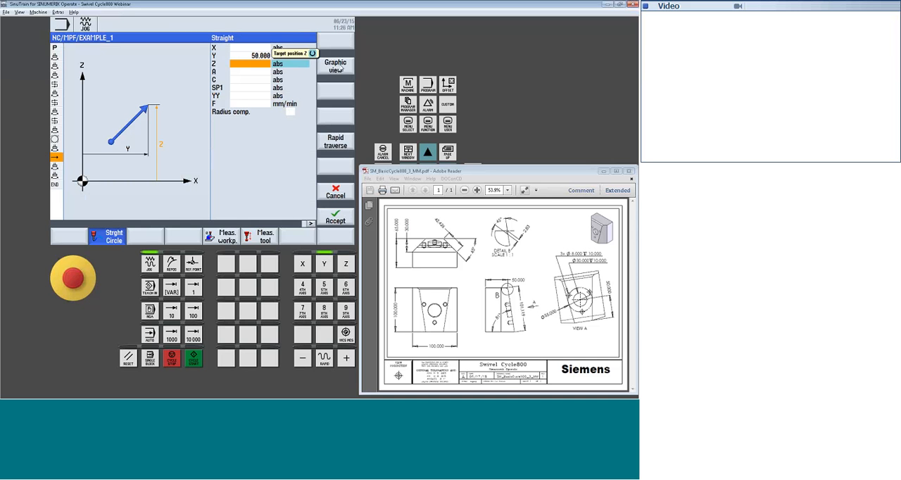
key(Down)
key(Down)
key(Down)
key(Down)
key(Down)
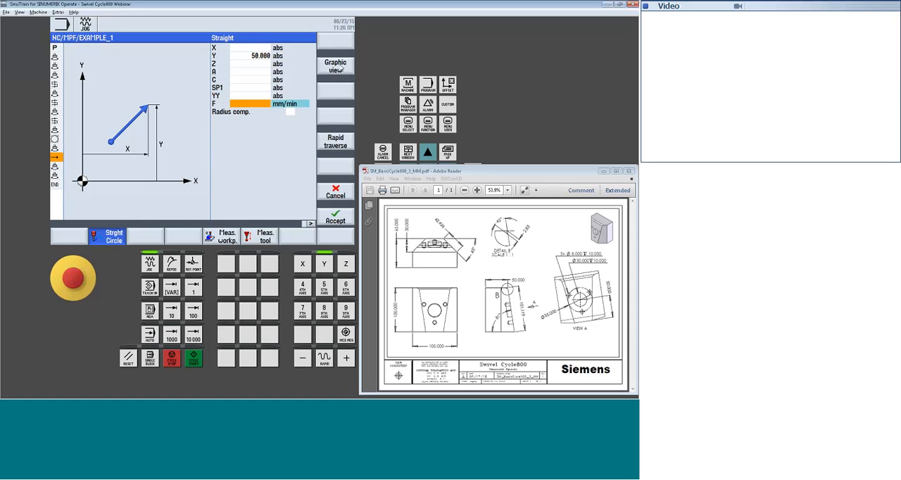
text(500)
key(Return)
click(336, 218)
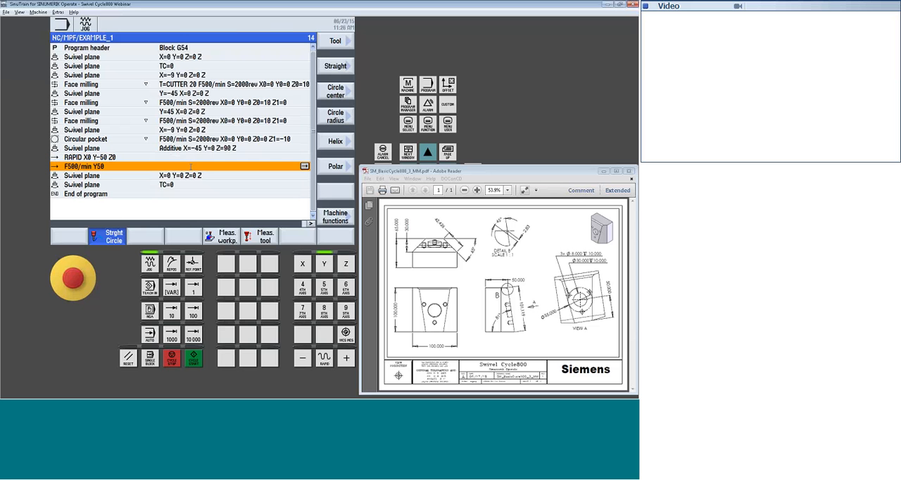
Add a straight rapid traverse move to Z10 absolute after the chamfer cutting move
click(337, 67)
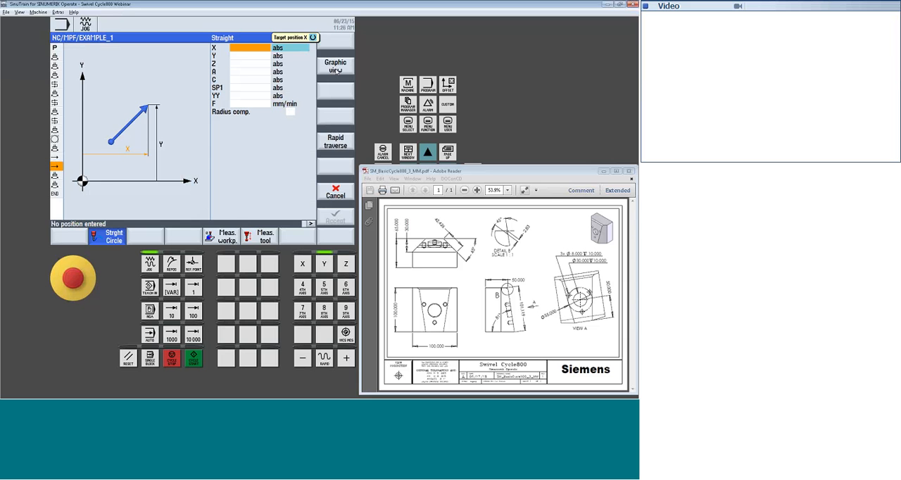
key(Down)
key(Down)
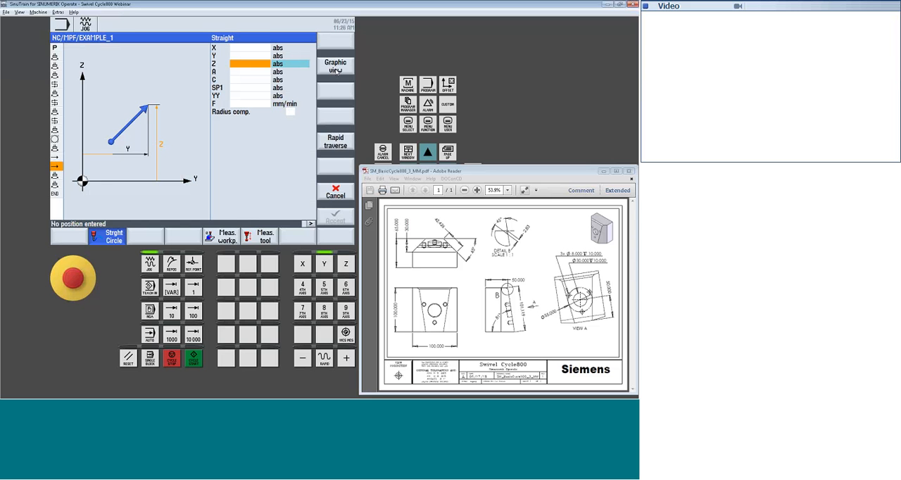
text(10)
key(Return)
click(345, 143)
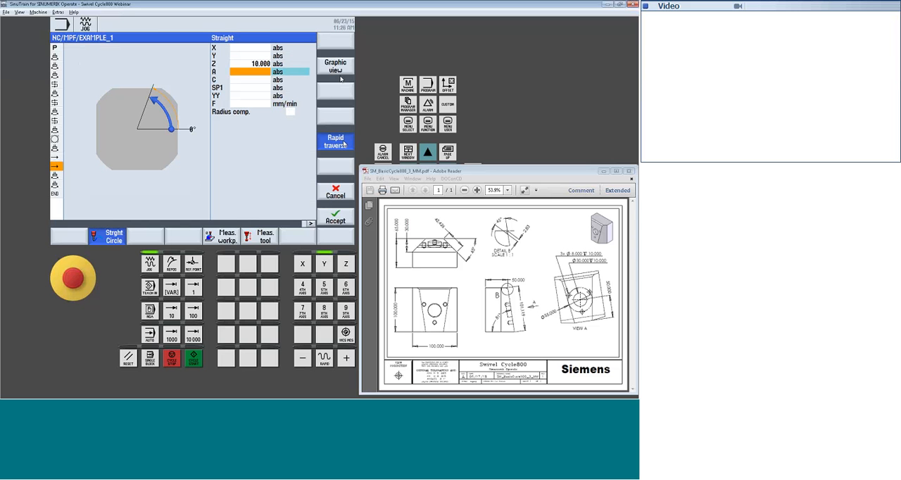
click(341, 219)
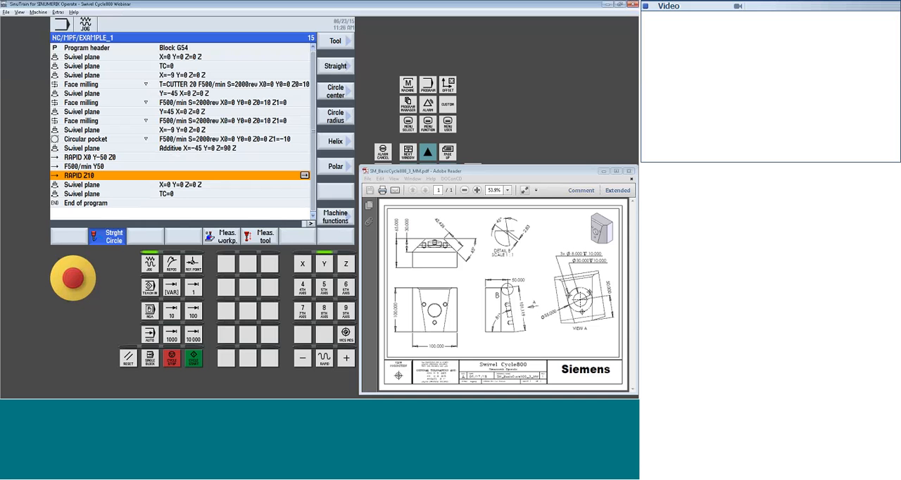
Simulate the whole program to check the pocket and the chamfer on the machined part
click(310, 224)
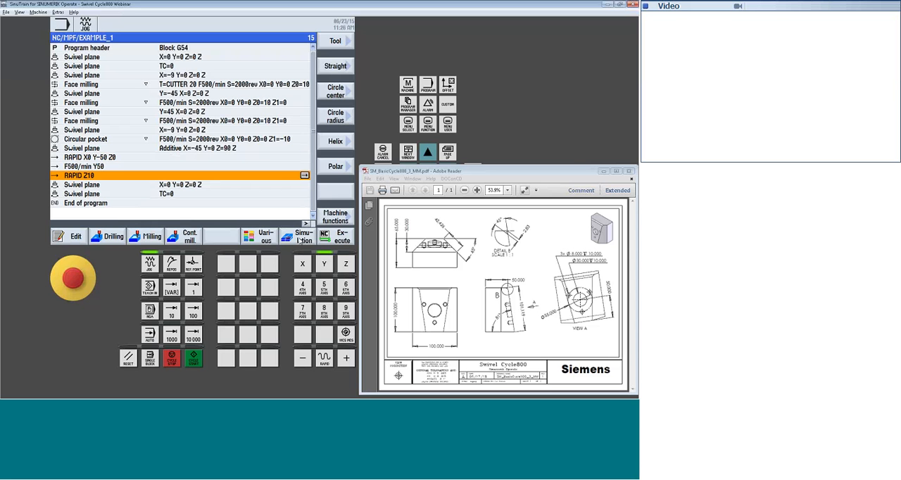
click(299, 239)
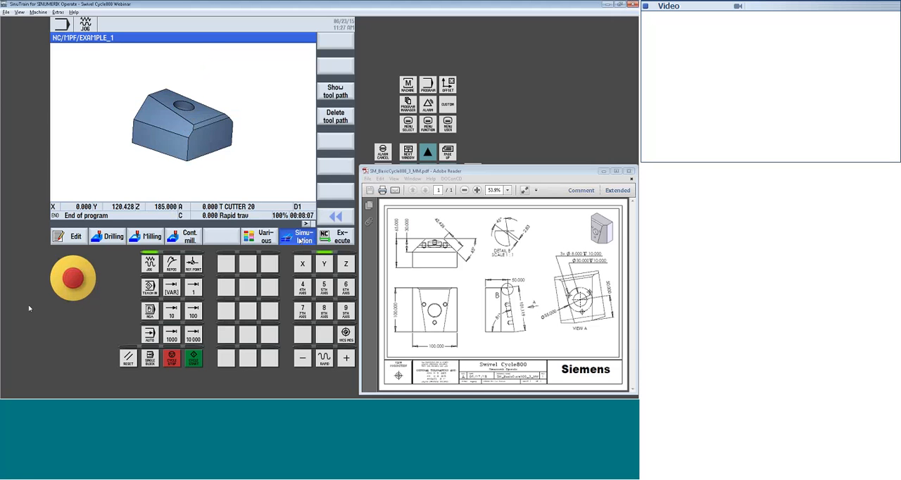
Copy the X=-9 swivel plane from before the circular pocket and insert it after the rapid Z10 move
click(75, 236)
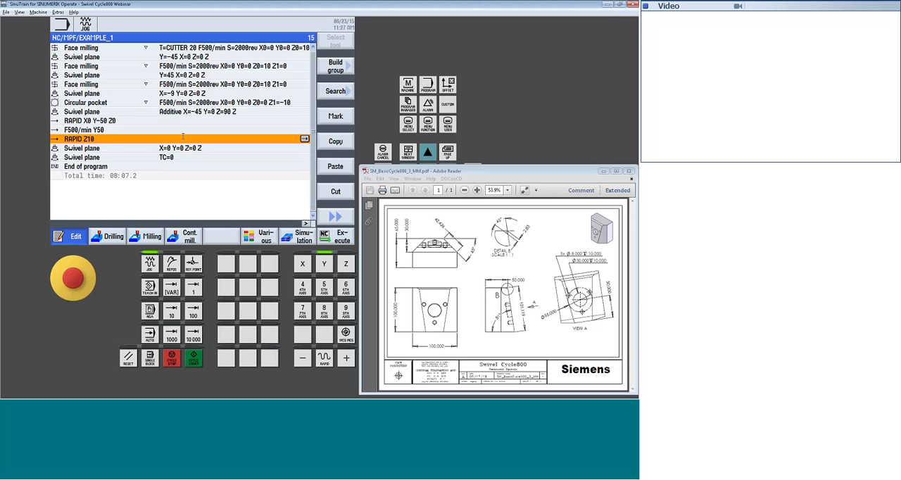
click(162, 93)
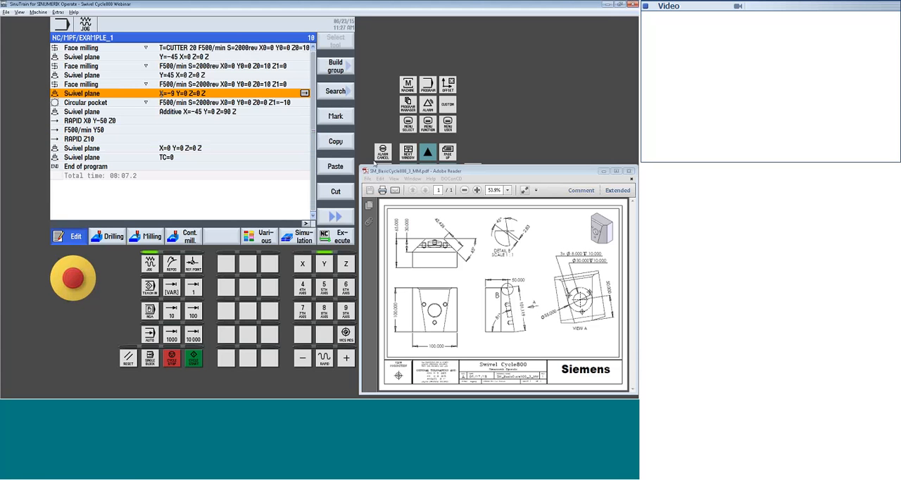
click(84, 139)
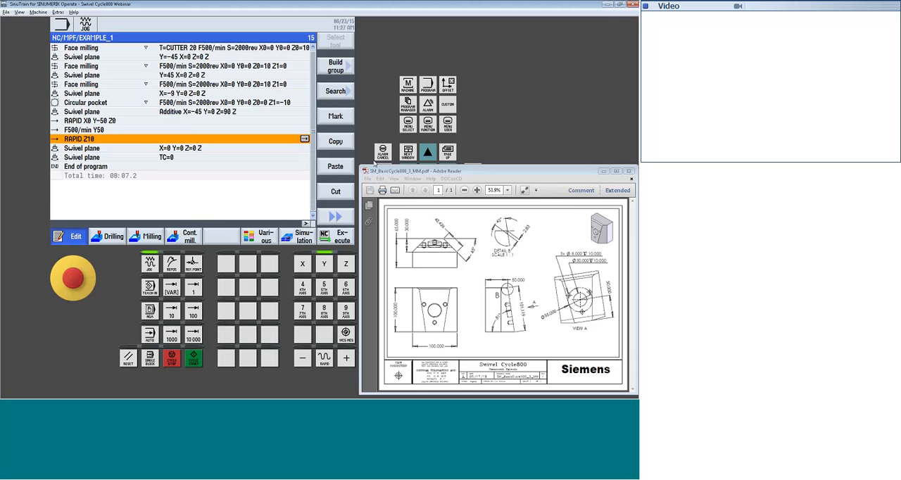
click(333, 171)
key(Right)
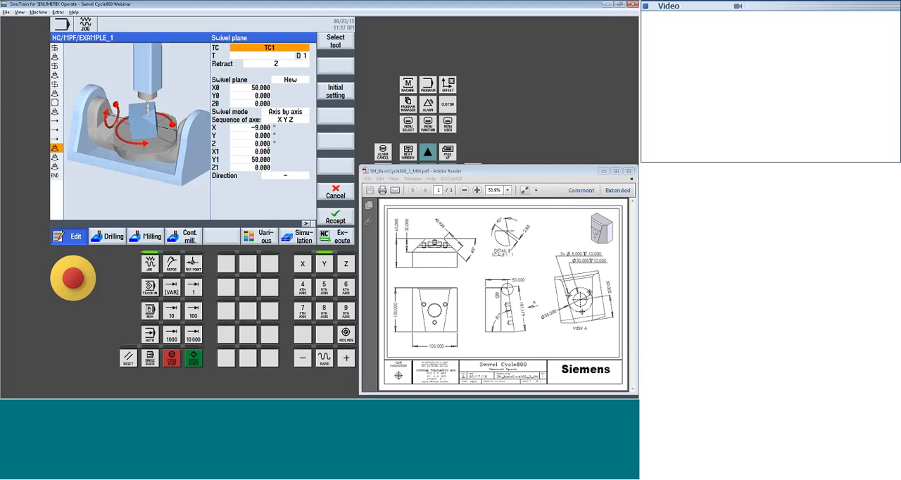
click(338, 217)
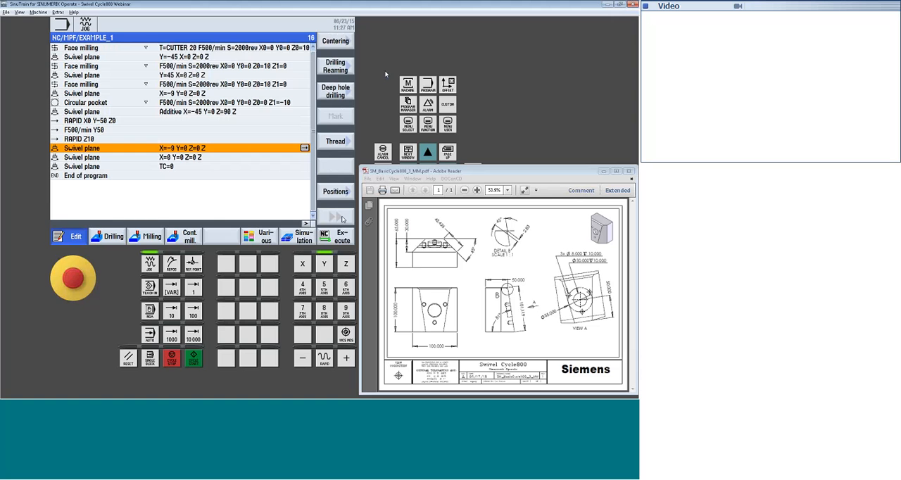
Start a drilling cycle after the copied swivel plane and choose DRILL 8.5 as its tool
click(113, 236)
click(336, 66)
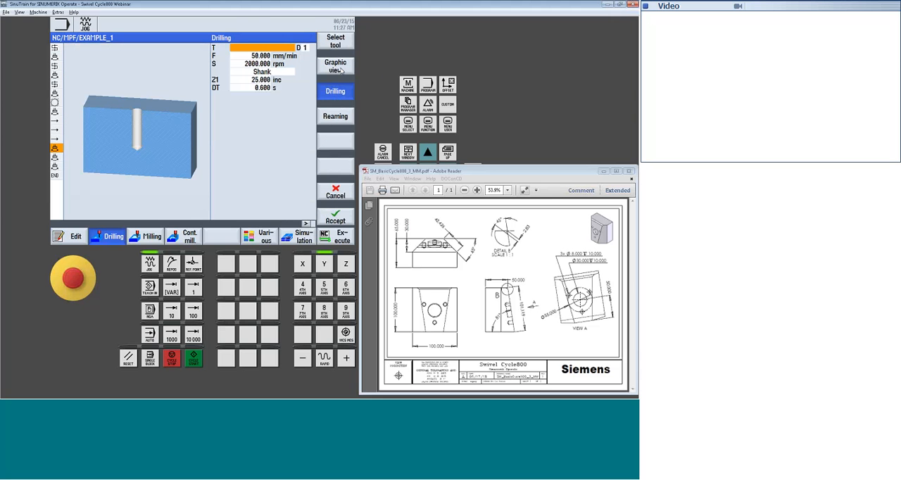
click(337, 44)
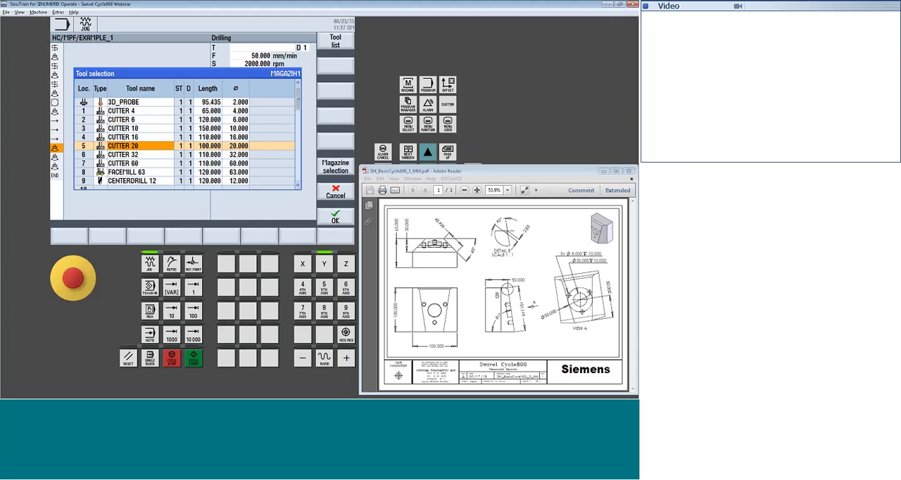
scroll(229, 154, down, 5)
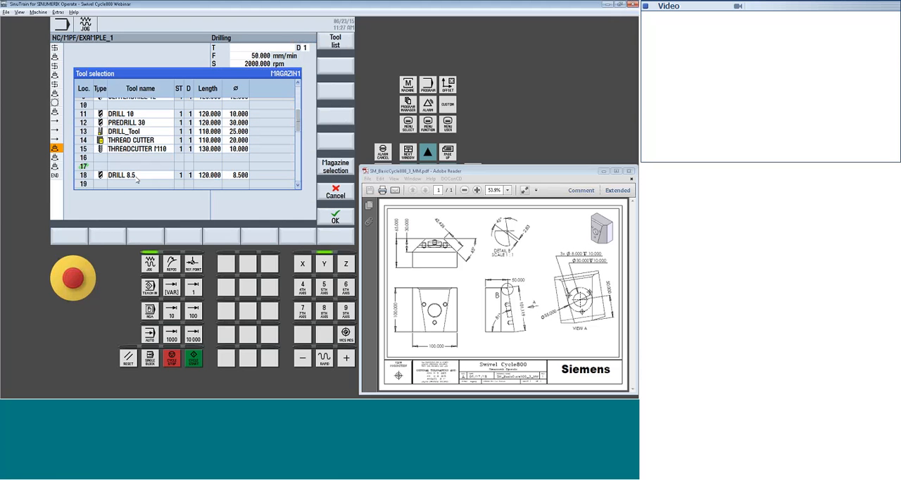
click(134, 176)
click(343, 220)
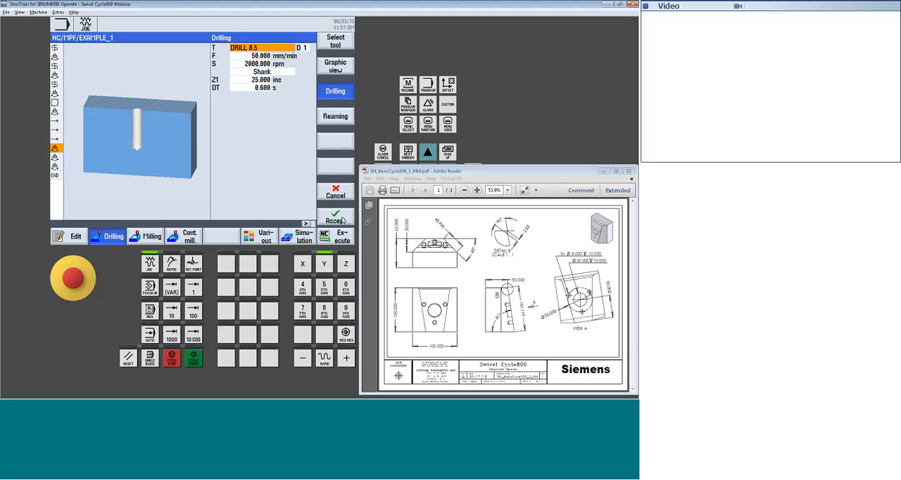
Set the drilling feed to 500 mm/min and the tip-referenced depth Z1 to -10 absolute, and add the cycle to the program
key(Down)
text(500)
key(Return)
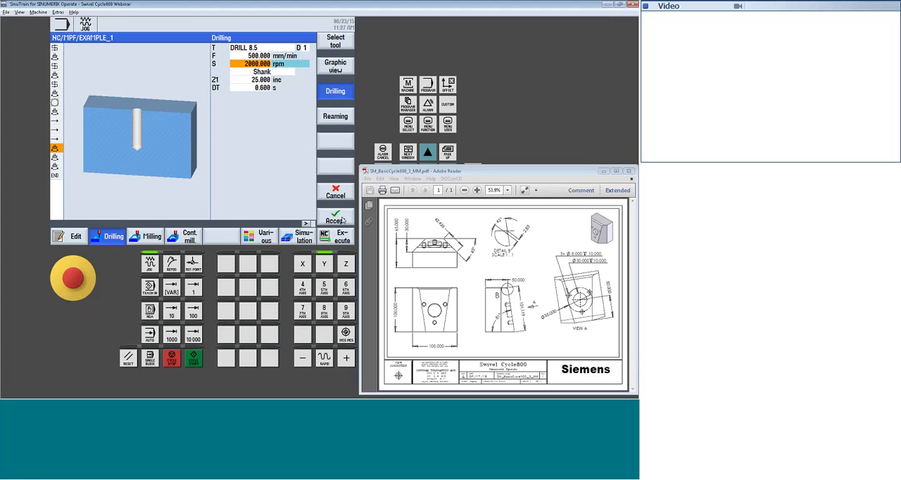
key(Down)
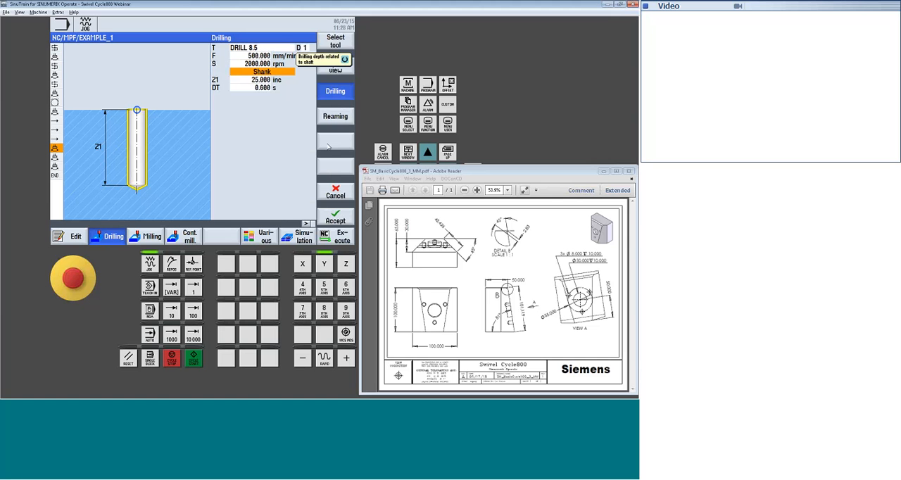
key(space)
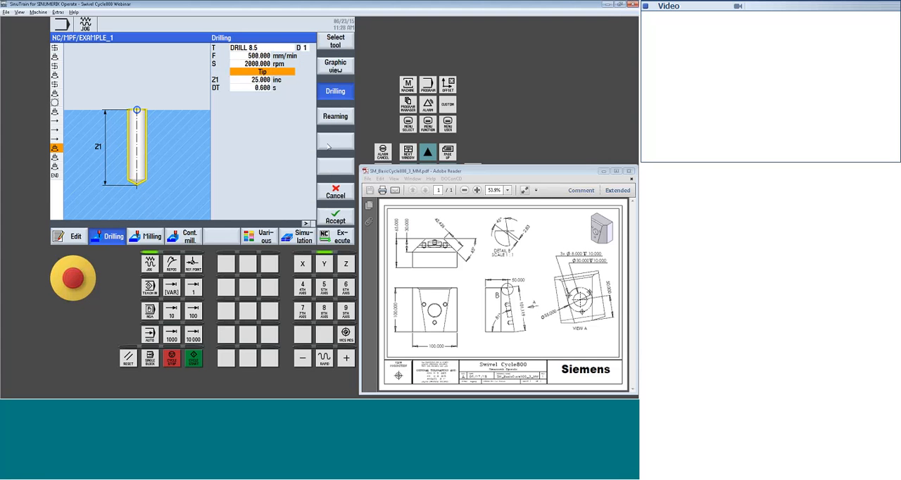
key(Down)
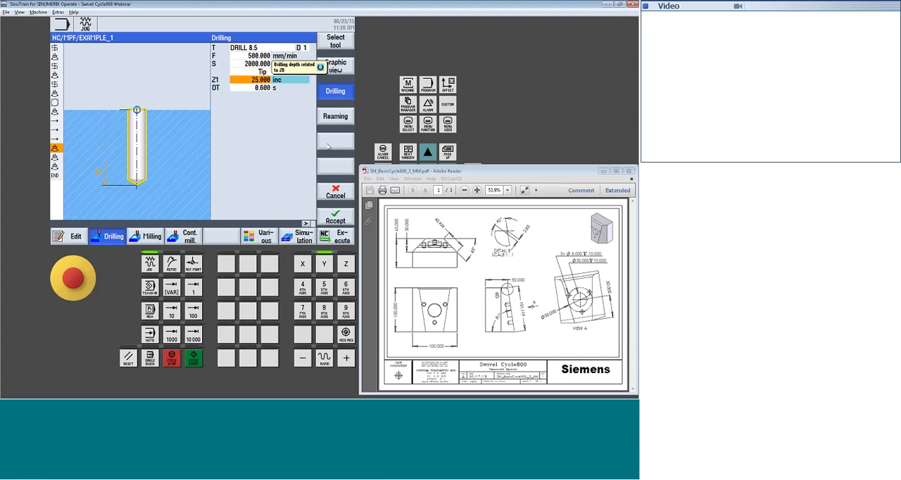
key(space)
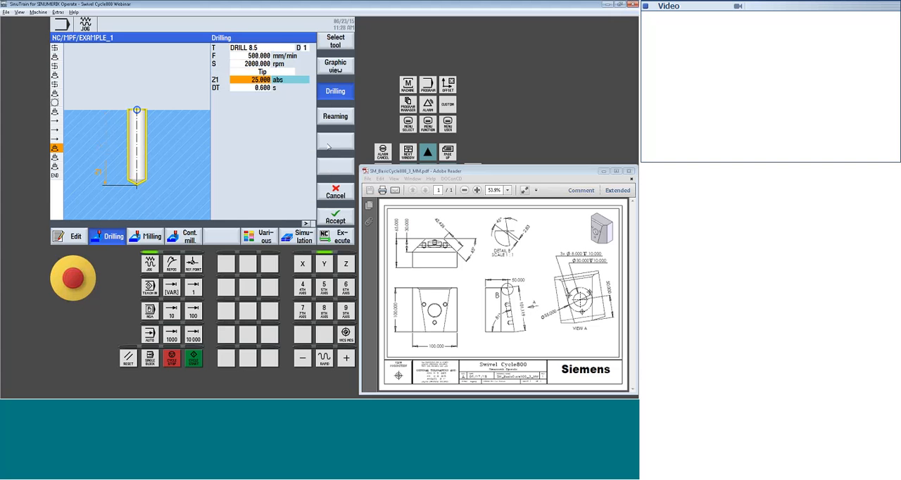
text(-10)
key(Return)
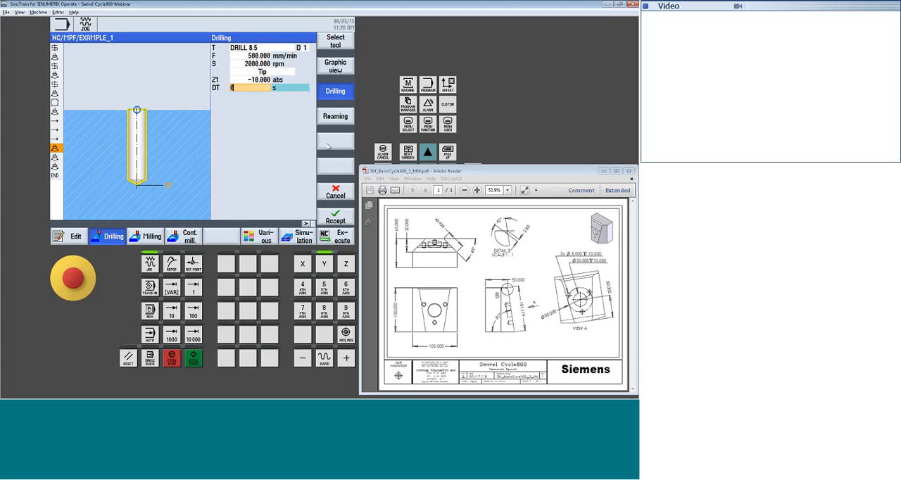
click(335, 216)
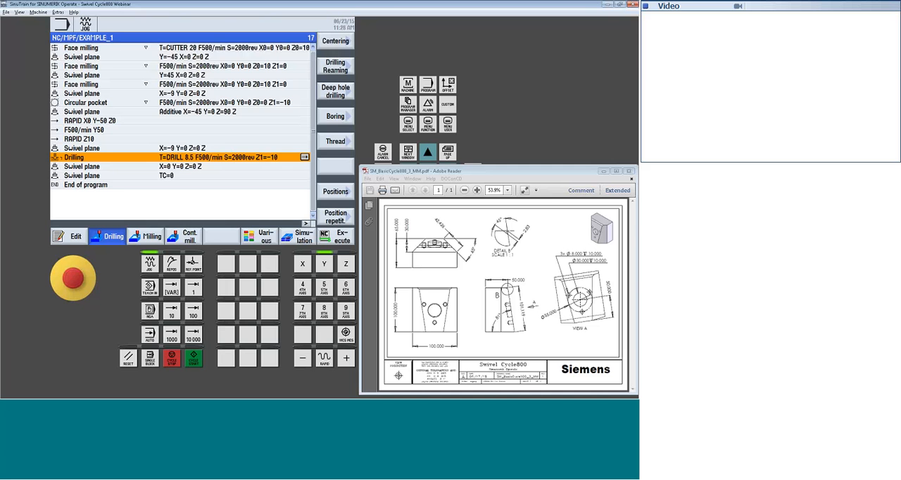
Define a full-circle drilling pattern with starting angle 120°, radius 55/2 and 3 positions
click(337, 193)
click(338, 141)
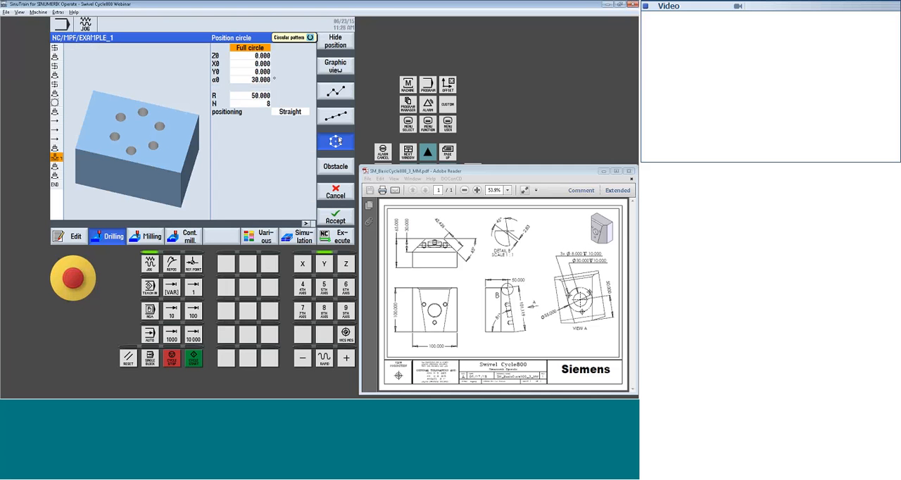
key(Down)
key(Down)
key(Down)
key(Down)
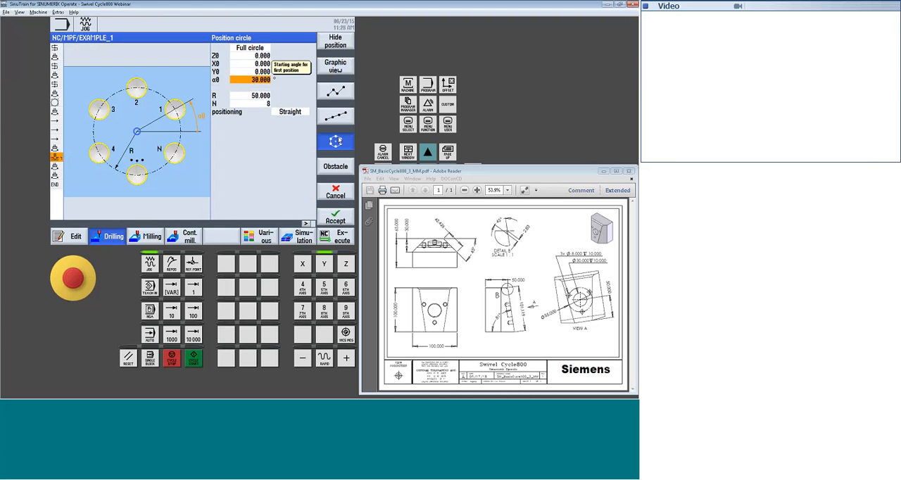
text(120)
key(Return)
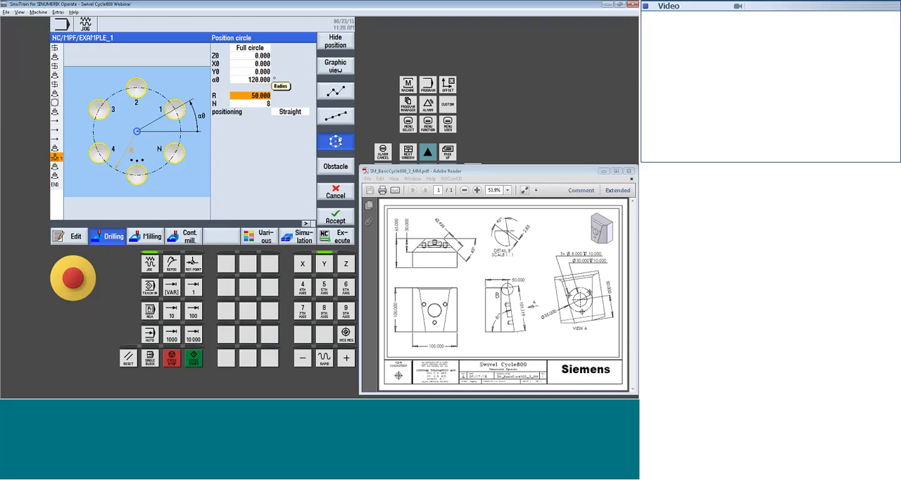
text(55)
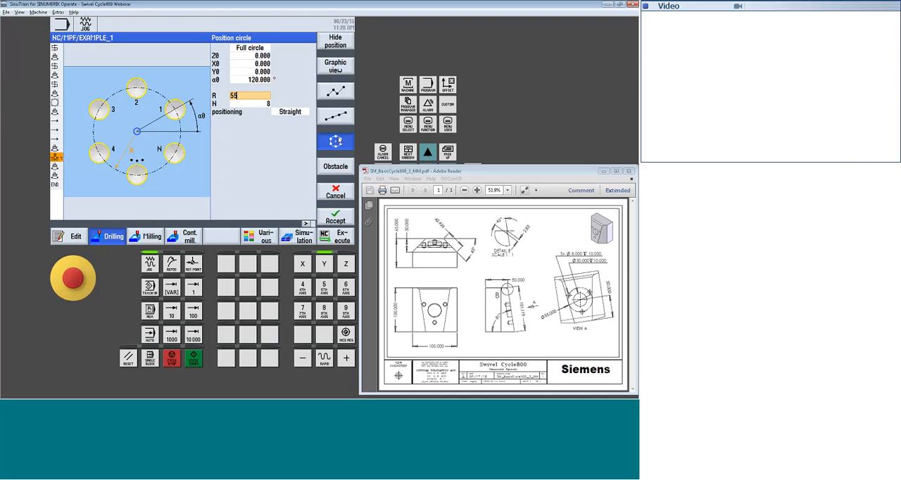
text(/2)
key(Return)
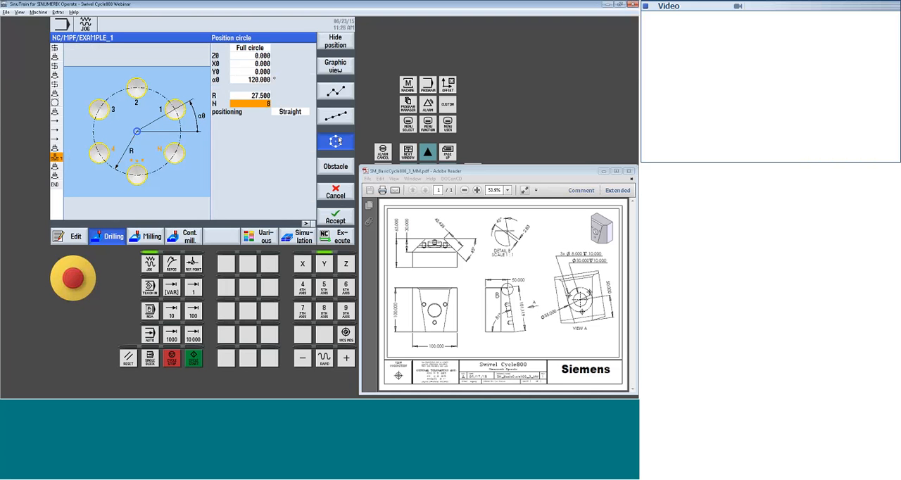
text(3)
key(Return)
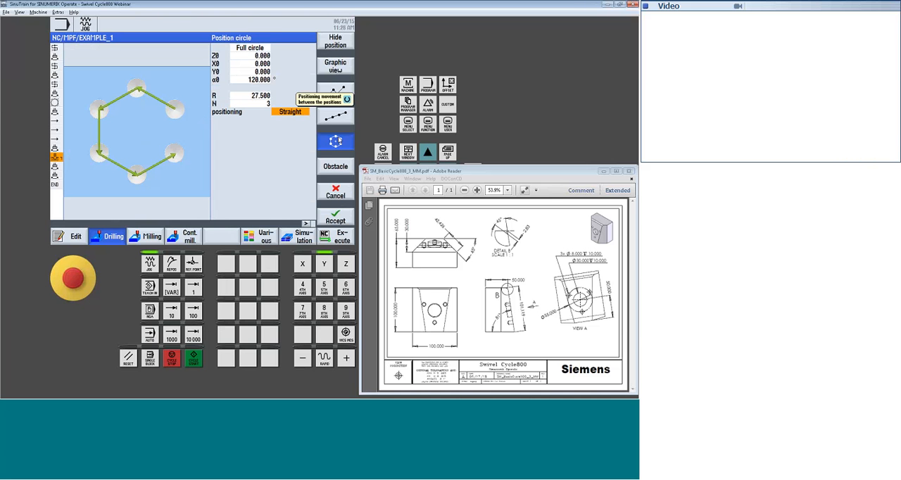
Change the hole circle's starting angle to 270° and add the position pattern to the program
key(Up)
key(Up)
key(Up)
key(Up)
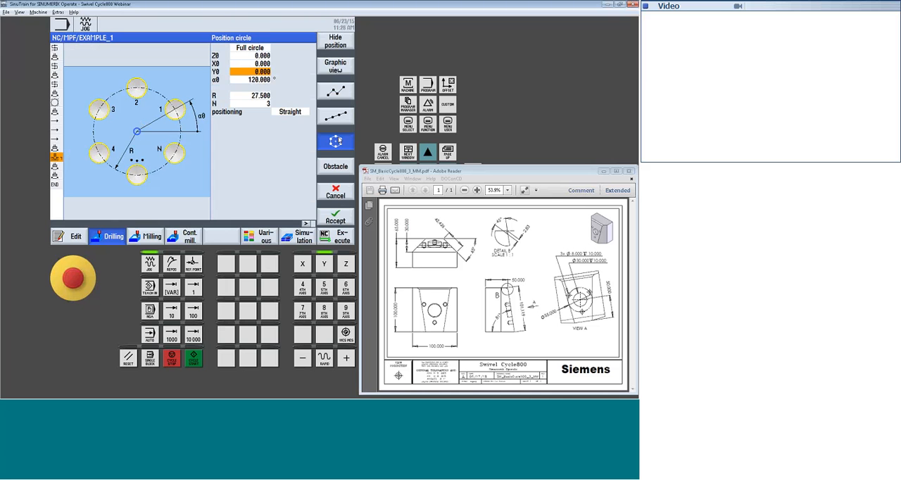
key(Down)
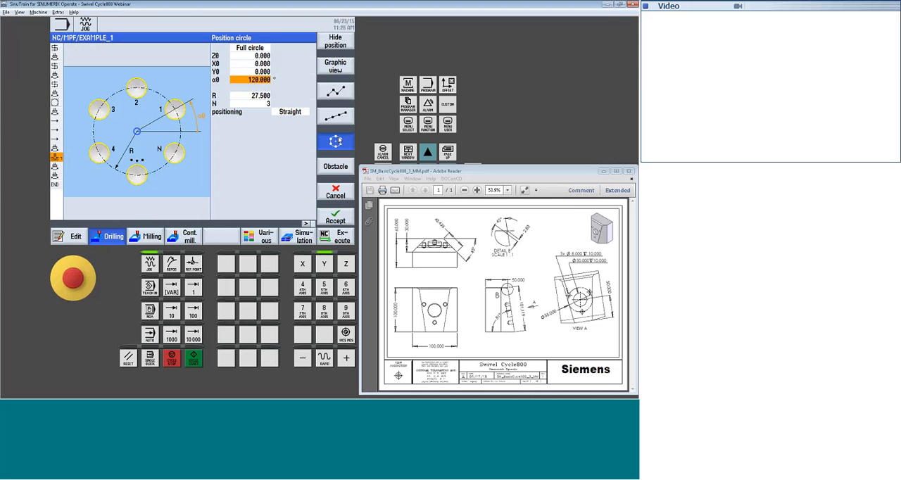
text(270)
key(Return)
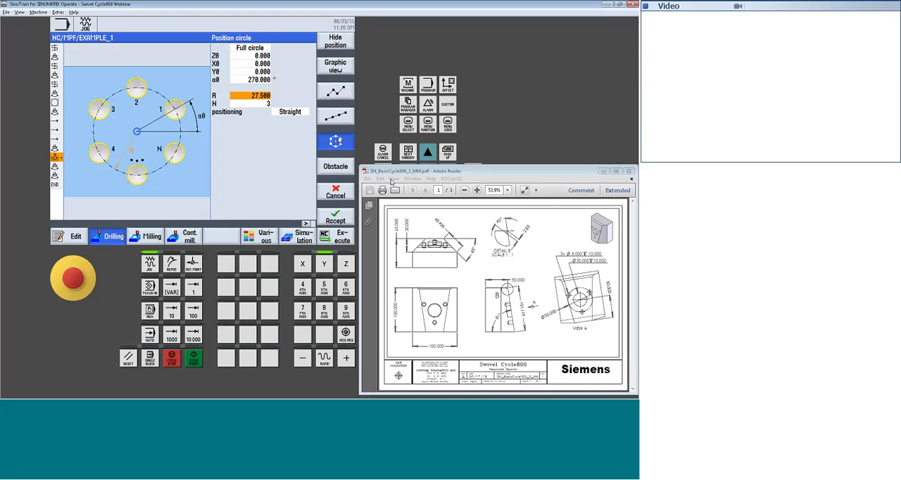
click(342, 219)
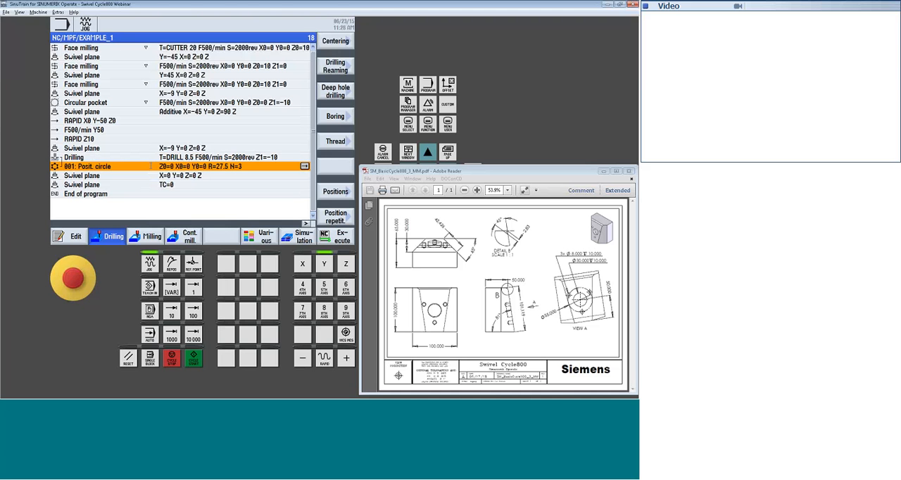
Check the parameters of the zero-angle swivel plane that follows the hole circle
key(Down)
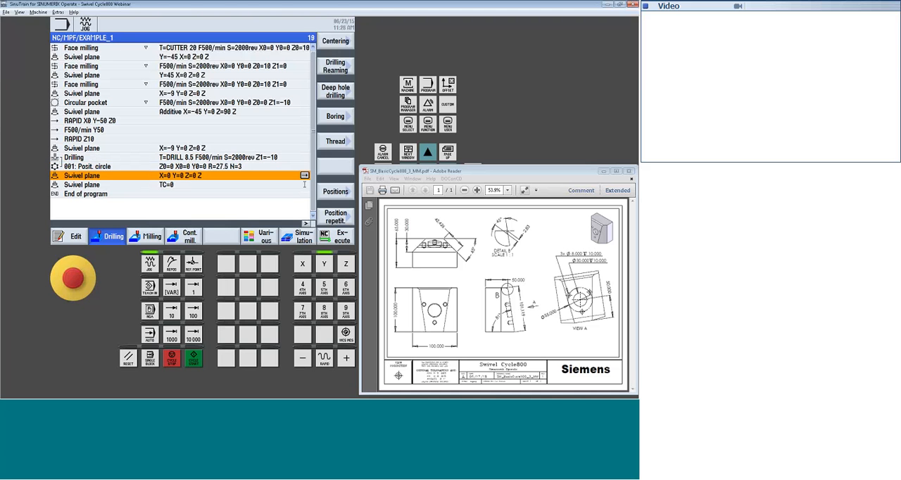
click(304, 176)
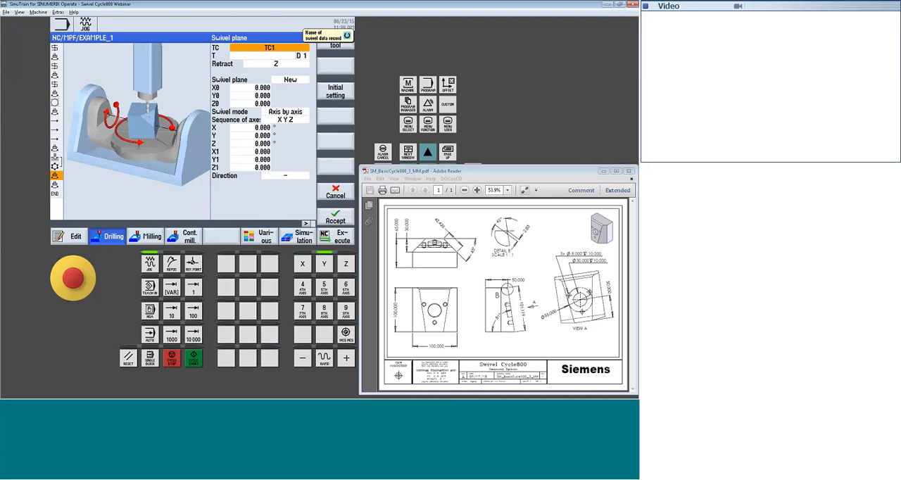
click(345, 216)
click(135, 185)
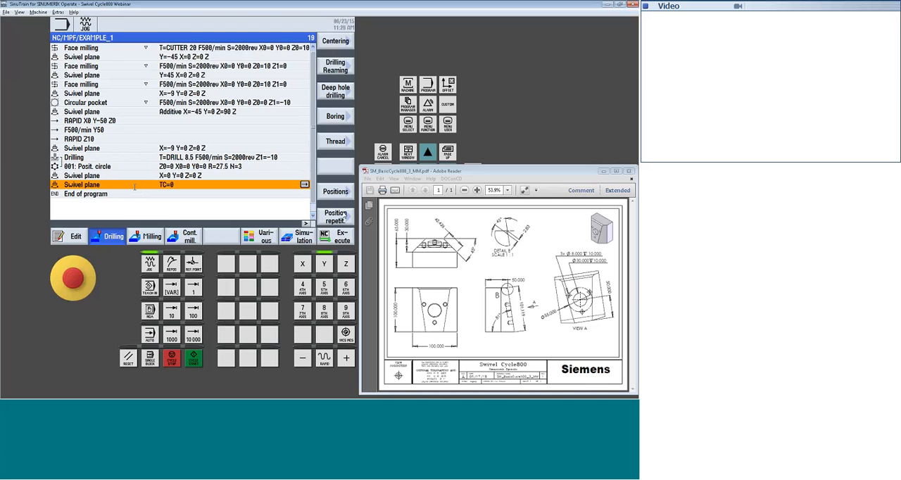
Simulate the whole program and inspect the drilled holes on the angled face of the part
click(299, 239)
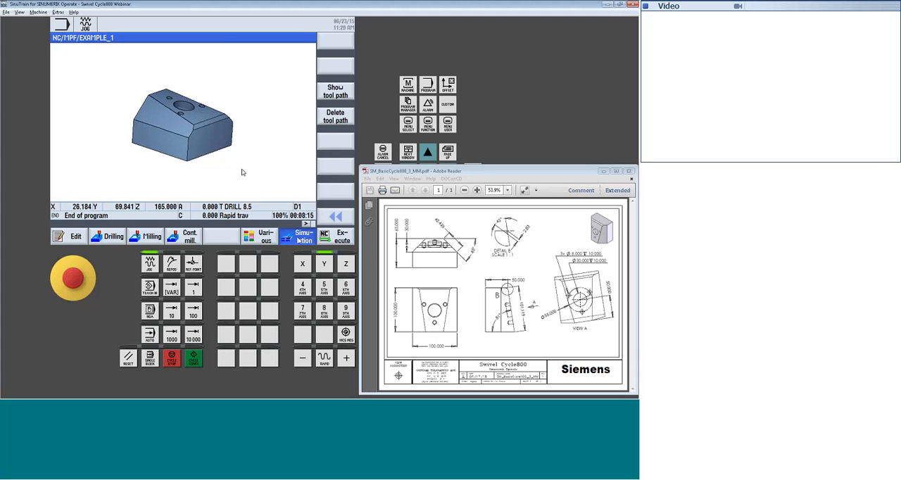
mouse_move(242, 172)
mouse_down()
mouse_move(233, 165)
mouse_move(218, 193)
mouse_move(222, 174)
mouse_move(239, 169)
mouse_up()
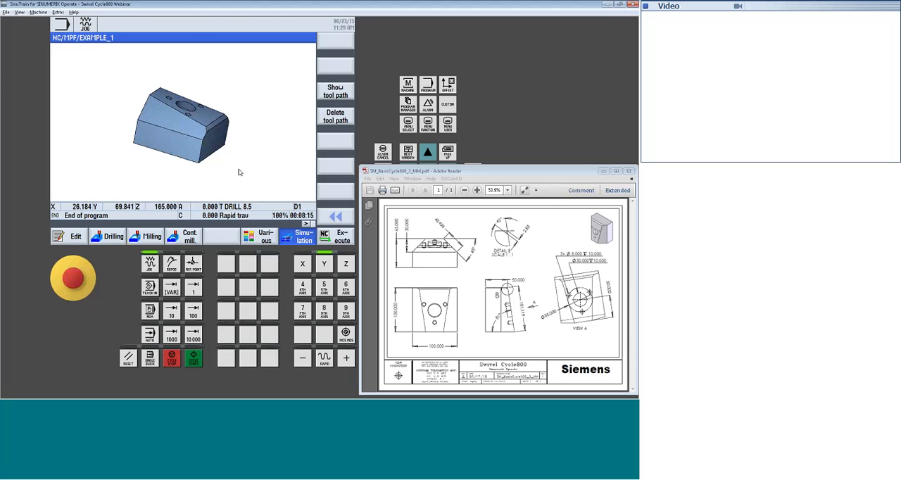
click(74, 242)
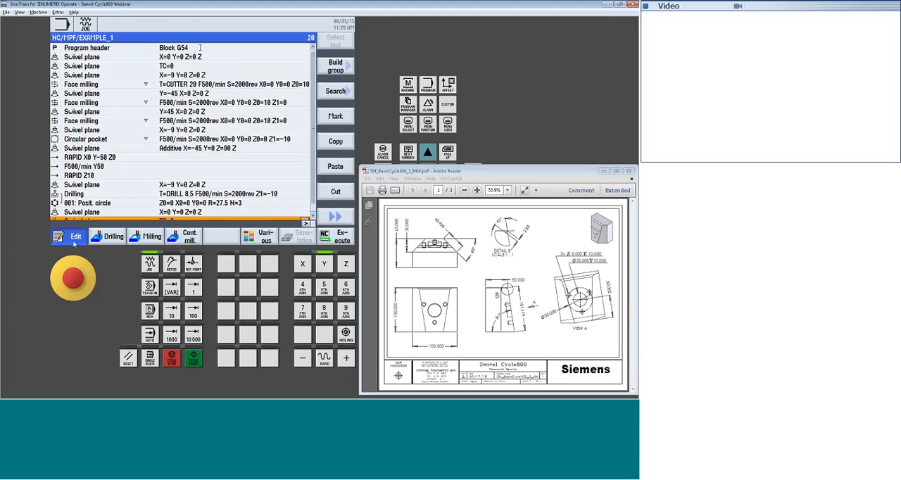
Load the program for execution in AUTO mode from its header and minimize the PDF drawing
click(200, 47)
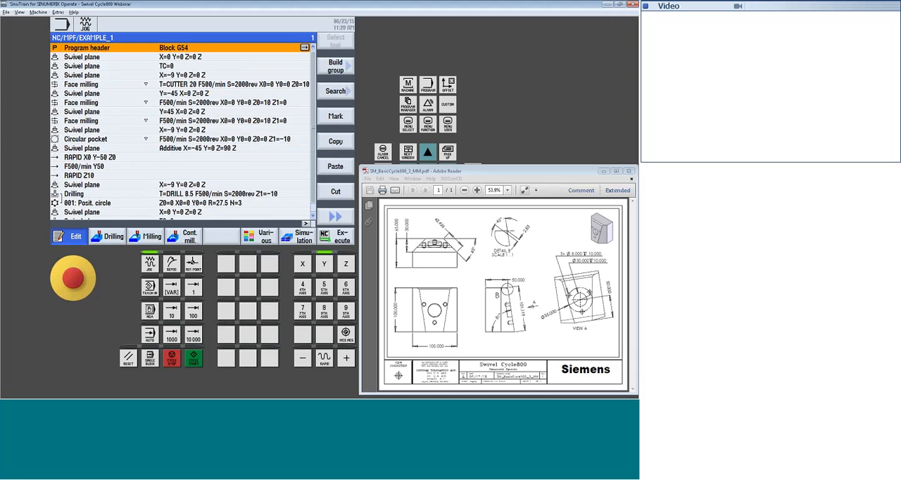
key(F8)
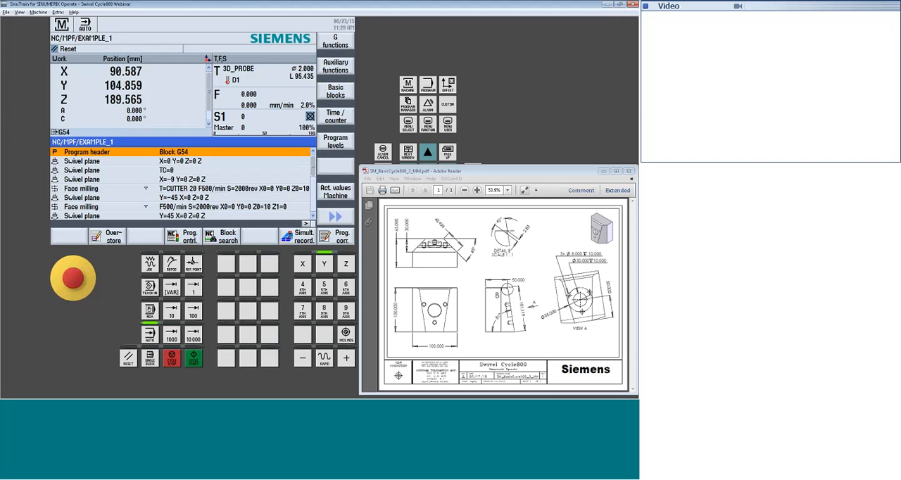
click(603, 172)
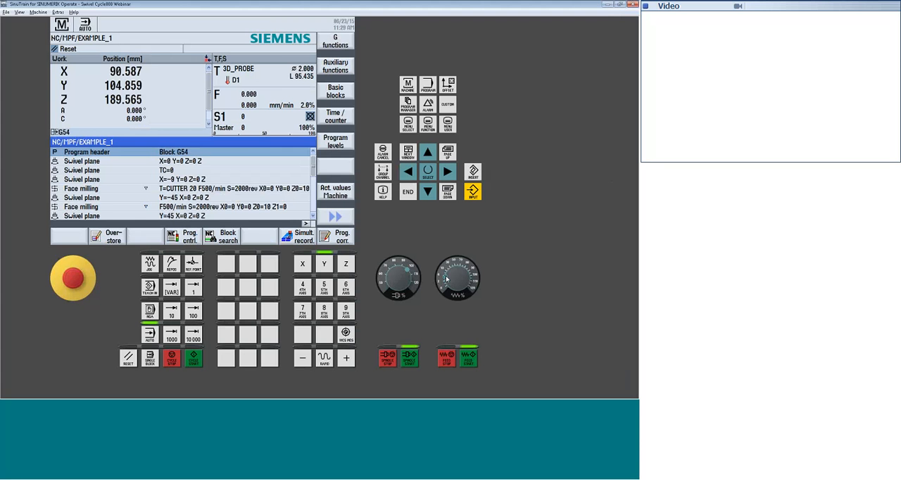
Run EXAMPLE_1 in AUTO mode, raise the feedrate override to 40% and display the basic blocks
click(194, 359)
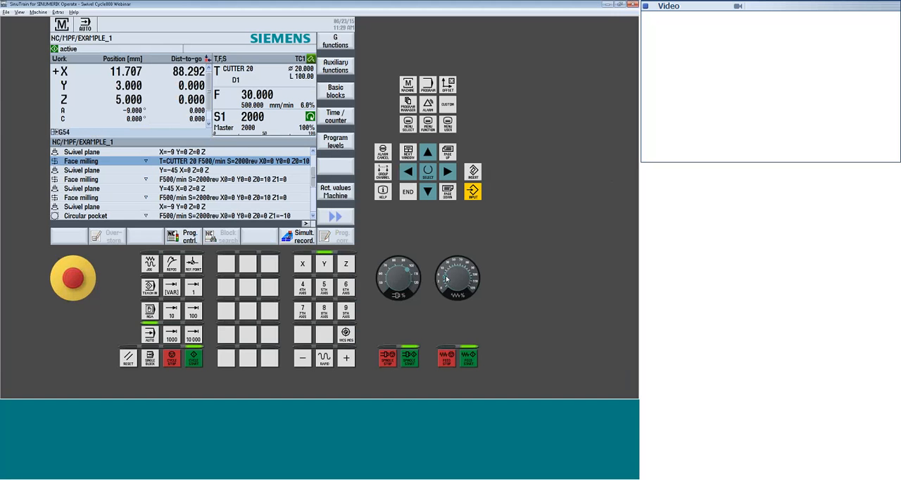
drag(447, 275, 453, 268)
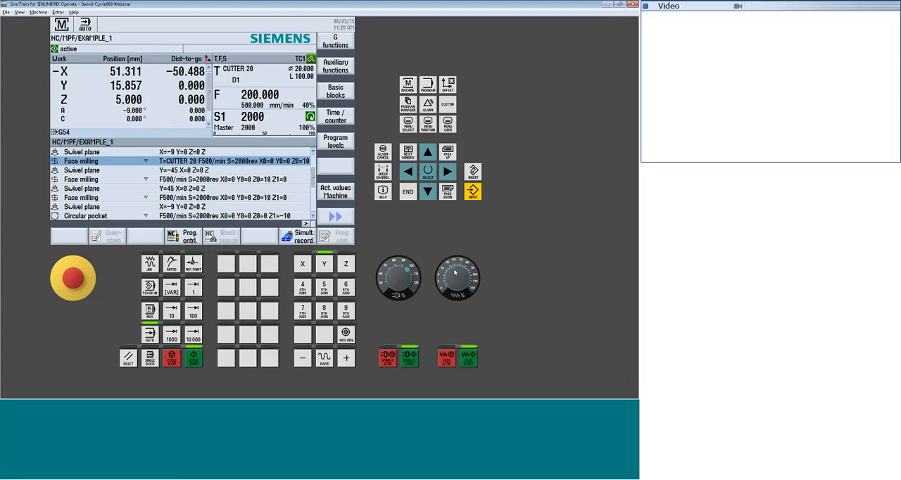
click(335, 91)
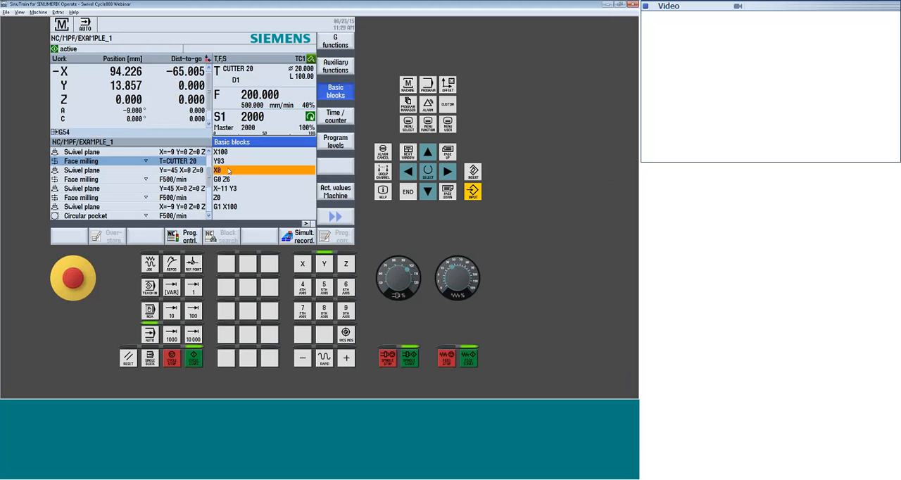
Check the general settings for automatic mode while the program runs and return to the block display
click(338, 218)
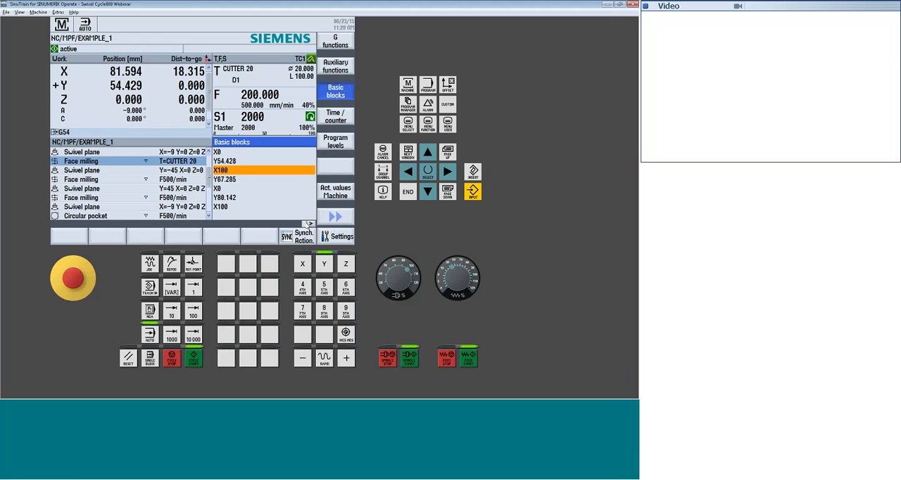
click(340, 236)
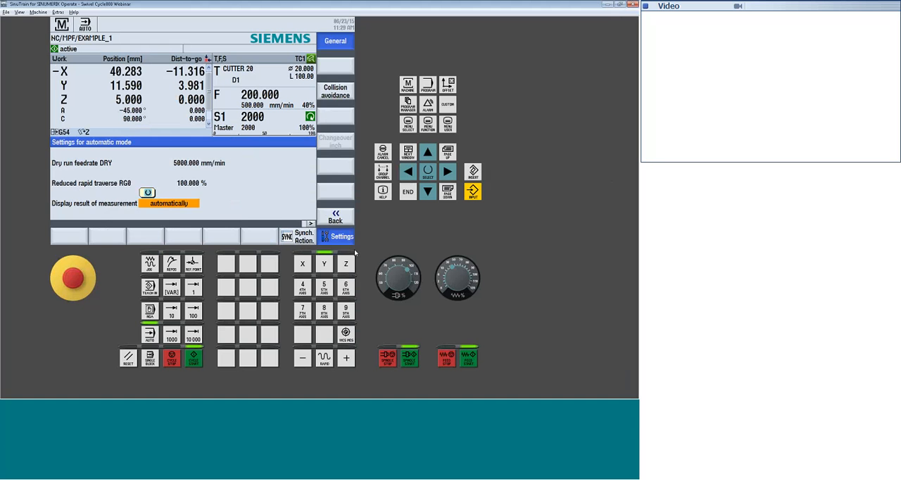
click(336, 216)
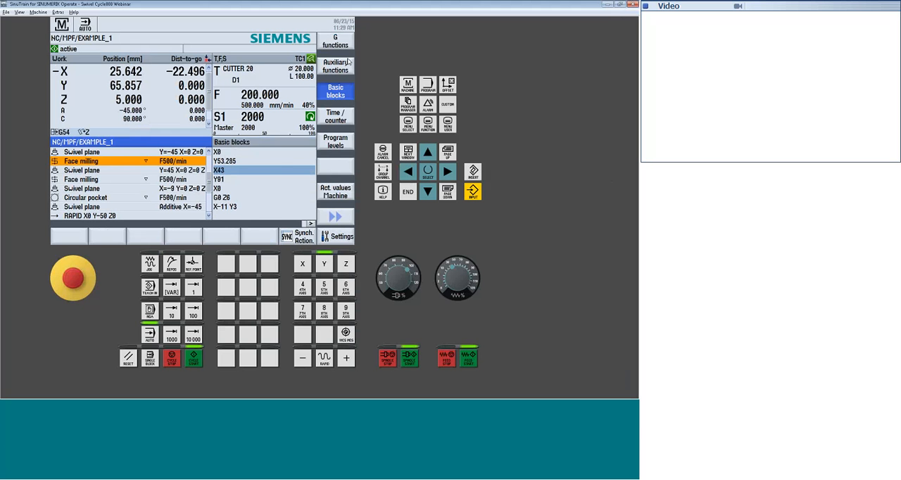
View the complete list of G functions for the running program and return to the program display
click(329, 42)
click(329, 42)
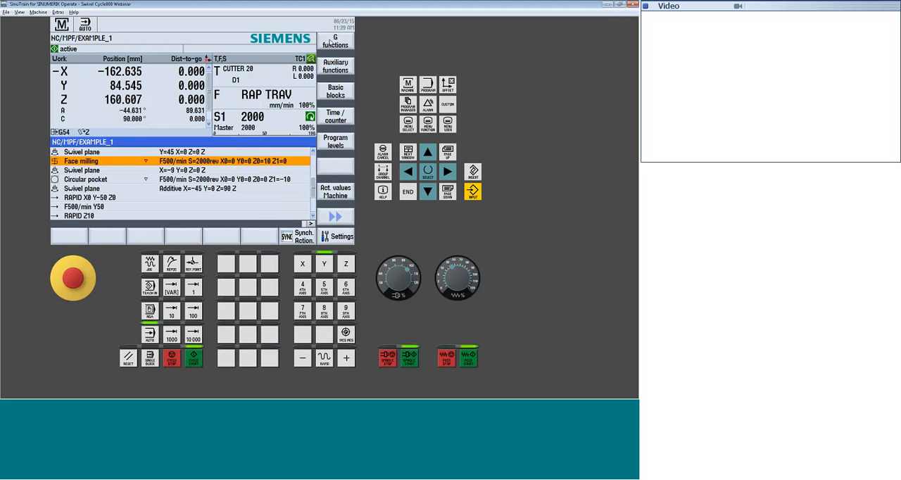
click(343, 217)
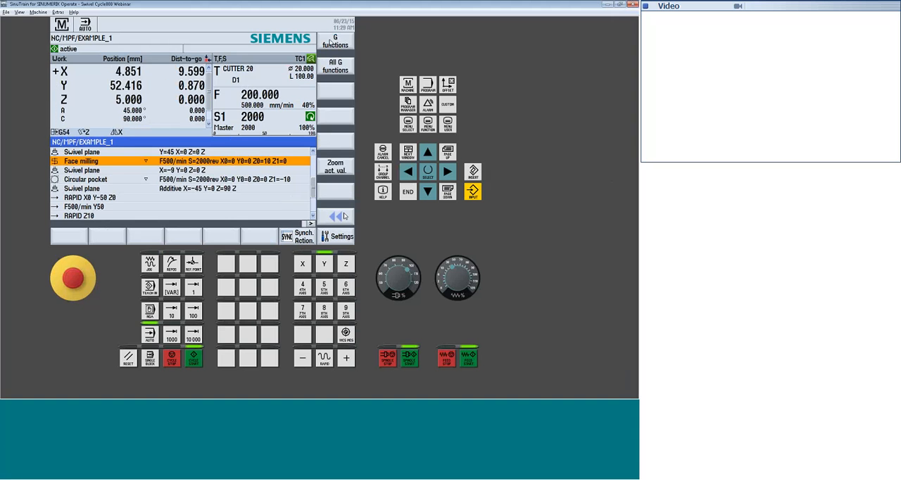
click(337, 67)
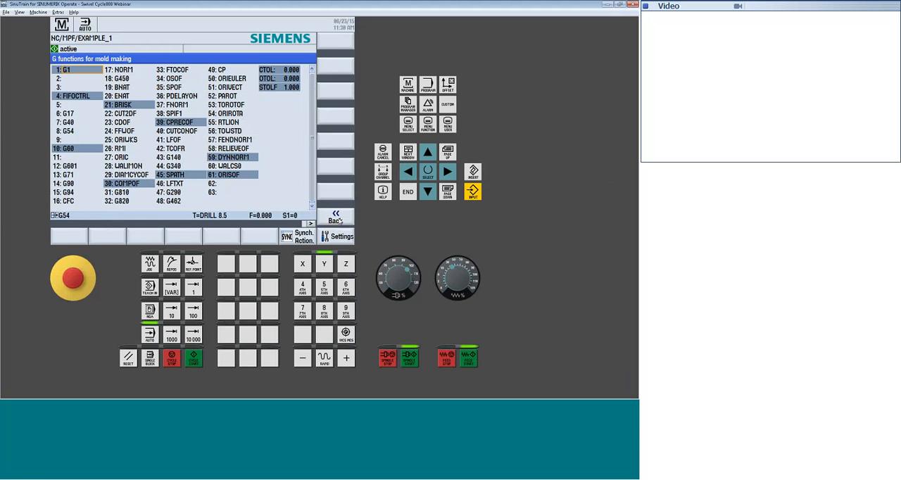
click(335, 216)
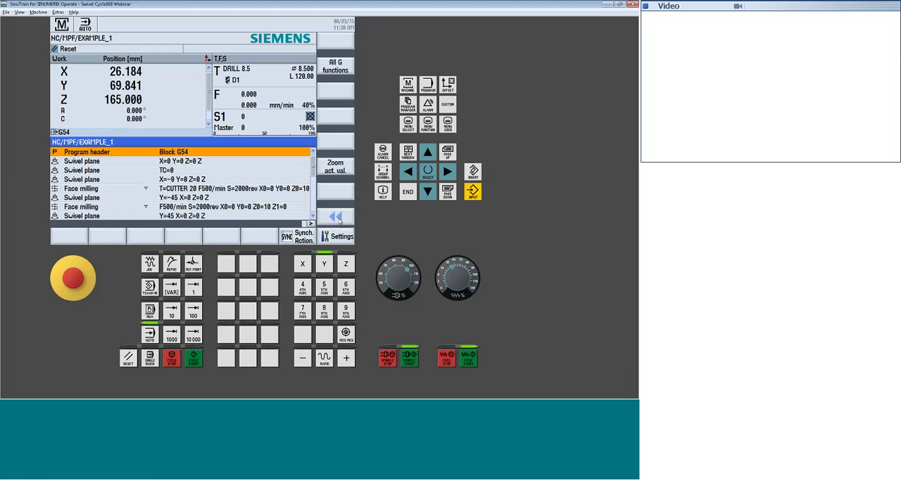
Open simultaneous recording in the machine space view and enlarge it around the swivel table
click(310, 223)
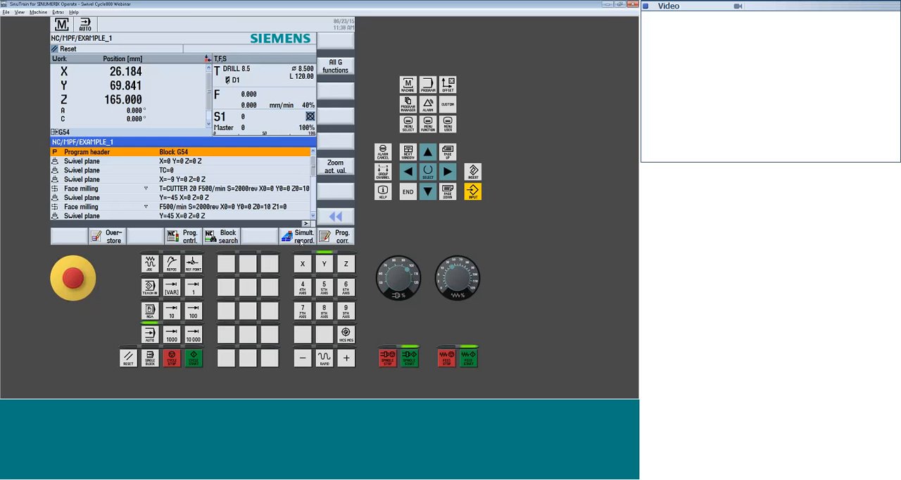
click(301, 238)
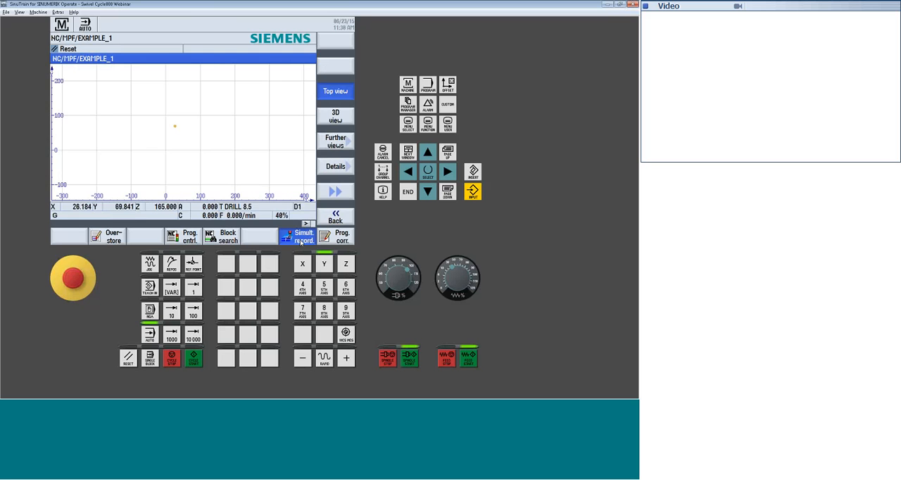
click(335, 141)
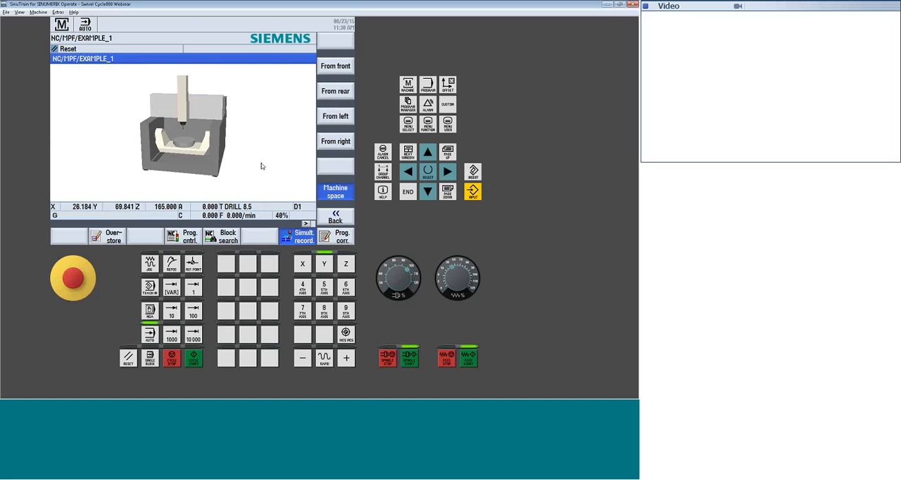
click(335, 217)
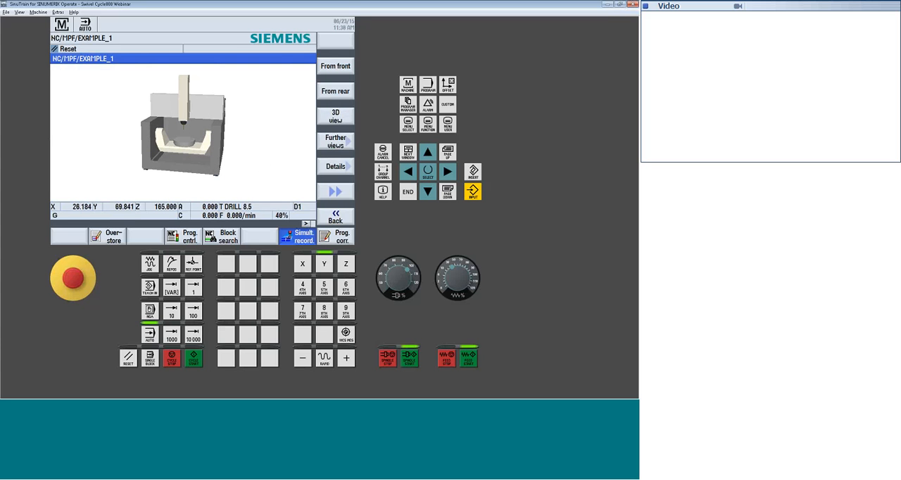
click(335, 166)
click(335, 66)
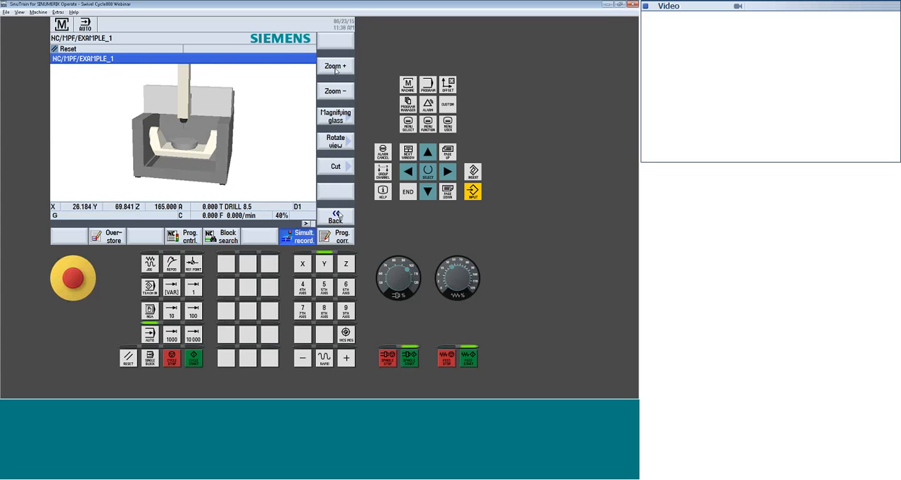
click(335, 66)
click(336, 67)
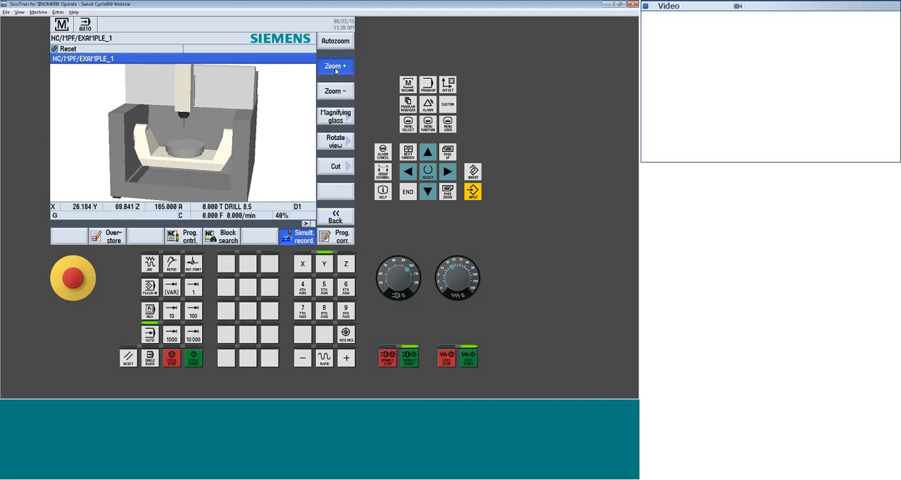
drag(238, 153, 221, 144)
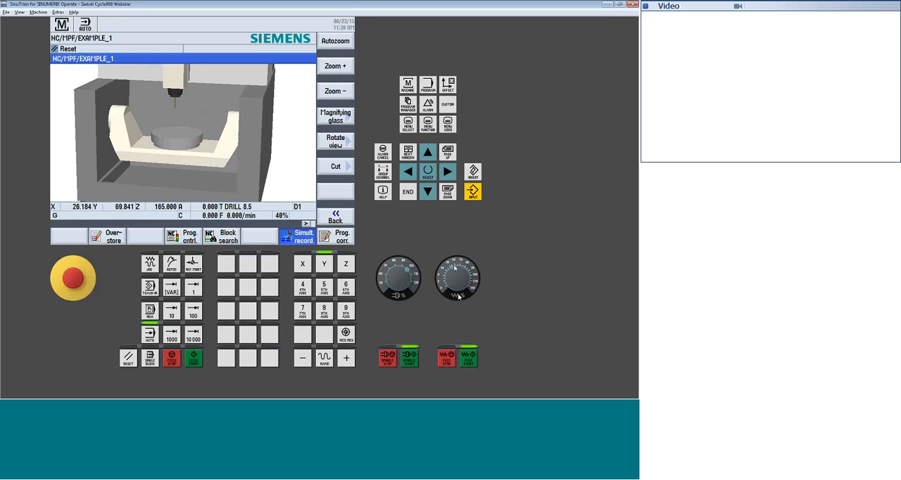
Run the program with simultaneous recording, inspect the machined part on the table from several angles, and leave the recording
click(195, 359)
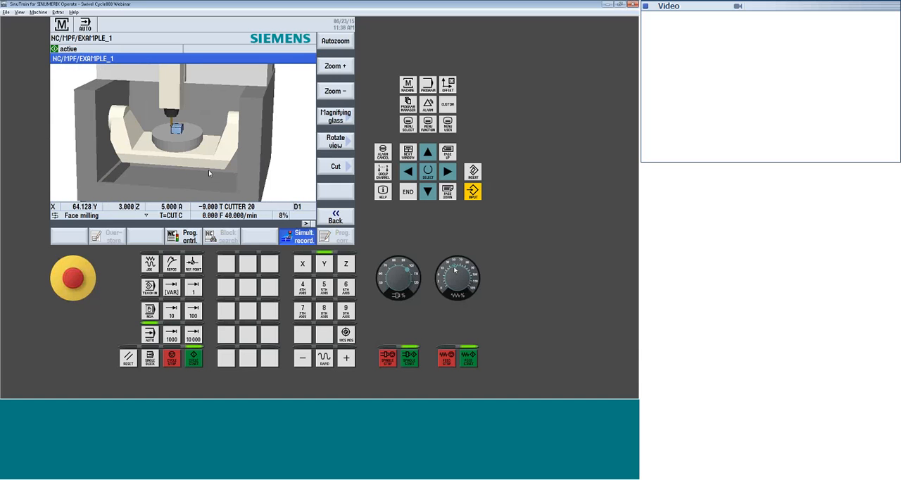
click(339, 66)
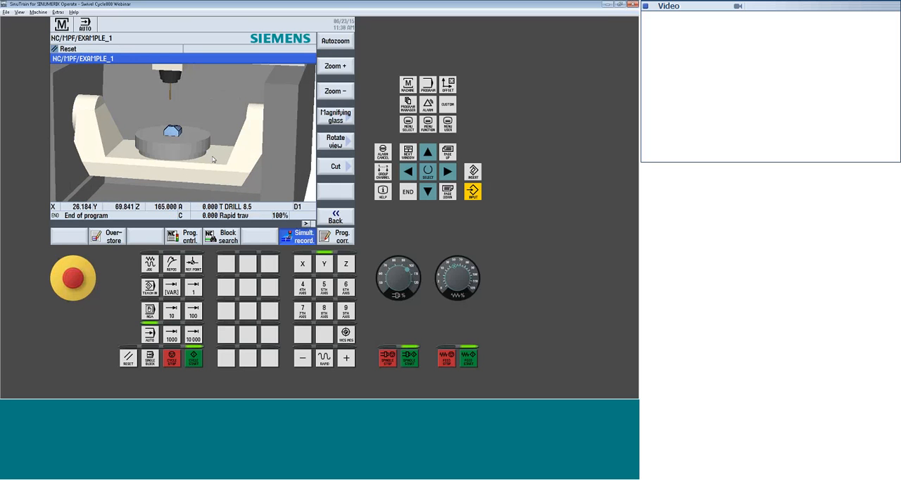
middle_drag(210, 154, 205, 163)
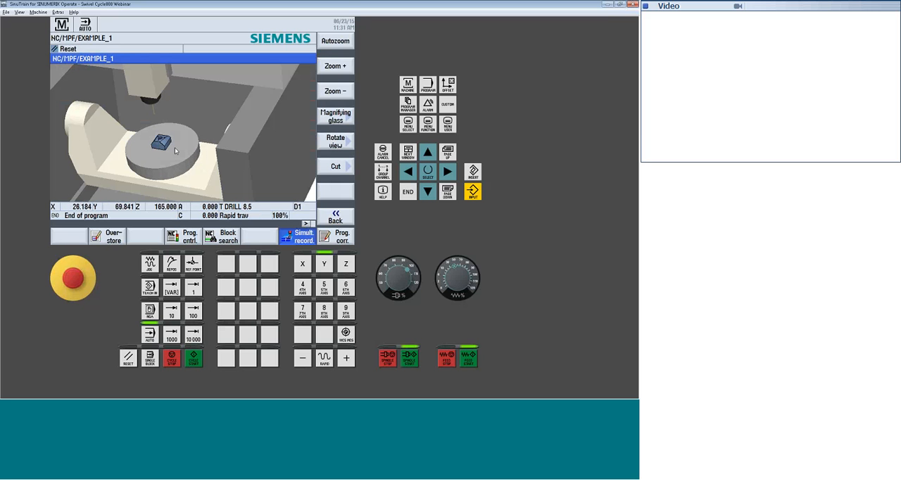
middle_drag(175, 148, 180, 146)
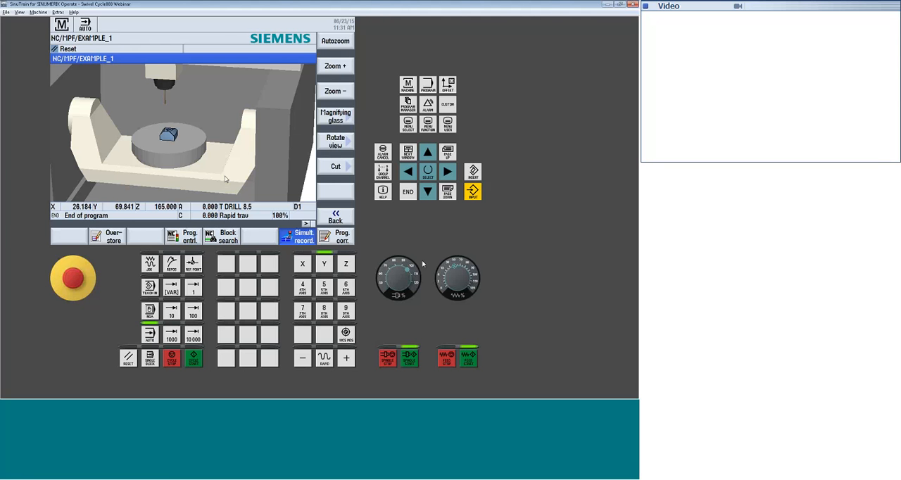
click(336, 219)
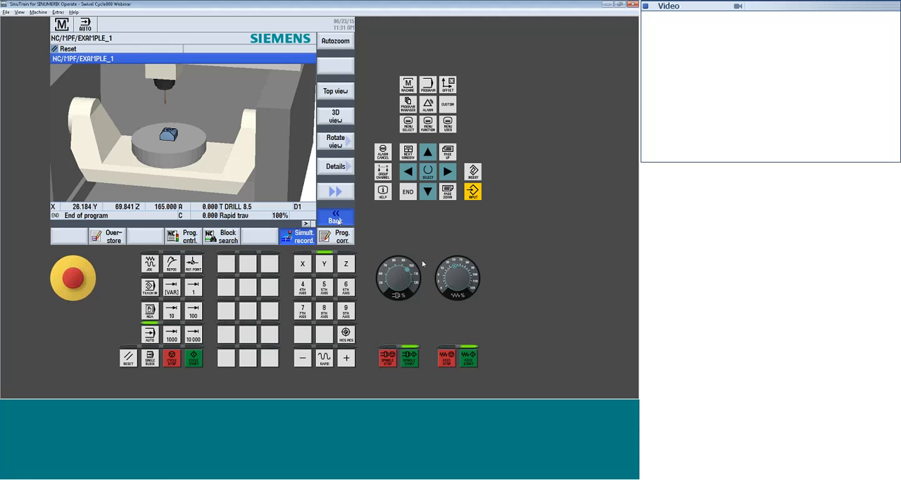
click(337, 220)
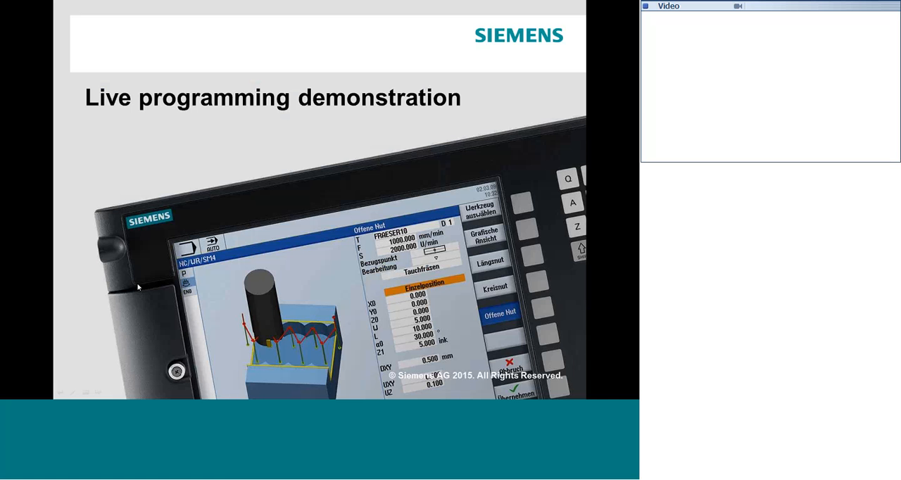
click(138, 287)
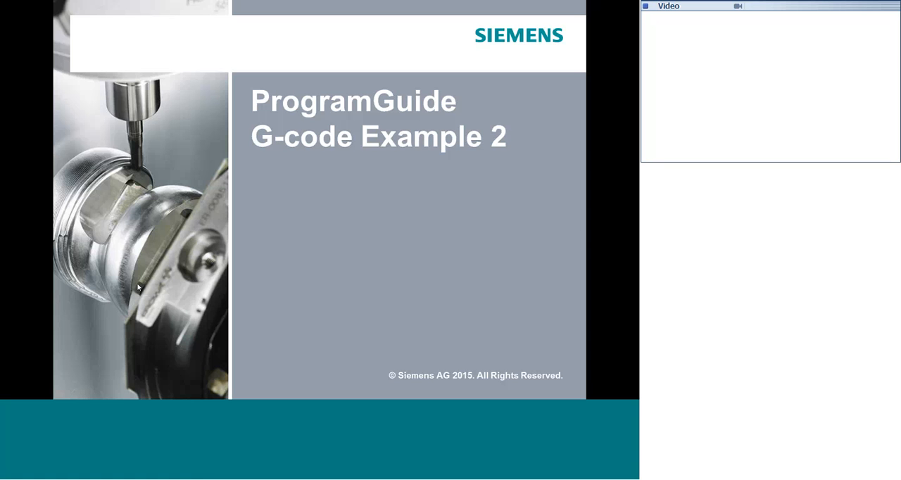
click(138, 287)
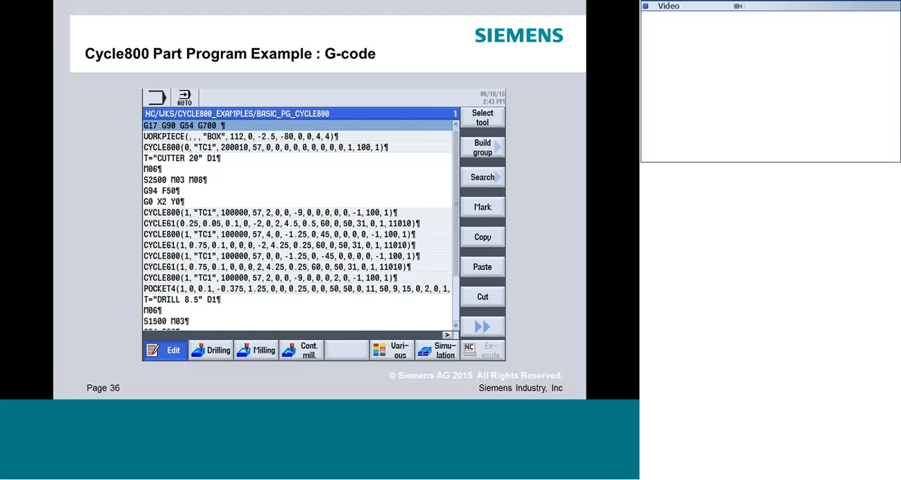
key(Right)
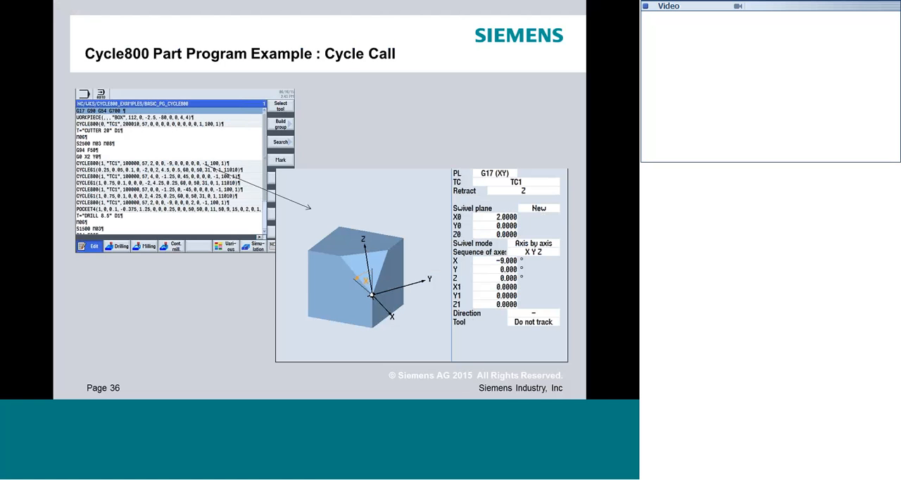
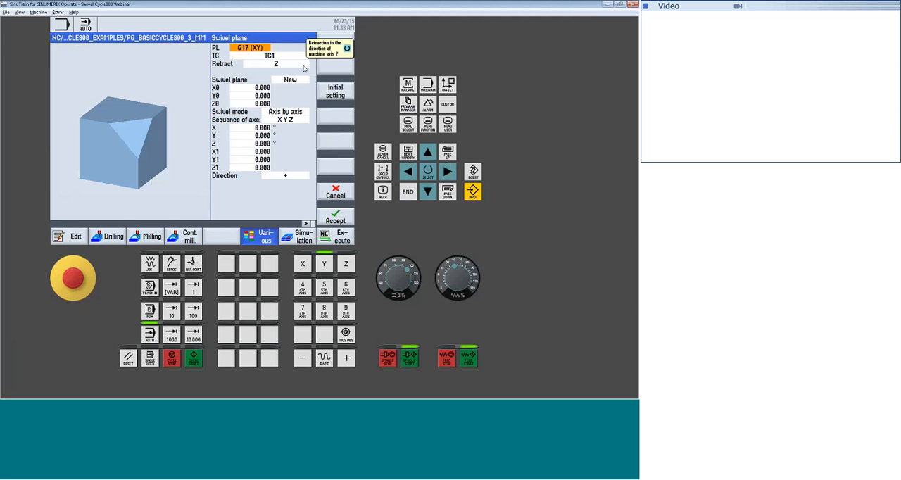
Set the swivel plane direction in block N20 to minus and accept the change
click(295, 176)
click(295, 176)
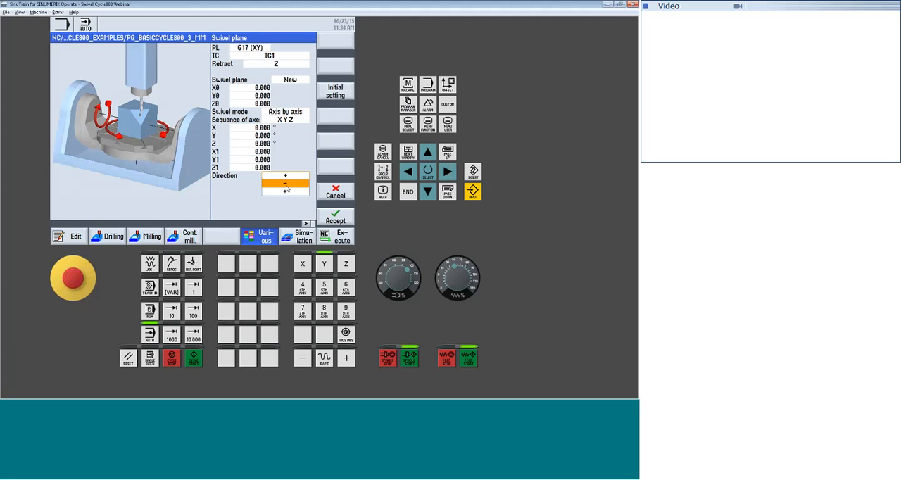
click(285, 189)
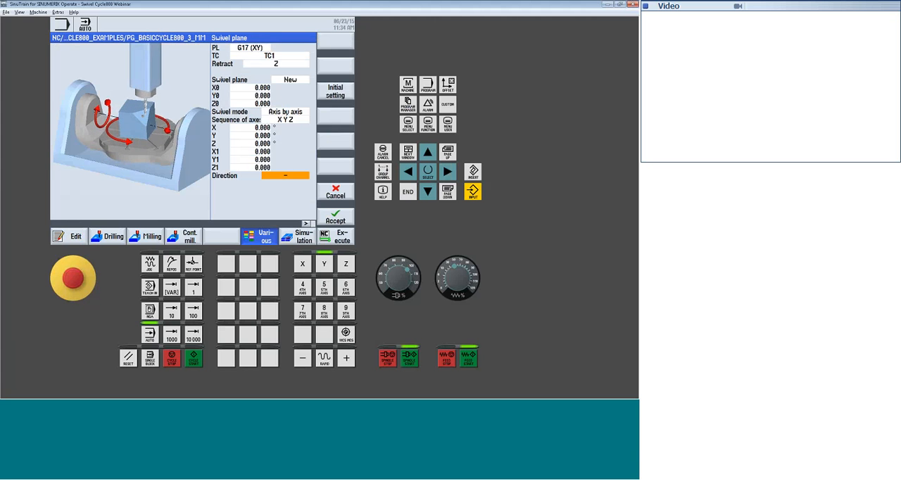
click(339, 220)
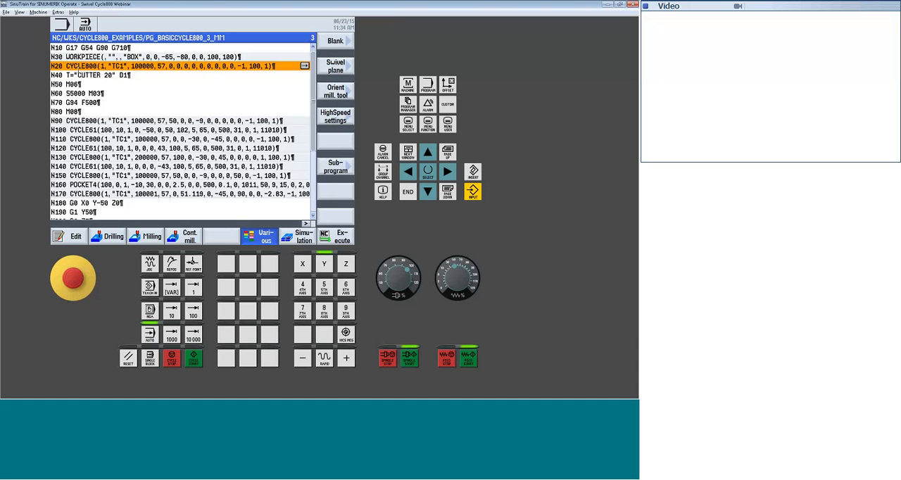
Check the swivel plane parameters in block N90 and the face milling parameters in block N100
click(83, 121)
click(304, 121)
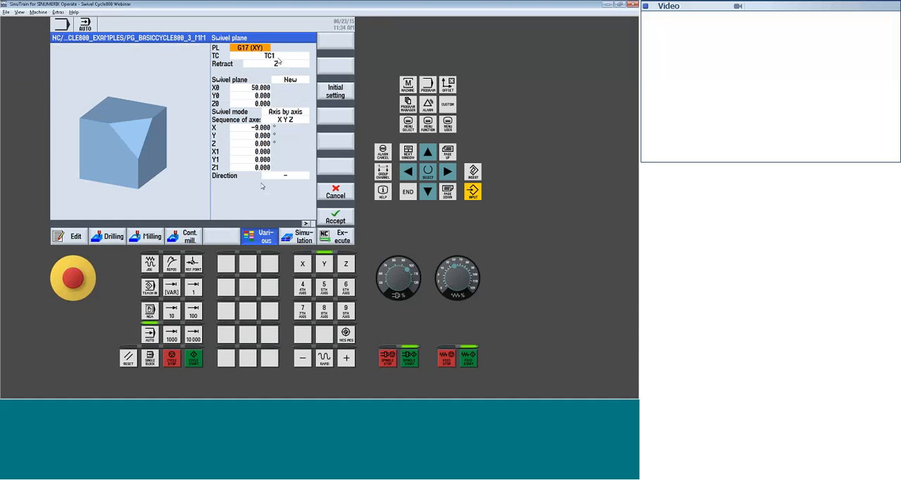
click(336, 193)
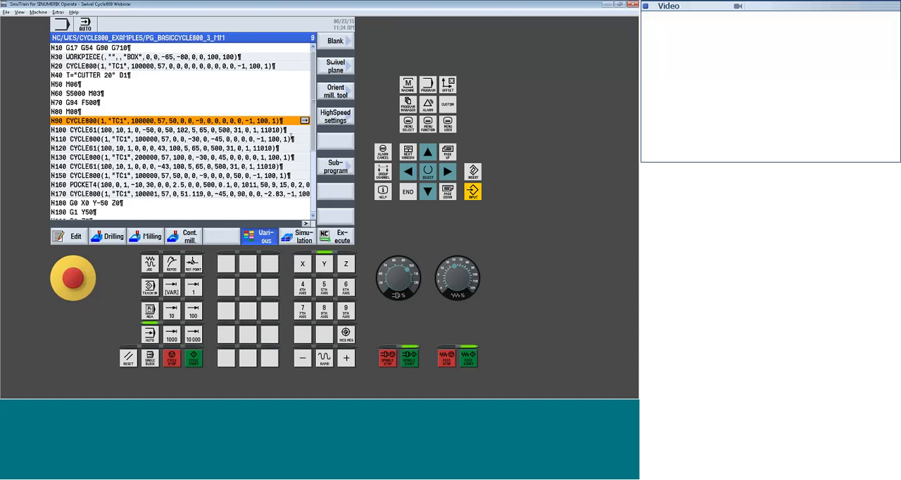
click(306, 131)
click(305, 131)
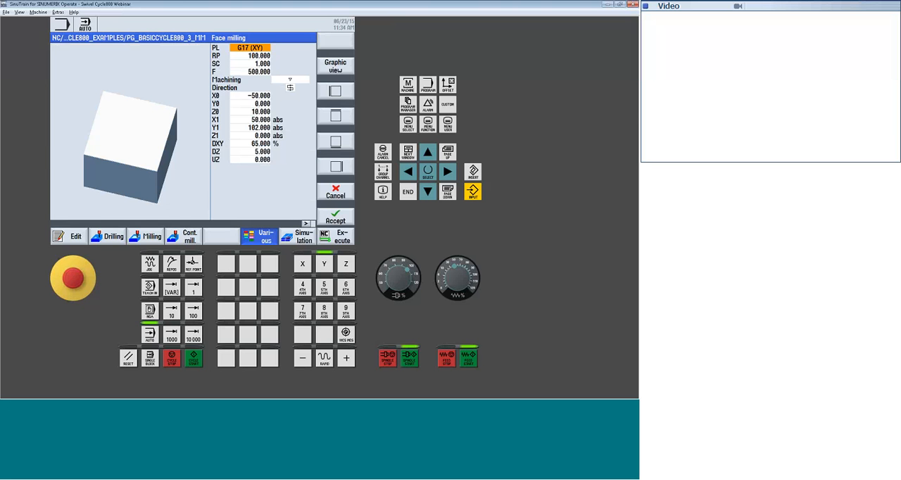
click(338, 195)
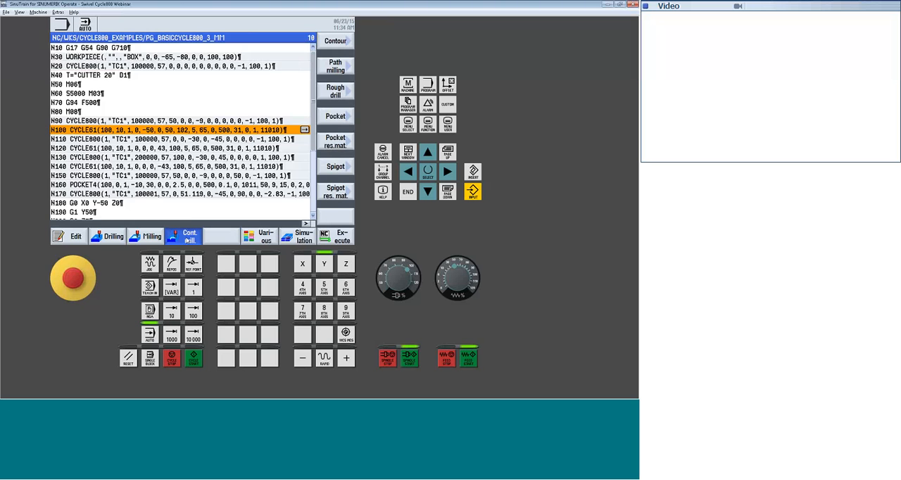
click(343, 118)
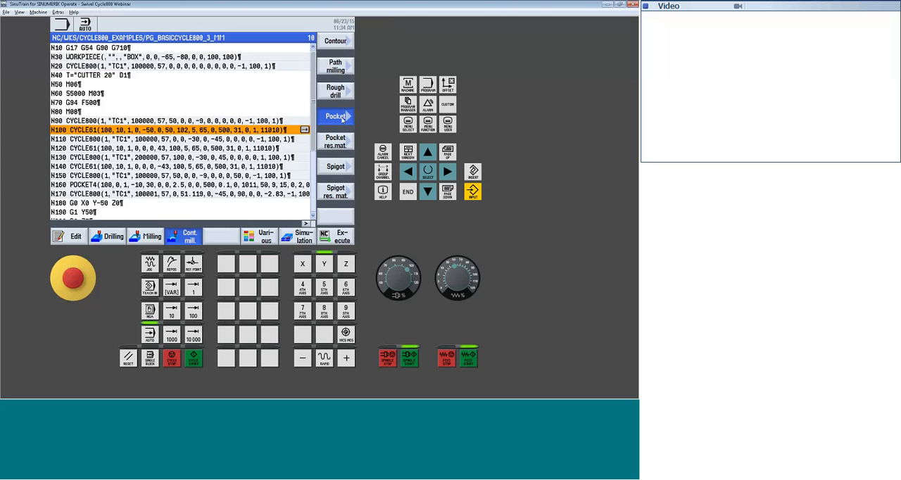
click(341, 191)
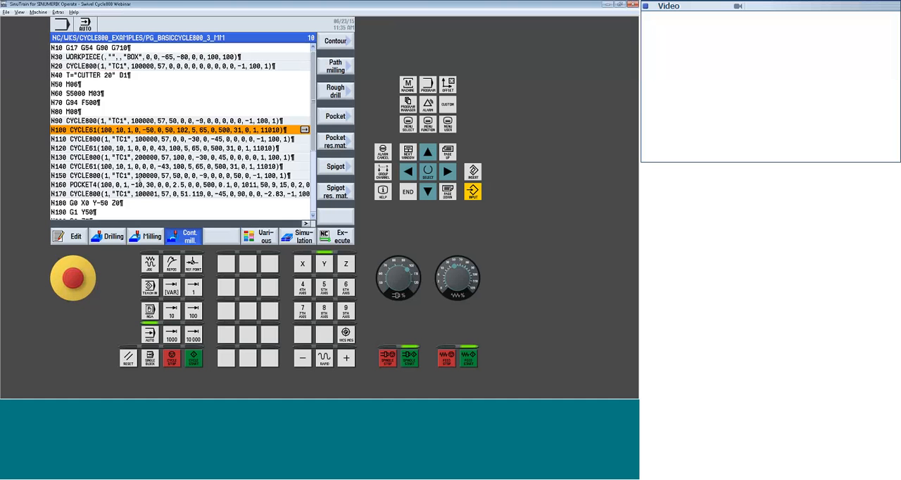
Go through the program from block N110 onward and check the swivel plane parameters in block N210
key(Down)
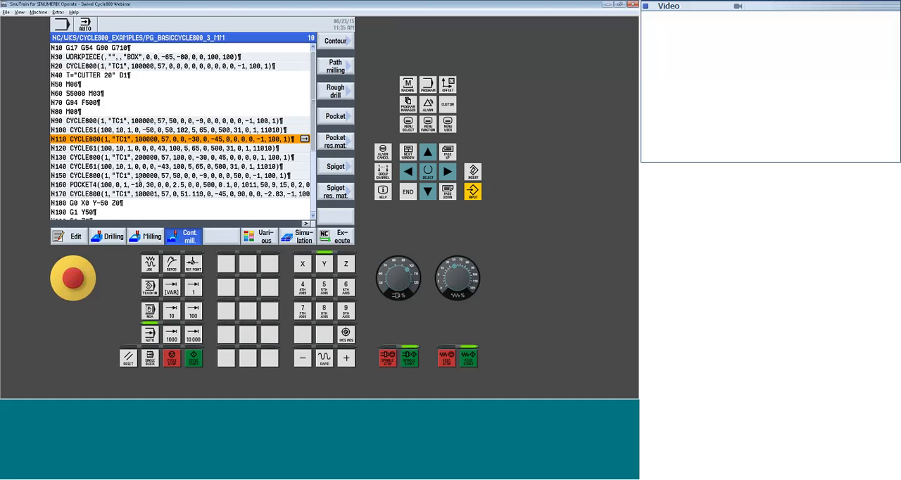
key(Down)
key(Down)
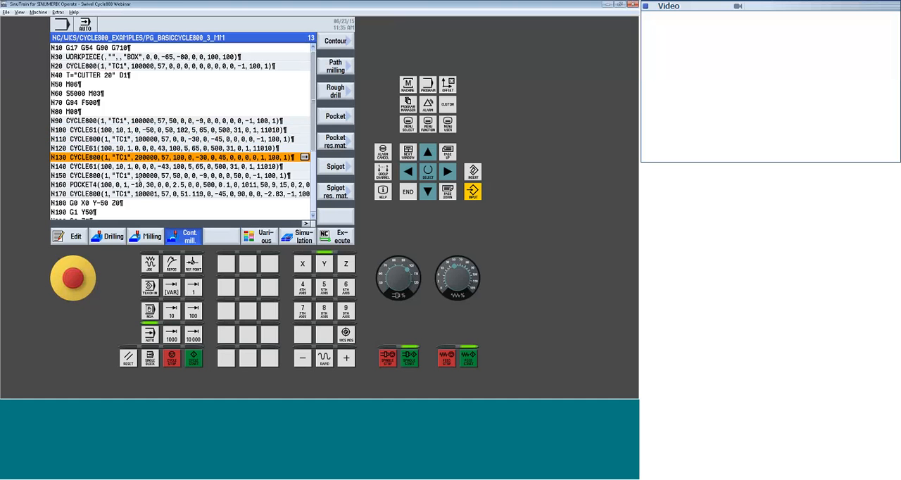
key(Down)
key(Down)
key(Down)
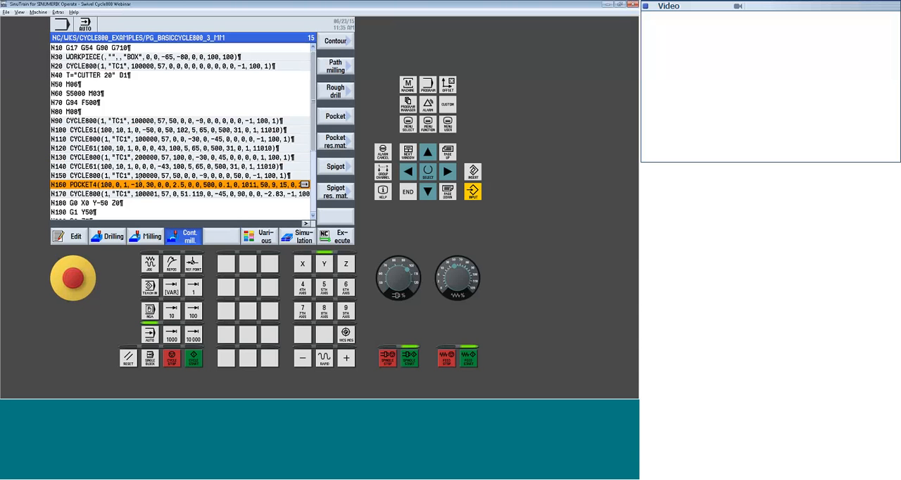
key(Down)
key(Down)
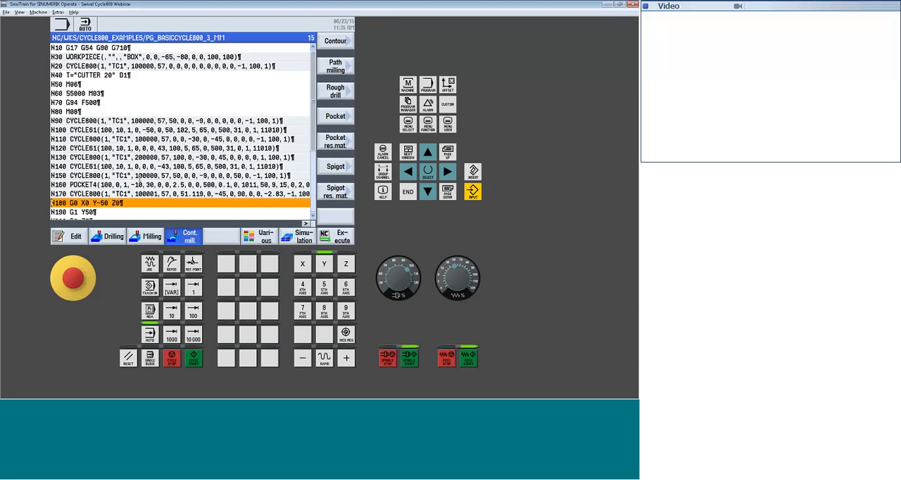
key(Down)
key(Down)
key(Down)
key(Down)
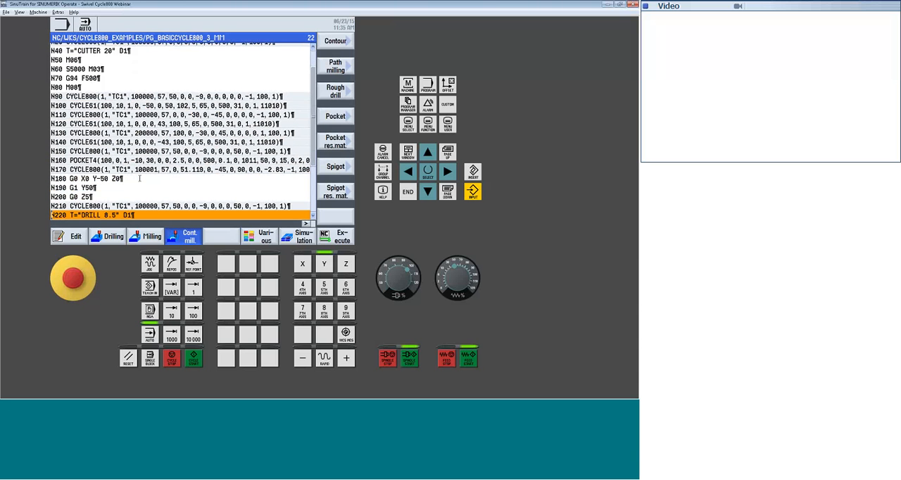
click(140, 179)
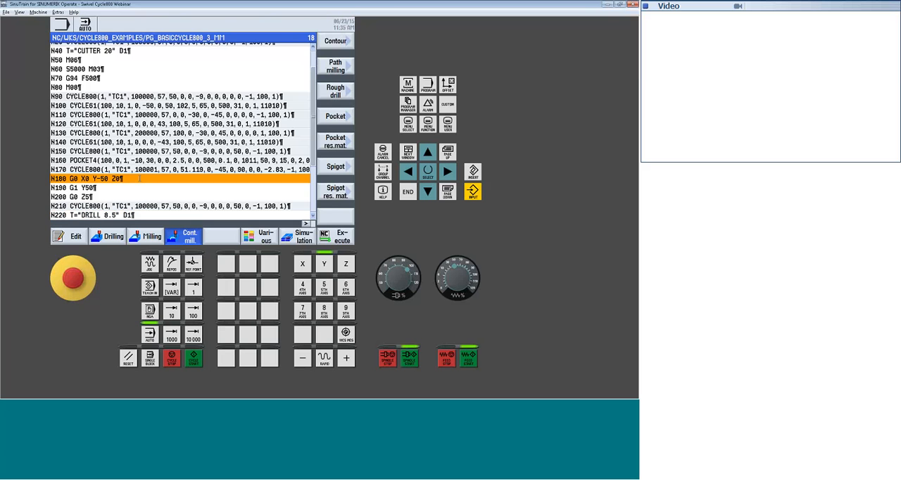
key(Down)
key(Down)
key(Down)
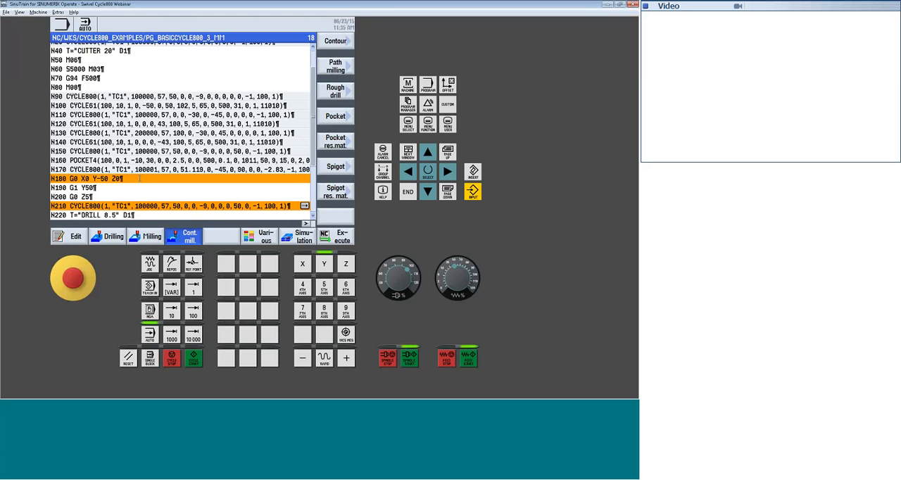
key(Right)
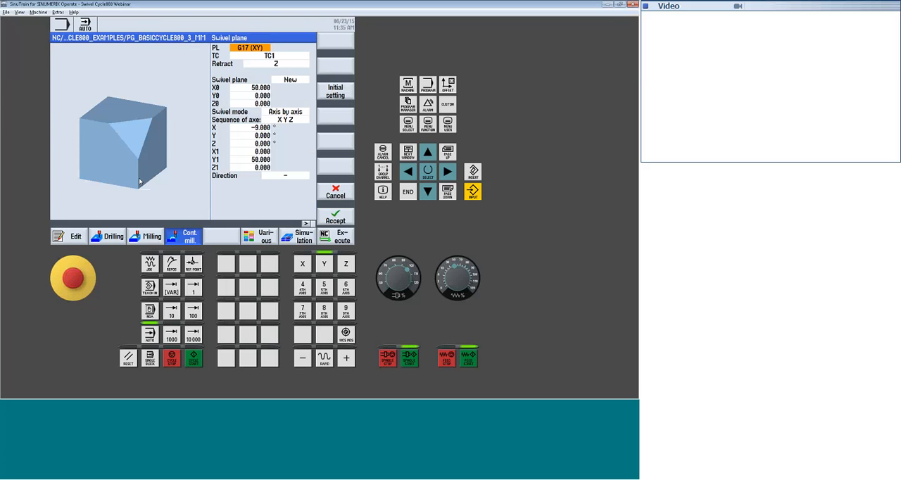
key(Left)
Review the drilling blocks and check the final swivel plane calls in blocks N300 and N310
key(Down)
key(Down)
key(Down)
key(Down)
key(Down)
key(Down)
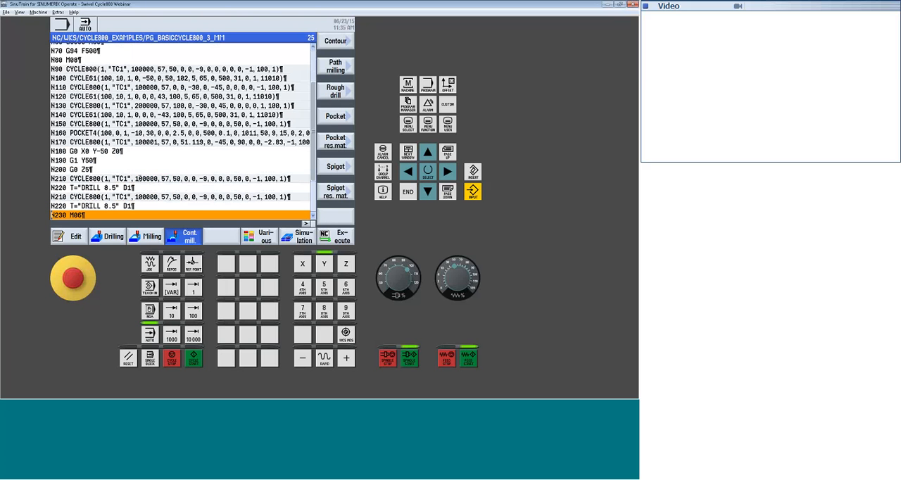
key(Down)
key(Down)
key(Down)
key(Down)
key(Down)
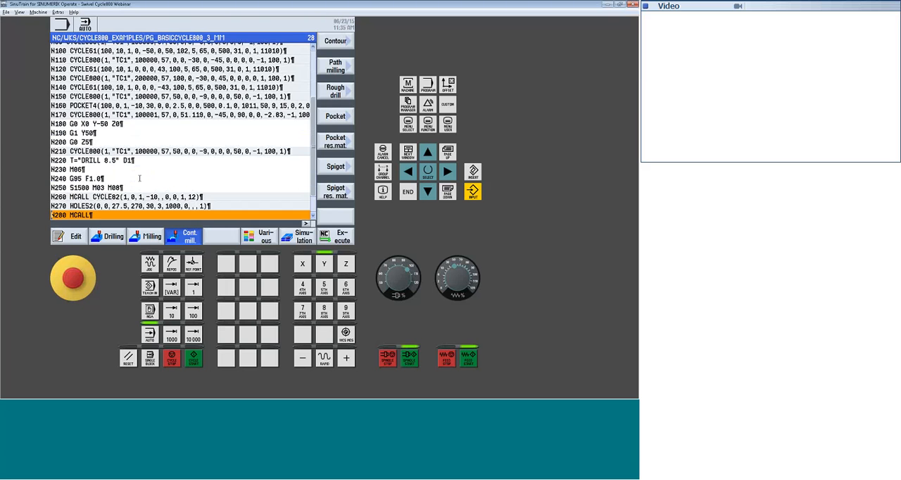
key(Right)
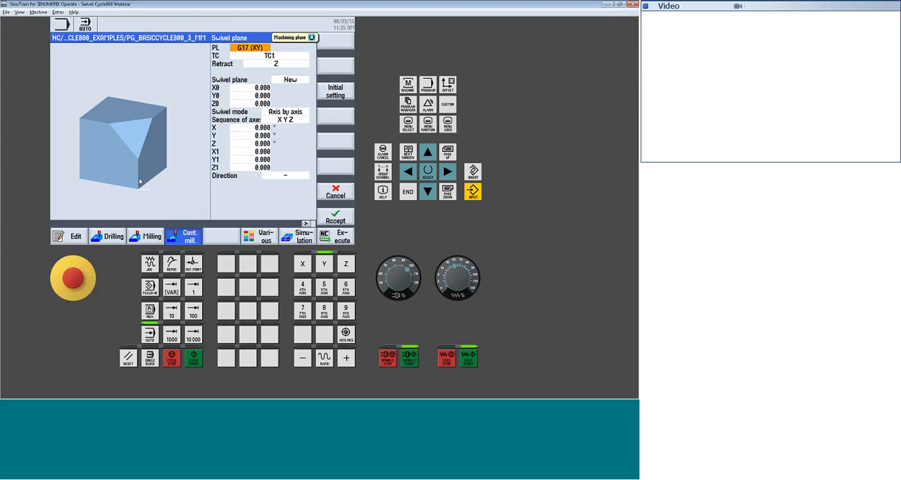
key(Escape)
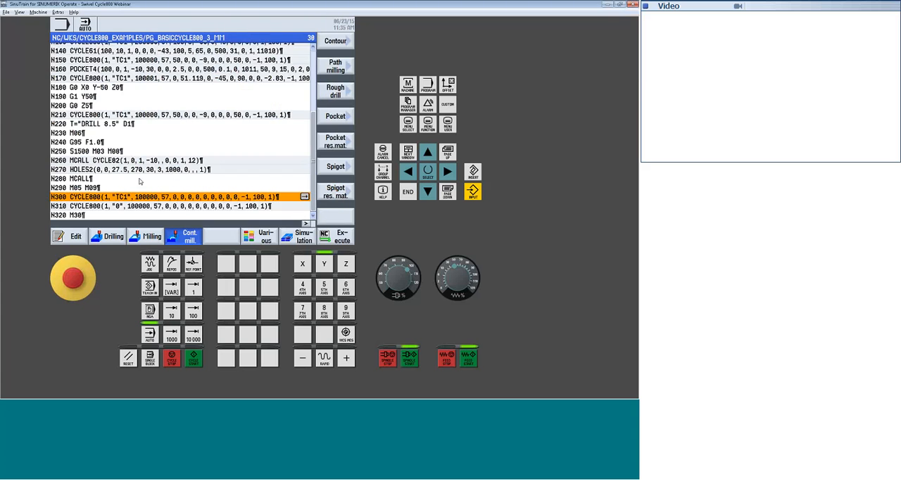
key(Down)
key(Right)
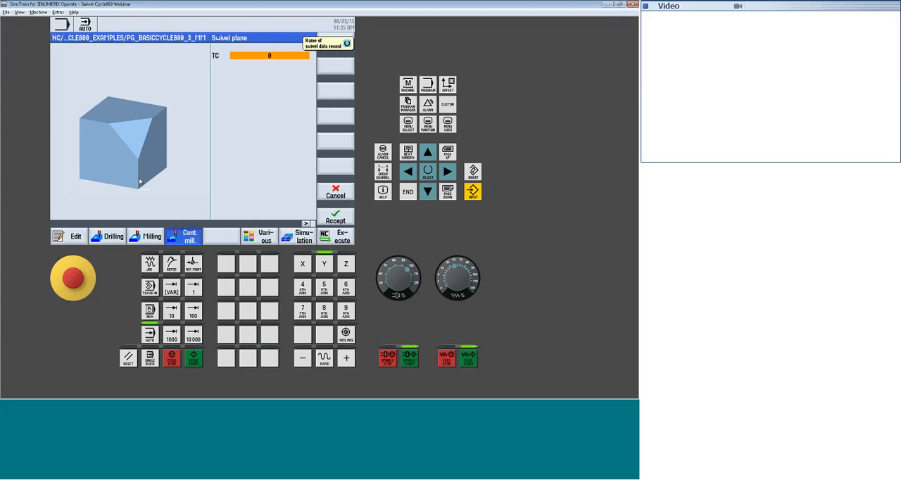
key(Escape)
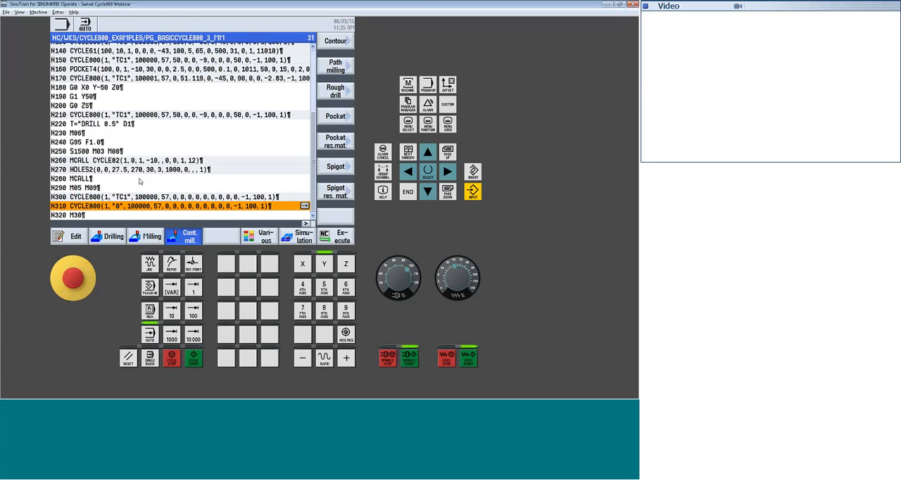
Simulate the program from its first block and return to the program editor
key(Page_Up)
key(Page_Up)
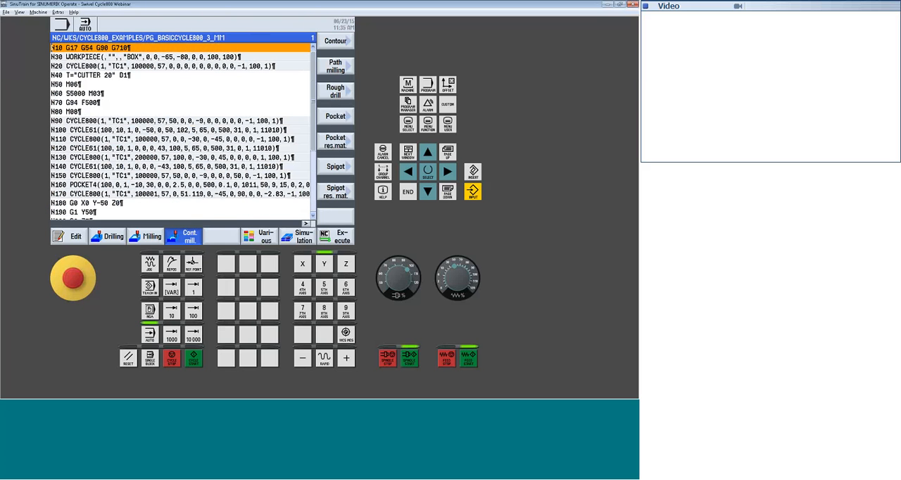
click(299, 238)
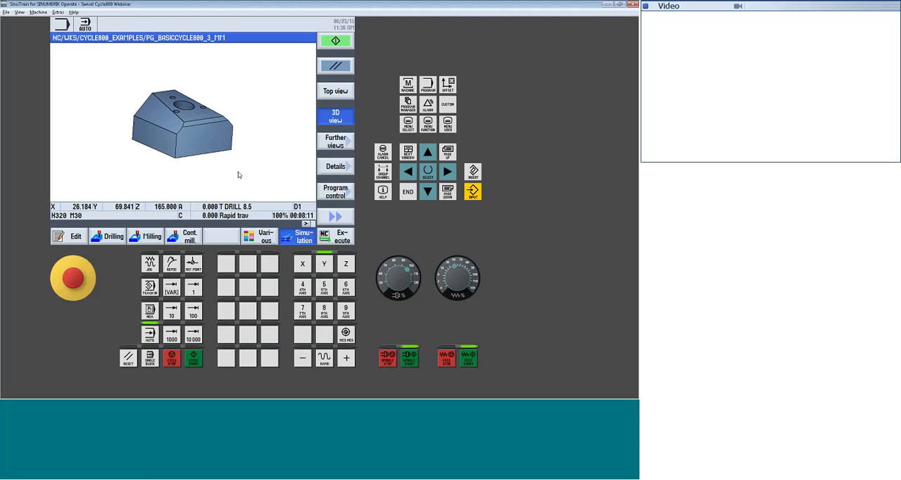
click(71, 239)
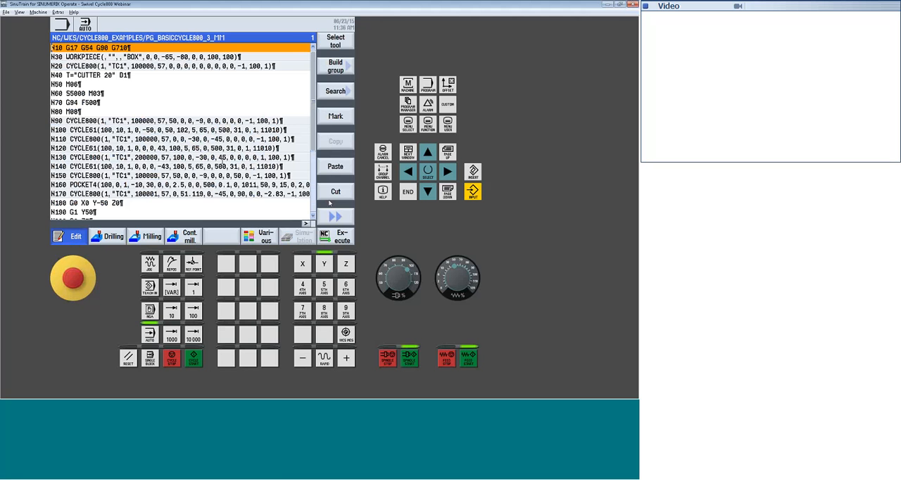
Load the program for execution, run it with simultaneous recording, and set the feed override to 20%
click(339, 240)
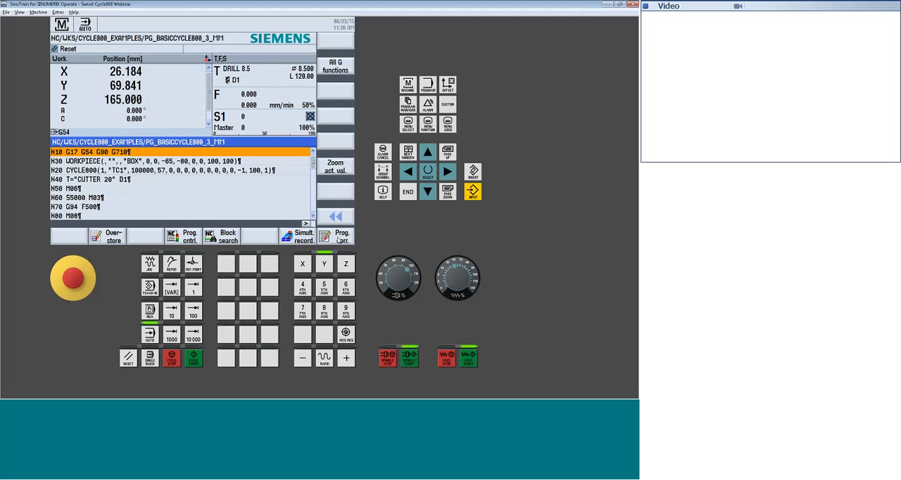
click(303, 239)
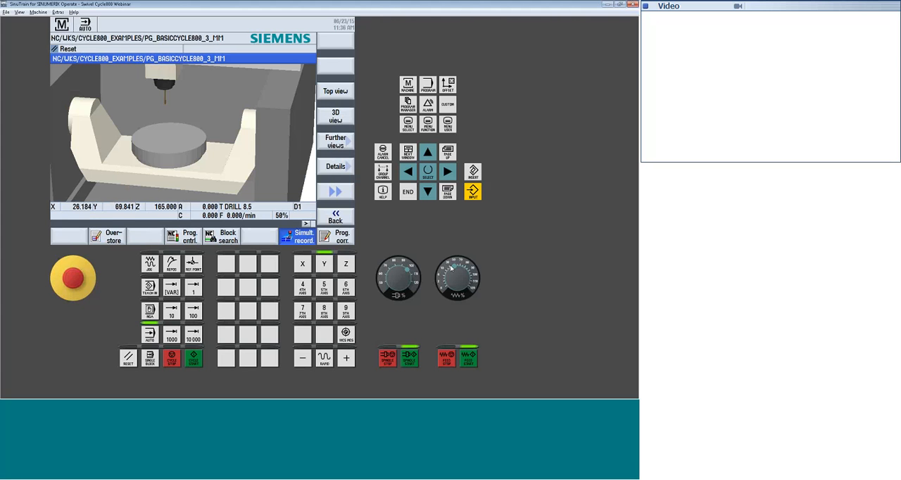
click(194, 359)
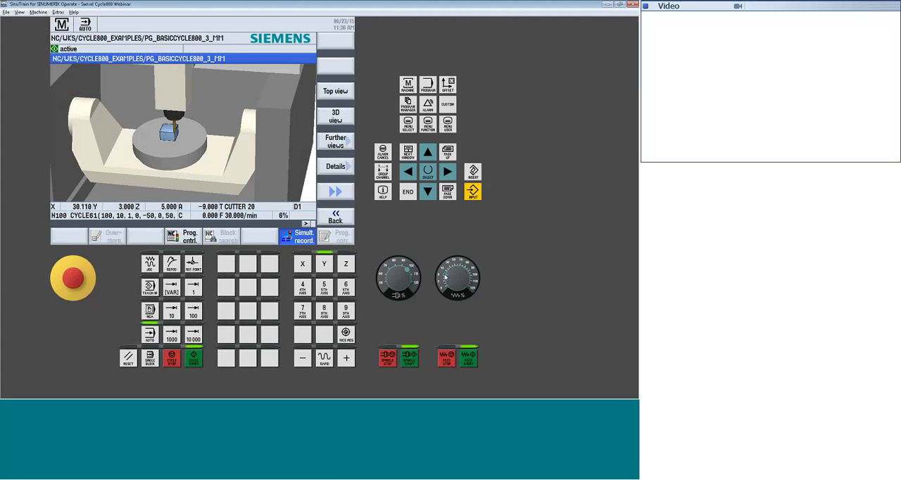
drag(444, 277, 447, 275)
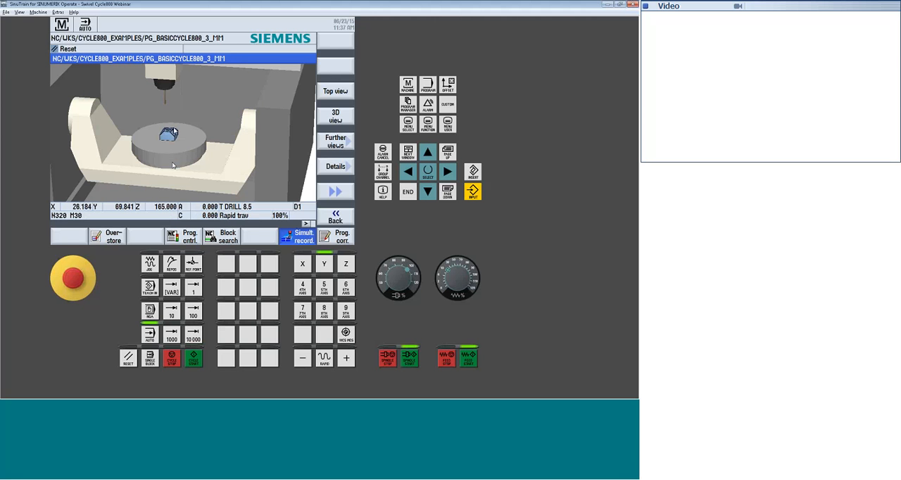
Inspect the machined part and the whole machine in the recording view, then leave simultaneous recording
middle_drag(216, 136, 215, 128)
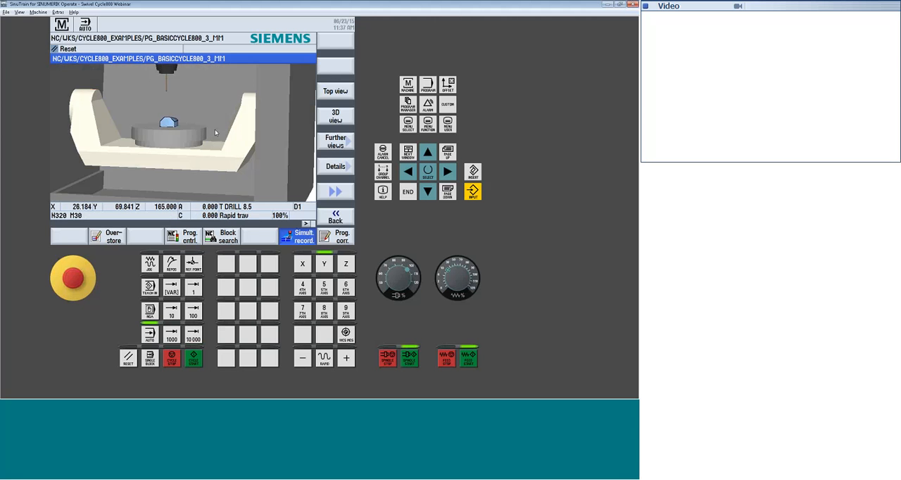
click(336, 167)
click(338, 92)
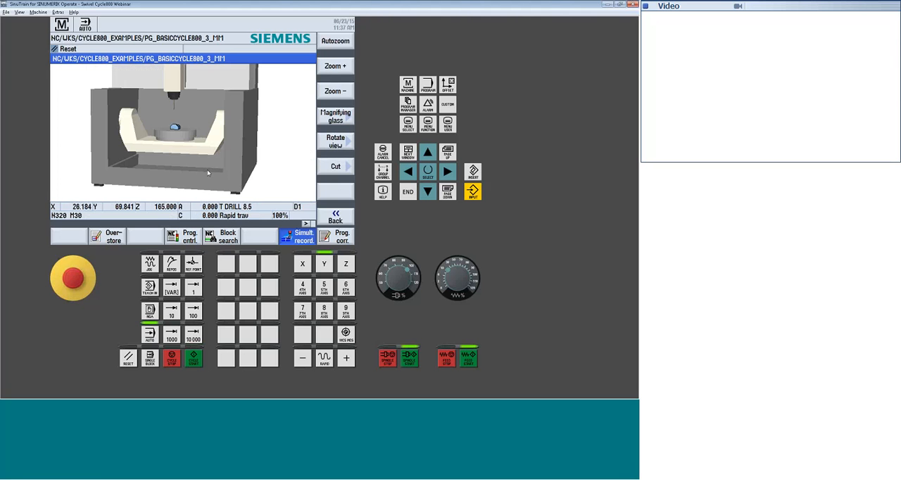
click(336, 217)
click(336, 217)
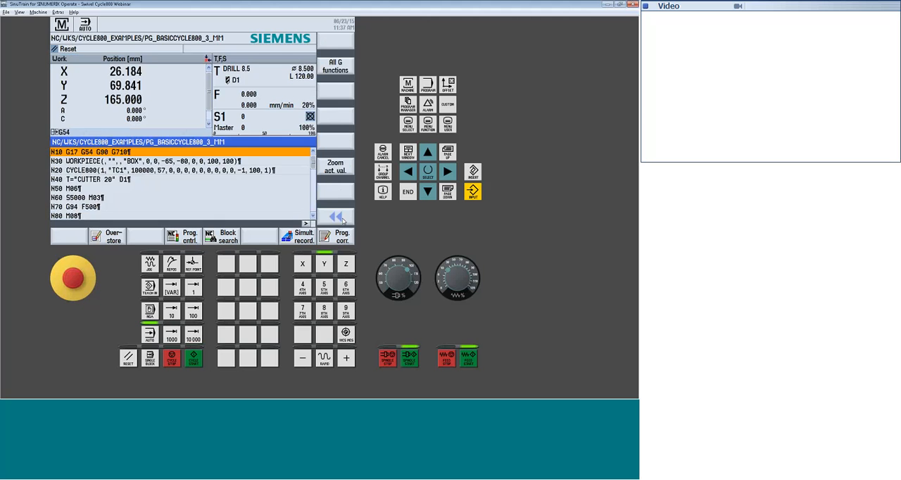
Change the swivel direction of the CYCLE800 call in block N300 to plus and accept the cycle
click(336, 240)
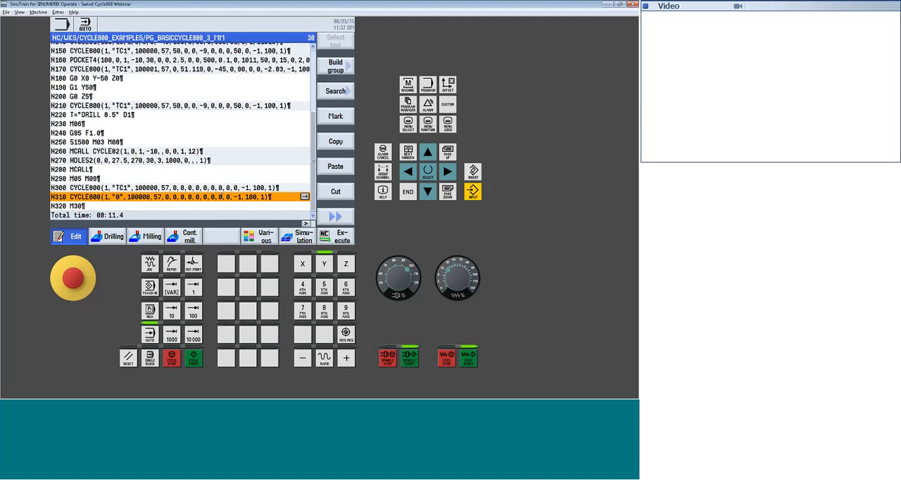
key(Right)
click(290, 176)
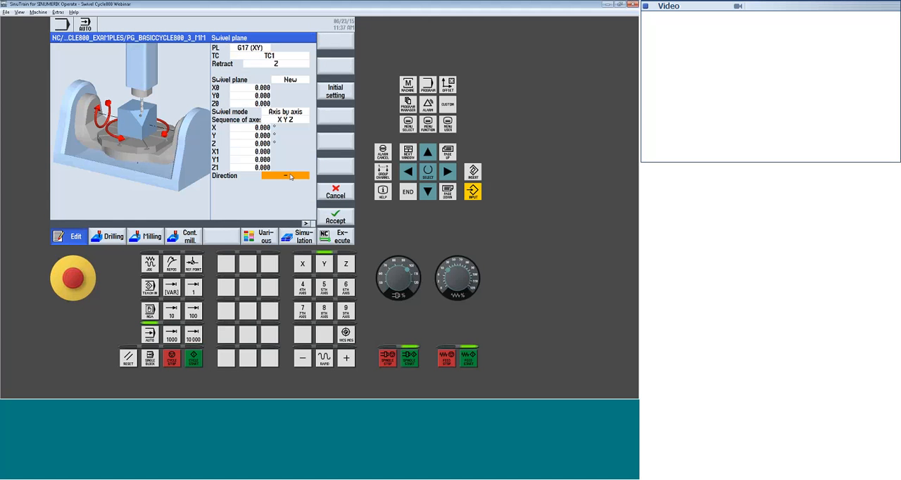
click(290, 176)
click(290, 178)
click(335, 216)
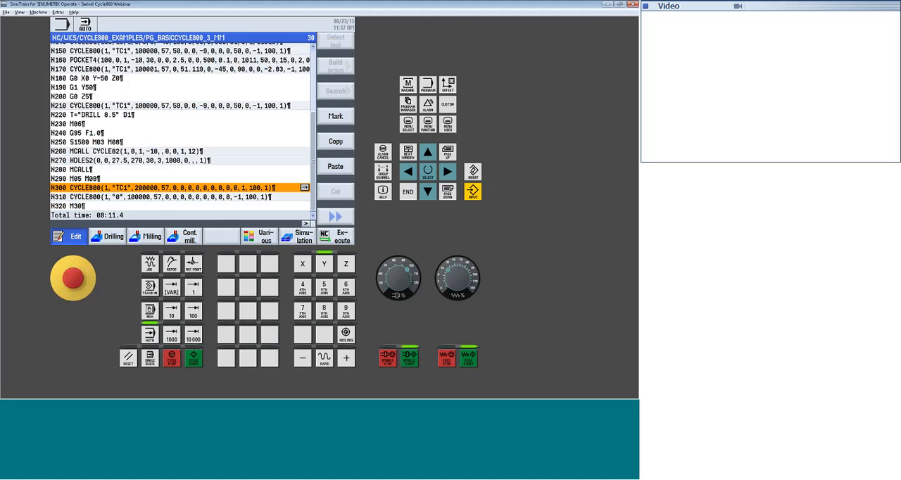
Load the corrected program for execution and run it with simultaneous recording at 80% feed override
click(331, 237)
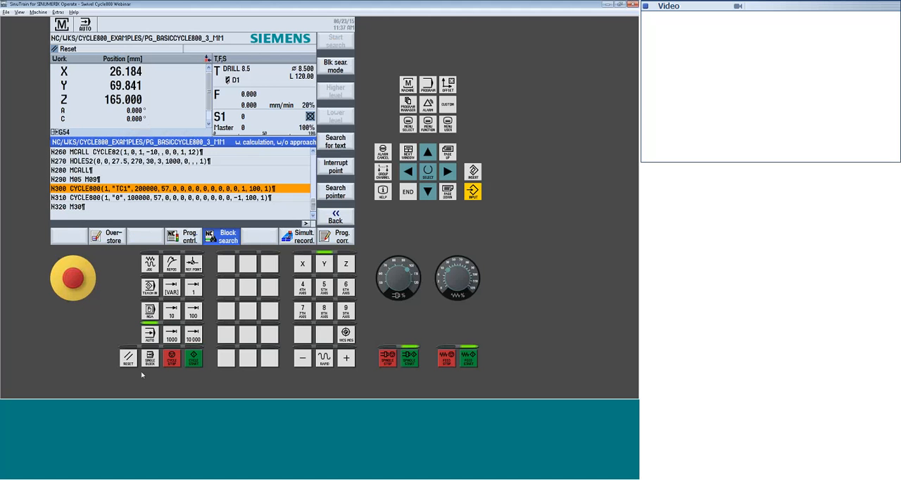
click(299, 240)
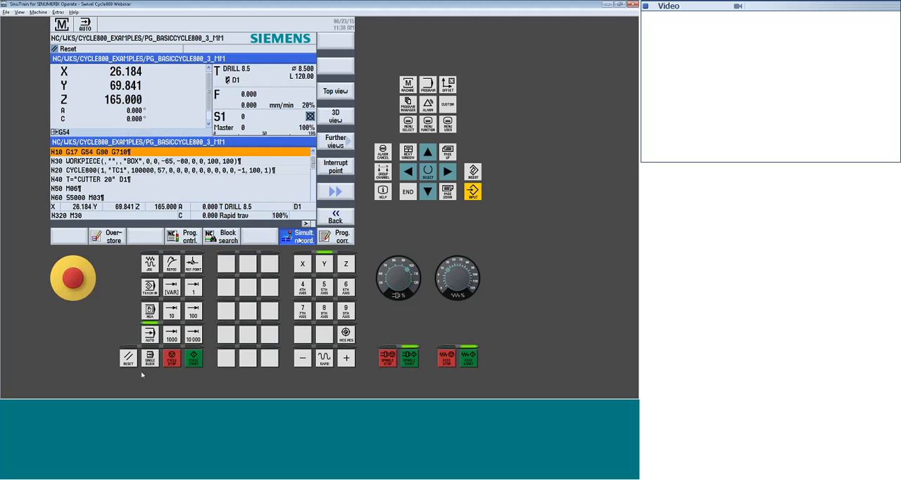
click(195, 359)
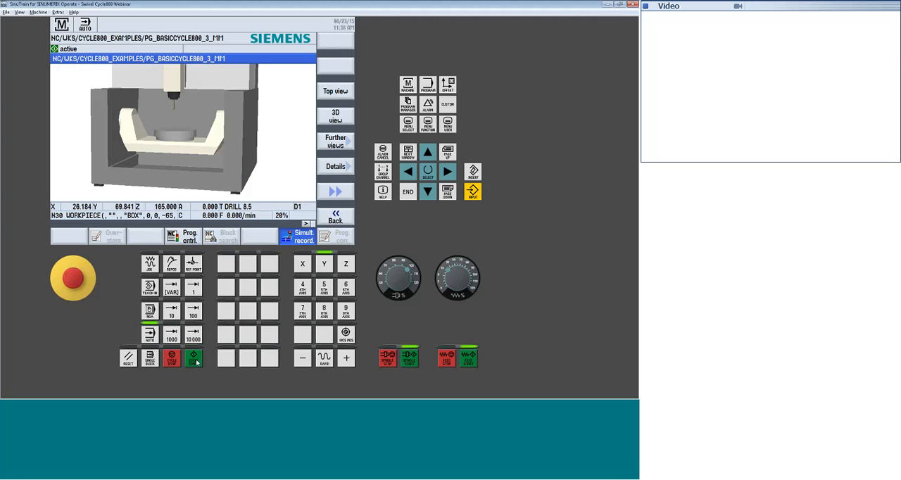
click(465, 268)
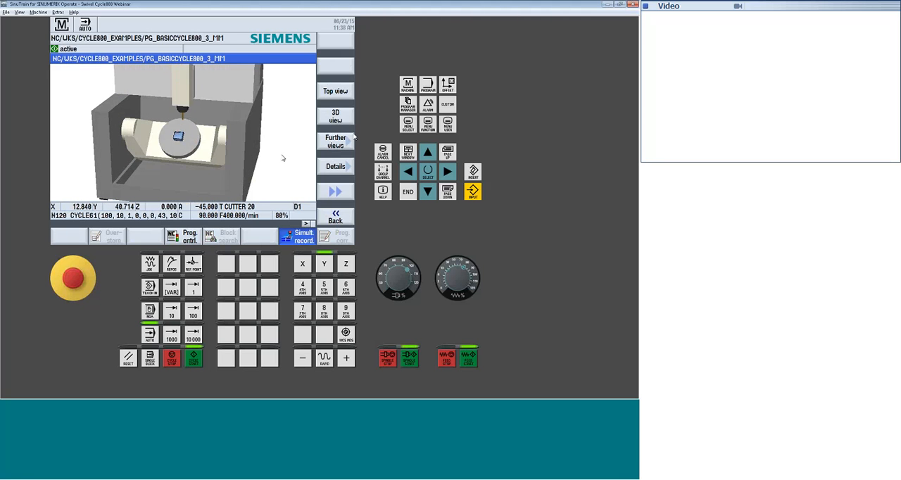
click(338, 166)
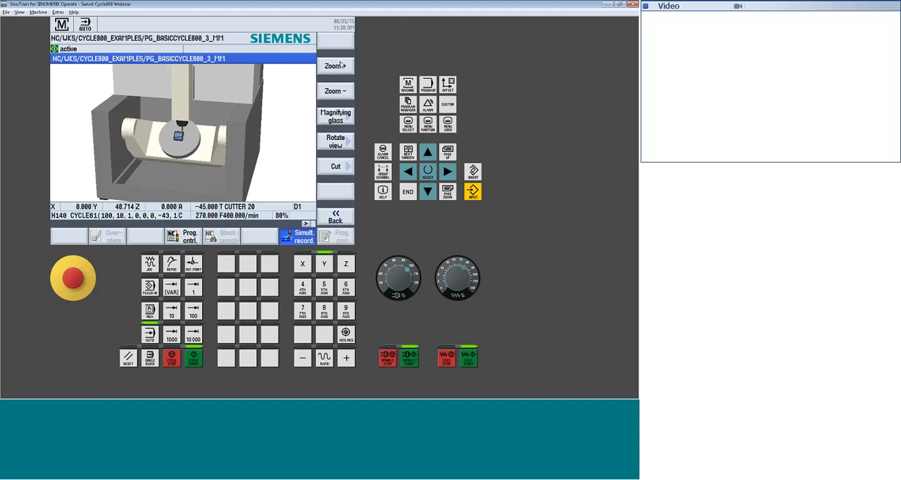
click(341, 65)
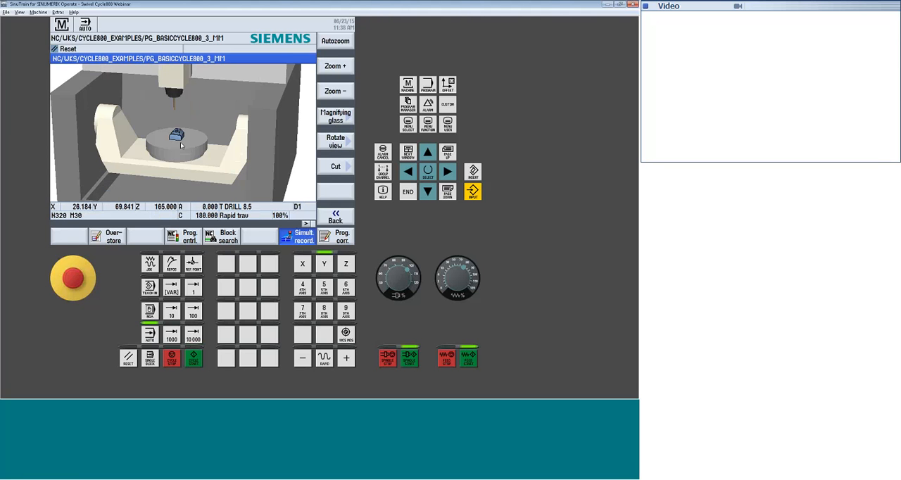
Set the X and Y values of work offset G54 to 0
click(447, 86)
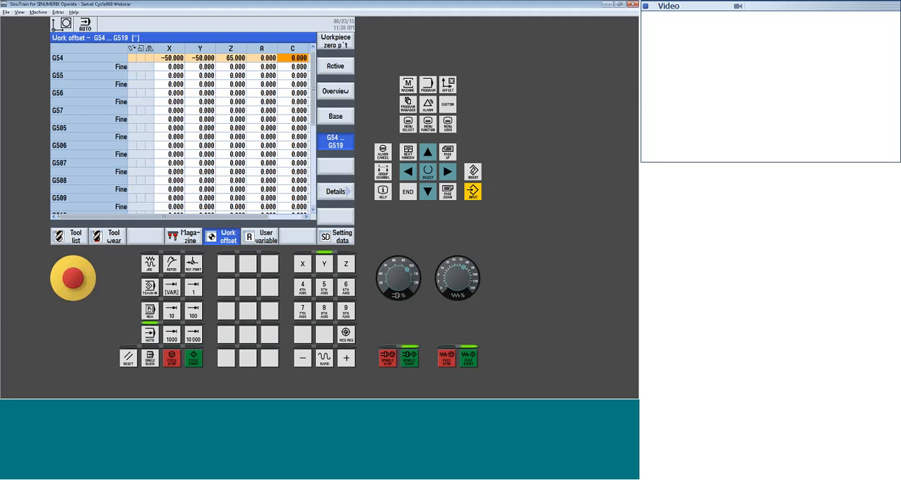
click(174, 58)
click(206, 60)
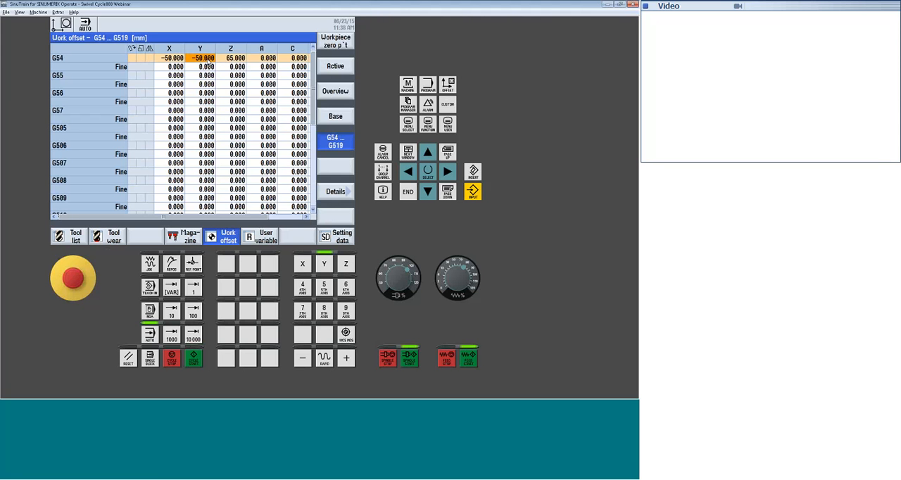
click(173, 61)
text(0)
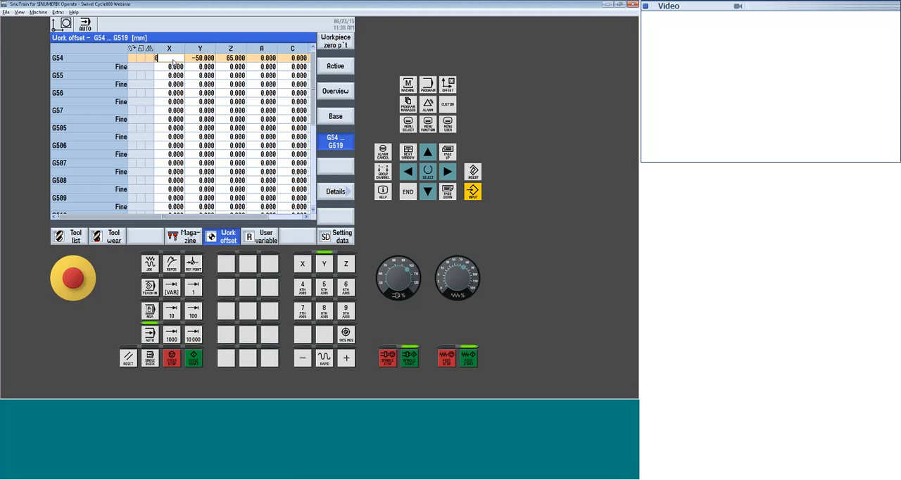
key(Return)
text(0)
key(Return)
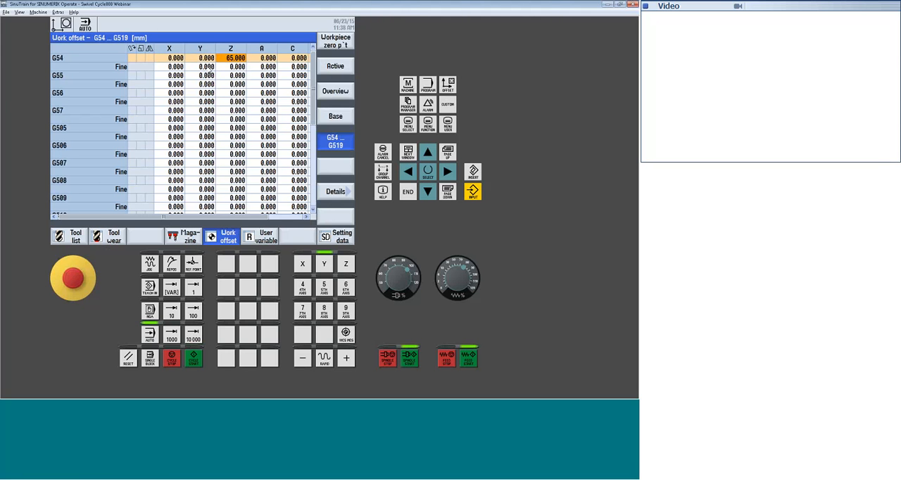
Rerun the program in simultaneous recording and inspect the part's position on the rotary table
click(407, 84)
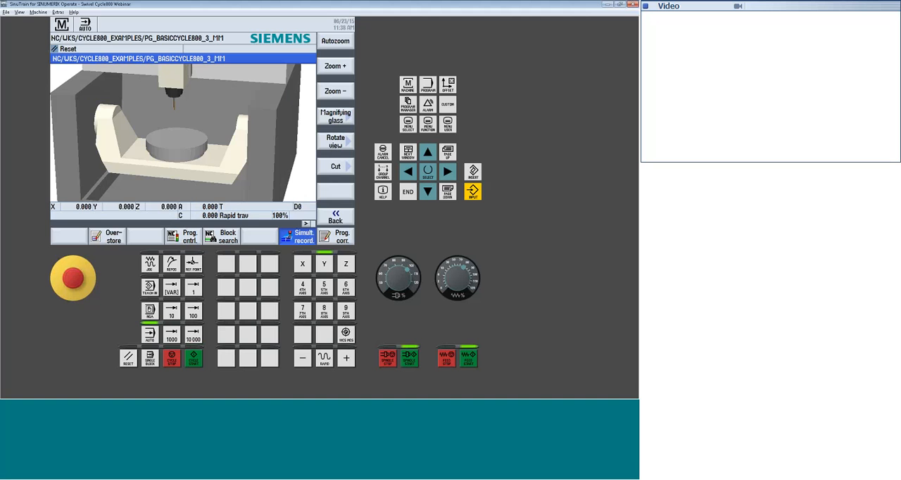
click(193, 358)
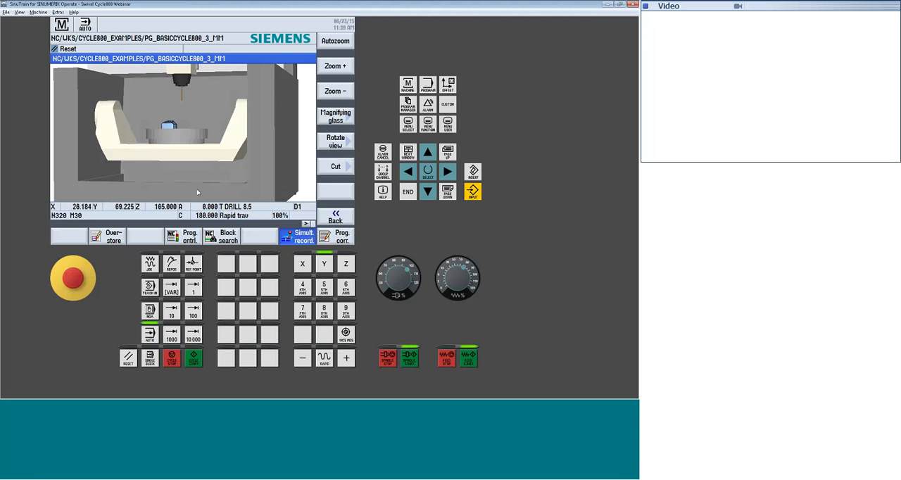
drag(197, 192, 199, 191)
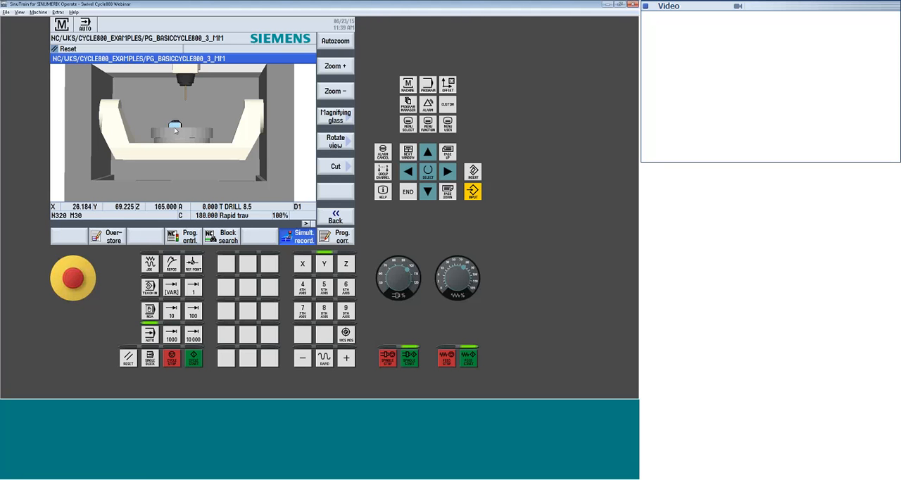
Set the Z value of work offset G54 to 100 and run the program again in the recording view
click(448, 85)
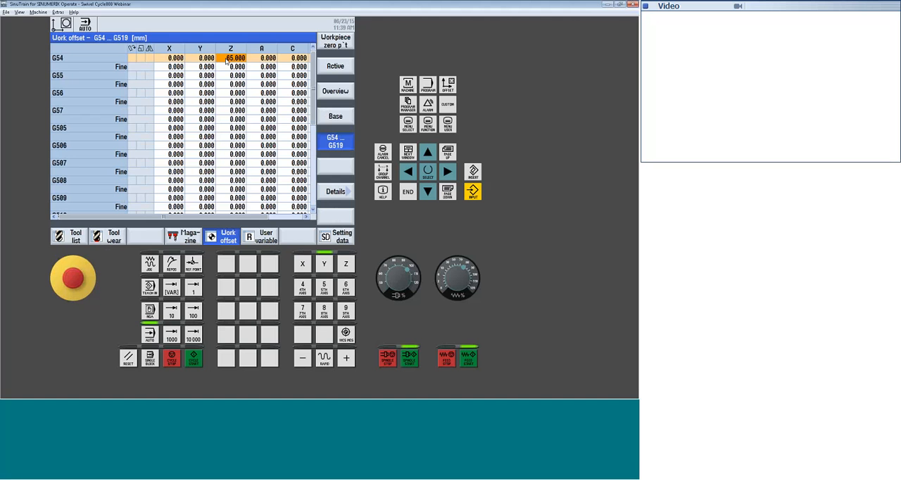
text(100)
key(Return)
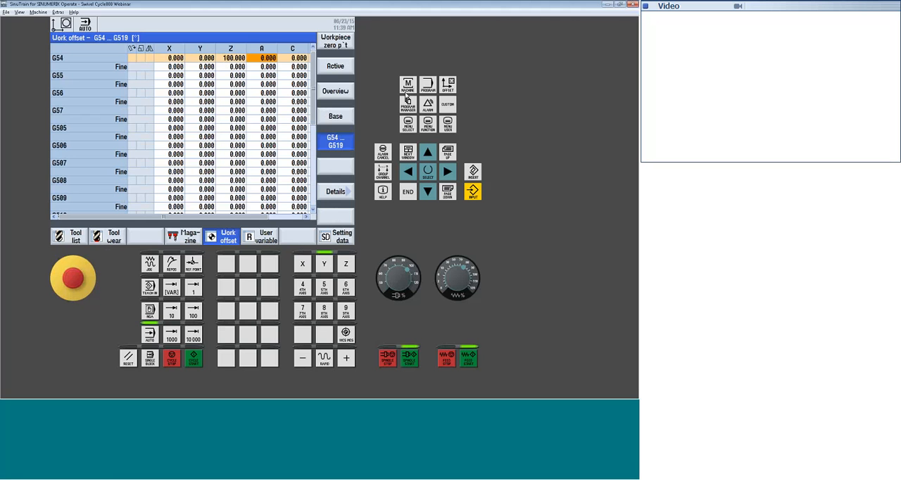
click(408, 85)
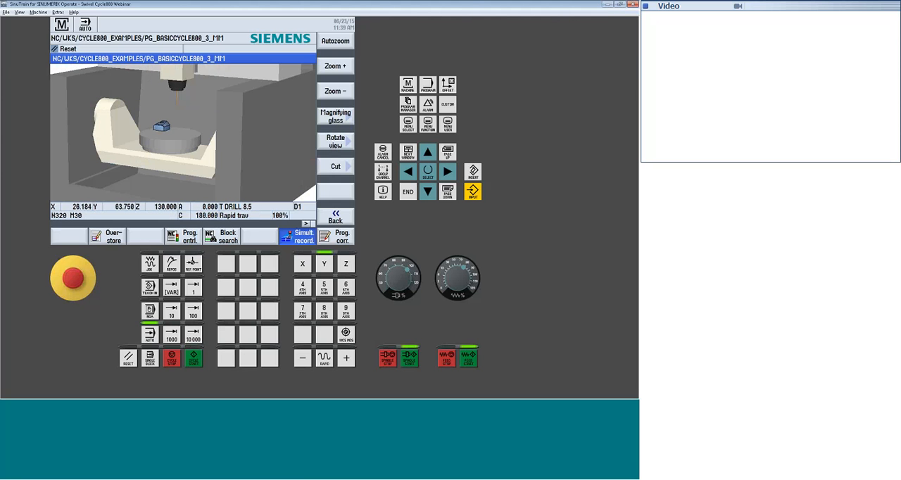
Set work offset G54 to Z 150, X 100 and Y 100
click(448, 85)
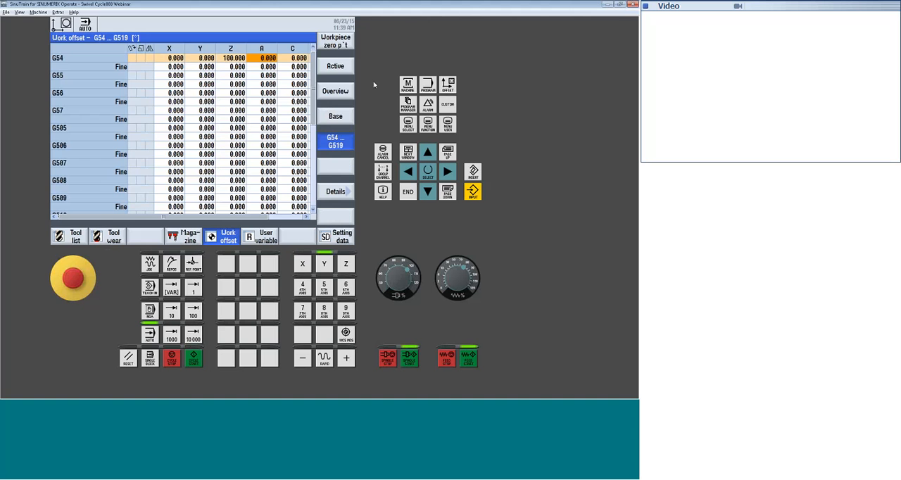
click(236, 60)
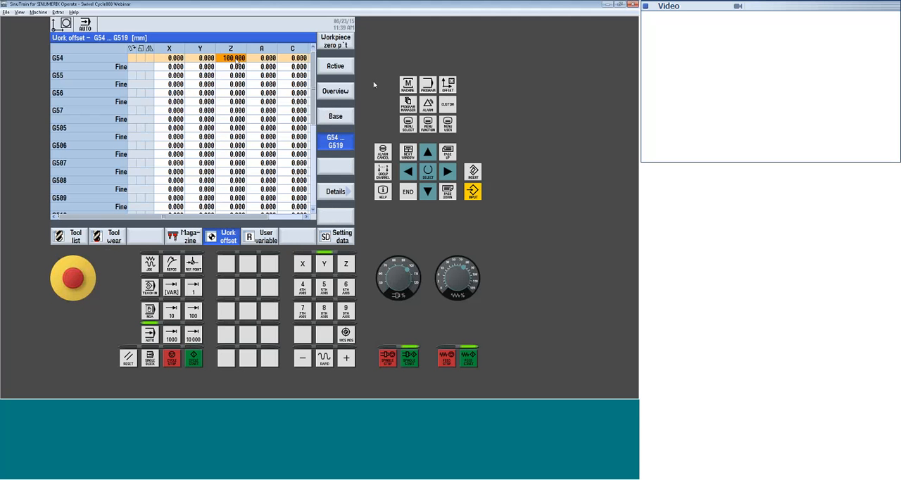
text(150)
key(Return)
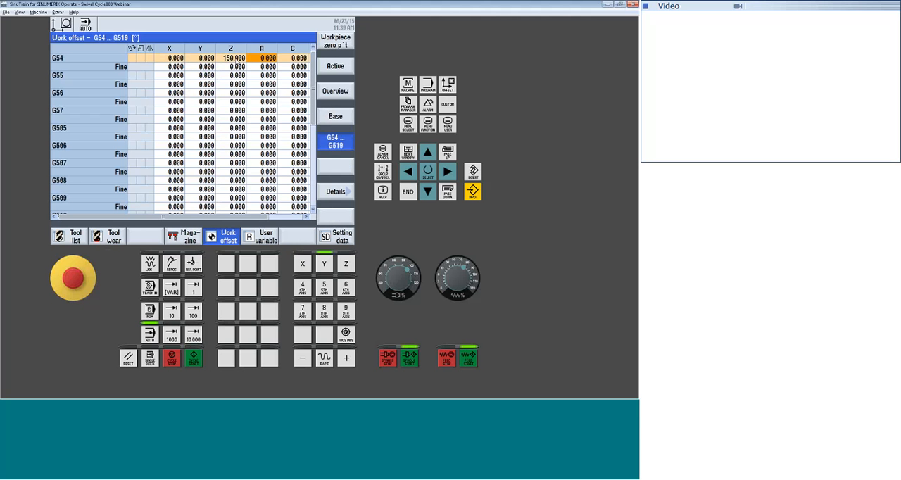
key(Left)
key(Left)
key(Left)
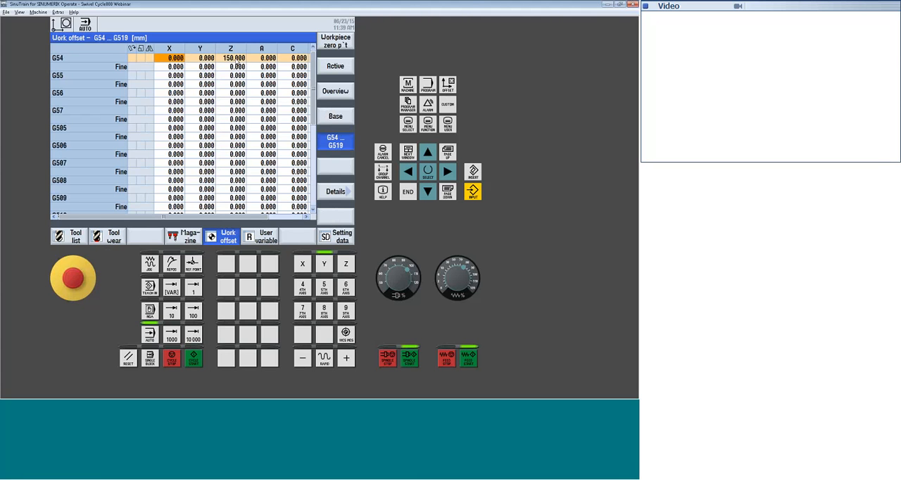
text(100)
key(Return)
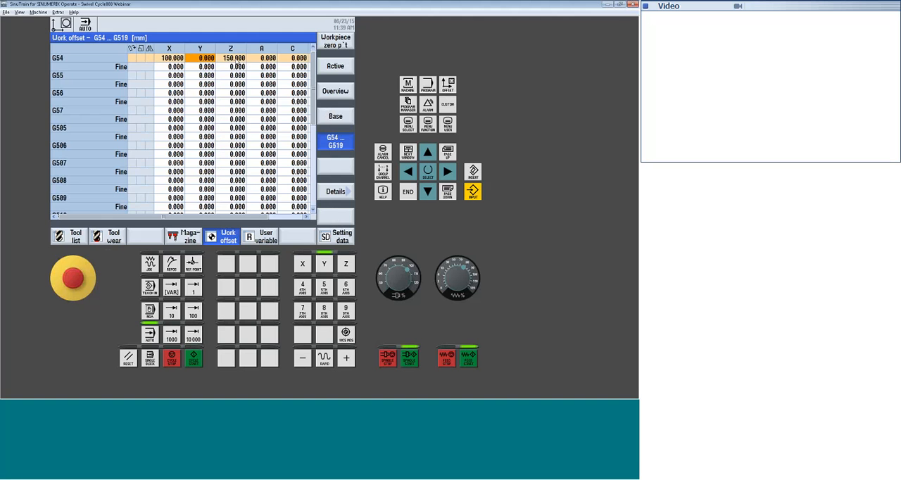
text(100)
key(Return)
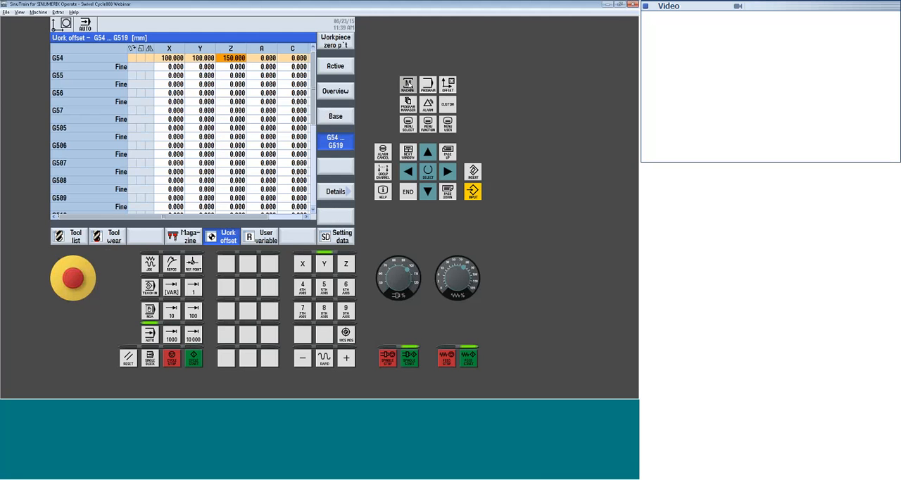
Run the program with the shifted G54 offset in simultaneous recording, and reset the control
click(408, 83)
click(202, 355)
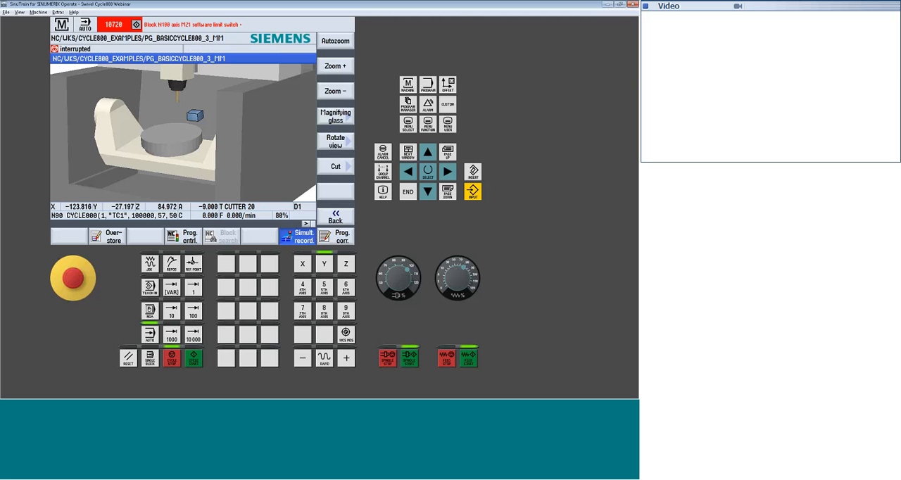
click(128, 359)
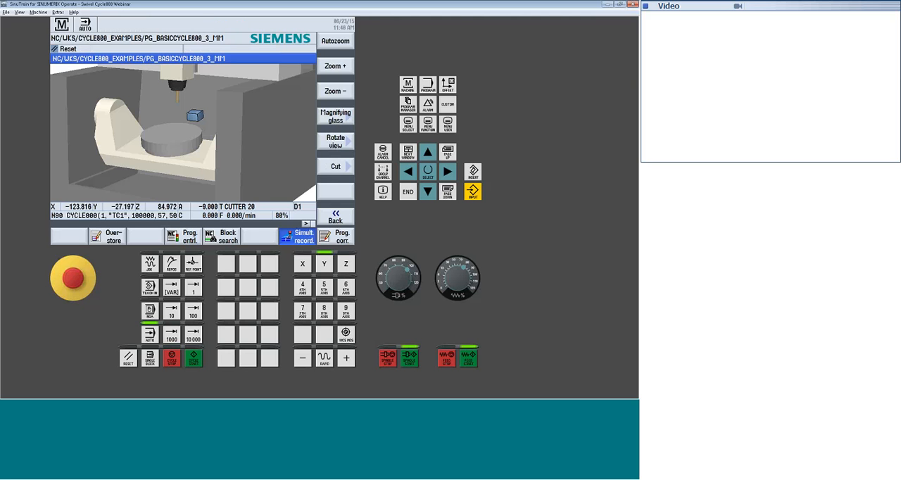
Simulate the program in 3D from the program editor, then return to the machine area and leave simultaneous recording
click(336, 238)
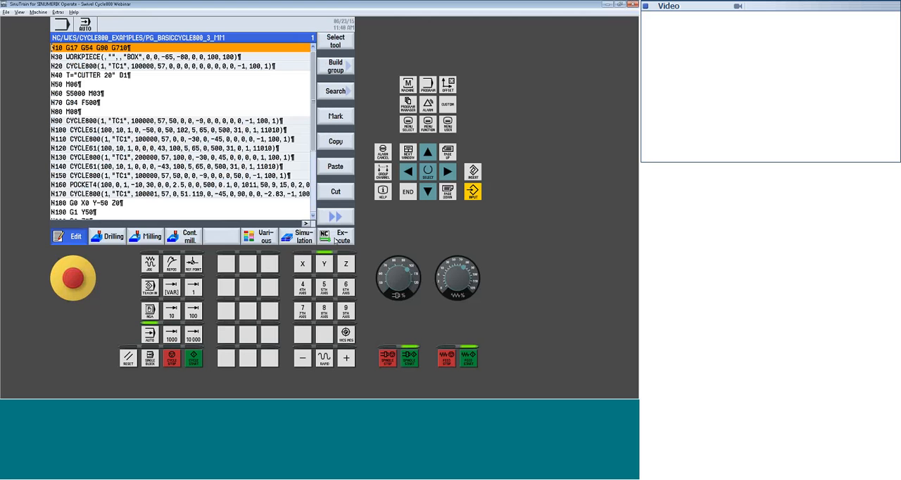
click(299, 238)
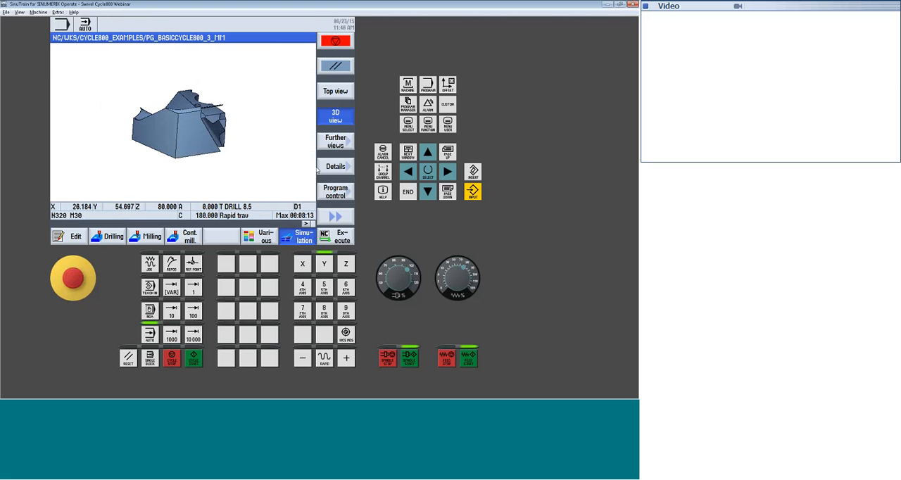
click(339, 41)
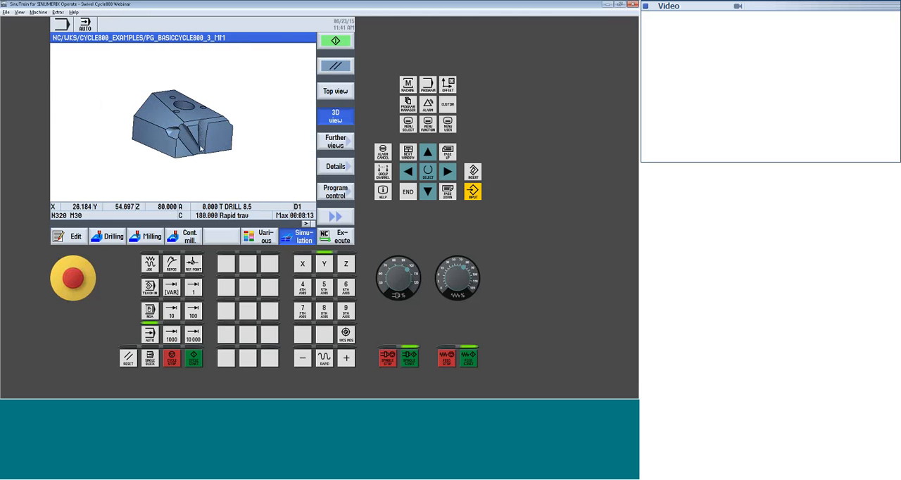
click(297, 236)
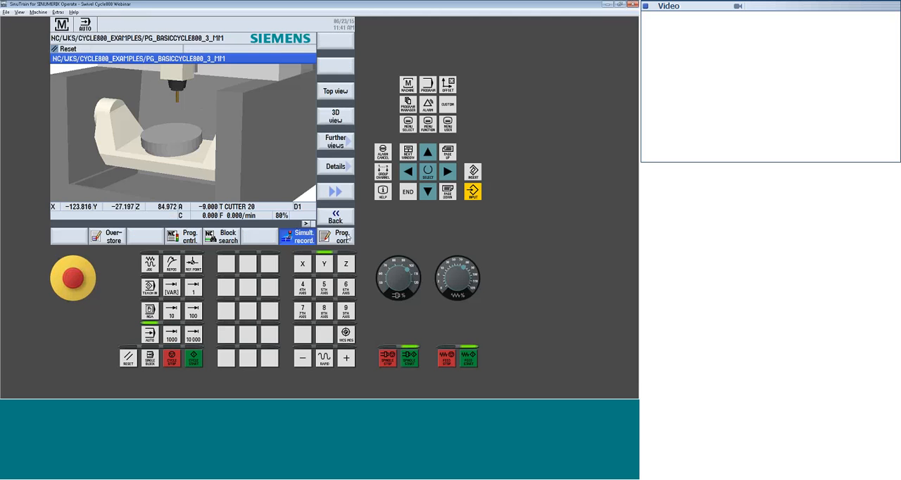
click(338, 219)
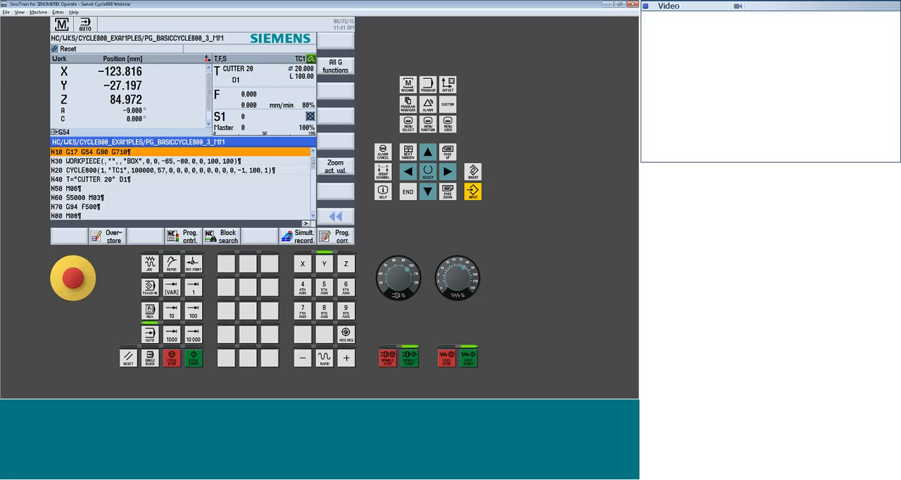
Activate PRT (no axis motion) in the program control, run the program, and reset the control
click(186, 238)
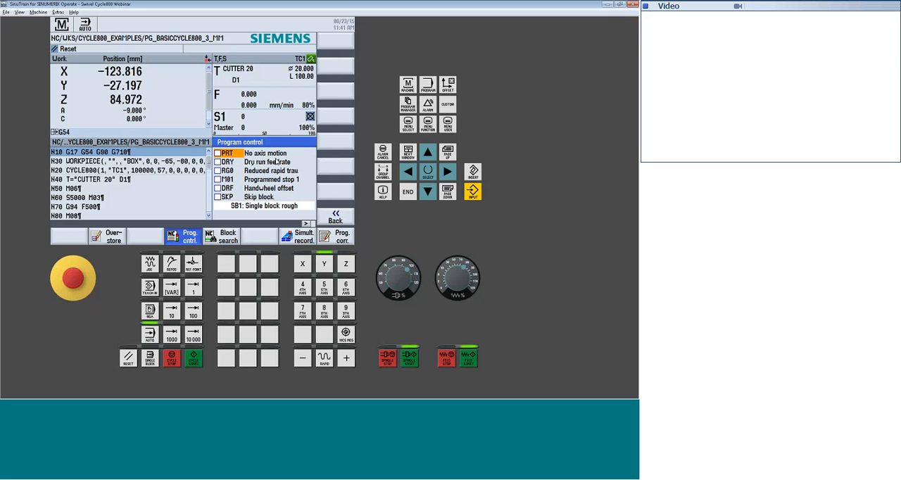
click(218, 154)
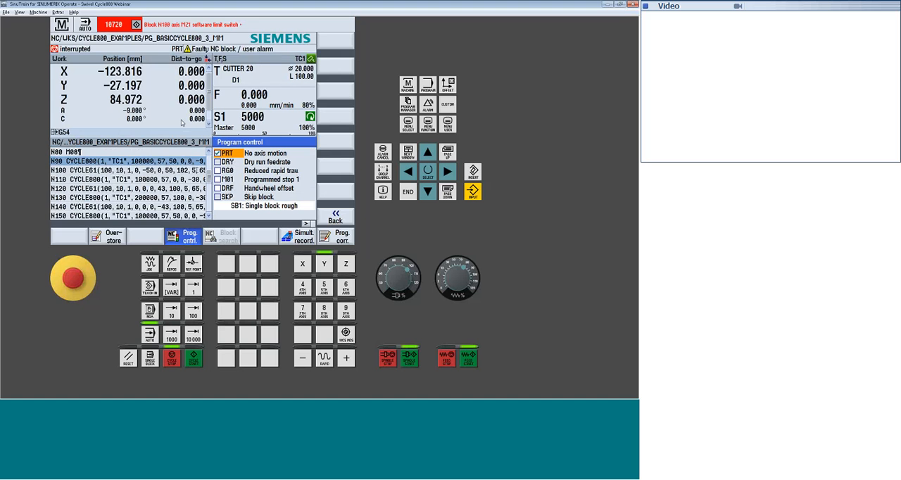
click(128, 357)
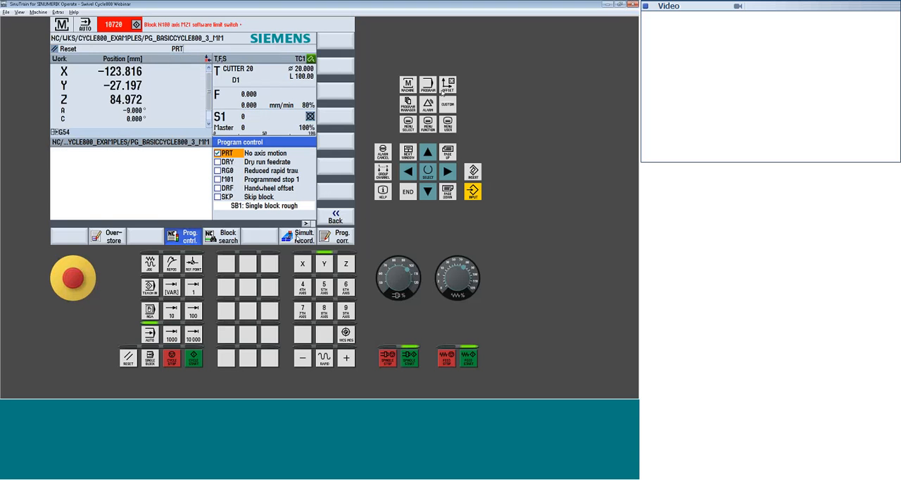
Set the Z value of work offset G54 to 100 and return to the machine area
click(446, 86)
click(179, 60)
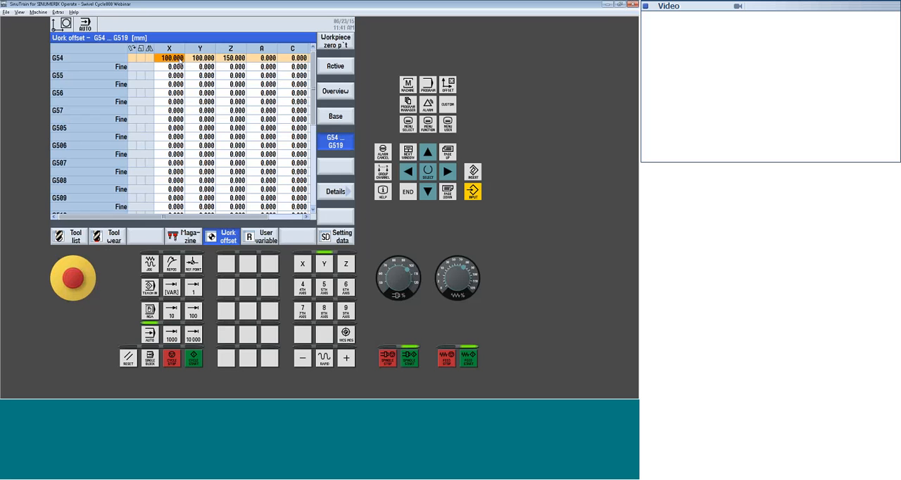
click(236, 60)
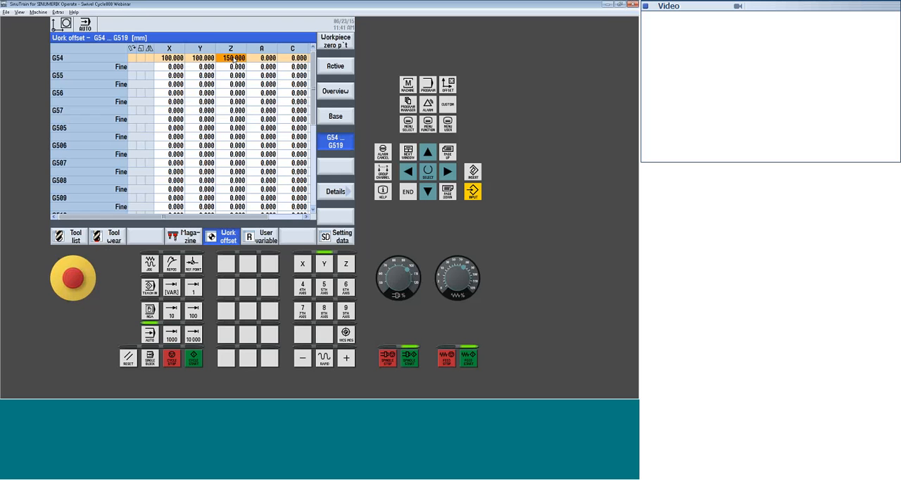
text(100)
key(Return)
click(408, 85)
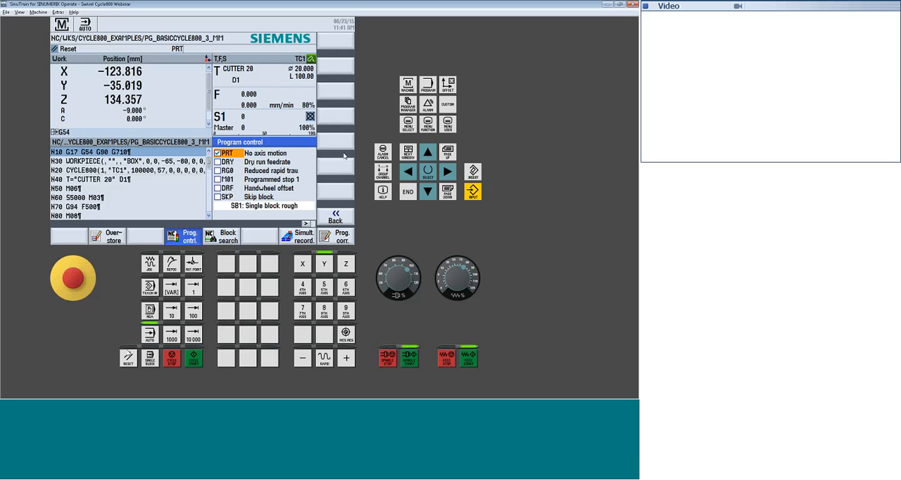
Run the program with PRT active, raise the feedrate override to 105%, and reset the control
click(194, 358)
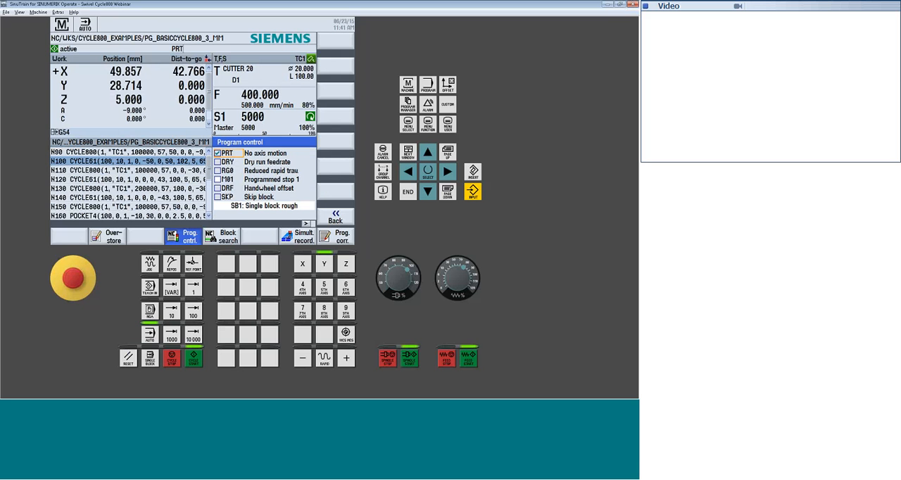
click(469, 278)
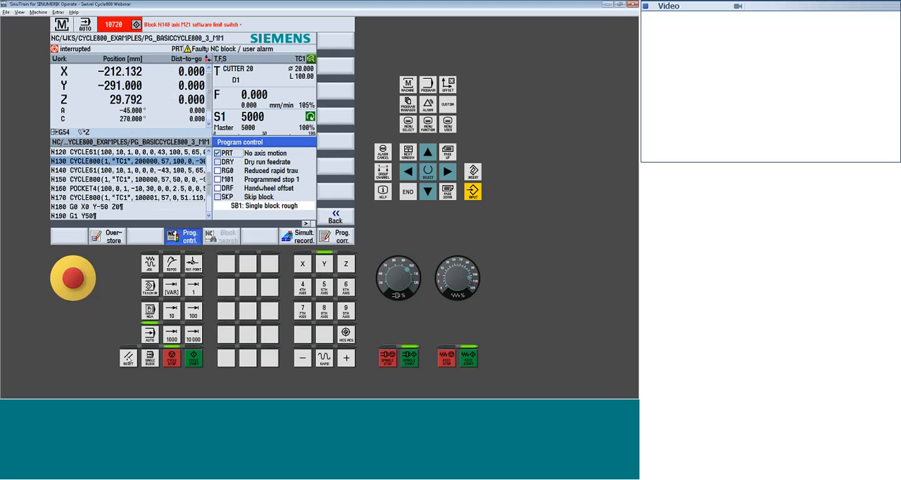
click(128, 359)
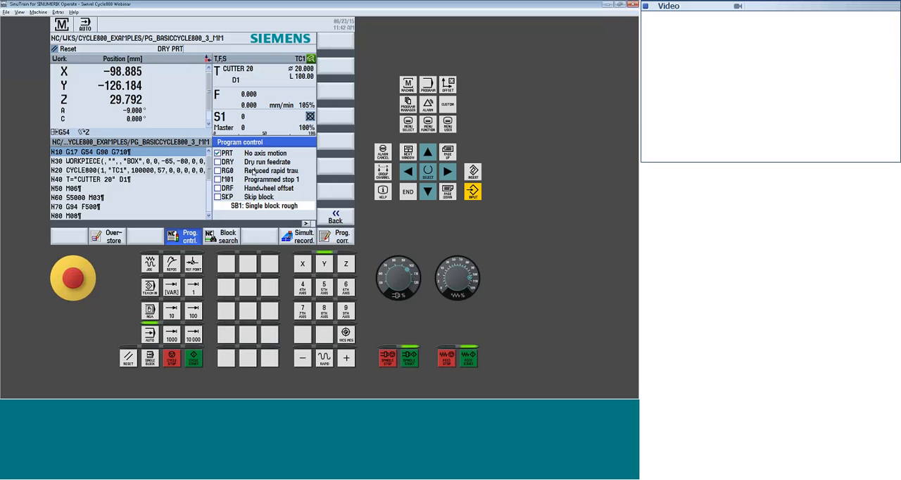
Activate DRY (dry run feedrate) in the program control, run the program, and reset the control
click(226, 160)
click(194, 359)
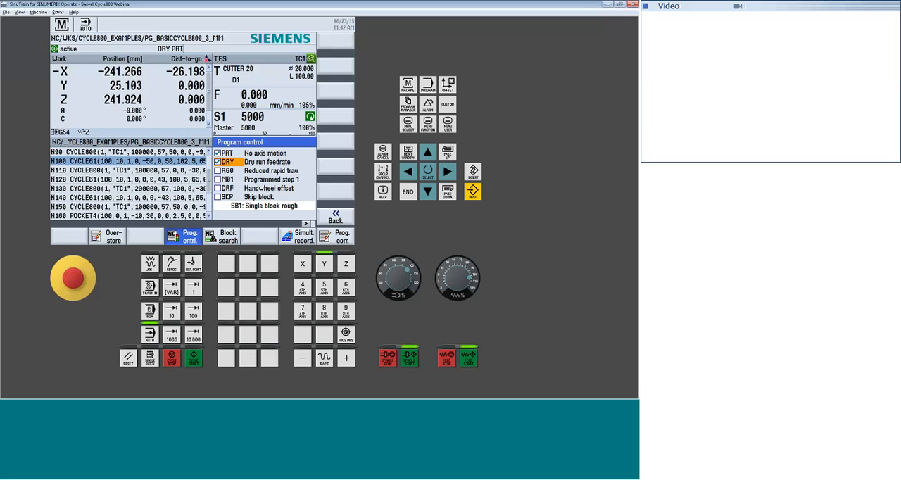
click(196, 359)
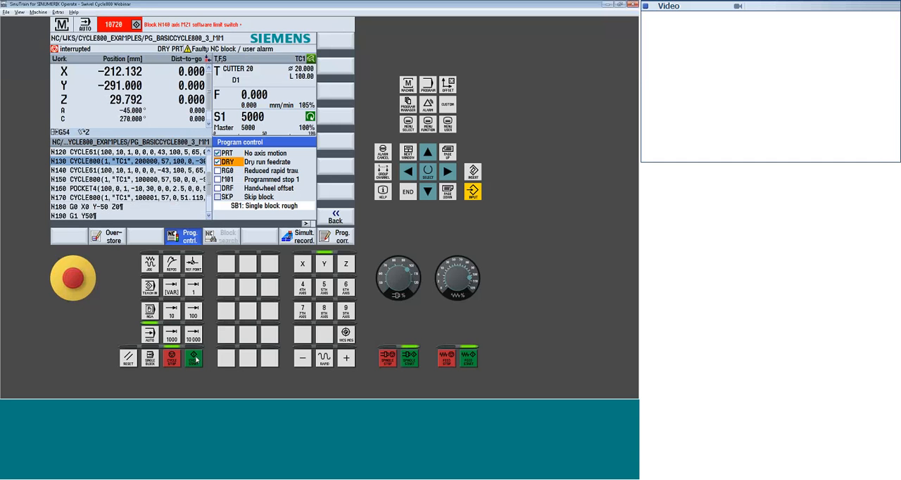
click(127, 360)
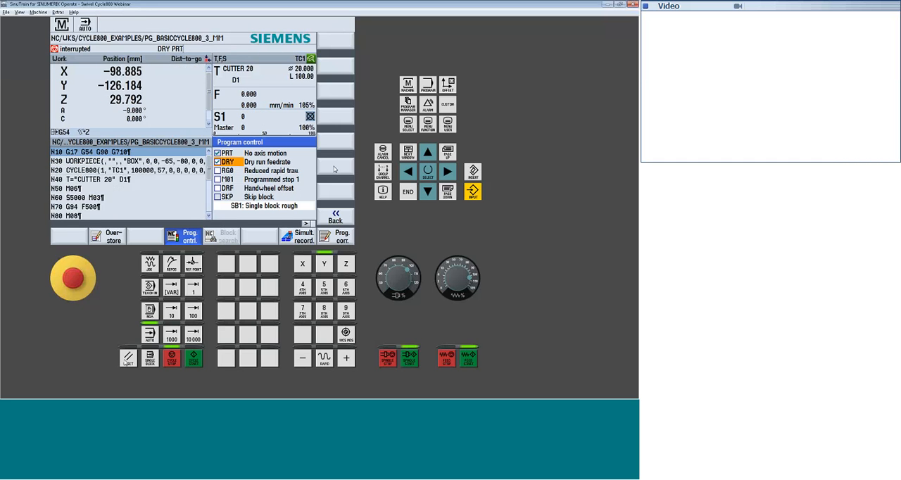
Set the Z value of work offset G54 to 65, run the program with it, and reset the control
click(447, 85)
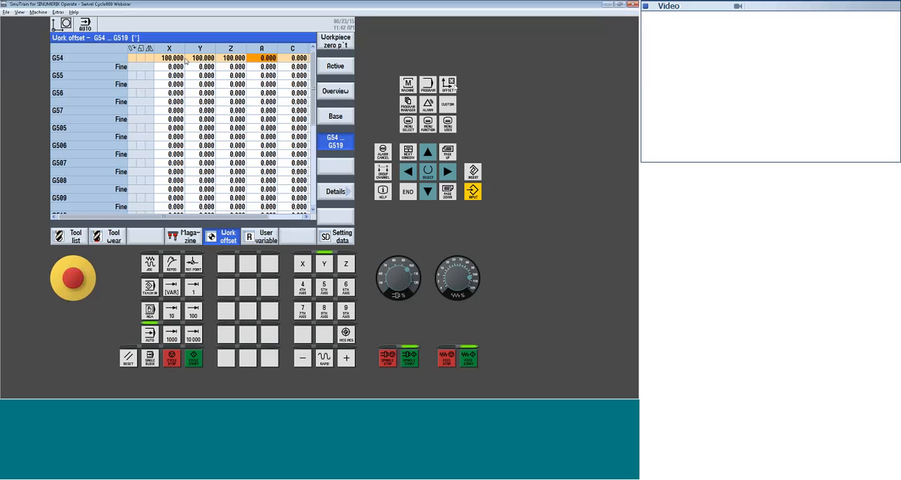
text(65)
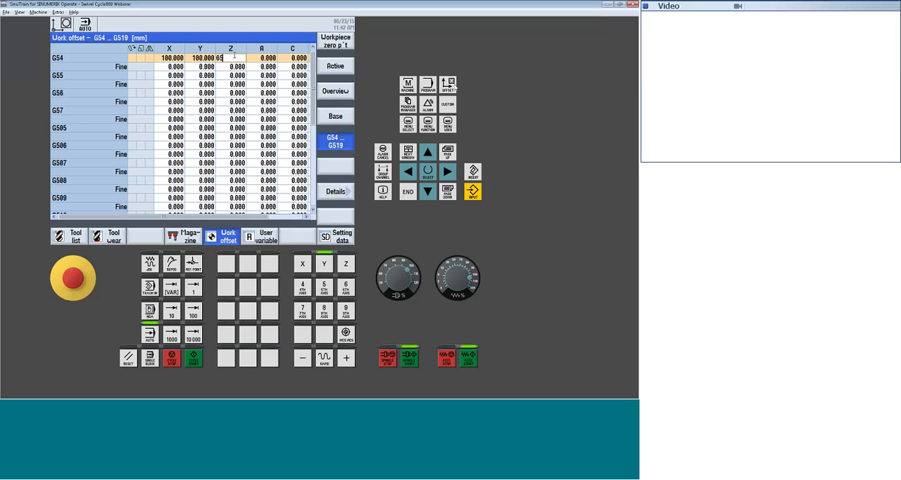
key(Return)
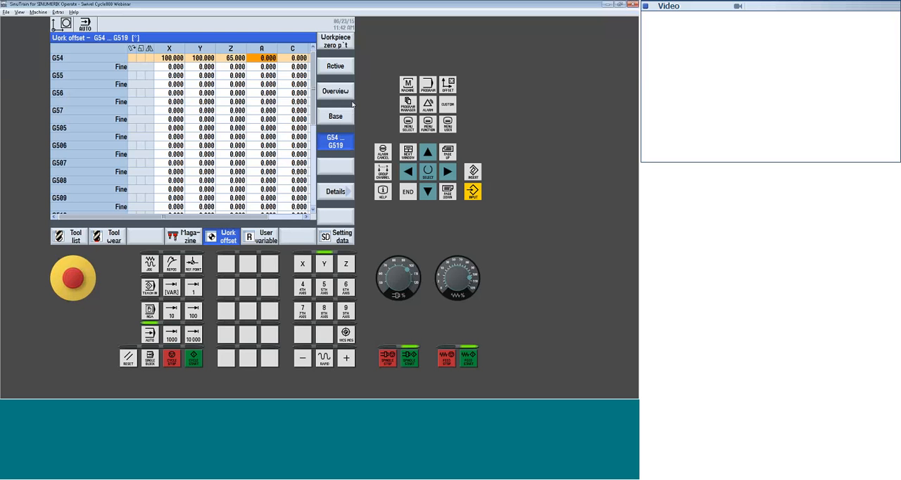
click(408, 85)
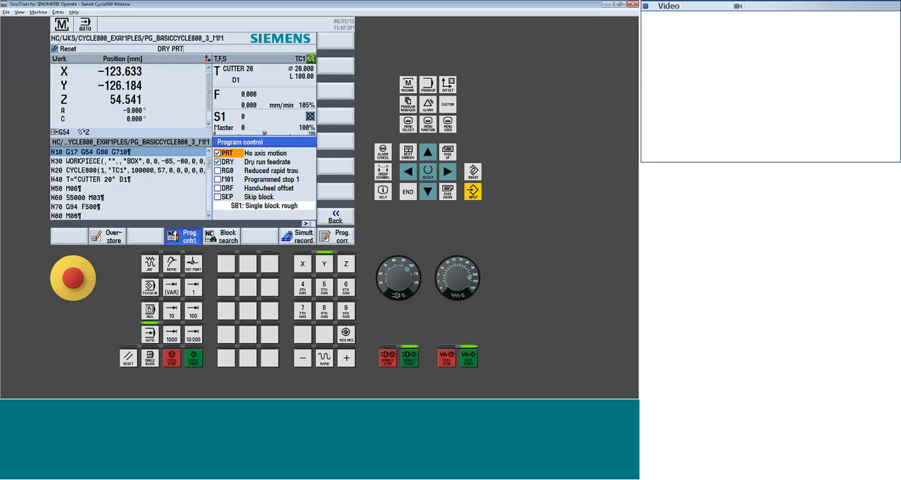
click(192, 359)
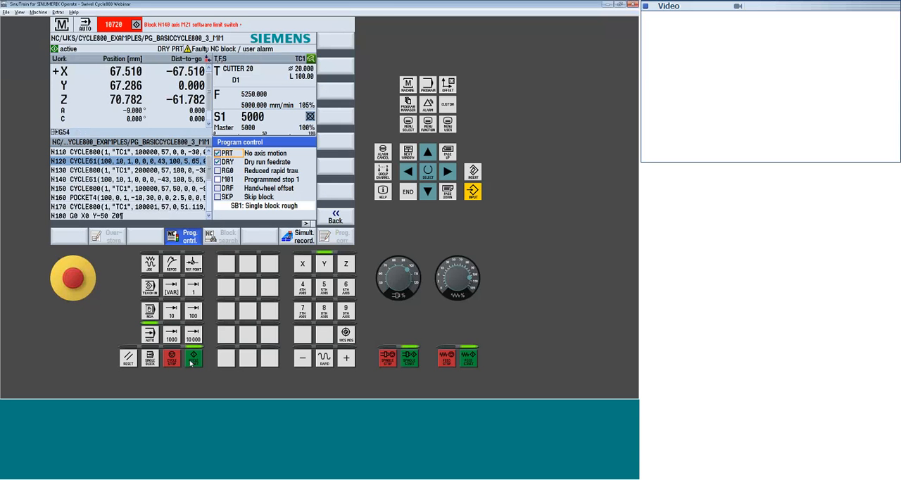
click(128, 358)
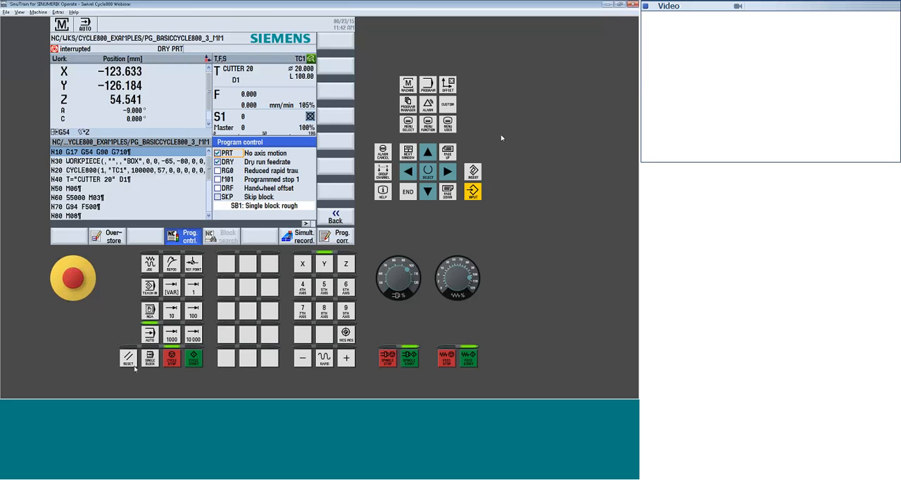
Set the X and Y values of work offset G54 to 50, run the program, and reset the control
click(448, 85)
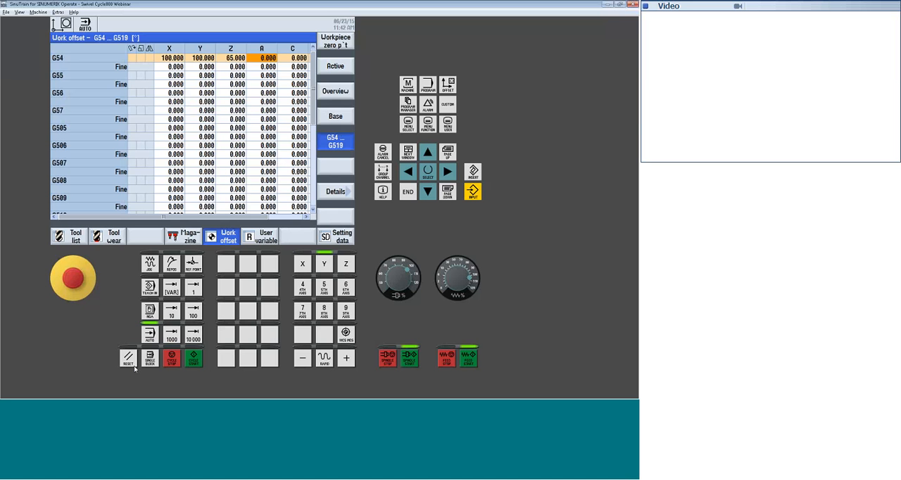
click(168, 59)
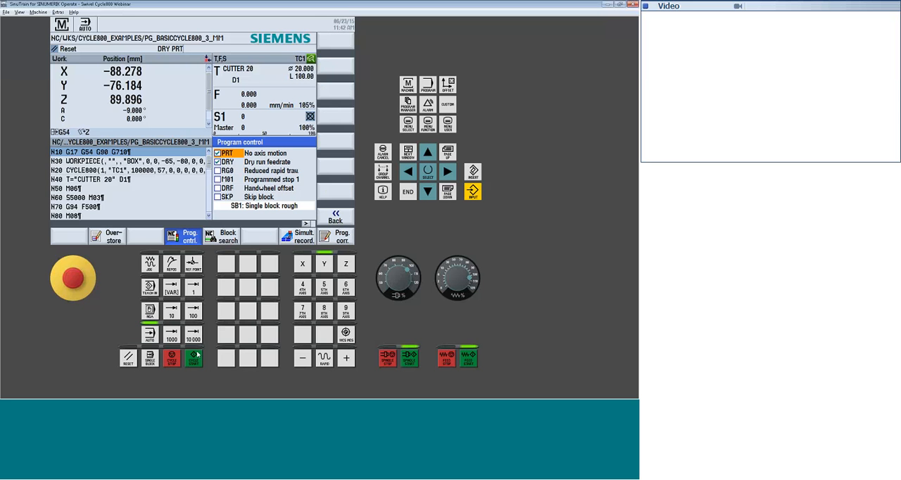
click(194, 358)
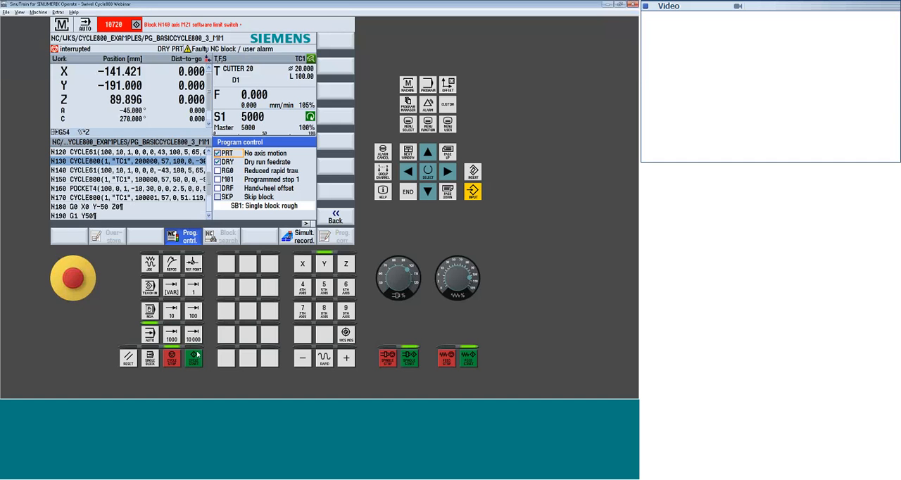
click(128, 358)
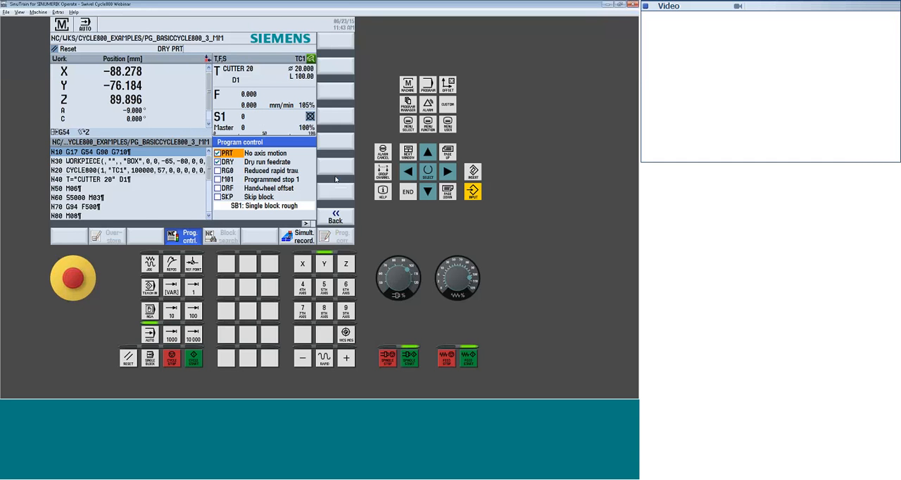
Set the X and Y values of work offset G54 to 0 and run the program from the machine area
click(448, 85)
click(178, 60)
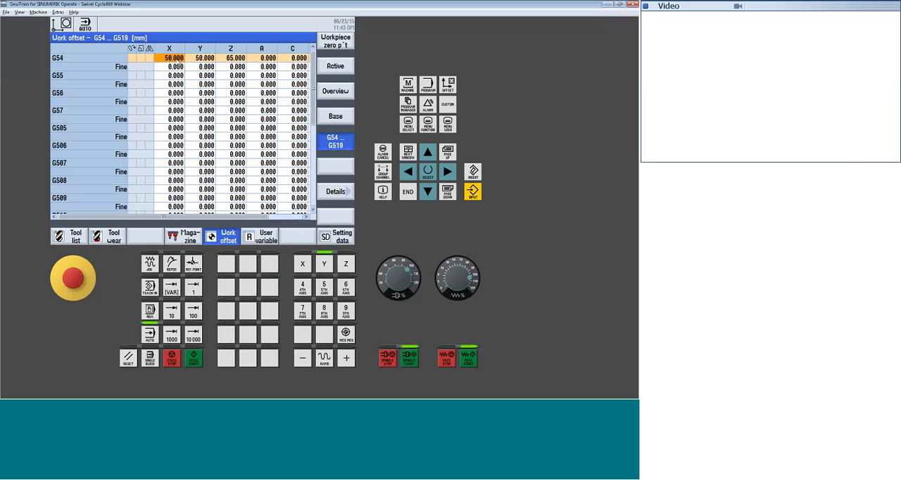
text(0)
key(Return)
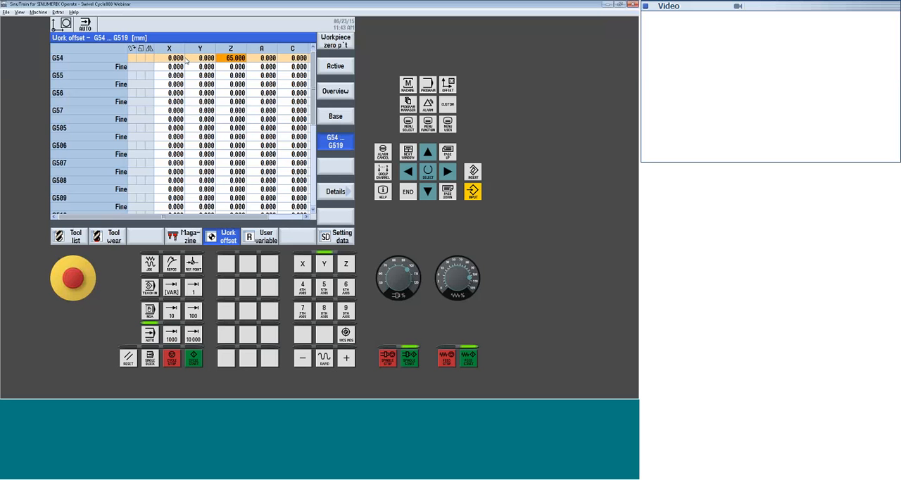
click(409, 85)
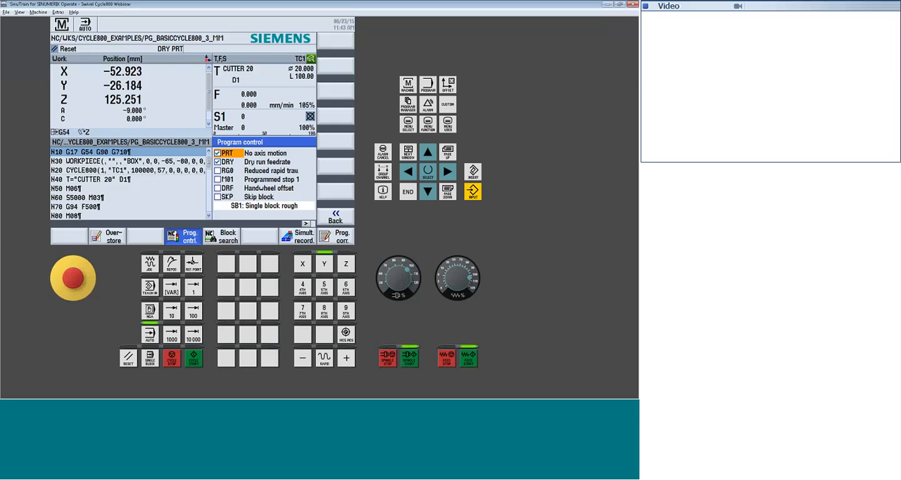
click(194, 358)
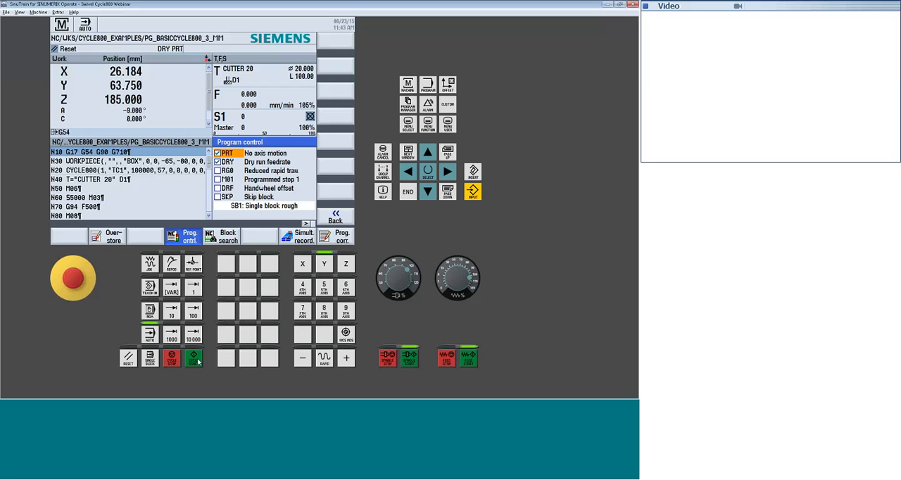
Deactivate PRT and DRY in the program control and activate RG0 (reduced rapid traverse)
click(217, 153)
click(219, 162)
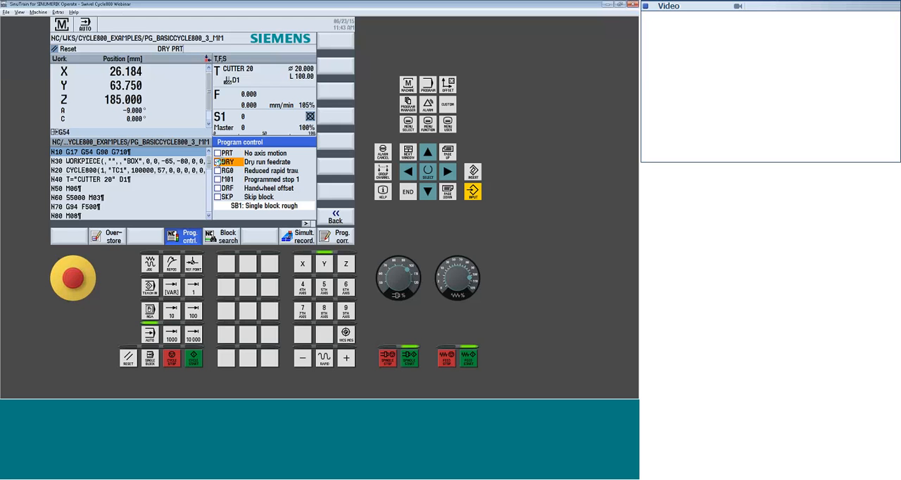
click(218, 162)
click(219, 171)
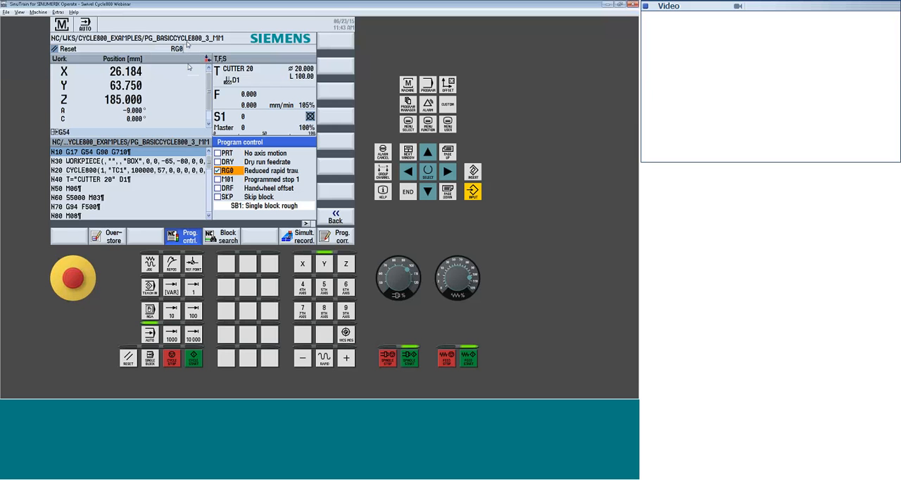
Set the reduced rapid traverse RG0 to 50% in the settings for automatic mode, and leave the settings and program control
click(307, 224)
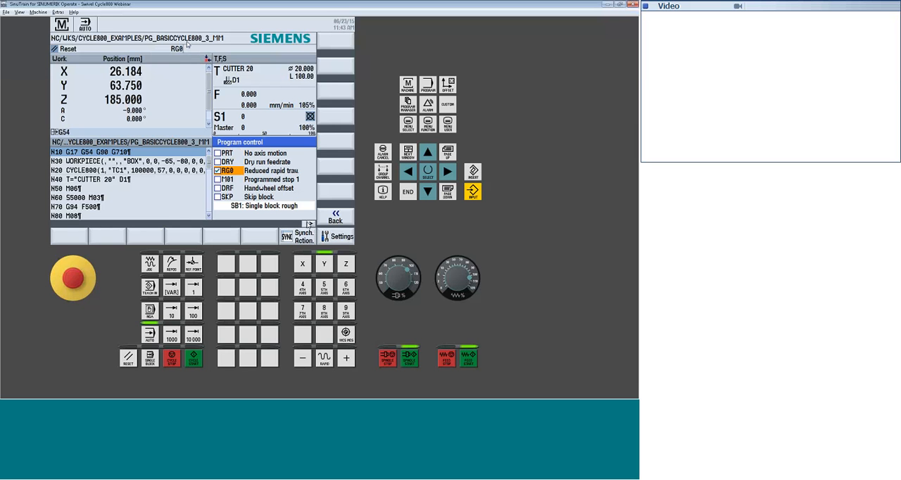
click(348, 237)
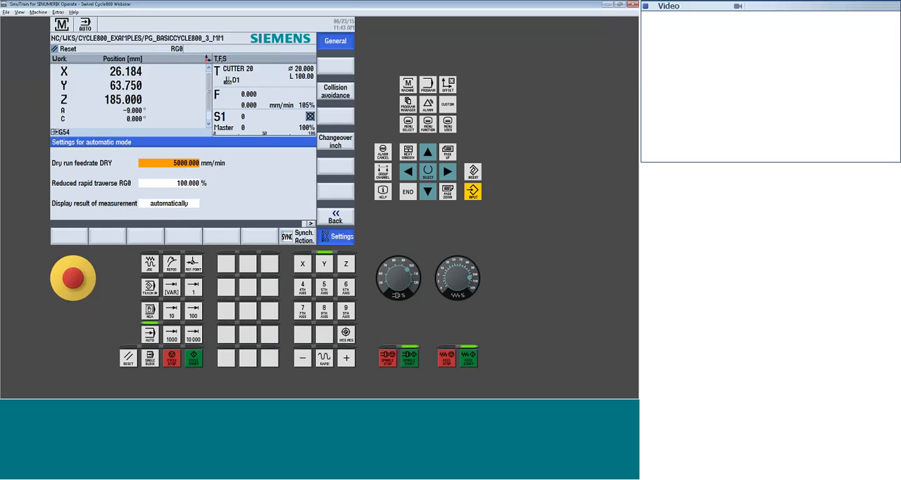
click(185, 185)
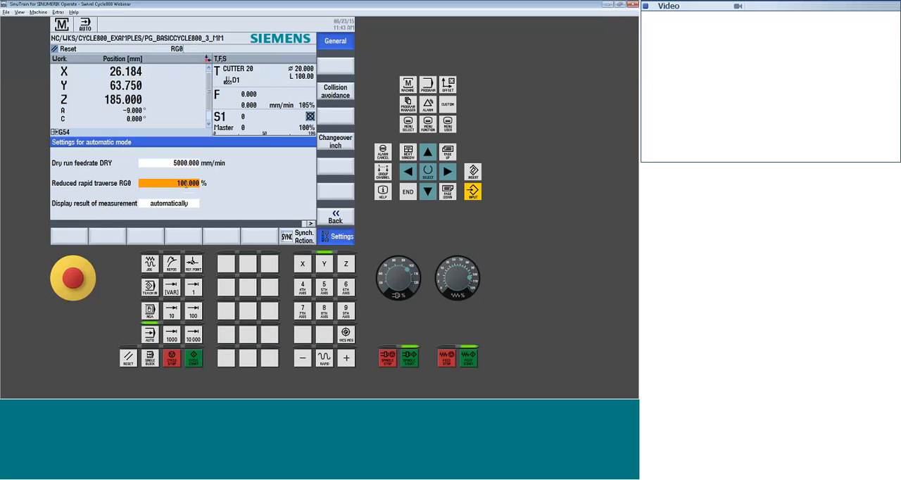
text(50)
key(Return)
click(162, 202)
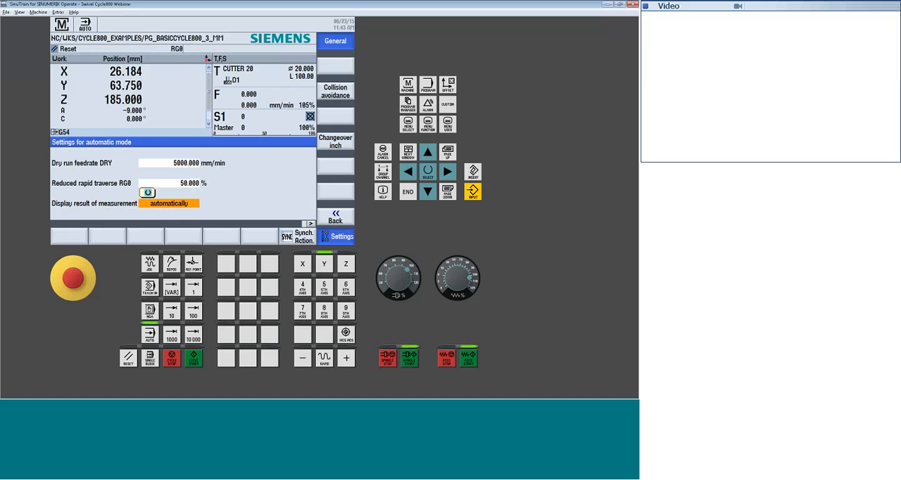
click(335, 216)
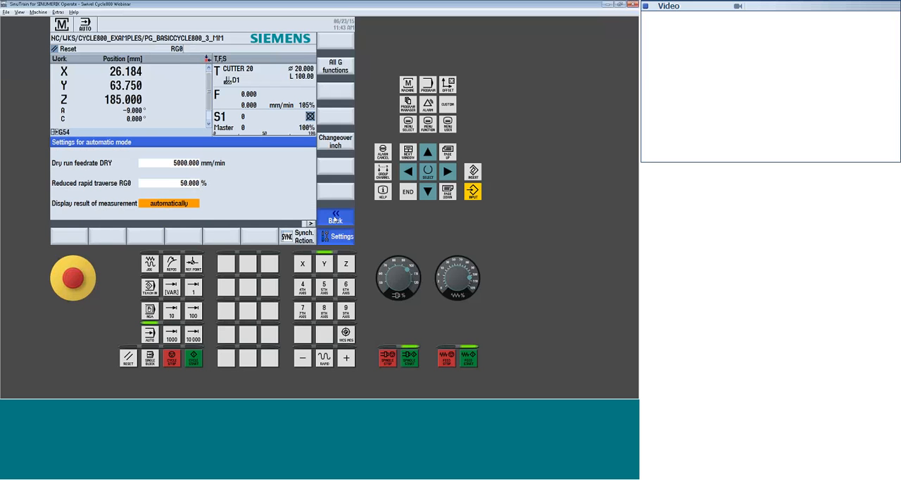
click(336, 218)
Run the program with RG0 active, rerun it with the feedrate override lowered to 6%, and stop it during the N100 face milling
click(194, 359)
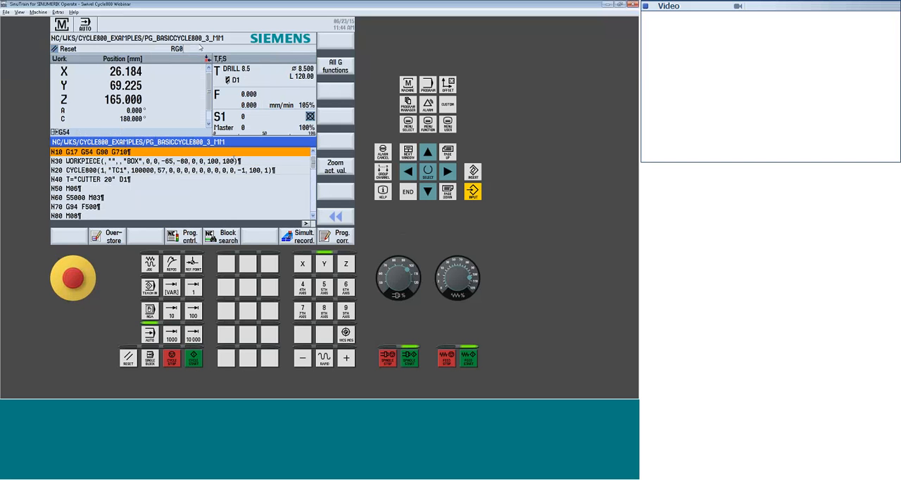
click(471, 279)
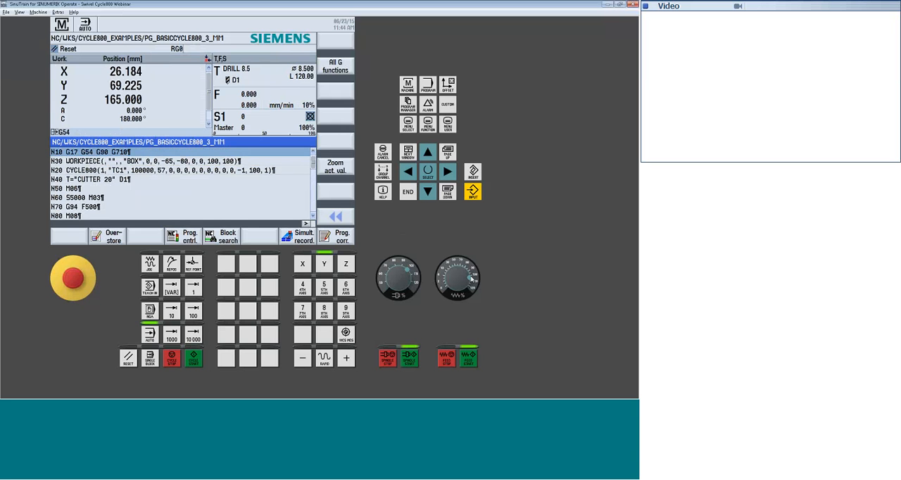
click(187, 358)
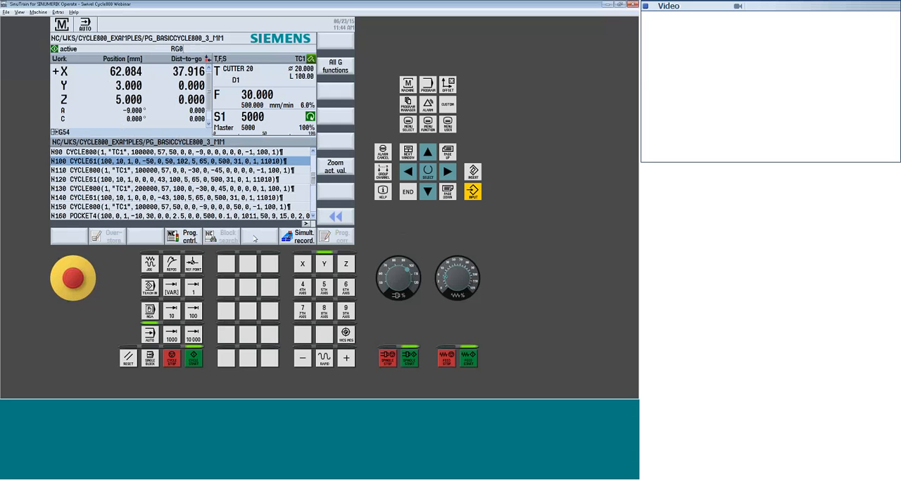
click(172, 359)
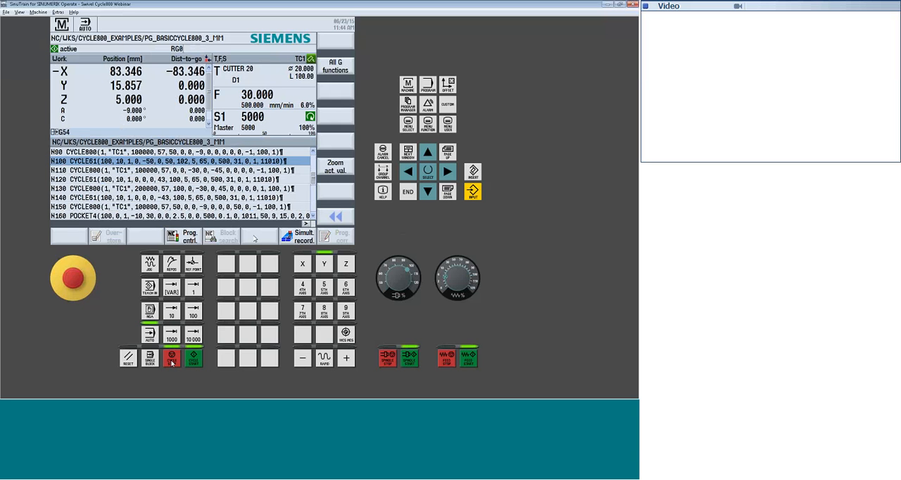
Open Overstore for the interrupted program and delete all blocks it already contains
click(113, 238)
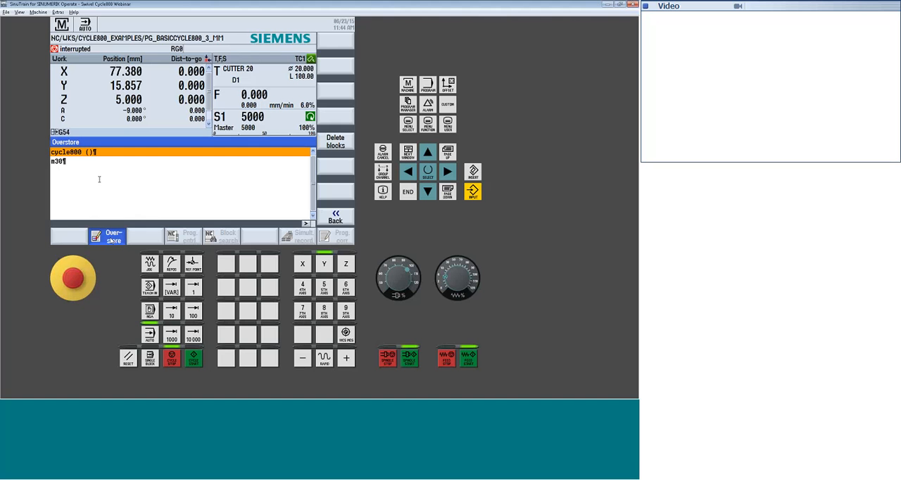
key(Delete)
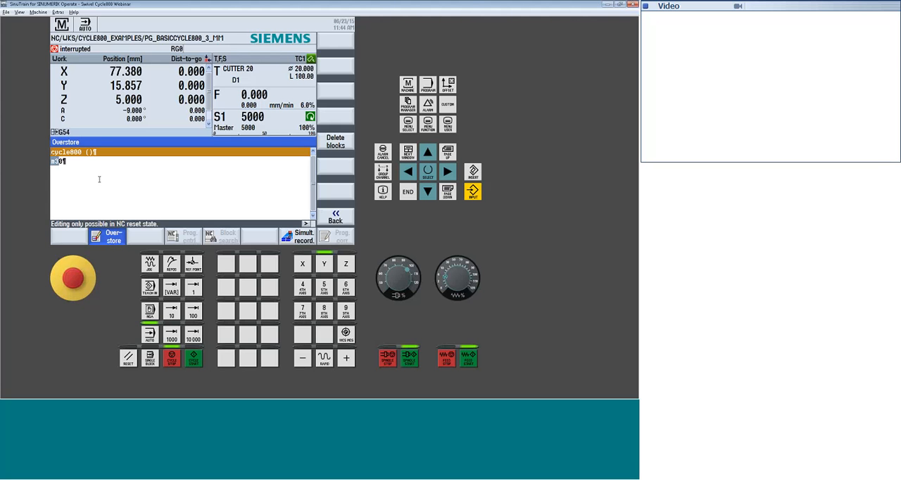
key(Down)
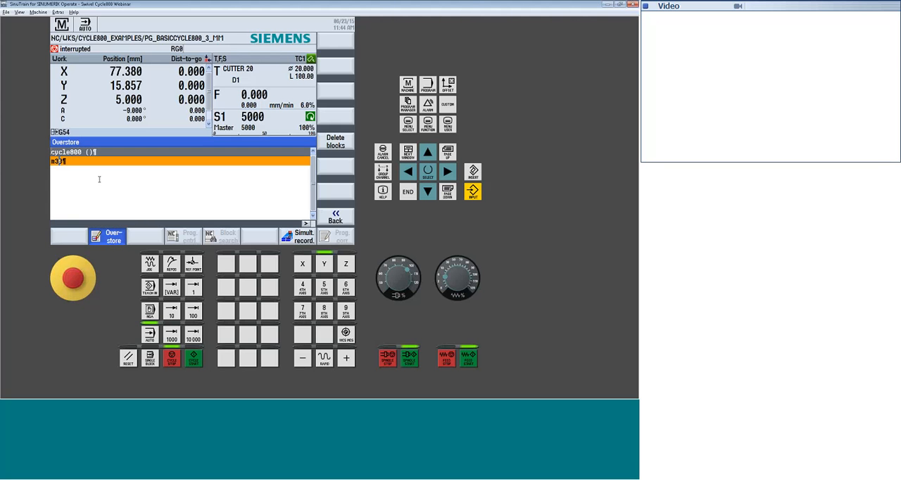
click(338, 142)
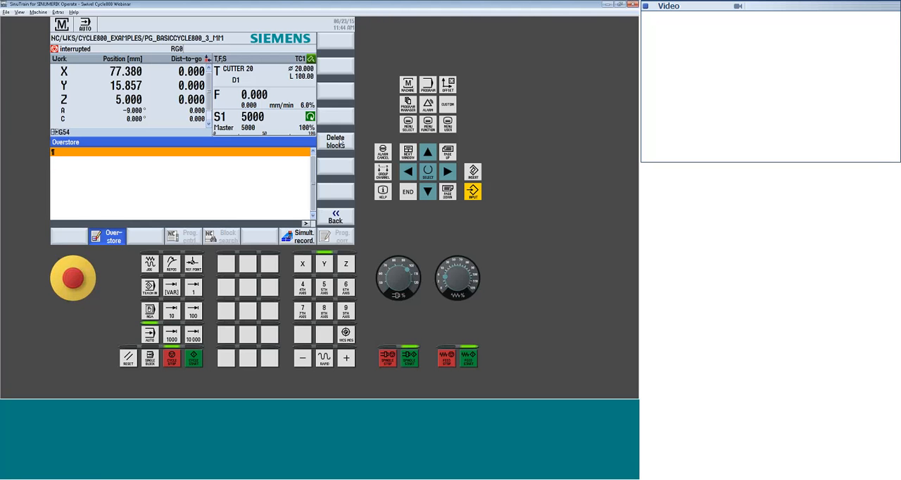
Execute M08 as an overstore block, leave Overstore, and resume the program before stopping it again
text(M08)
key(Return)
click(198, 361)
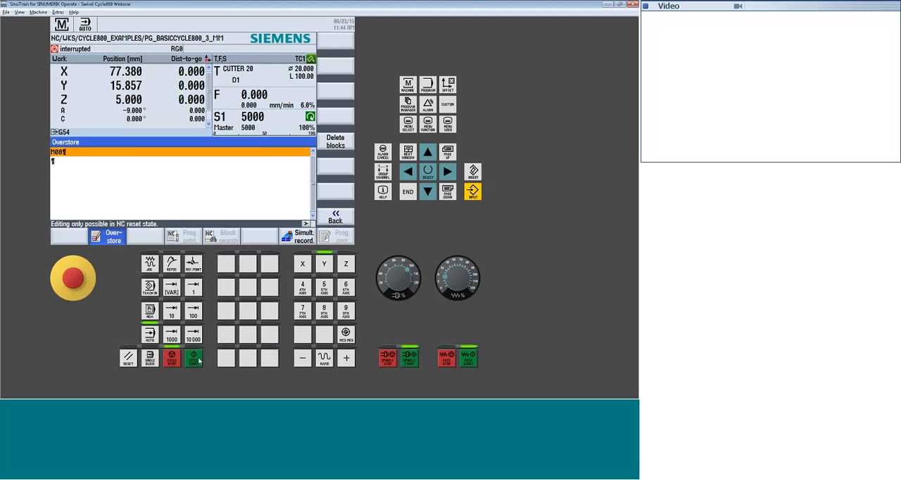
click(336, 219)
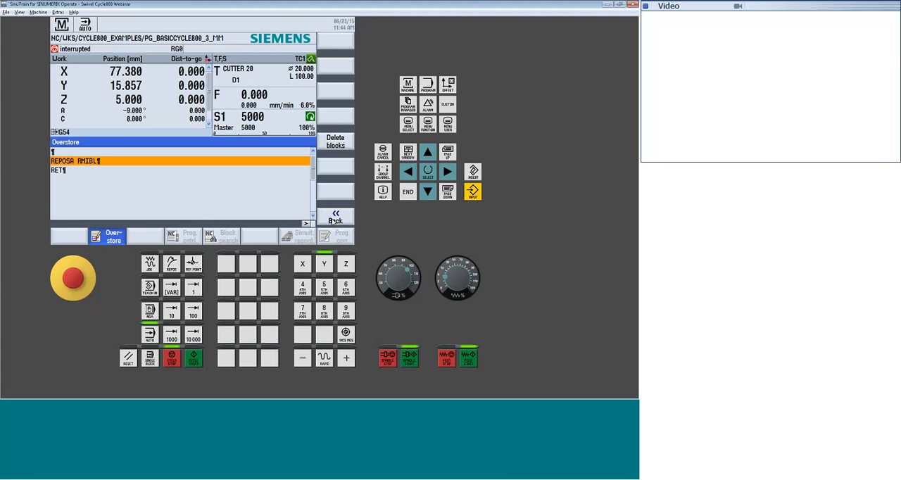
click(194, 361)
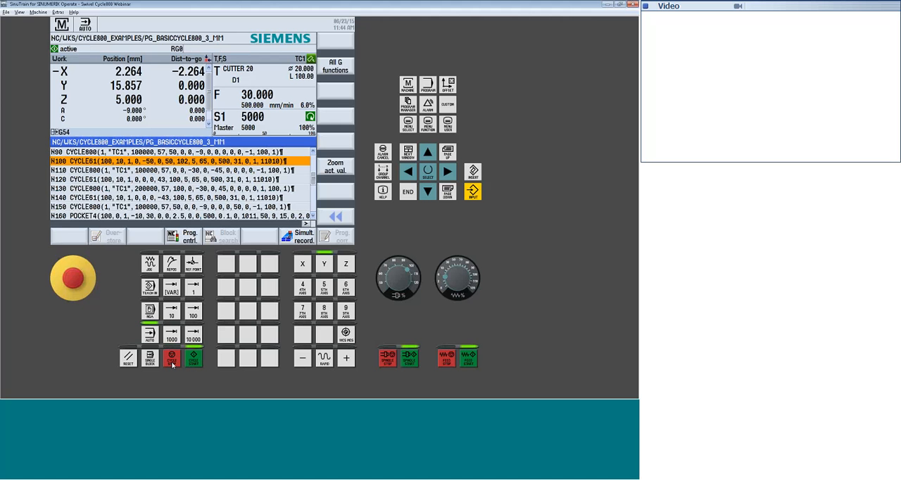
click(173, 361)
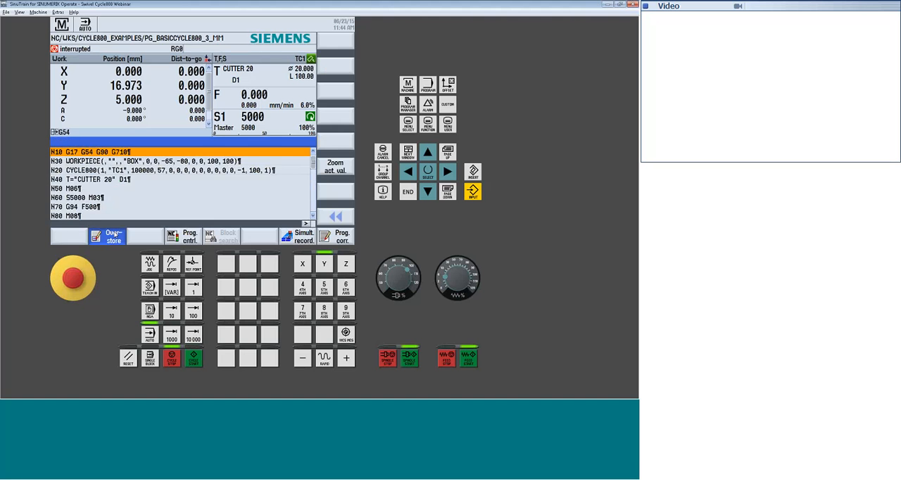
Replace the M08 overstore block with G0 Z50, execute it to retract the tool, and leave Overstore
click(112, 236)
key(End)
key(BackSpace)
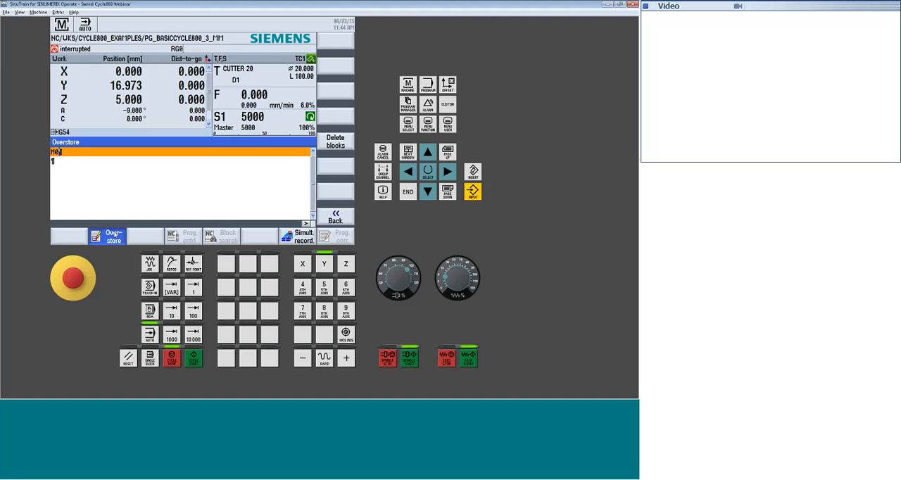
key(BackSpace)
key(BackSpace)
text(G0 Z50)
key(Return)
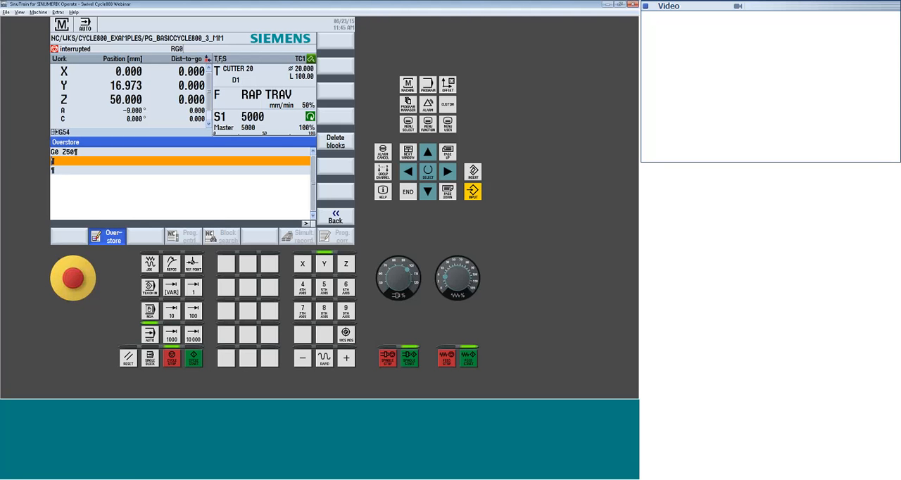
click(336, 216)
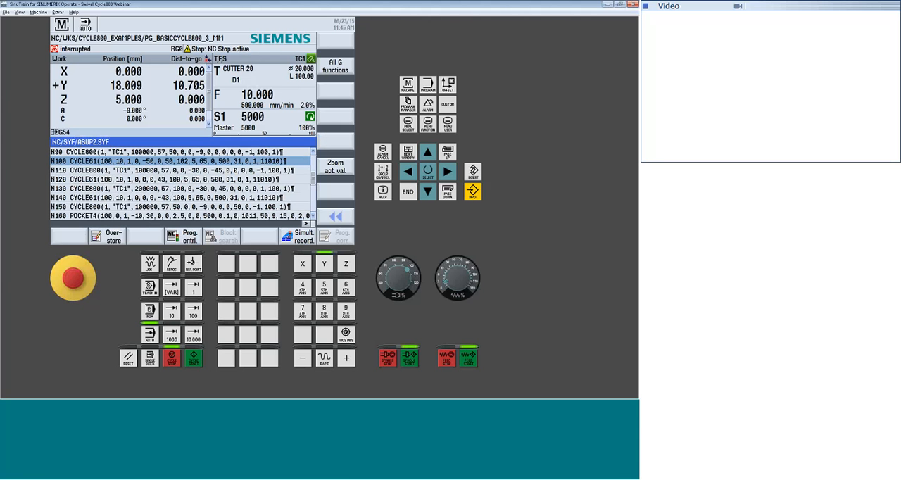
Resume the interrupted program and raise the feedrate override to 95% so that it runs through to the end
click(193, 358)
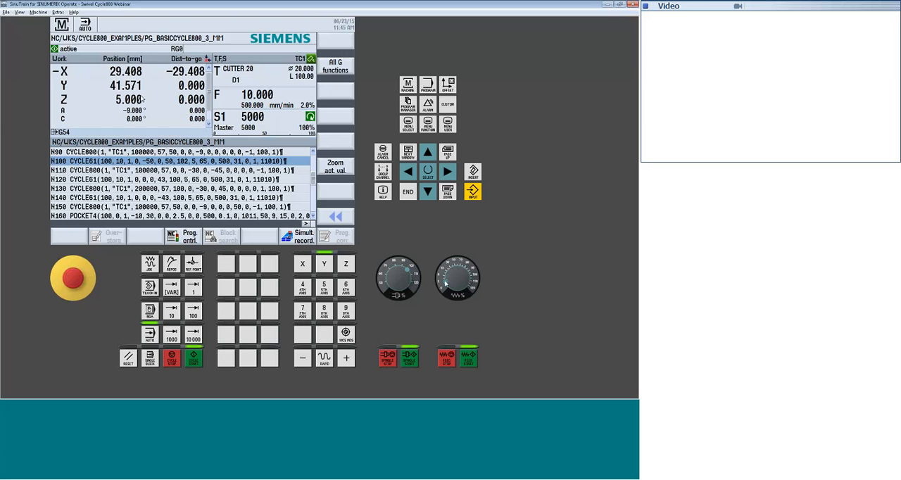
drag(445, 280, 470, 276)
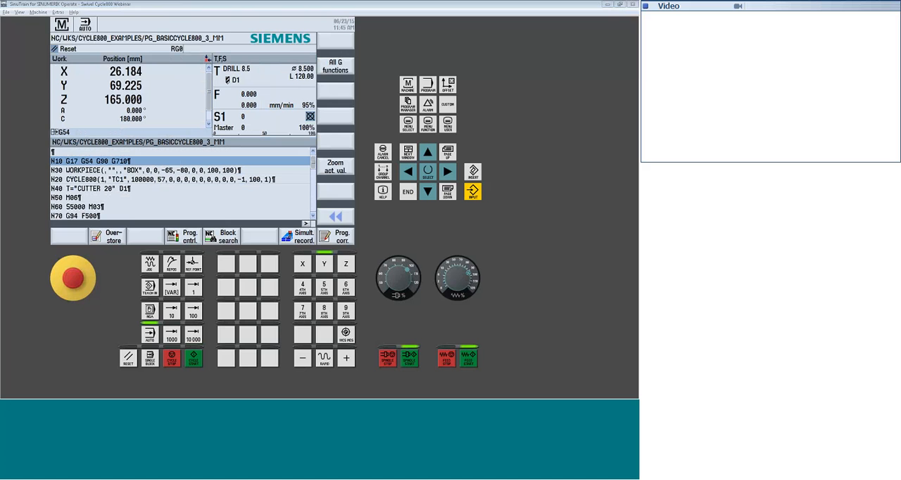
key(alt+Tab)
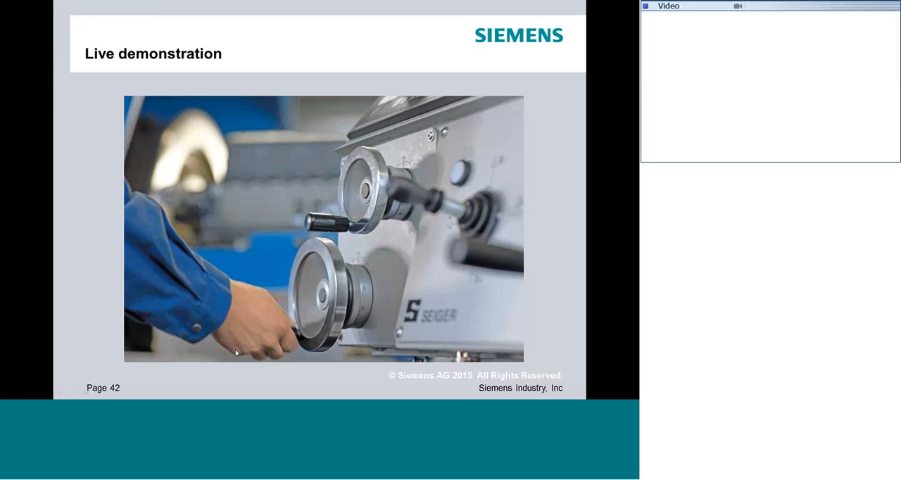
key(Right)
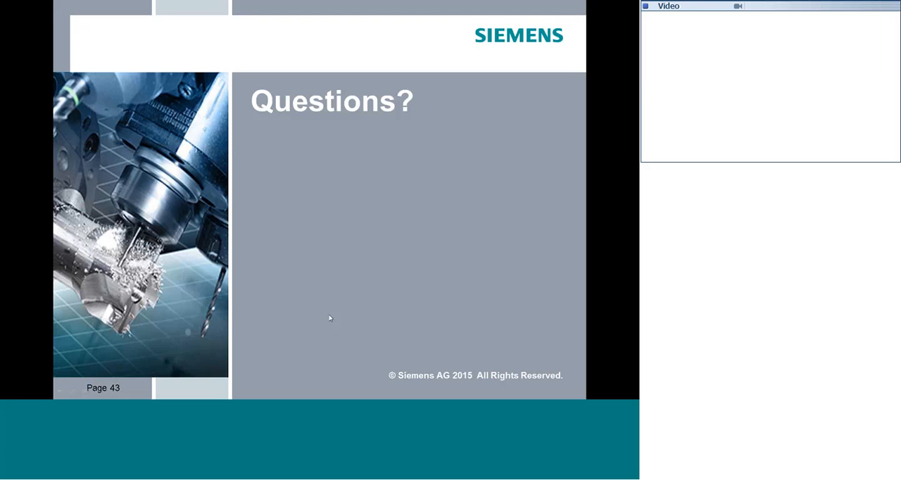